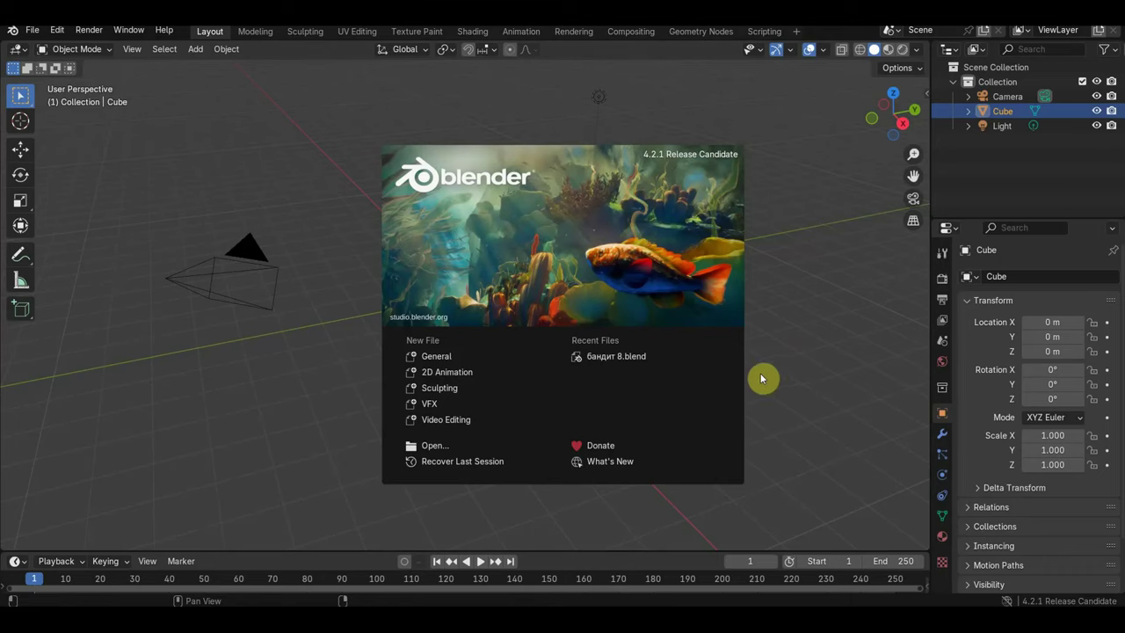
Delete the default cube, camera and light, then discard the unsaved scene
left_click(761, 376)
mouse_move(486, 238)
left_mouse_down()
mouse_move(661, 386)
mouse_move(167, 83)
left_mouse_up()
key("Delete")
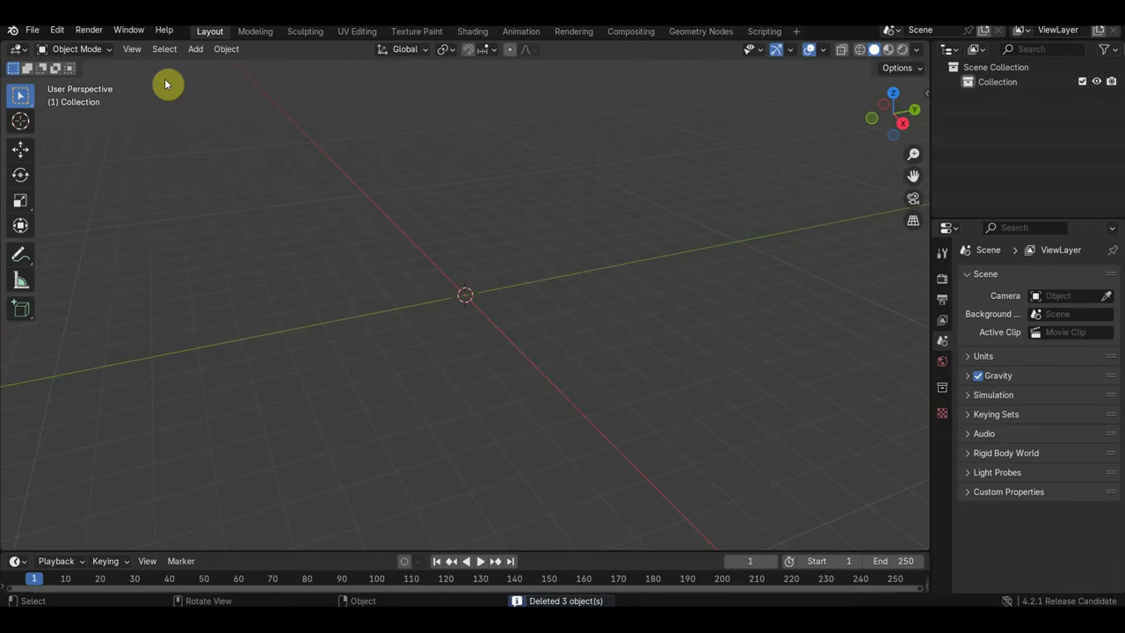
key("KP_1")
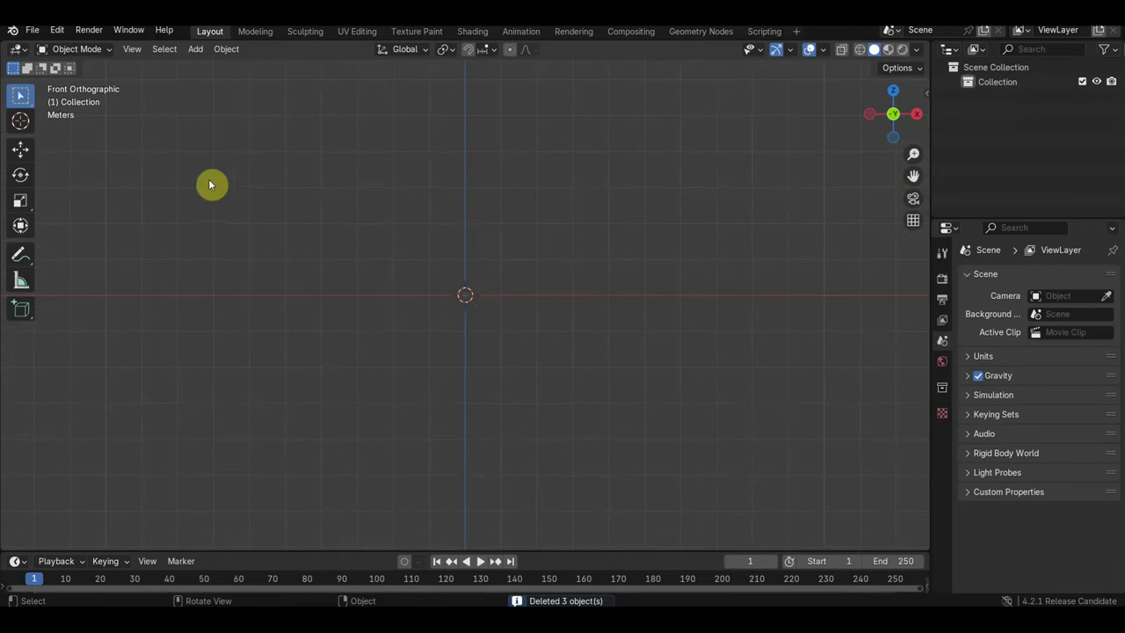
left_click(30, 32)
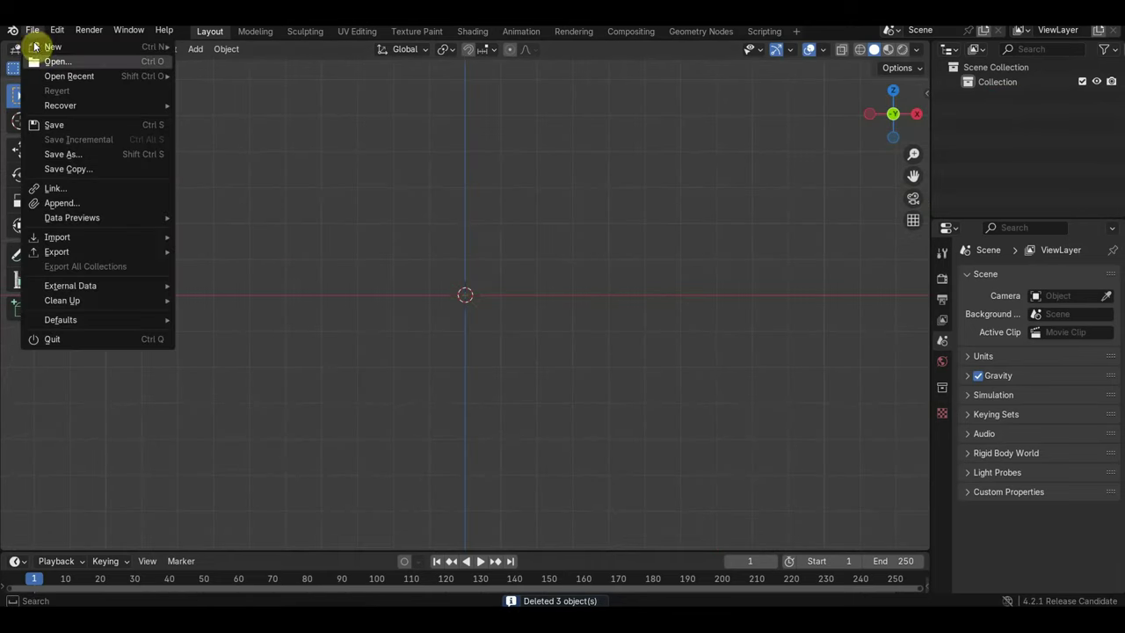
mouse_move(70, 76)
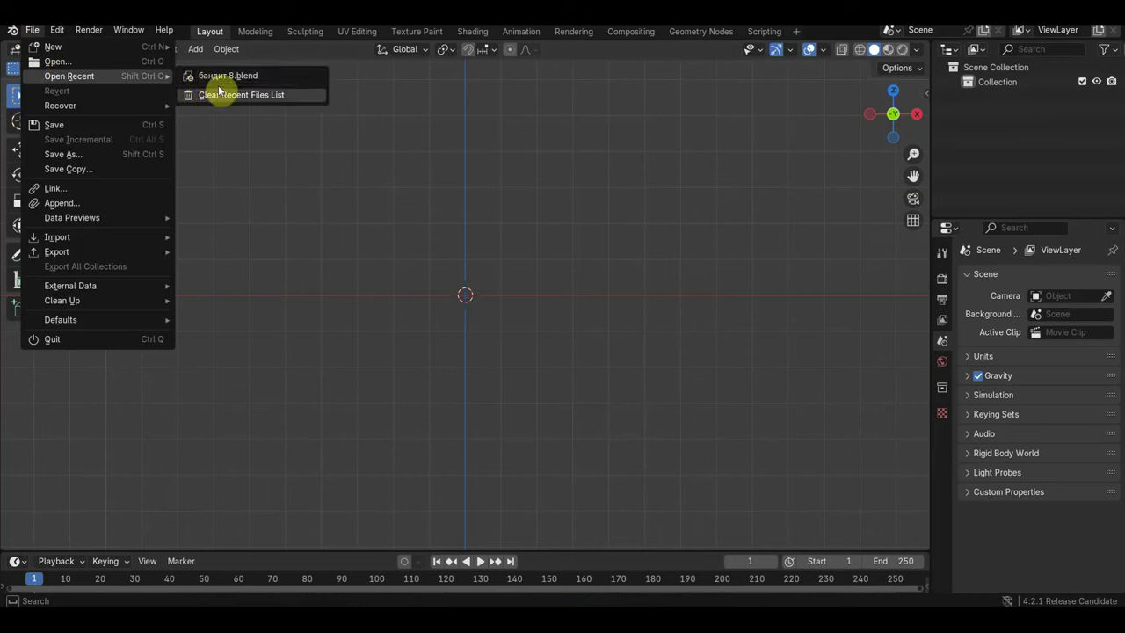
left_click(230, 77)
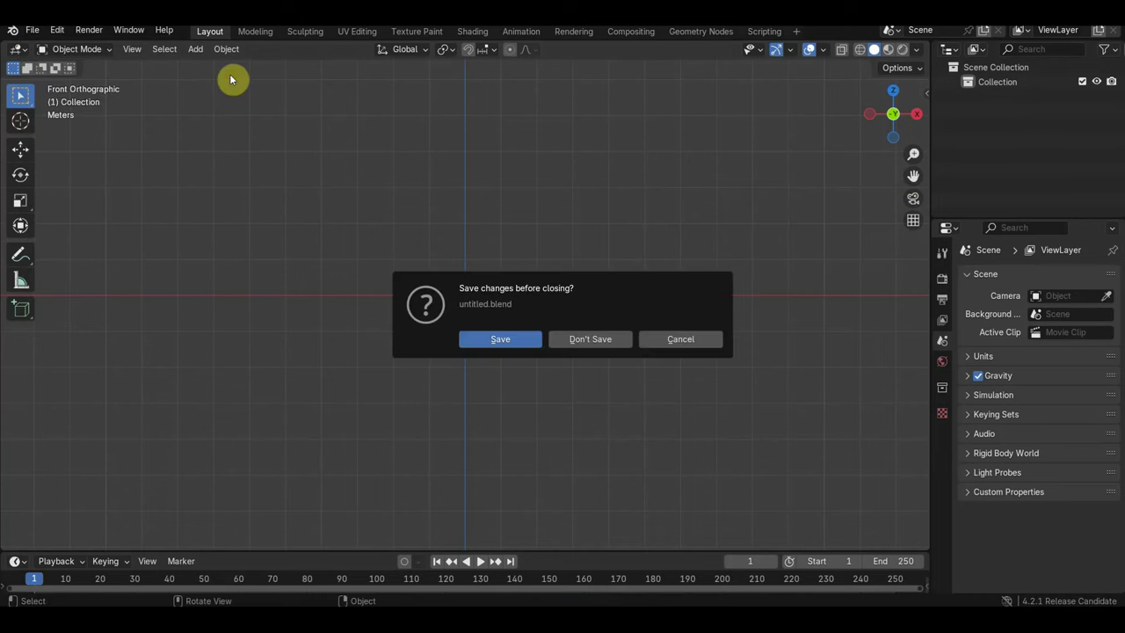
left_click(591, 340)
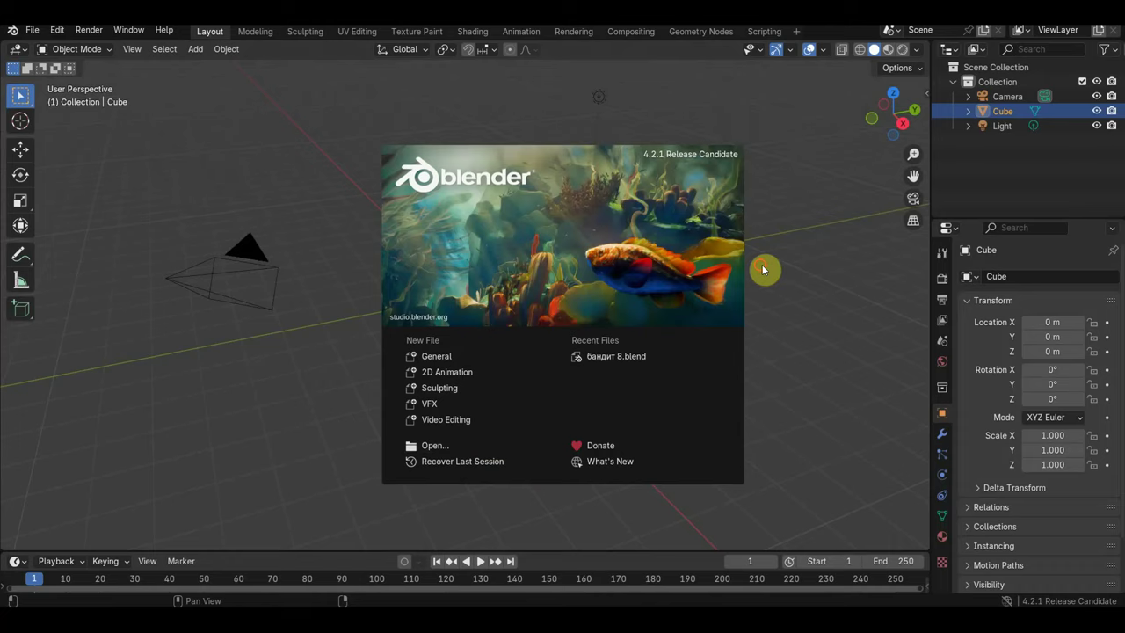
Relaunch Blender and delete the default cube, camera and light again
left_click(760, 270)
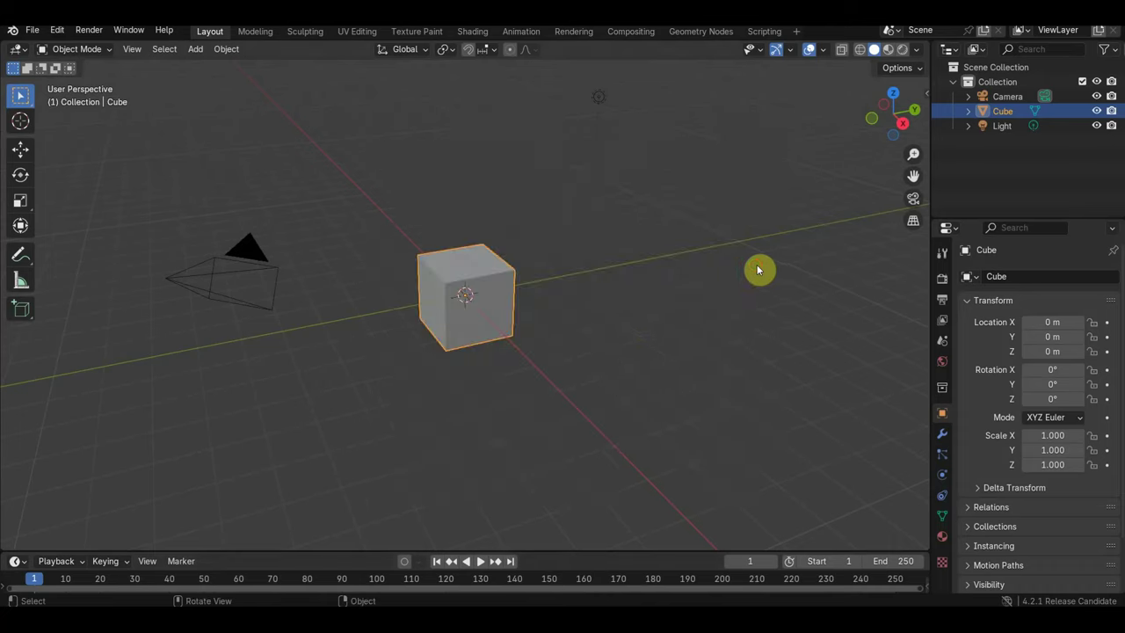
left_click_drag(610, 382, 166, 80)
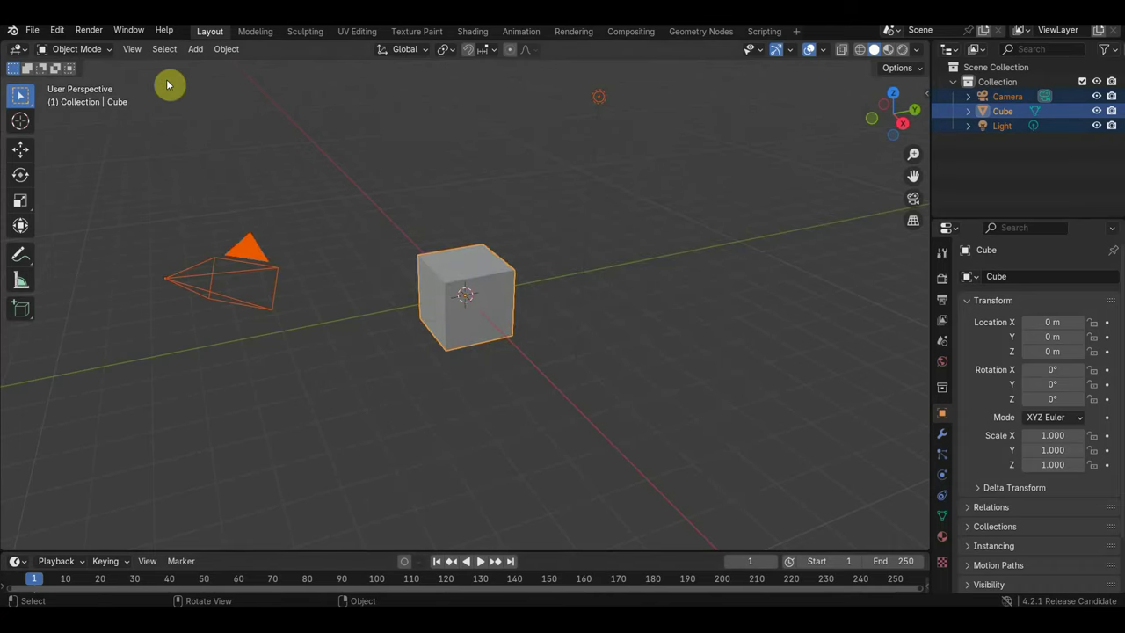
key("Delete")
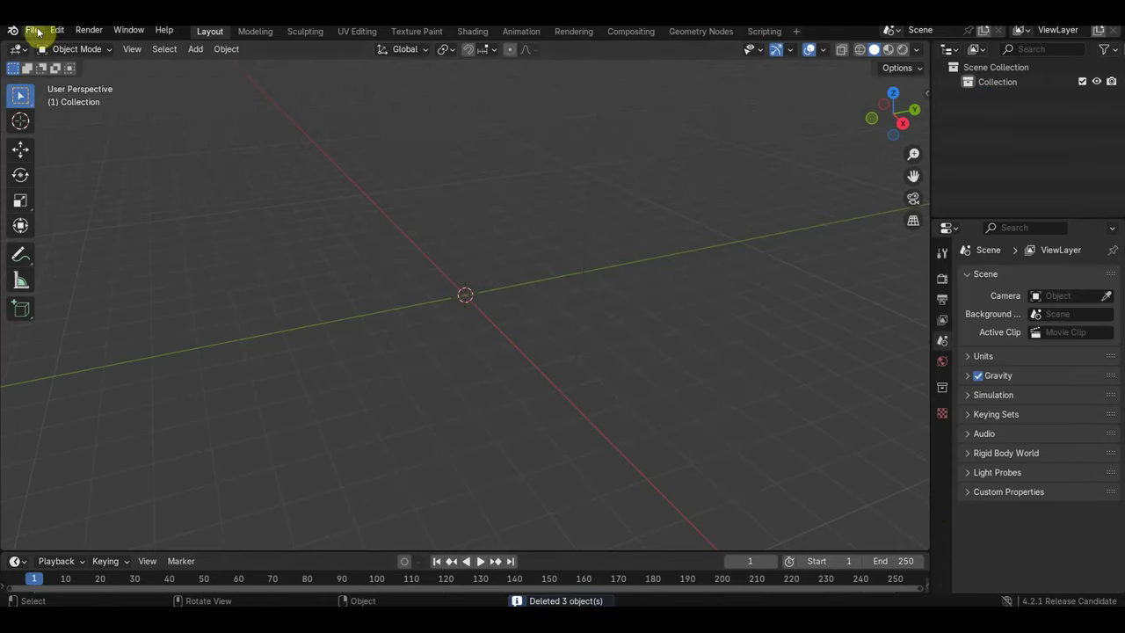
left_click(29, 32)
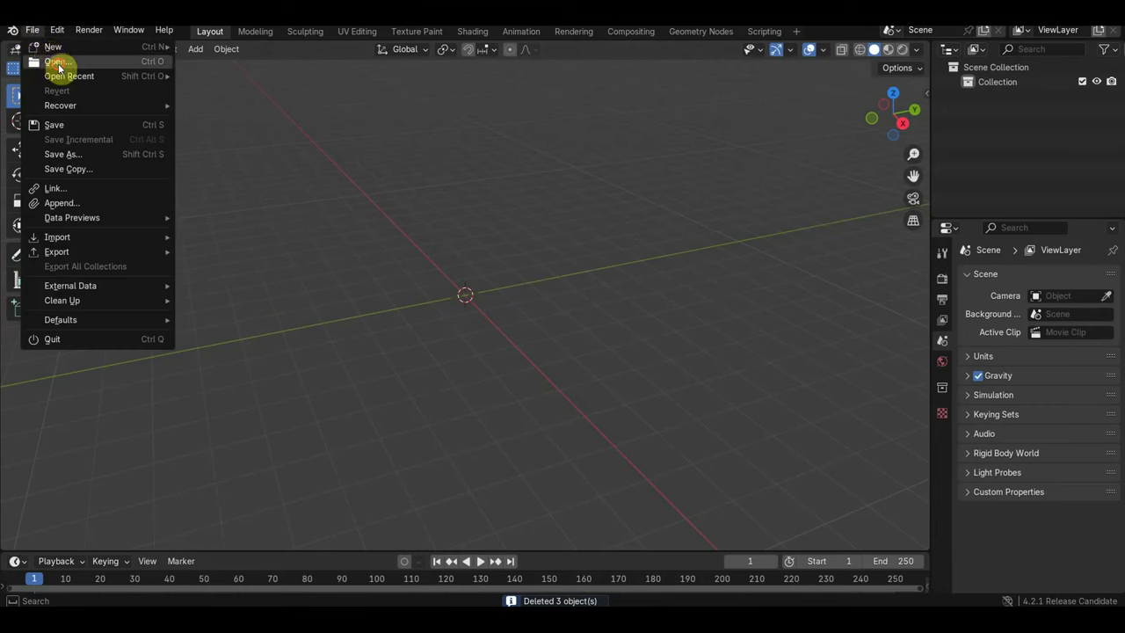
left_click(59, 63)
left_click(700, 340)
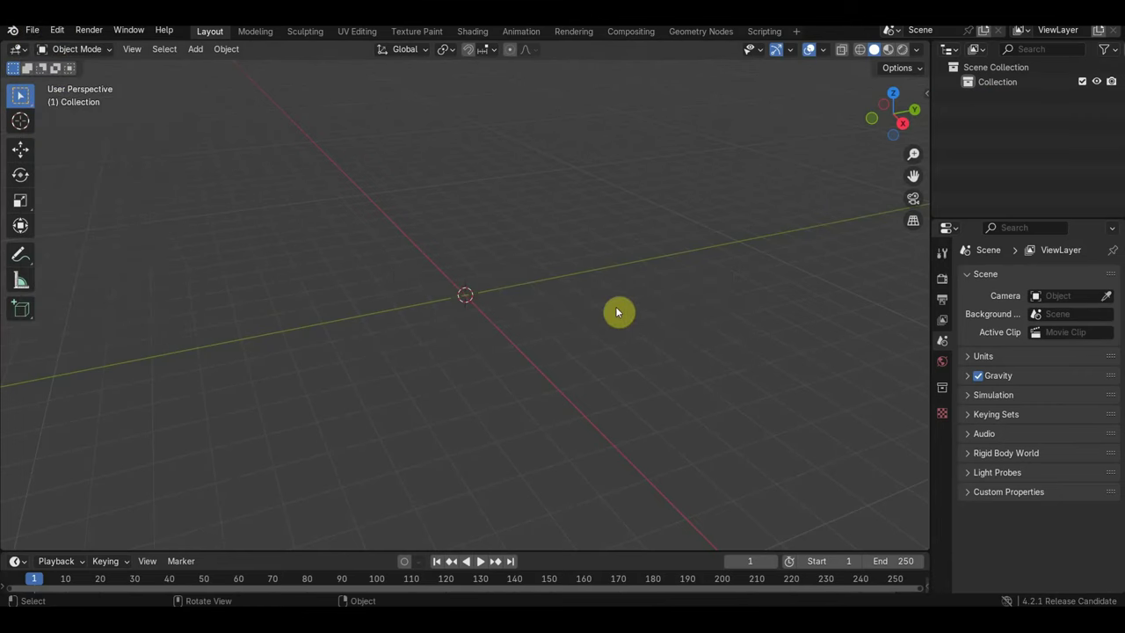
Import the boy character FBX from the Desktop and view it from the front
left_click(31, 30)
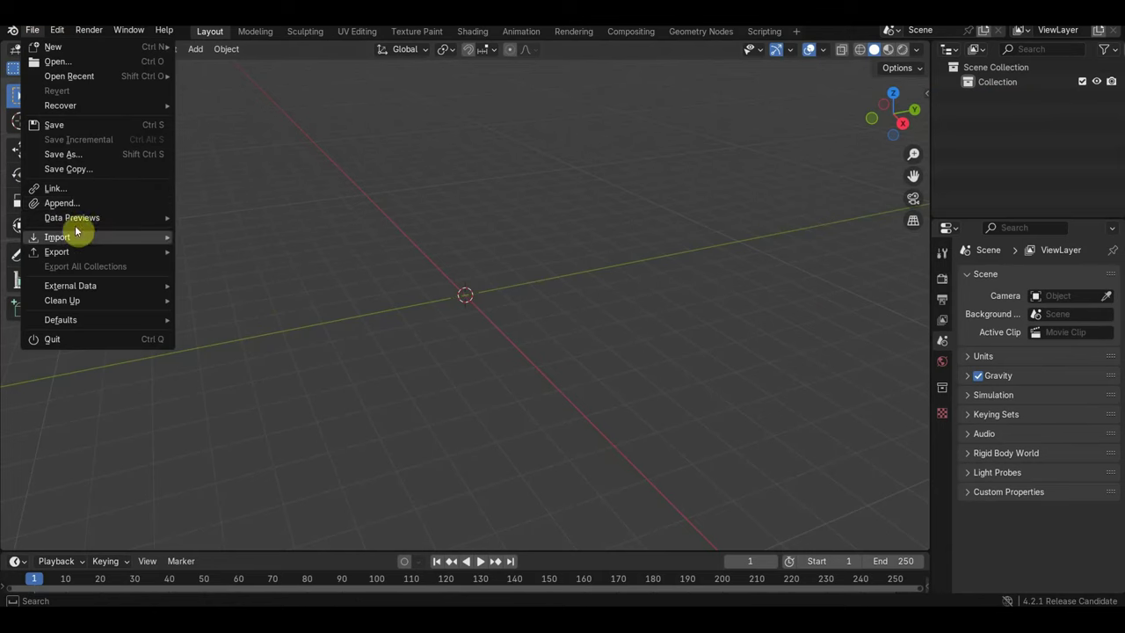
mouse_move(57, 237)
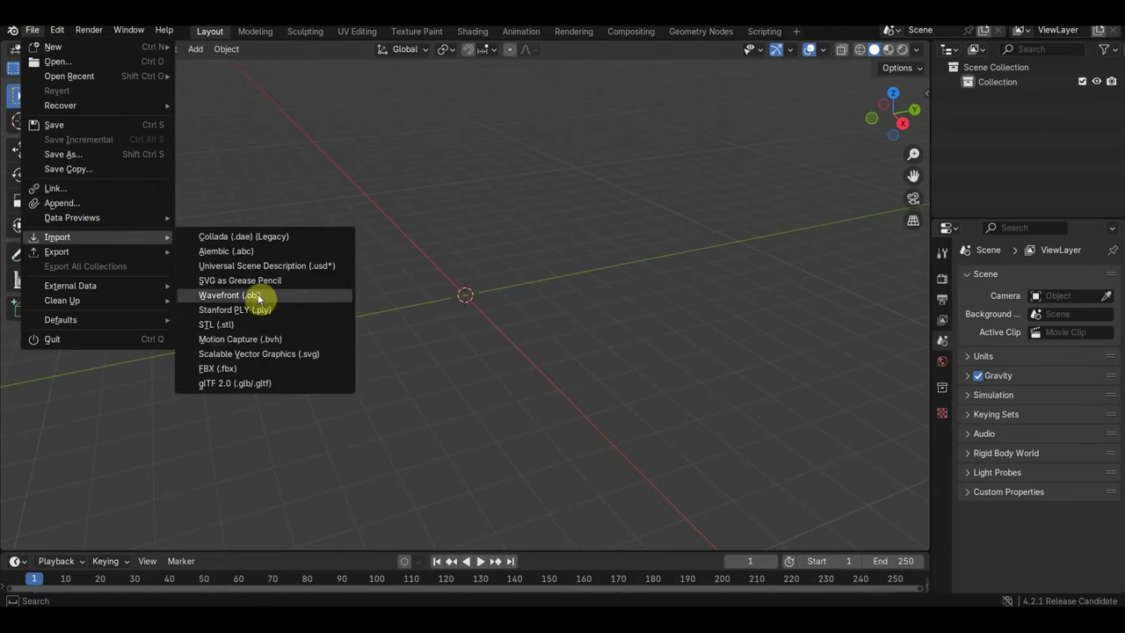
left_click(251, 368)
left_click(250, 204)
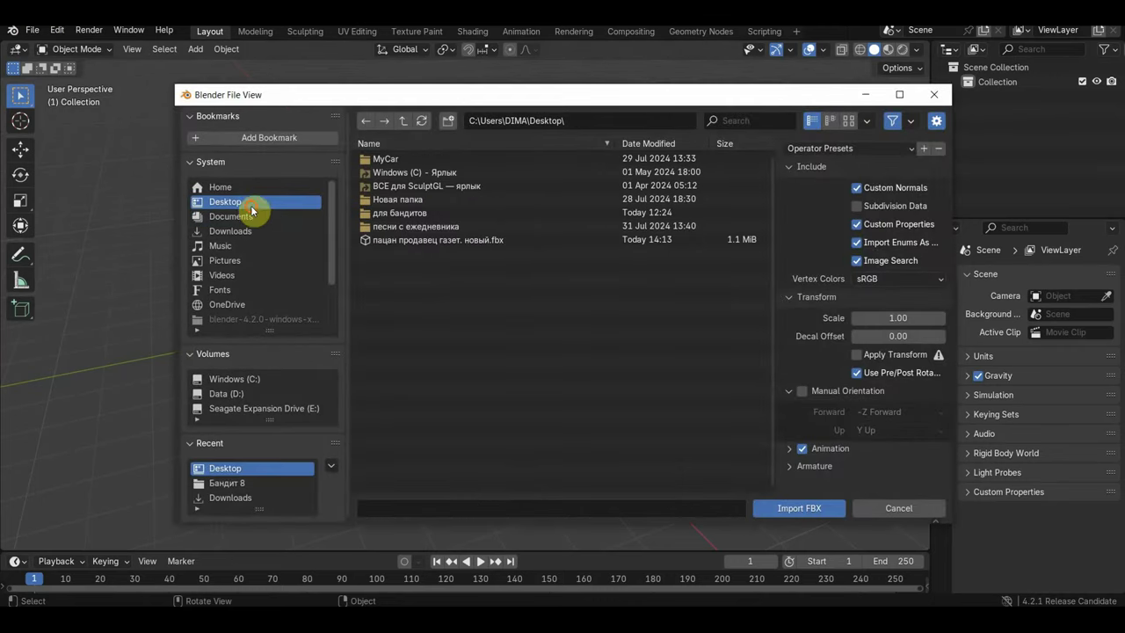
left_click(429, 240)
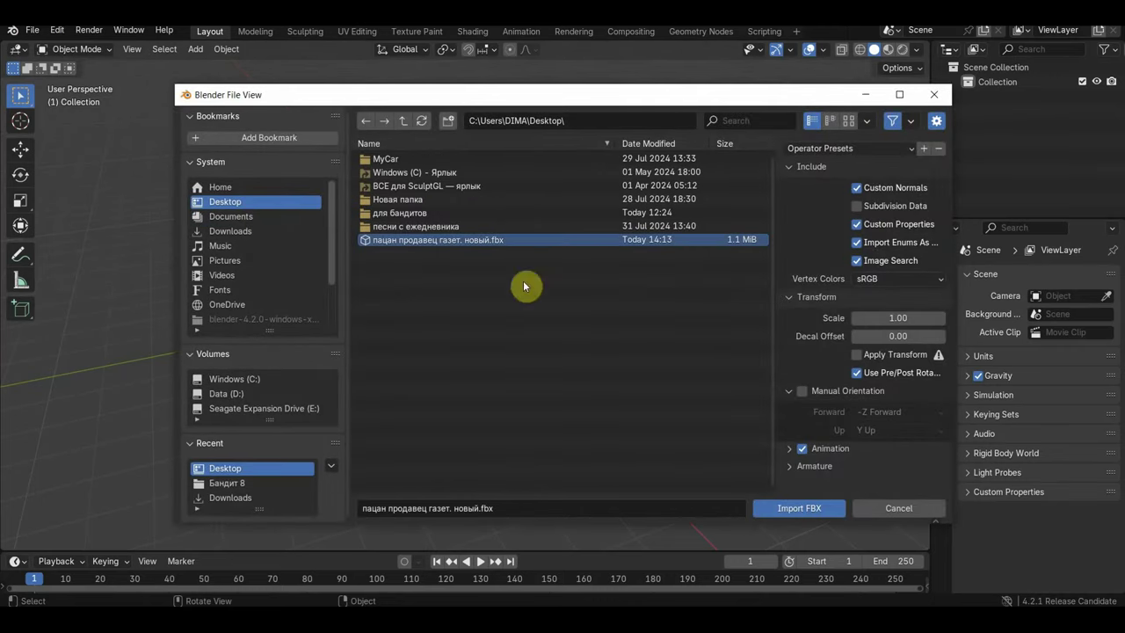
left_click(791, 508)
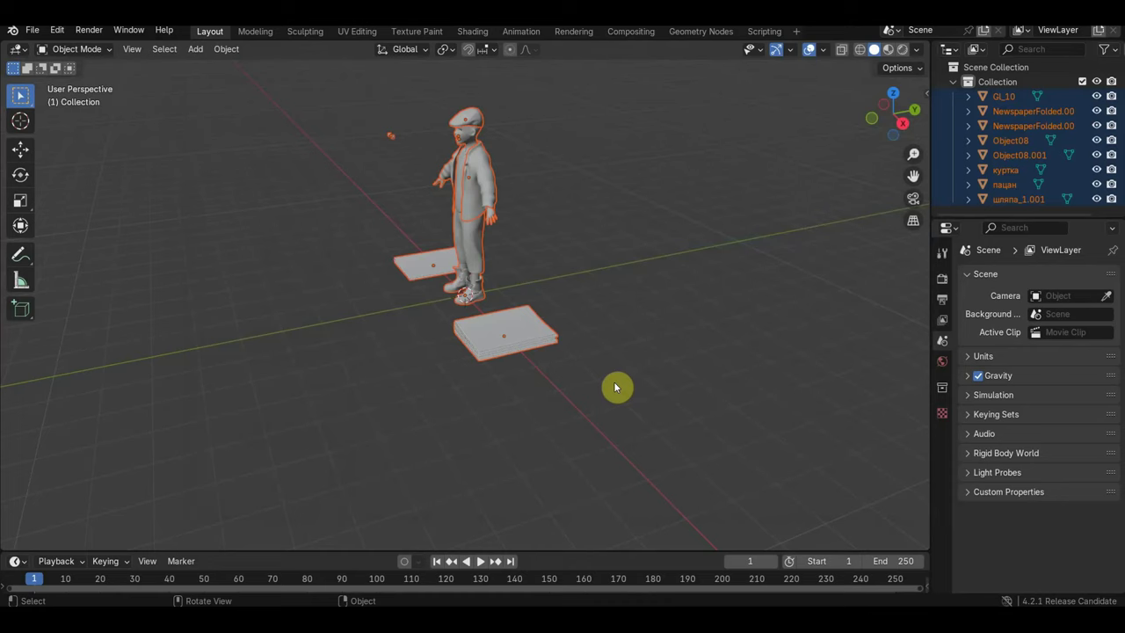
mouse_move(615, 387)
middle_mouse_down("alt")
mouse_move(659, 278)
mouse_move(652, 384)
middle_mouse_up("alt")
scroll(632, 319, "up", 1)
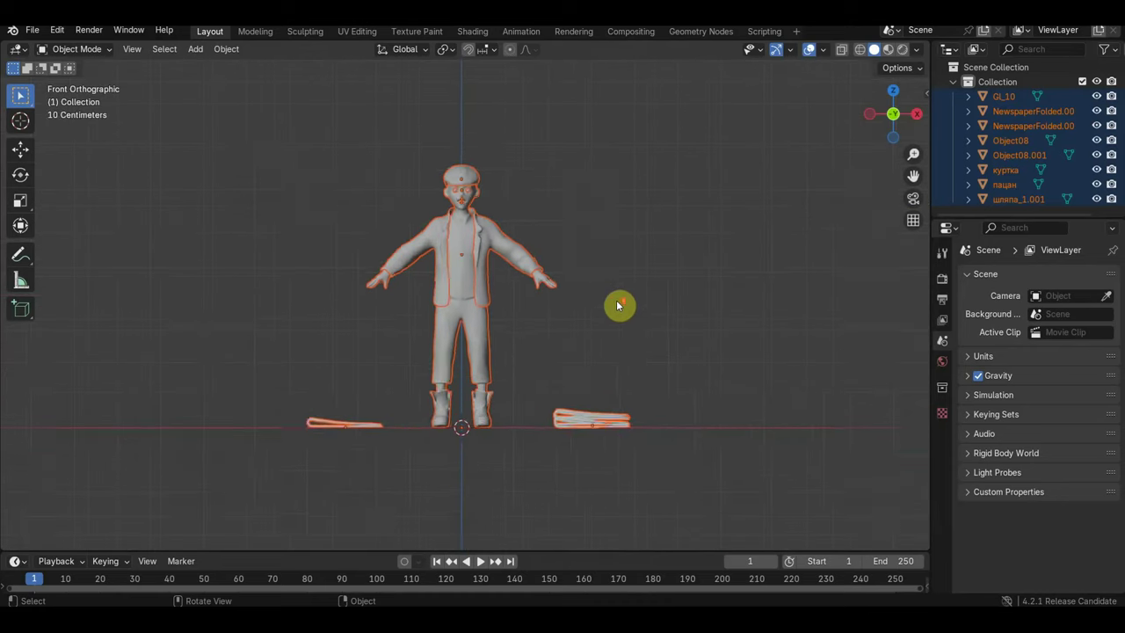
scroll(618, 307, "up", 1)
Add the CloudRig Sintel metarig, then select the character meshes and both newspapers
left_click(195, 50)
mouse_move(224, 173)
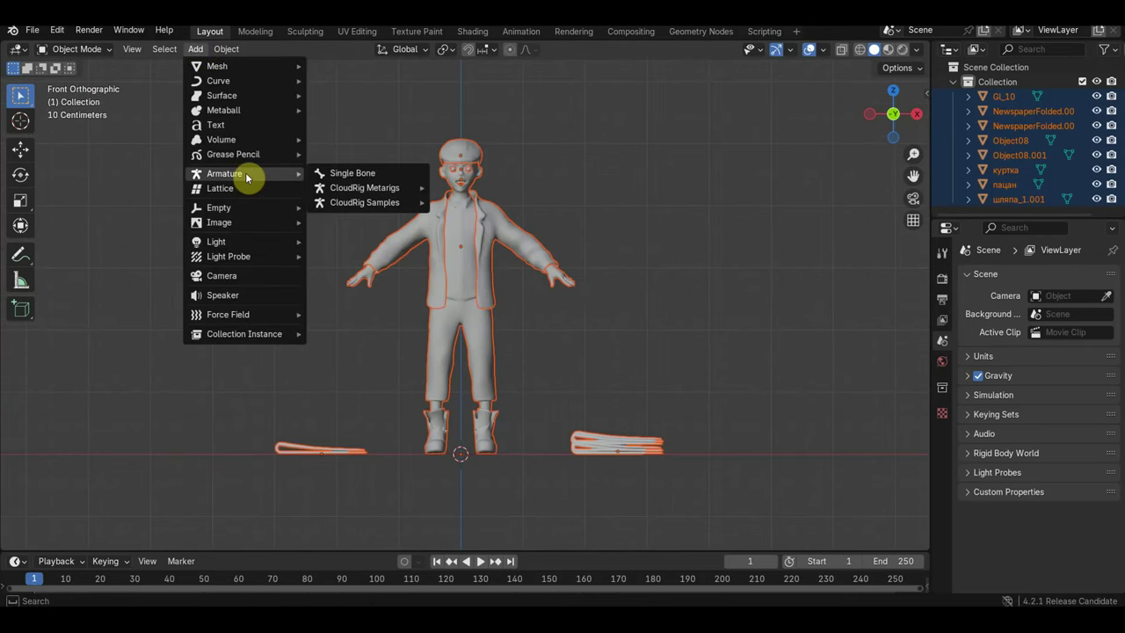
mouse_move(363, 187)
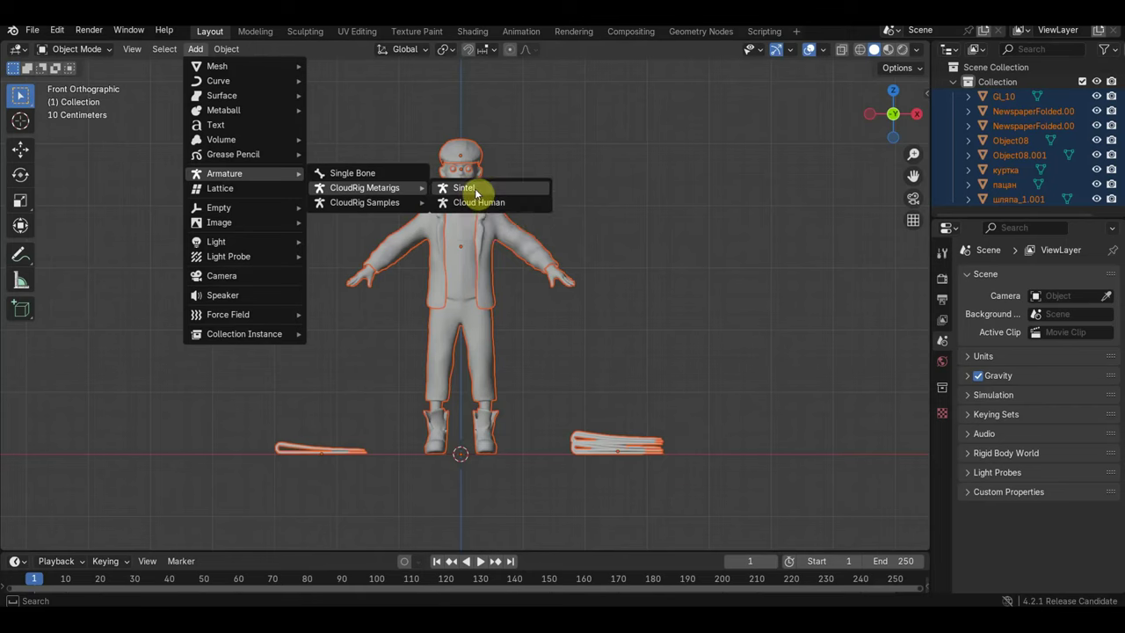
left_click(476, 191)
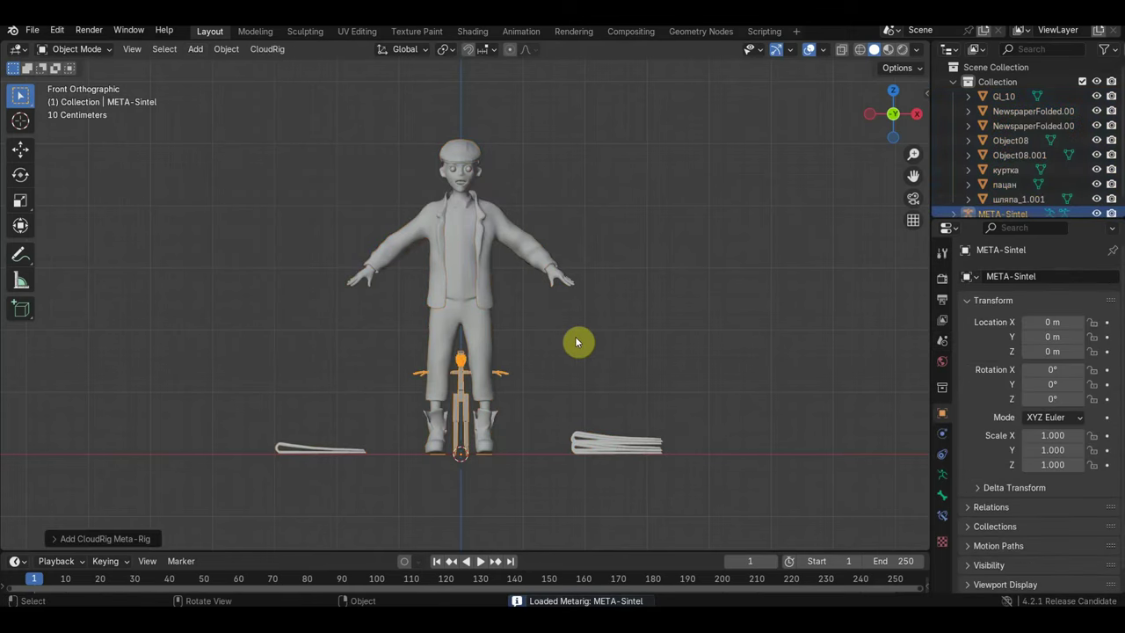
left_click_drag(634, 315, 294, 145)
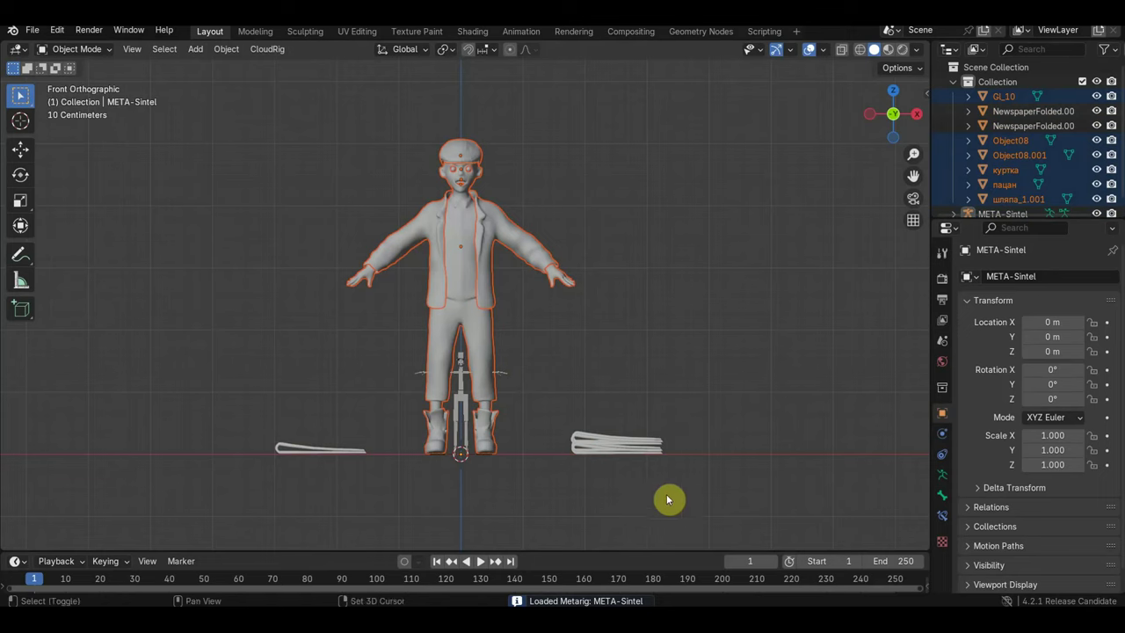
left_click_drag(666, 491, 553, 399, "shift")
left_click_drag(364, 488, 266, 430, "shift")
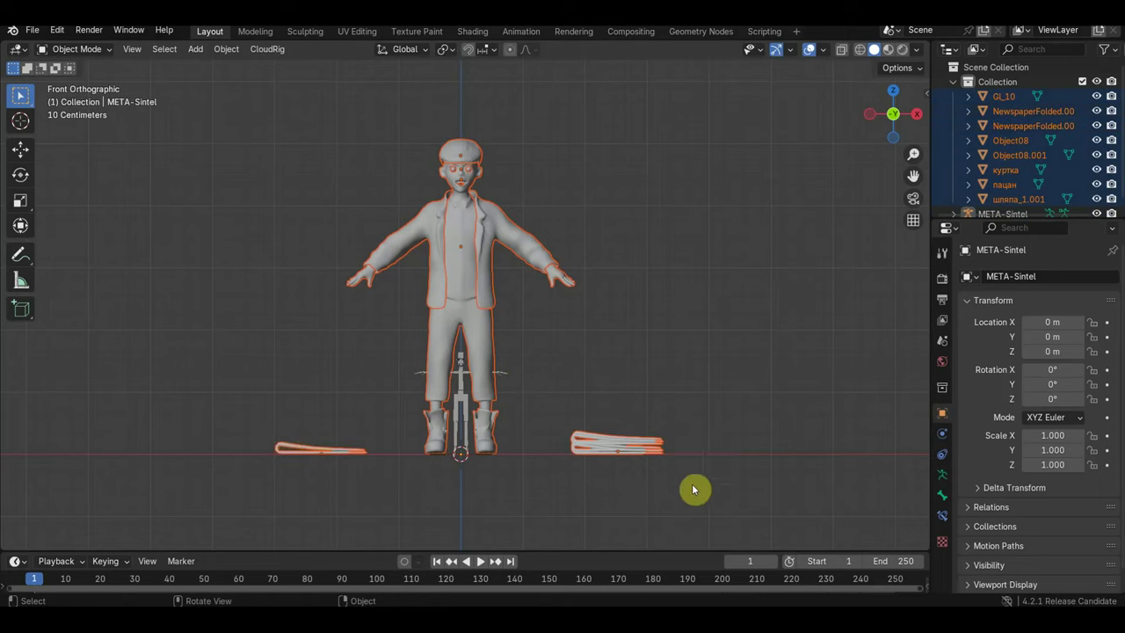
Reset the character's origins to the 3D cursor and scale it down to the rig's size
left_click(226, 49)
mouse_move(251, 80)
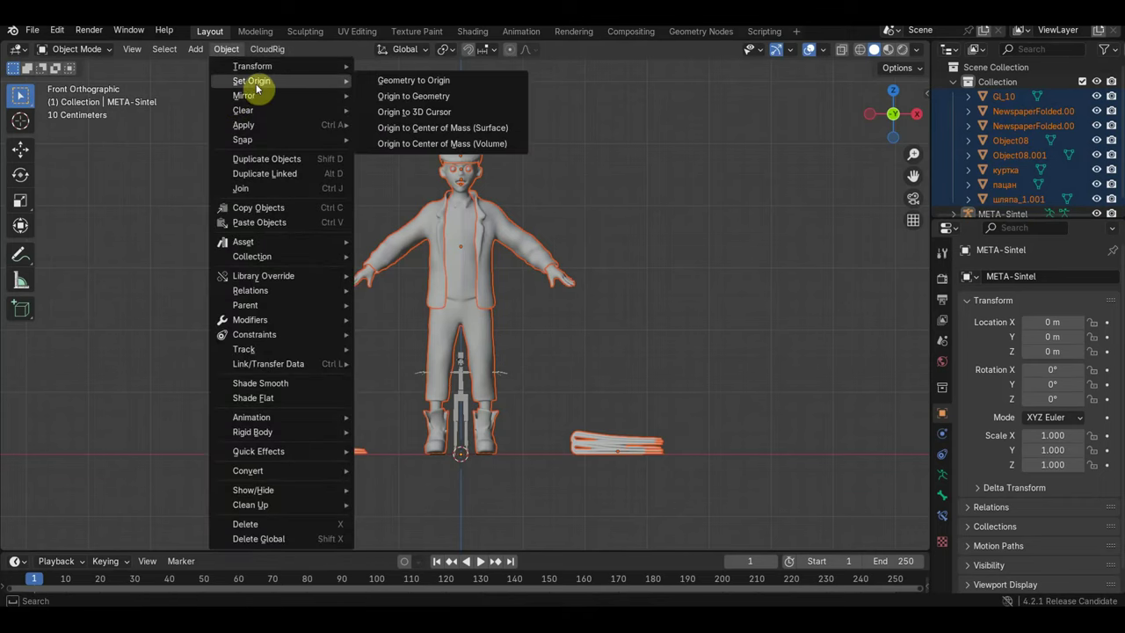
left_click(428, 117)
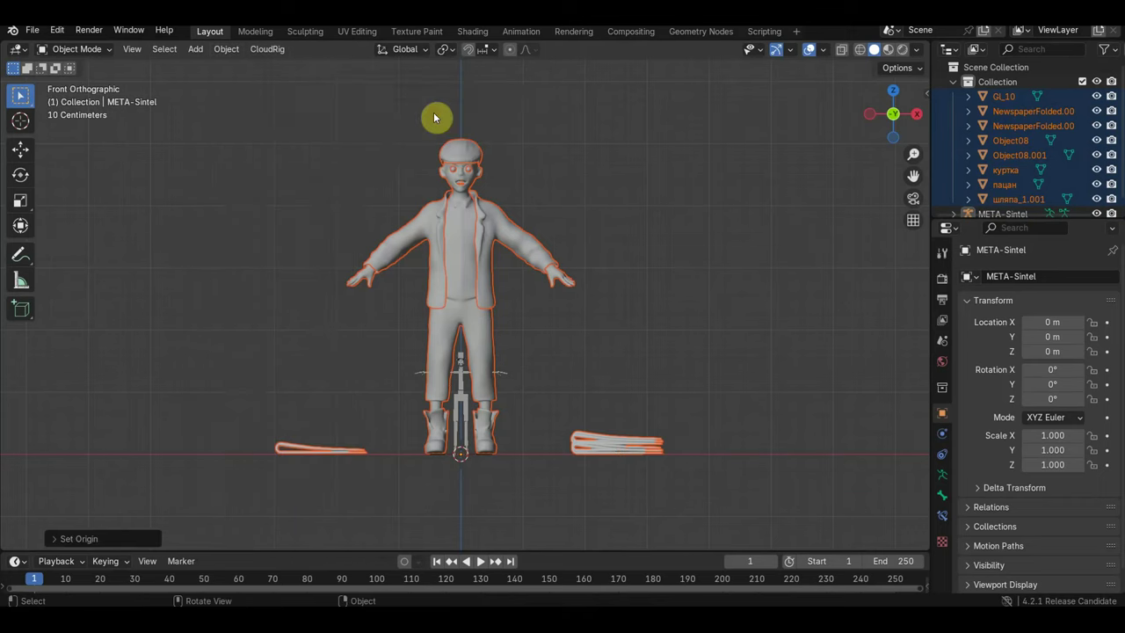
key("s")
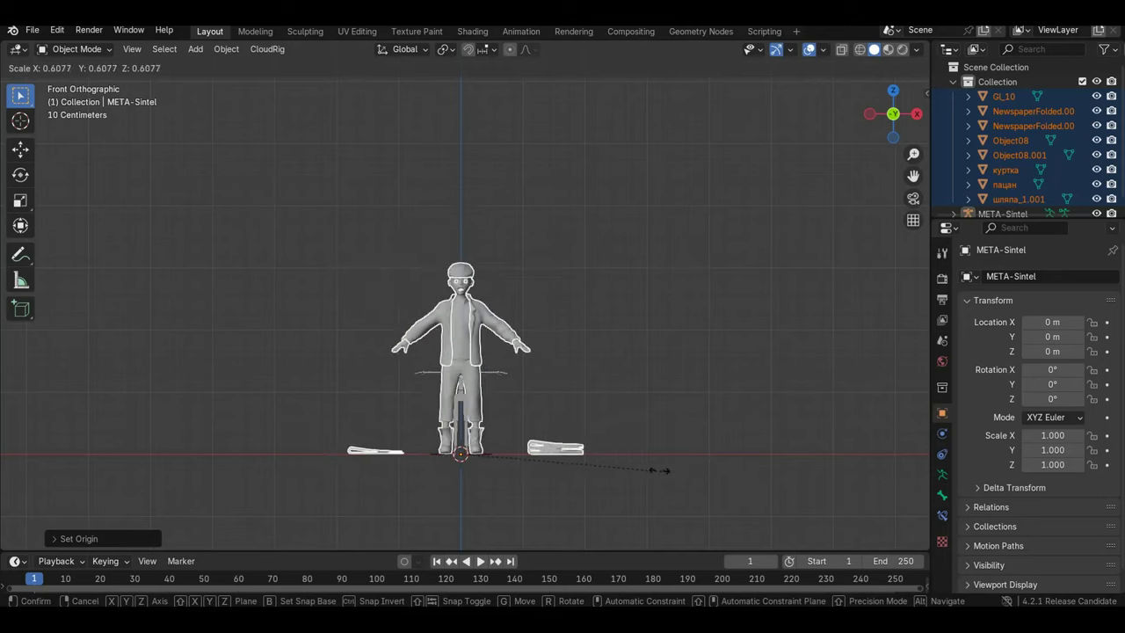
left_click(567, 467)
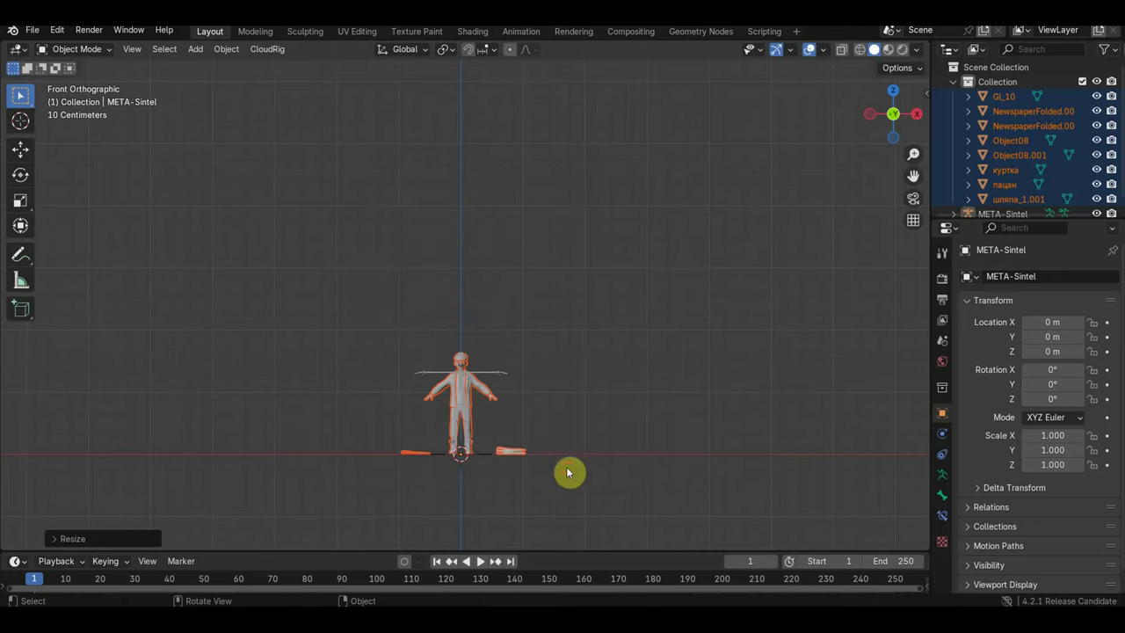
scroll(618, 462, "up", 2)
scroll(622, 341, "up", 2)
scroll(601, 290, "up", 2)
scroll(601, 290, "up", 1)
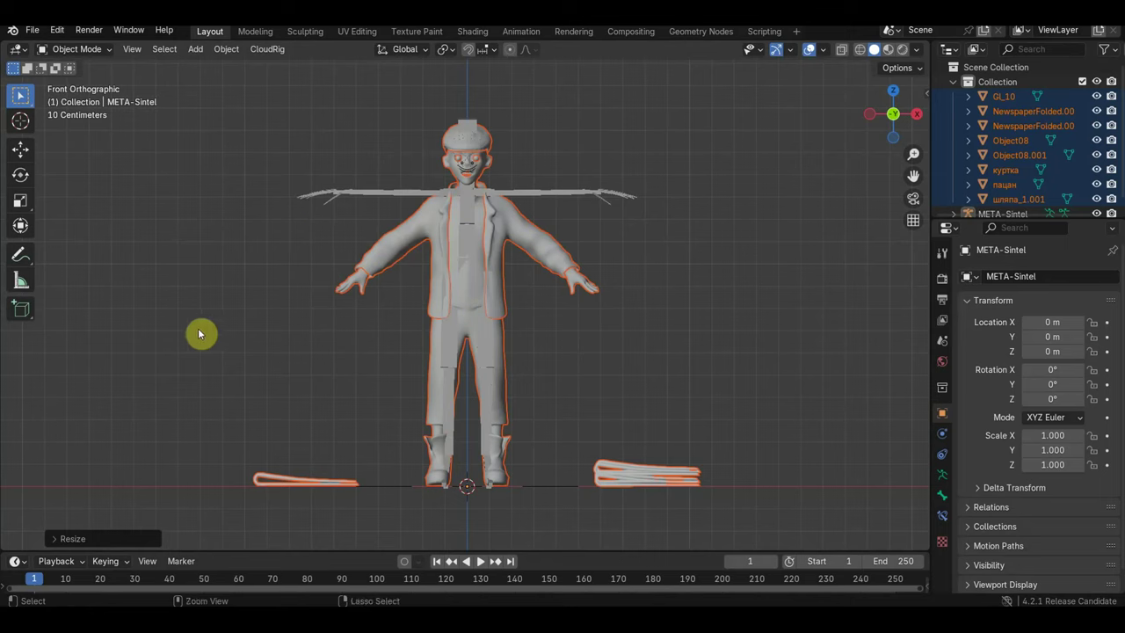
Apply all transforms to the character meshes and select the META-Sintel metarig
key("ctrl+a")
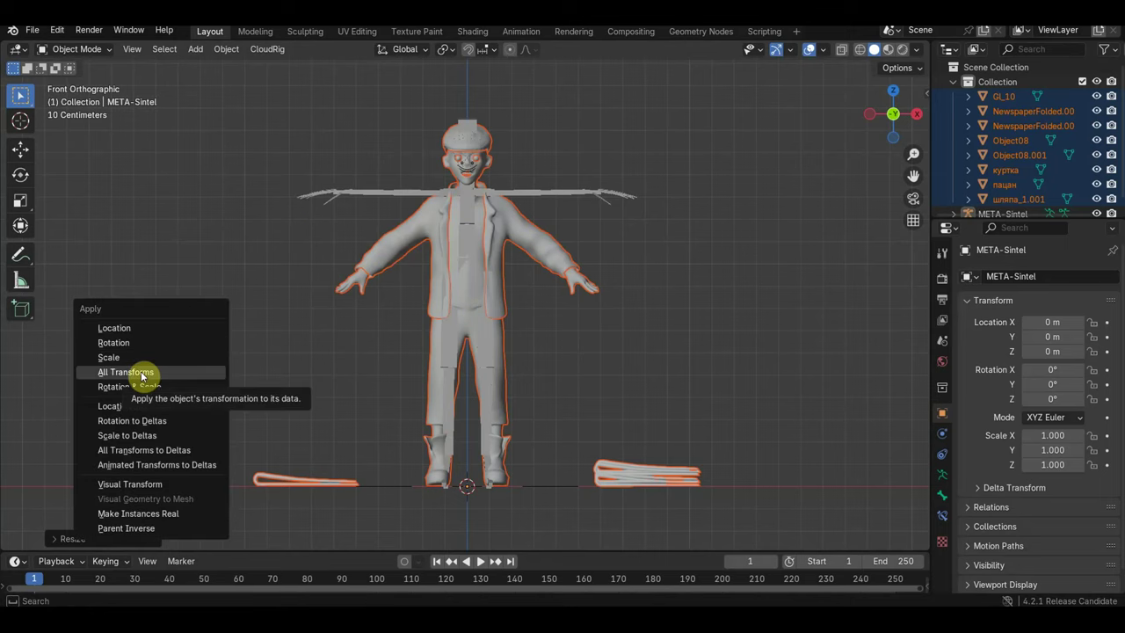
left_click(144, 373)
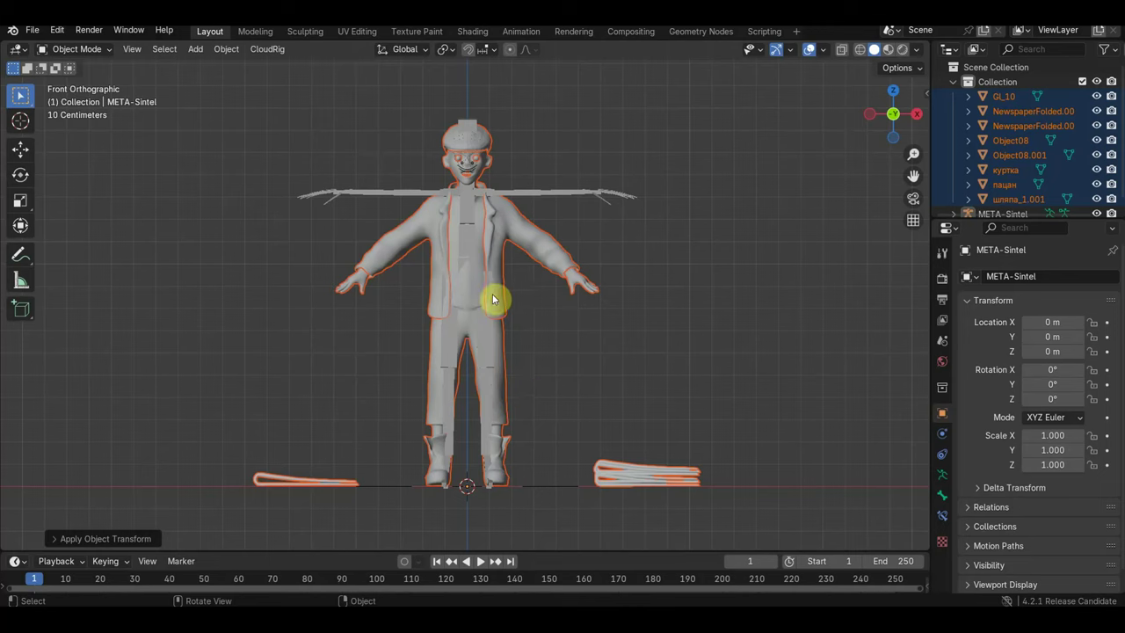
left_click(563, 196)
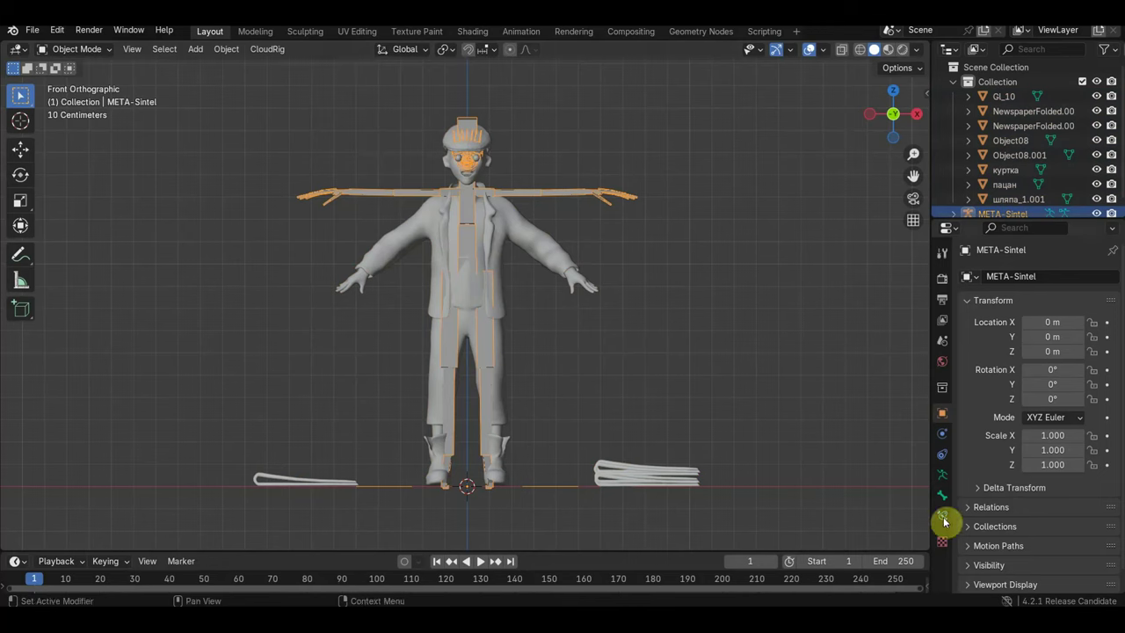
Display the metarig's bones as Octahedral and draw them In Front of the mesh
left_click(942, 475)
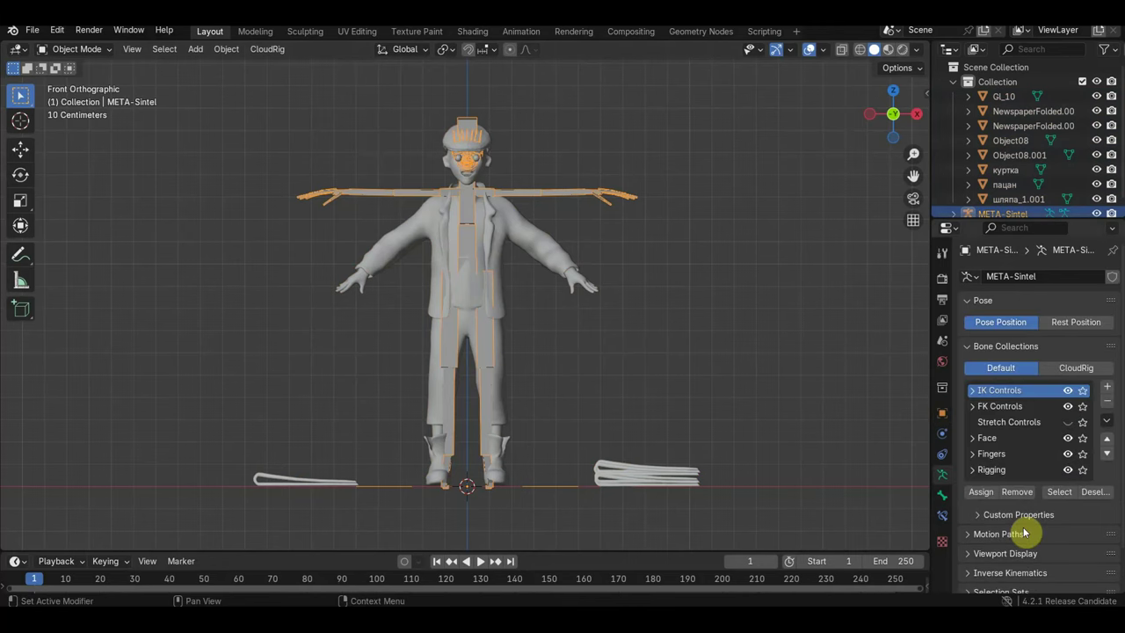
scroll(1019, 527, "down", 2)
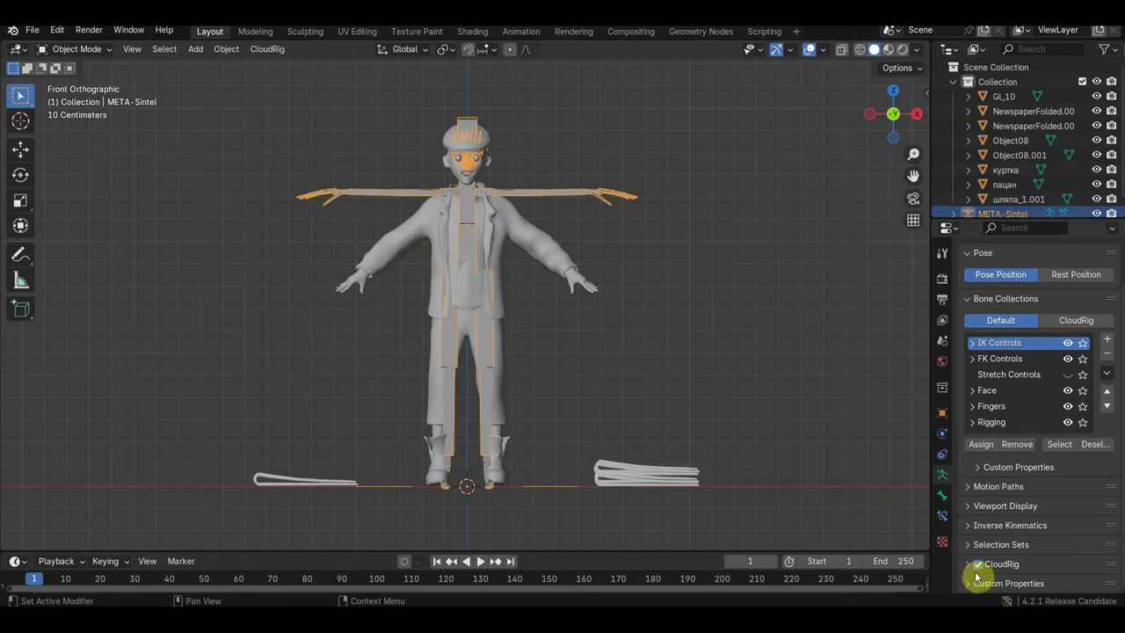
left_click(970, 508)
scroll(1050, 532, "down", 4)
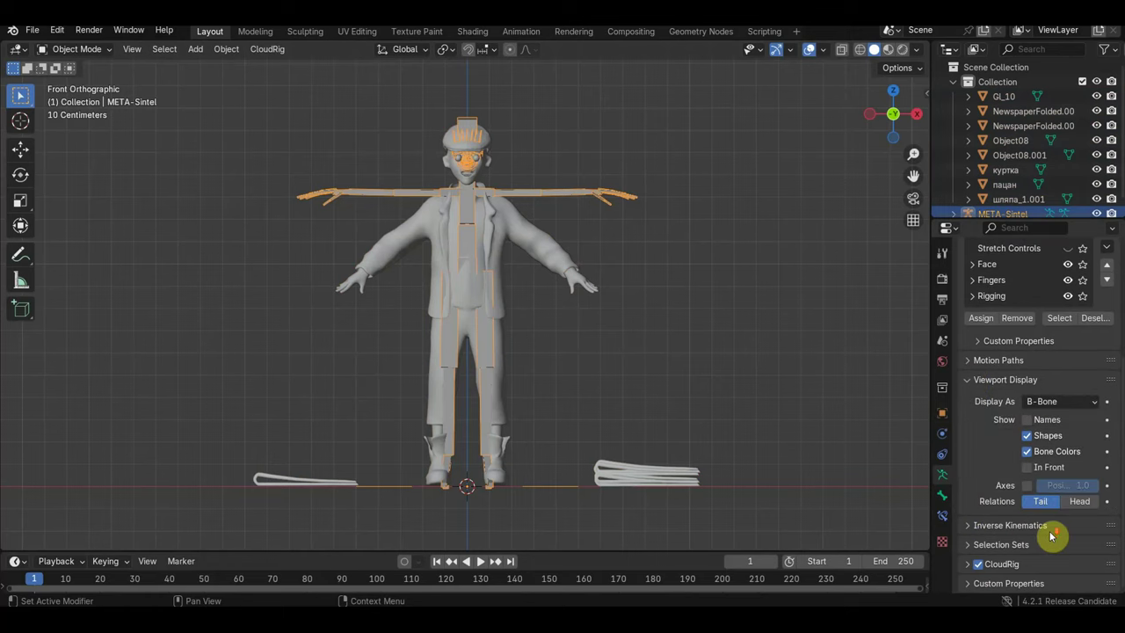
left_click(1065, 402)
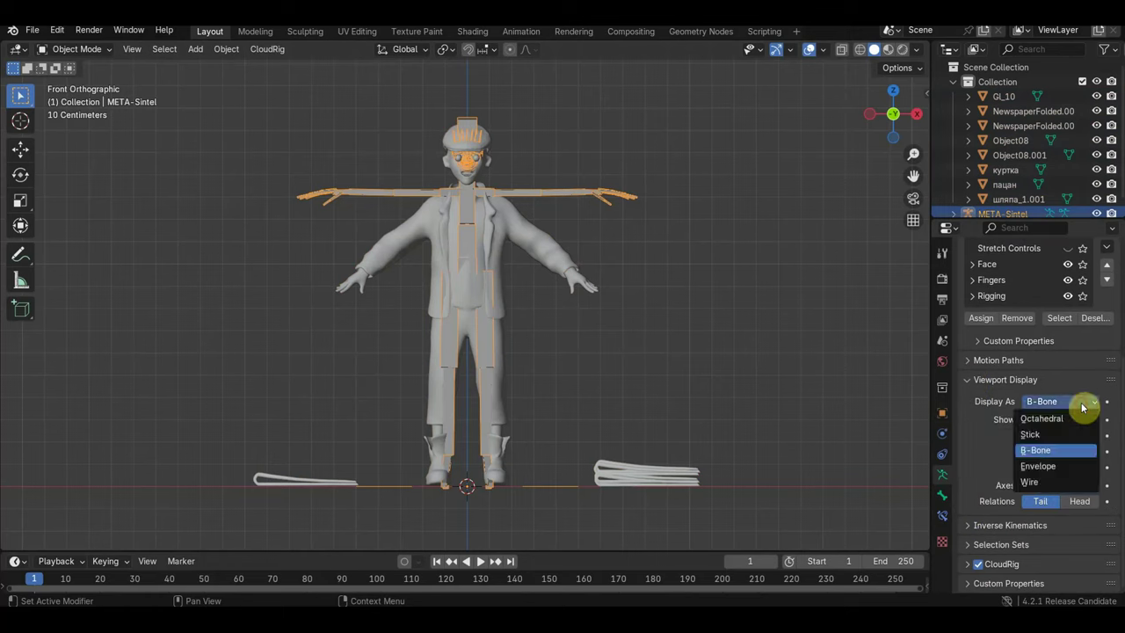
left_click(1053, 420)
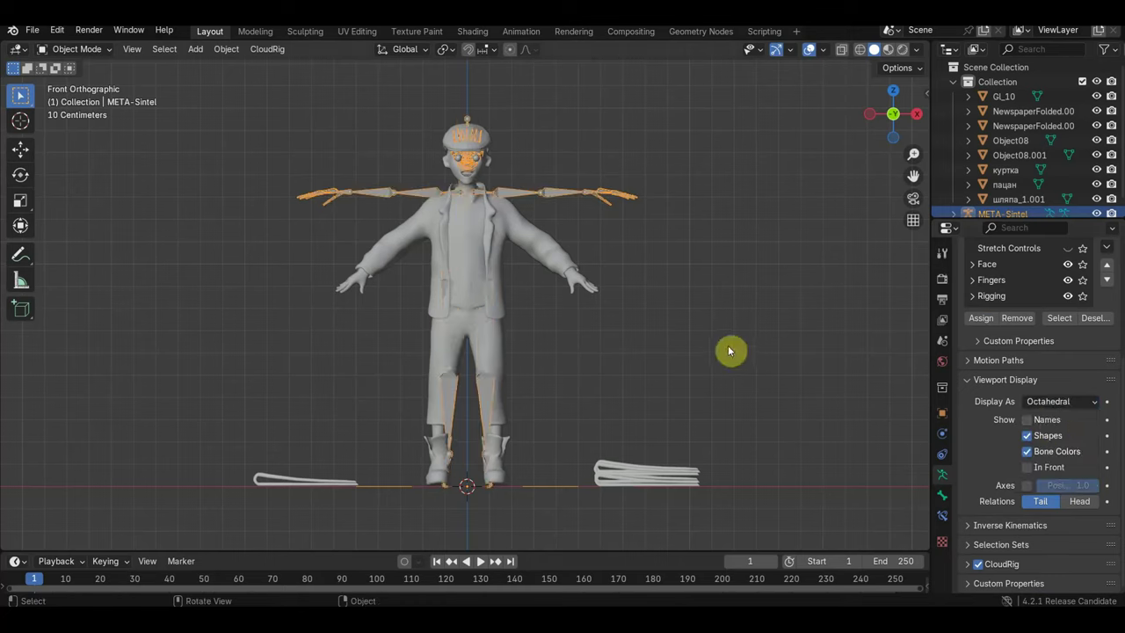
left_click(1028, 467)
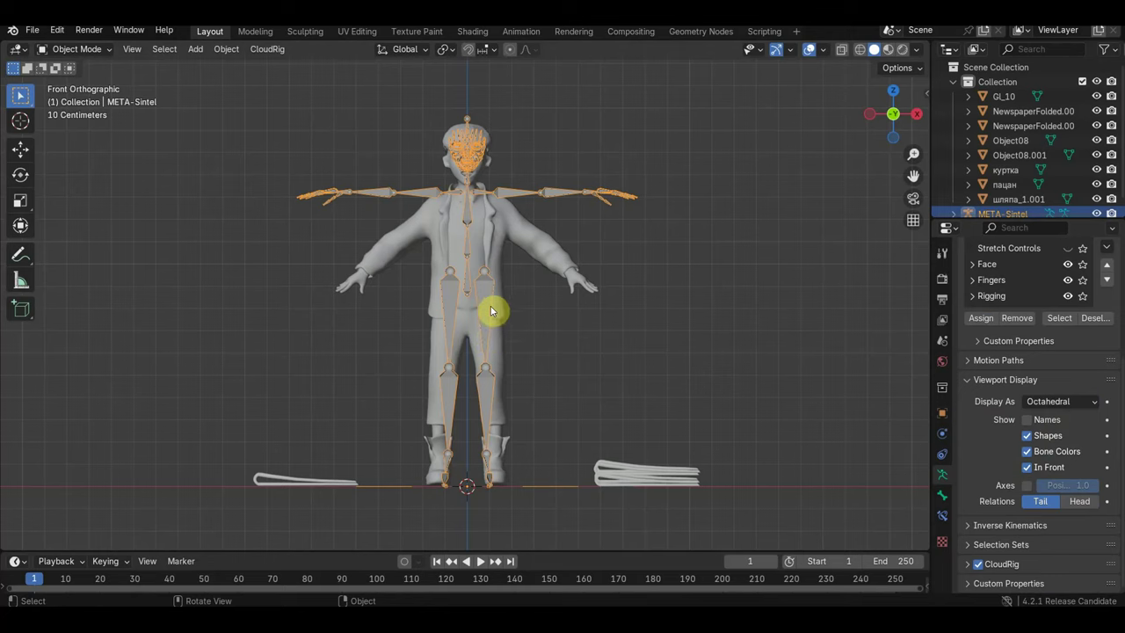
left_click(69, 50)
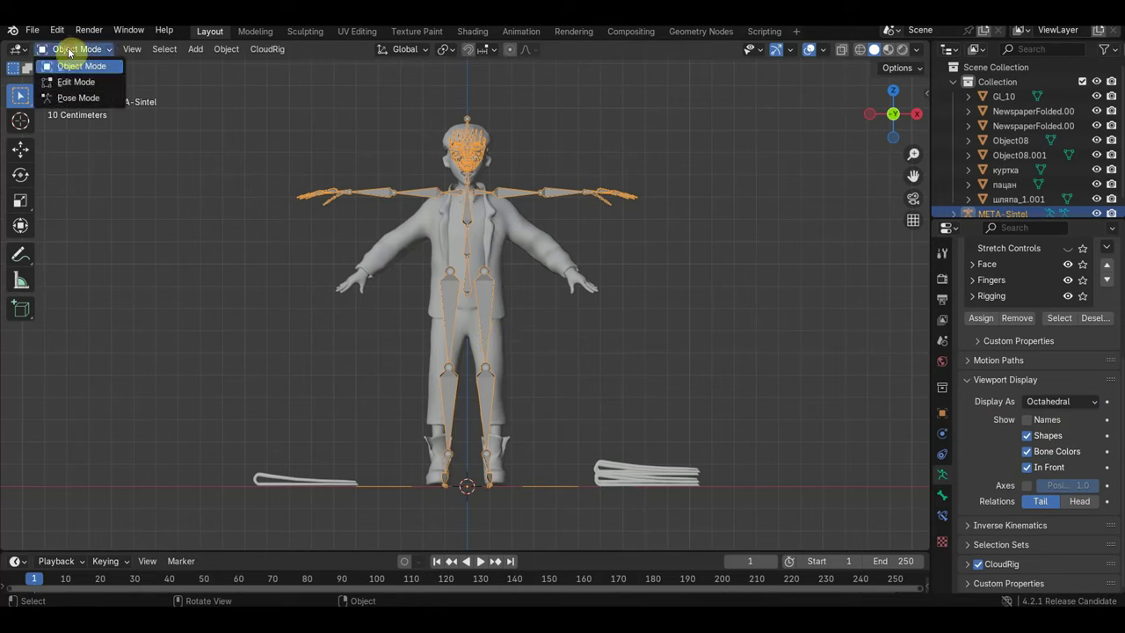
Enter Edit Mode and lower the Thigh.L bone's joints, undoing one wrong move
left_click(85, 85)
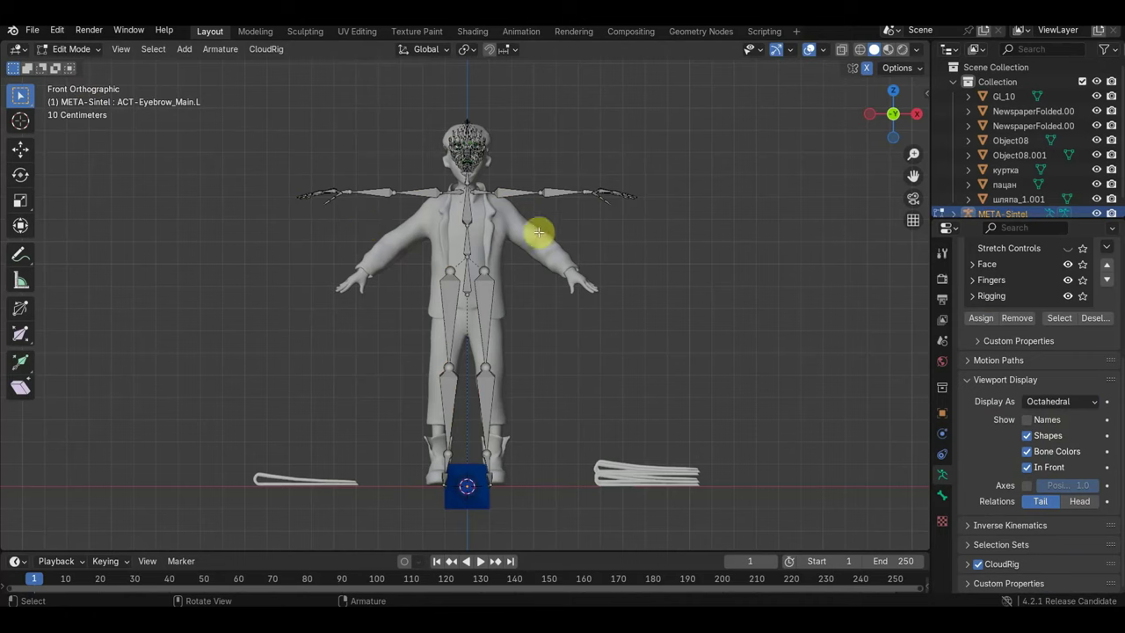
left_click(480, 271)
left_click(20, 150)
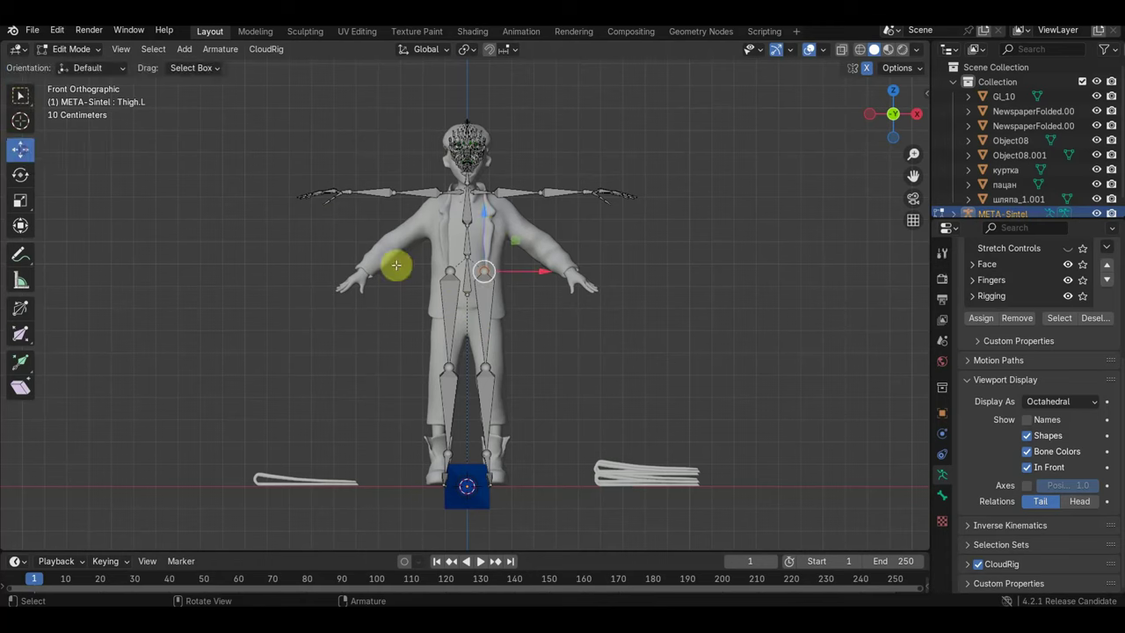
left_click_drag(486, 208, 489, 246)
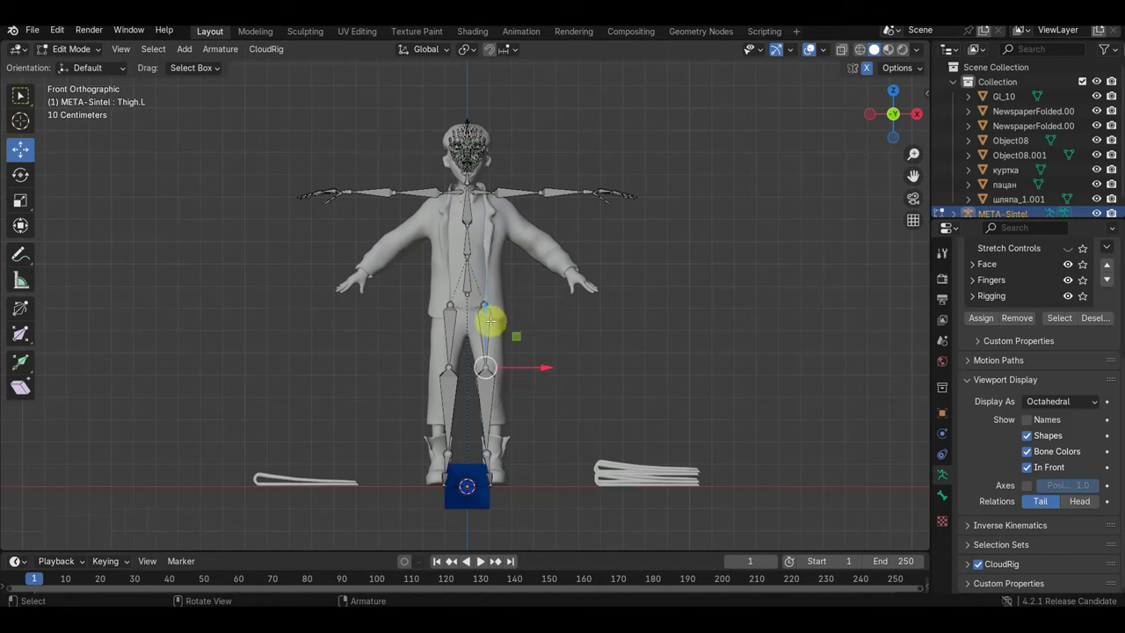
left_click_drag(485, 308, 487, 322)
left_click_drag(540, 508, 475, 308)
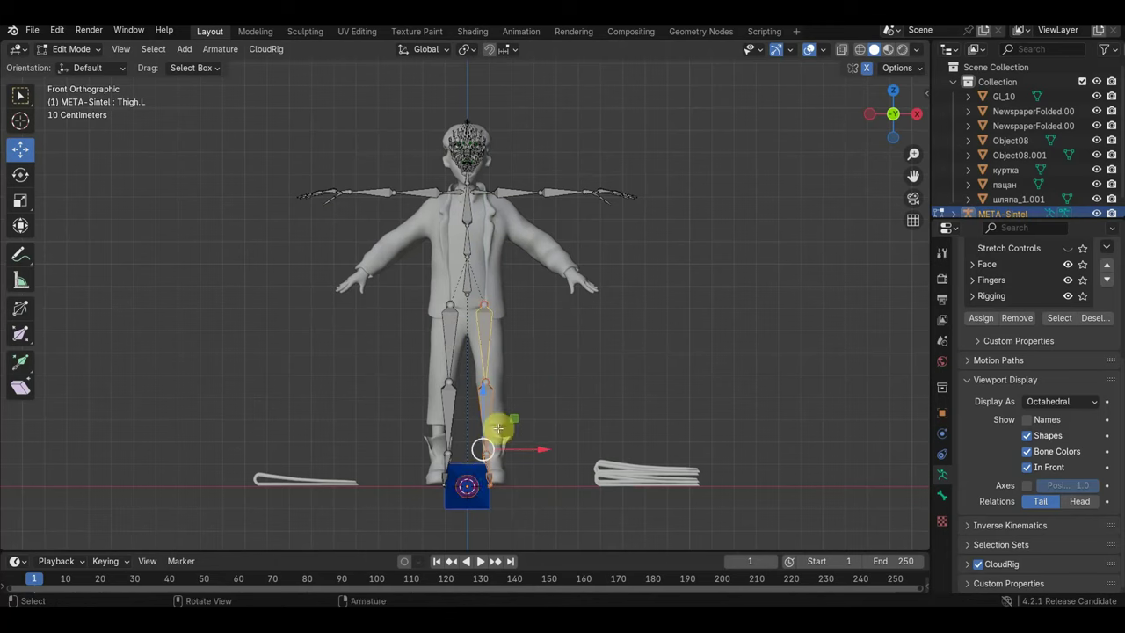
key("ctrl+z")
Shift the left leg bones, without the root bone, into the boy's left leg
left_click(464, 470)
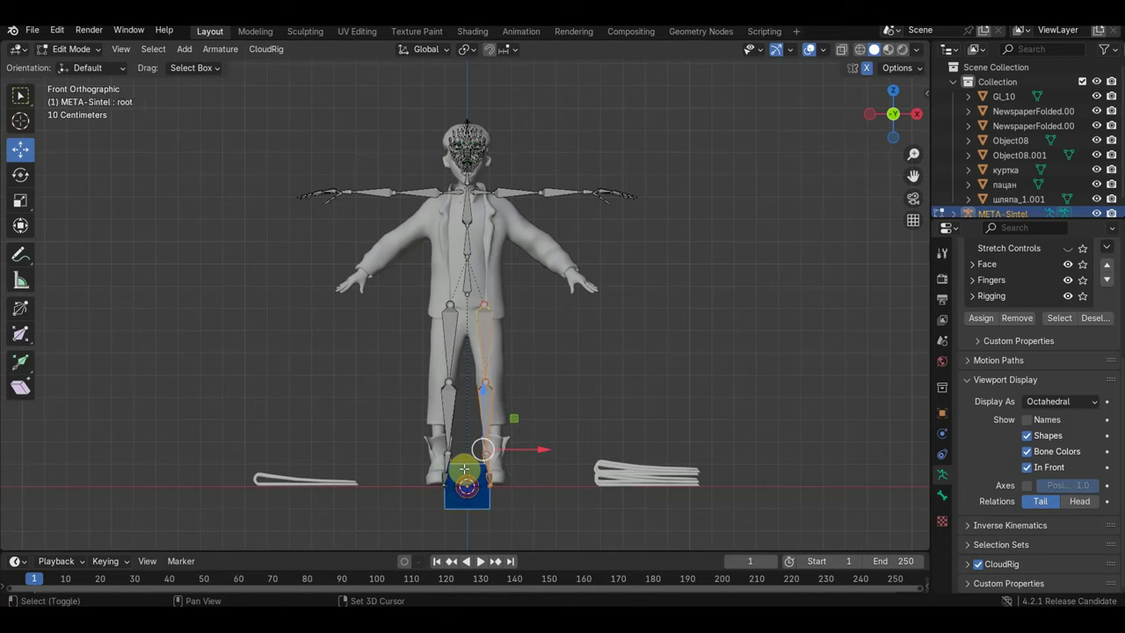
left_click(546, 454)
left_click_drag(546, 437, 553, 436)
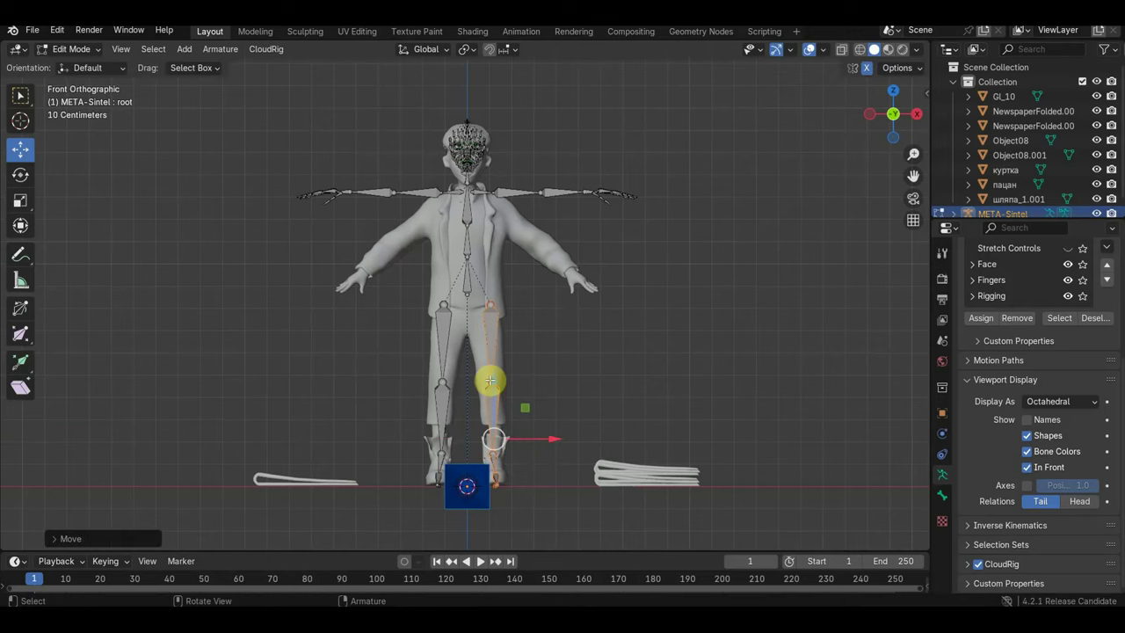
scroll(528, 365, "up", 1)
scroll(552, 369, "up", 1)
scroll(536, 376, "up", 1)
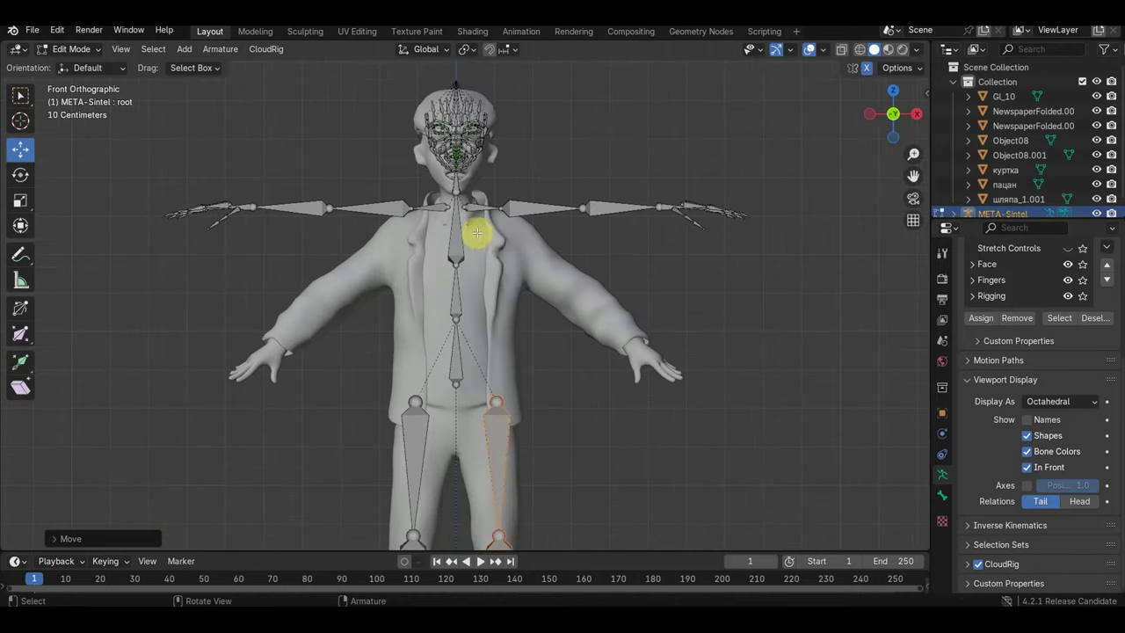
Lower the right arm bones slightly and orbit around to check their fit
left_click_drag(170, 188, 447, 271)
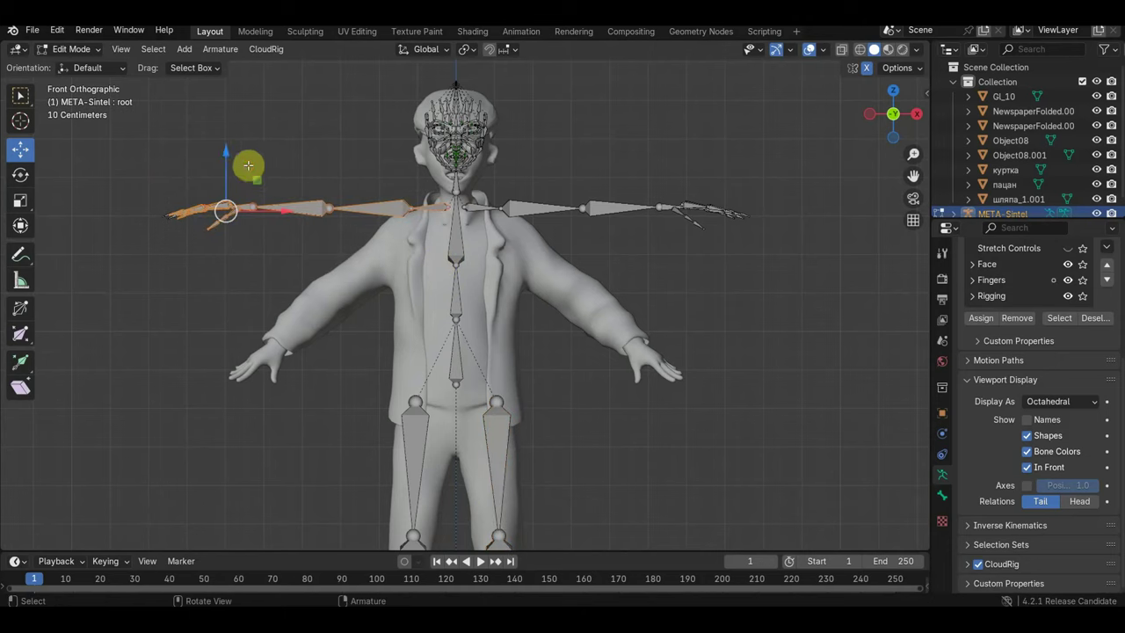
left_click_drag(230, 154, 231, 167)
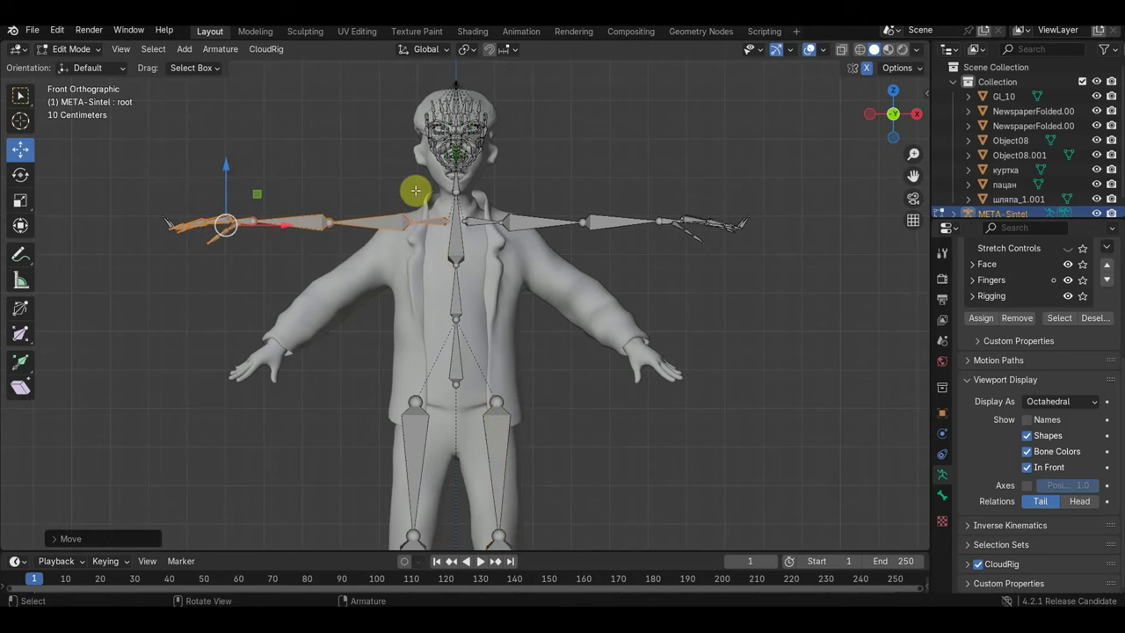
mouse_move(415, 190)
middle_mouse_down()
mouse_move(533, 206)
mouse_move(431, 214)
mouse_move(394, 266)
middle_mouse_up()
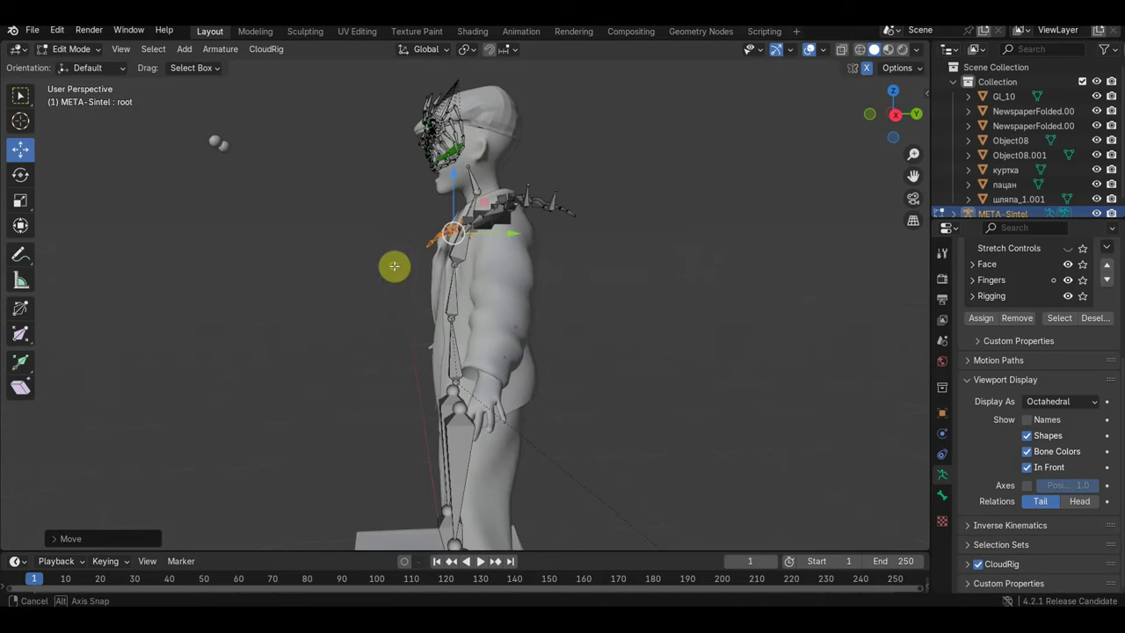
scroll(452, 274, "down", 1)
scroll(500, 316, "down", 1)
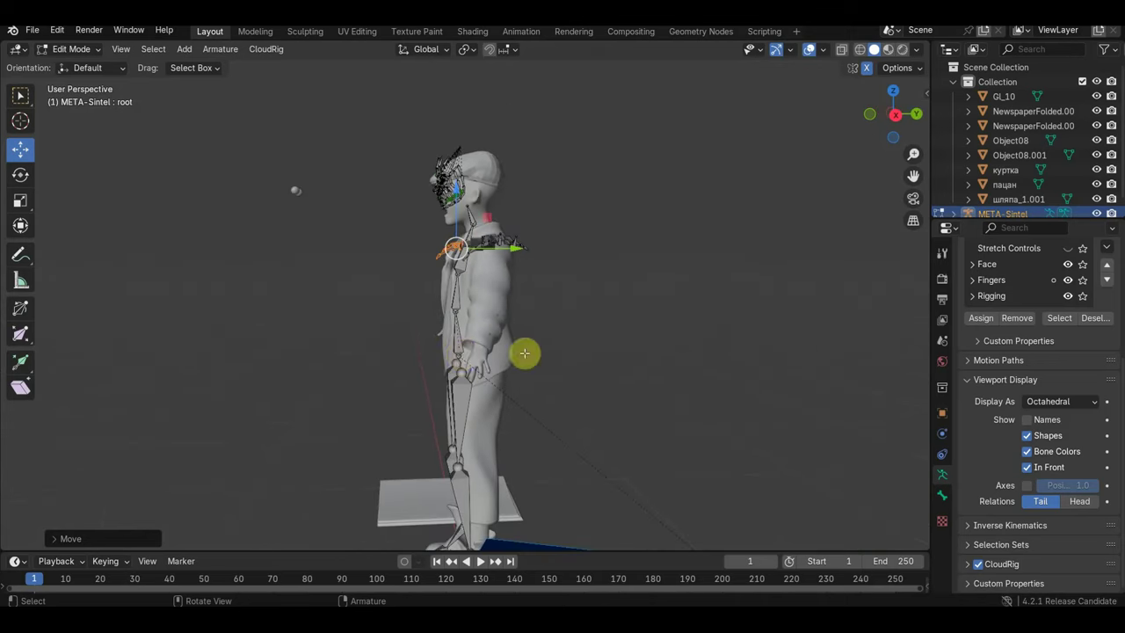
mouse_move(525, 352)
middle_mouse_down()
mouse_move(653, 350)
mouse_move(579, 372)
middle_mouse_up()
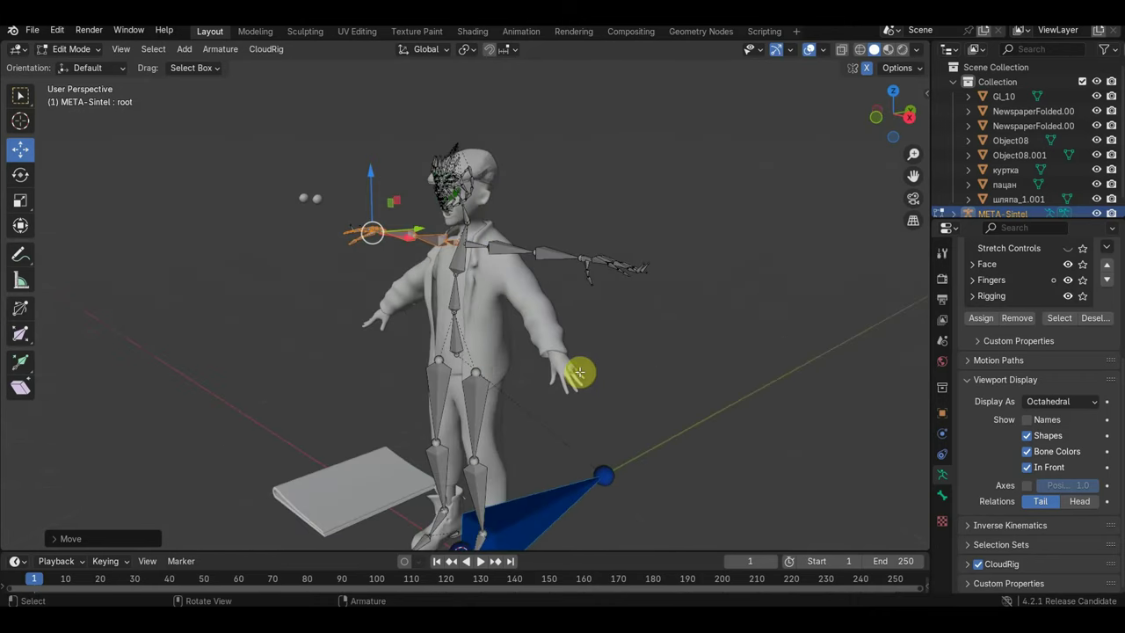
scroll(579, 373, "up", 2)
scroll(532, 402, "up", 1)
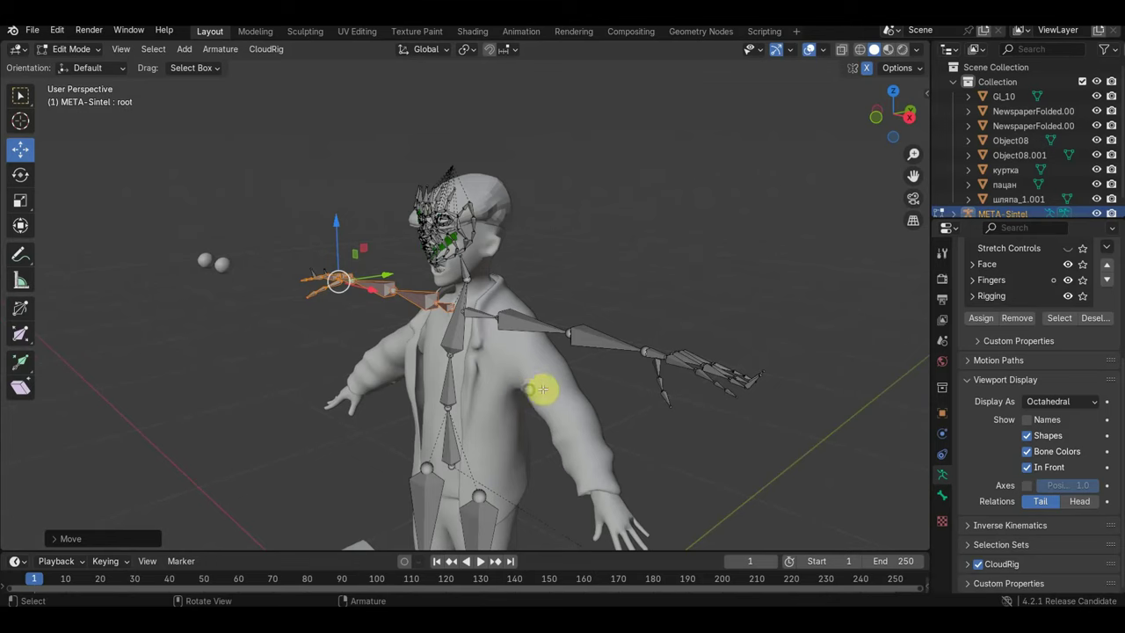
middle_click_drag(543, 389, 606, 381)
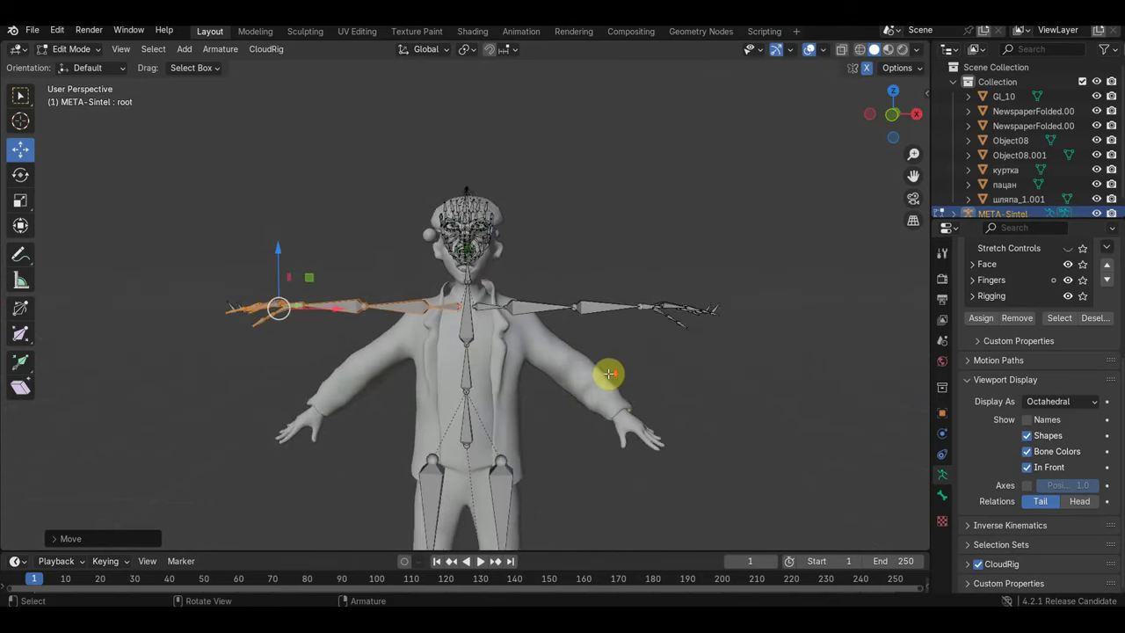
scroll(609, 374, "down", 2)
scroll(610, 307, "down", 2)
scroll(592, 301, "down", 1)
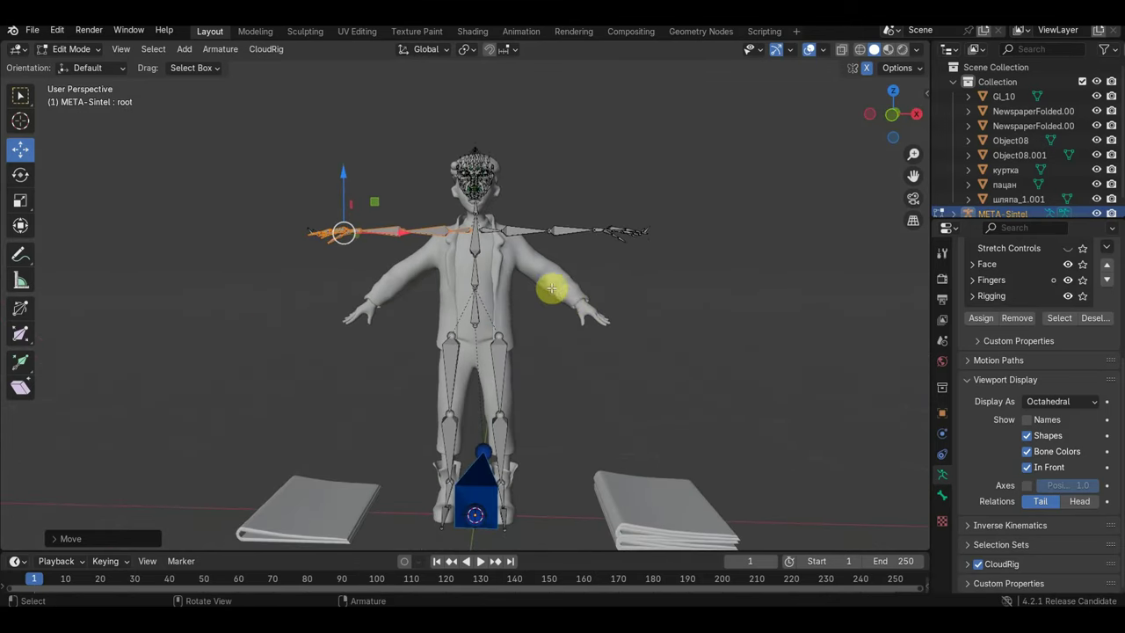
scroll(548, 285, "up", 1)
scroll(543, 209, "up", 1)
scroll(532, 181, "up", 2)
scroll(555, 164, "up", 1)
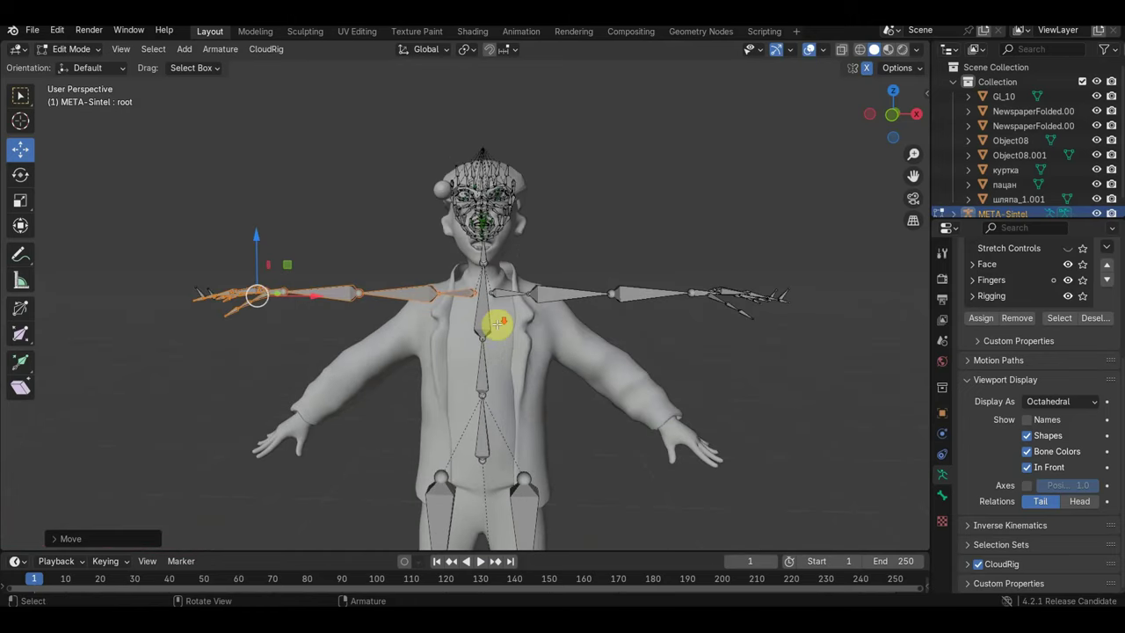
scroll(497, 323, "down", 1)
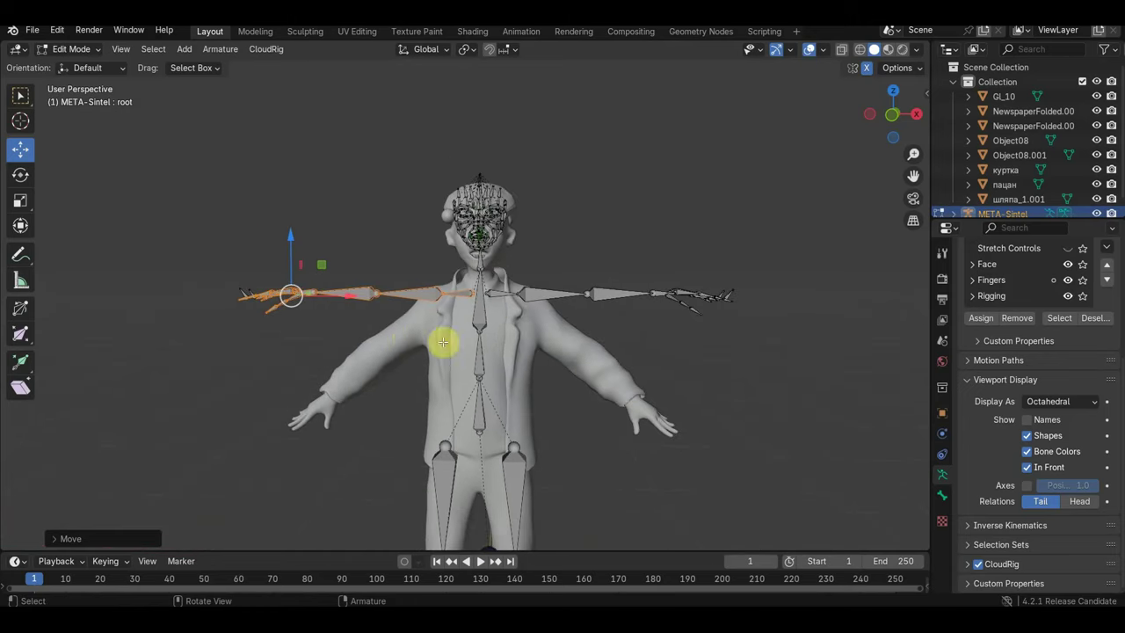
Rotate and move the right arm chain down along the boy's arm and hand
left_click(415, 308)
left_click_drag(208, 239, 395, 337)
key("r")
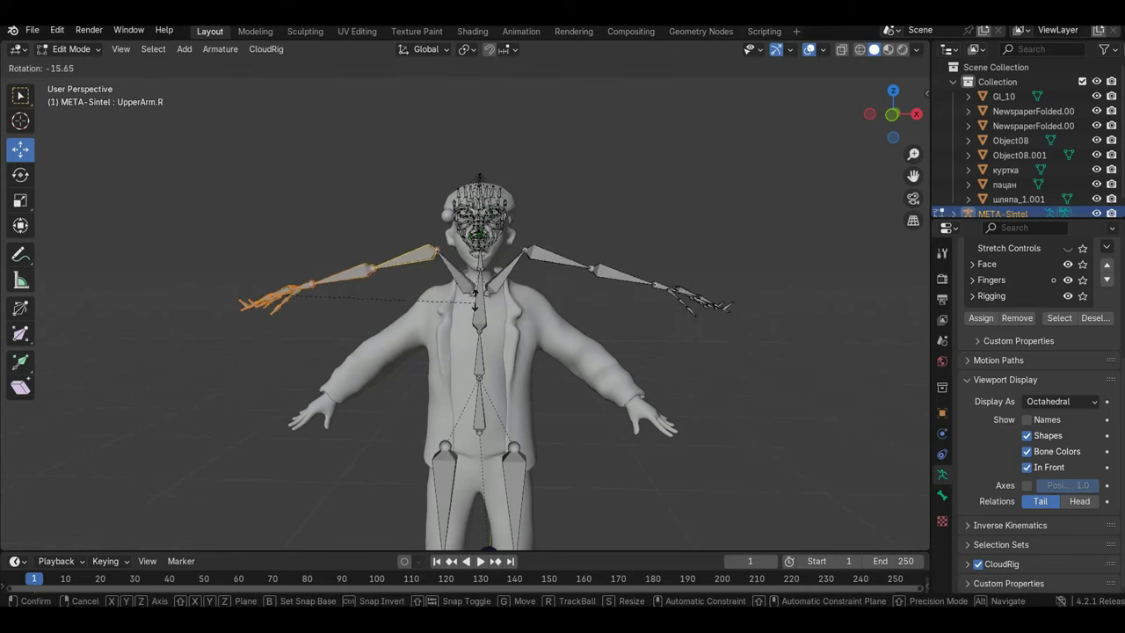
left_click(419, 225)
key("g")
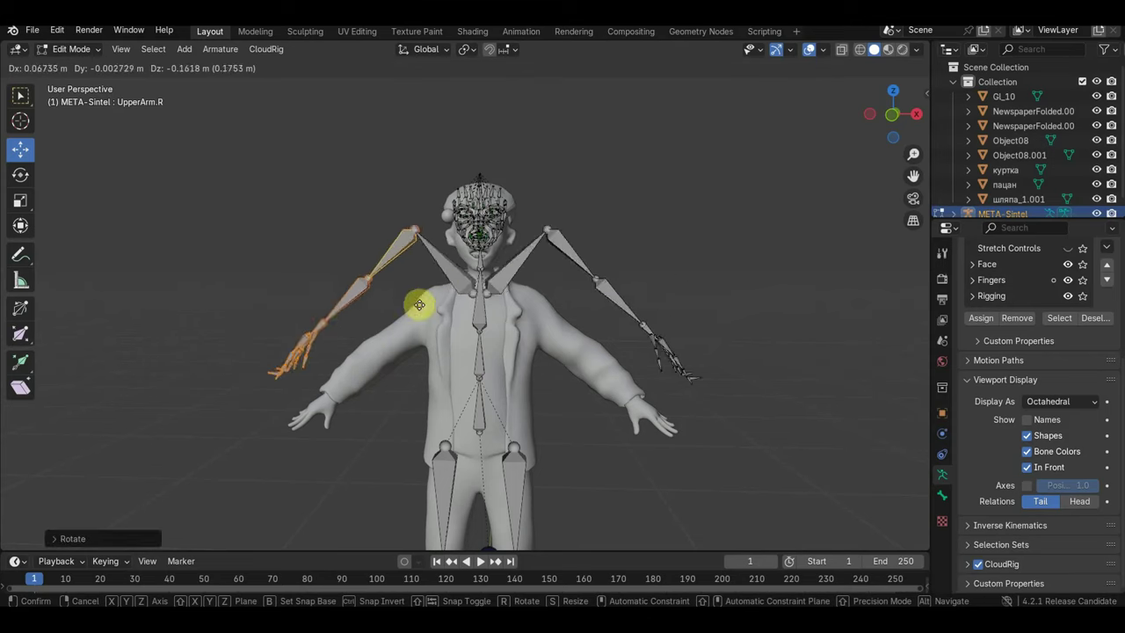
left_click(449, 386)
key("r")
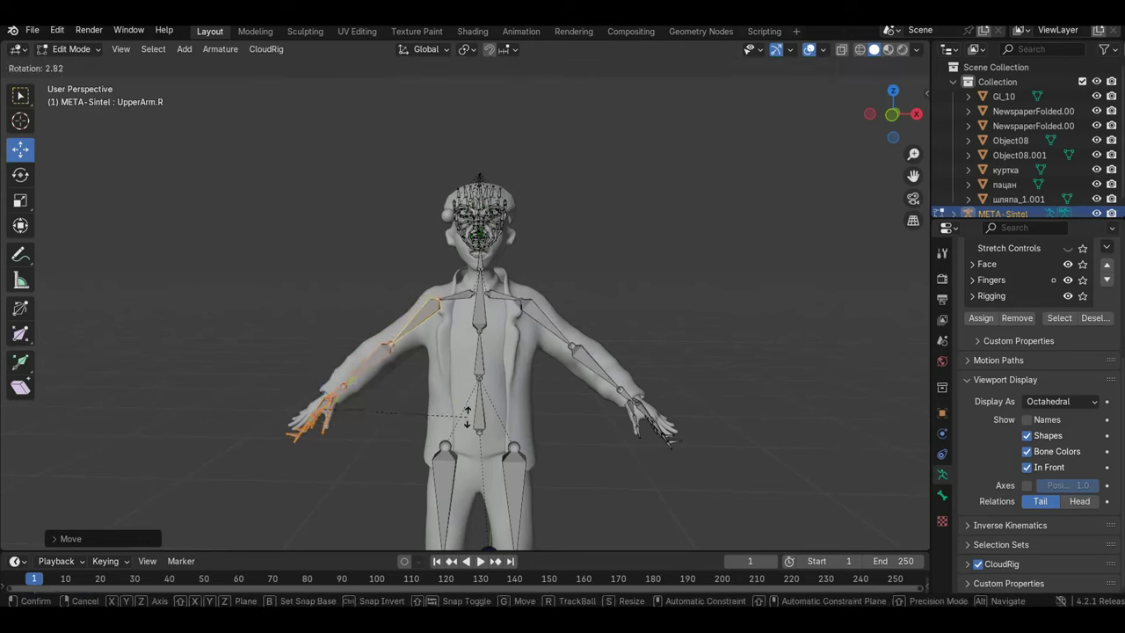
left_click(464, 414)
key("g")
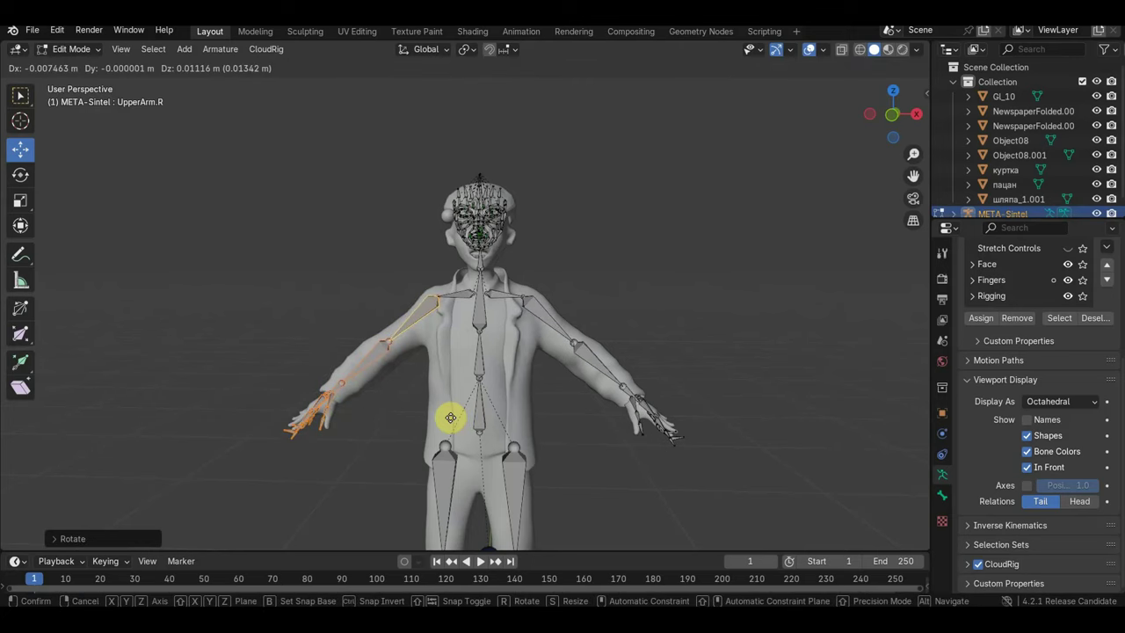
left_click(450, 418)
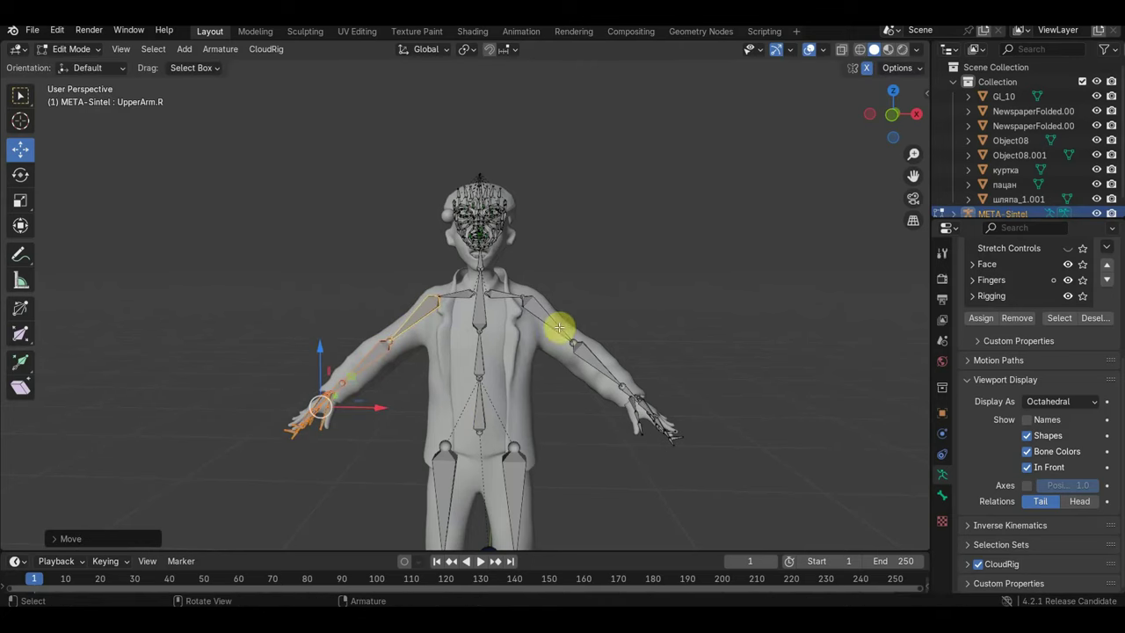
scroll(512, 319, "up", 2)
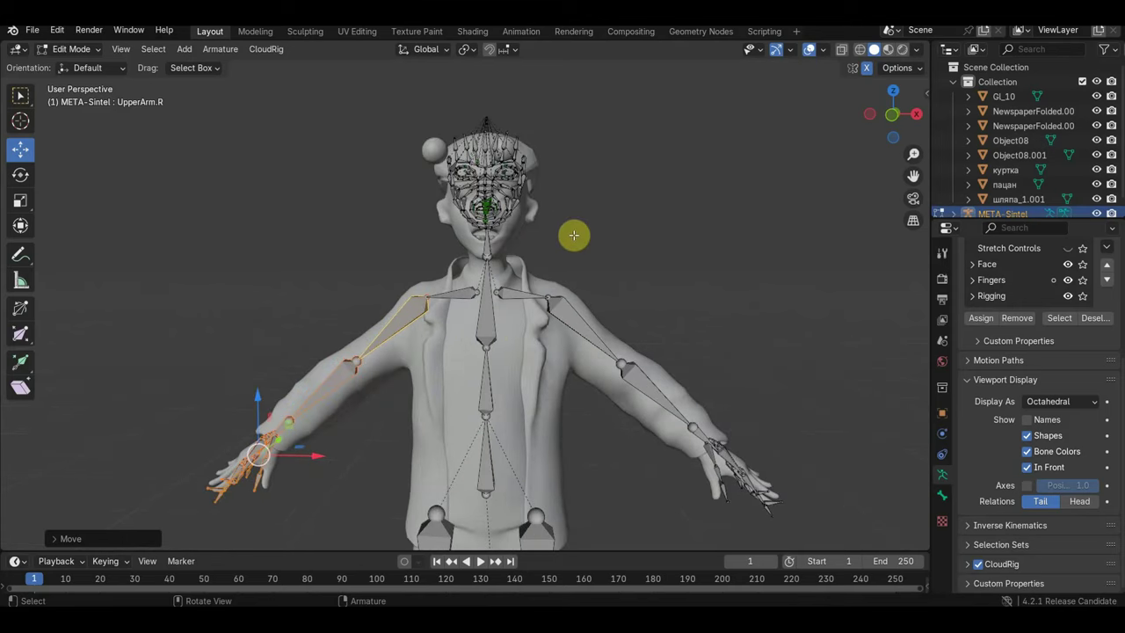
Move all the head and face bones down onto the boy's face
left_click_drag(576, 239, 363, 68)
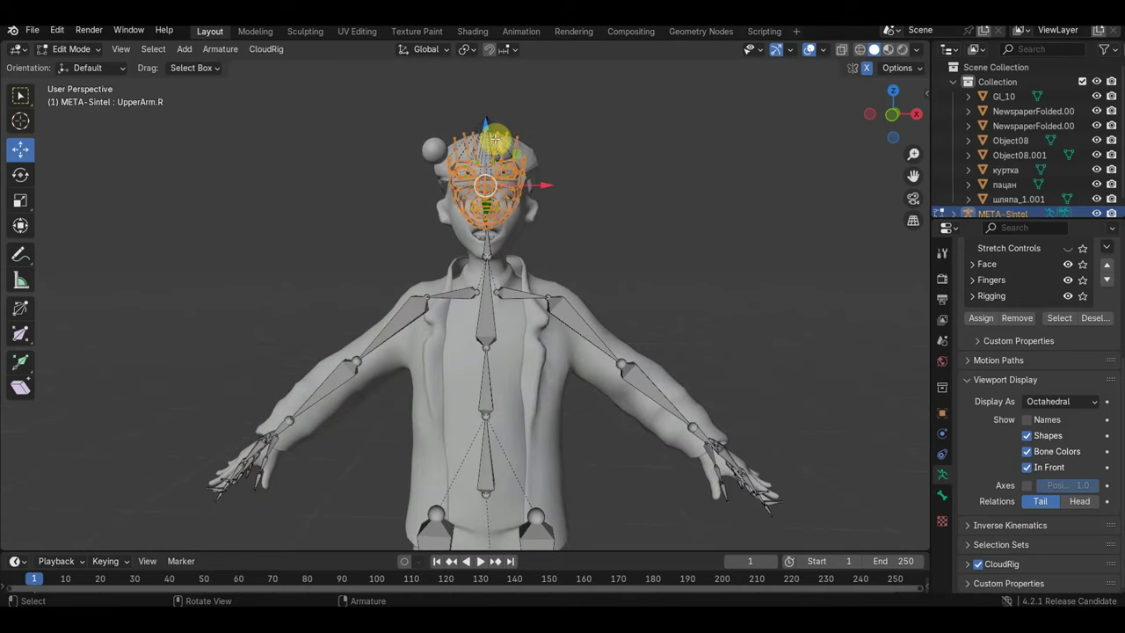
key("g")
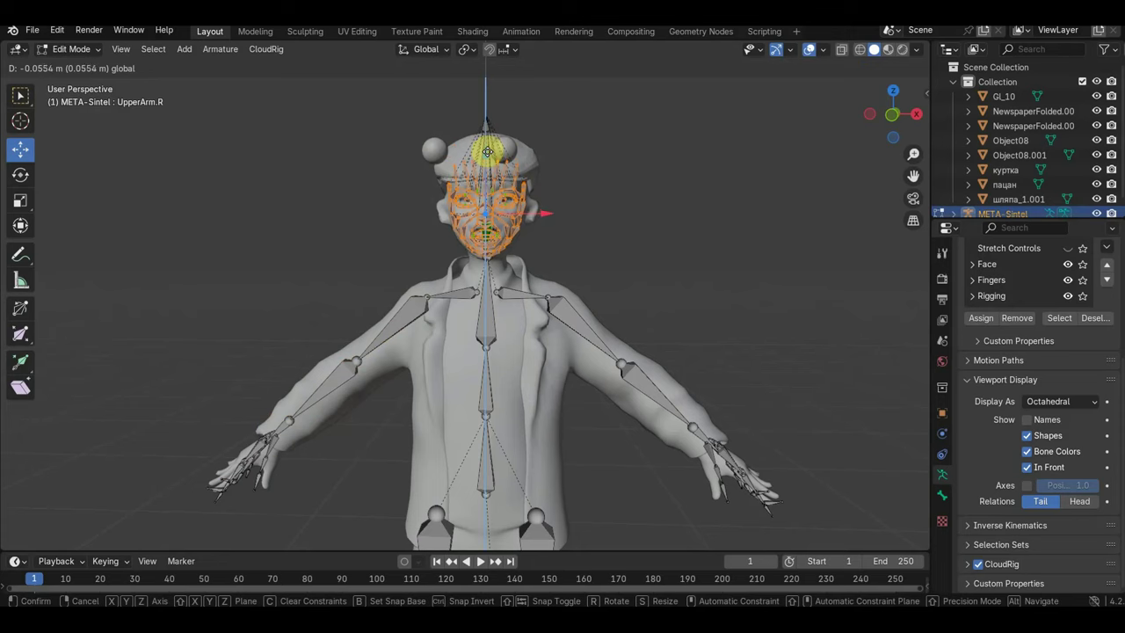
left_click(485, 150)
scroll(532, 188, "up", 2)
Move the face bones front-to-back along Y to match the face's depth
mouse_move(528, 189)
middle_mouse_down()
mouse_move(572, 206)
mouse_move(438, 213)
middle_mouse_up()
key("g")
key("y")
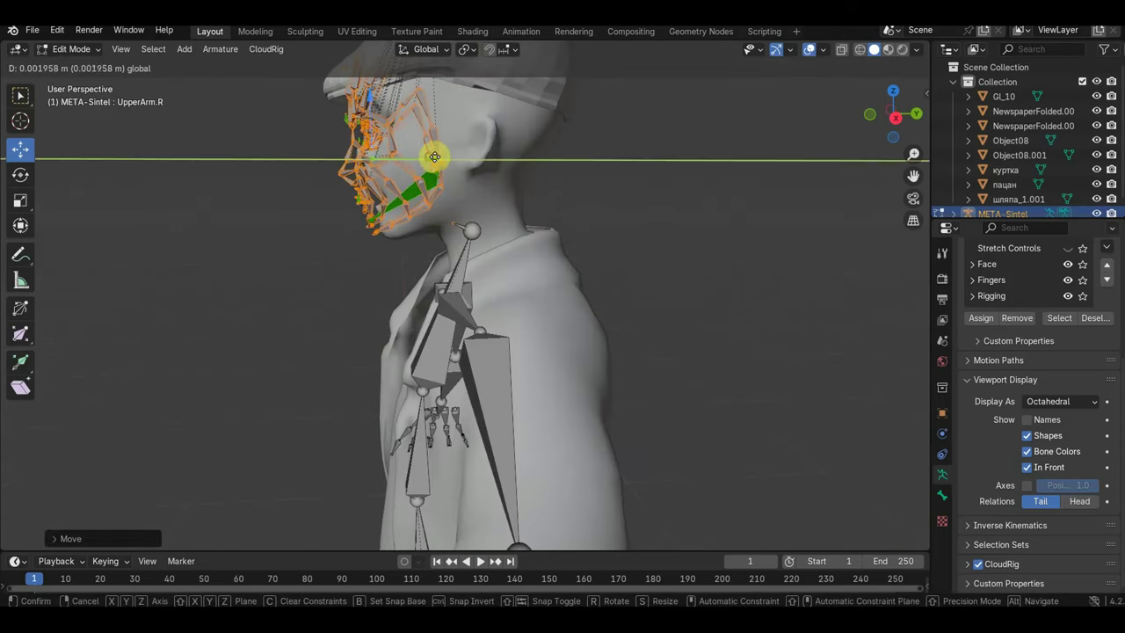
left_click(442, 157)
mouse_move(442, 157)
middle_mouse_down()
mouse_move(431, 106)
mouse_move(527, 188)
mouse_move(582, 171)
middle_mouse_up()
key("KP_5")
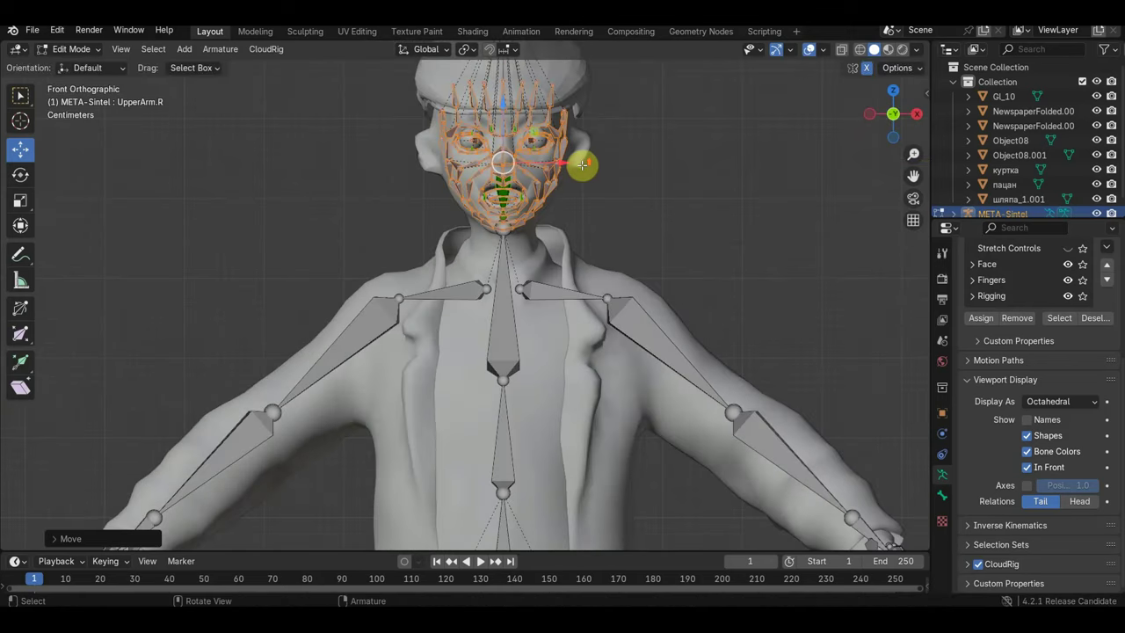
scroll(582, 165, "up", 2)
scroll(575, 211, "up", 3)
scroll(548, 276, "up", 2)
scroll(554, 224, "up", 2)
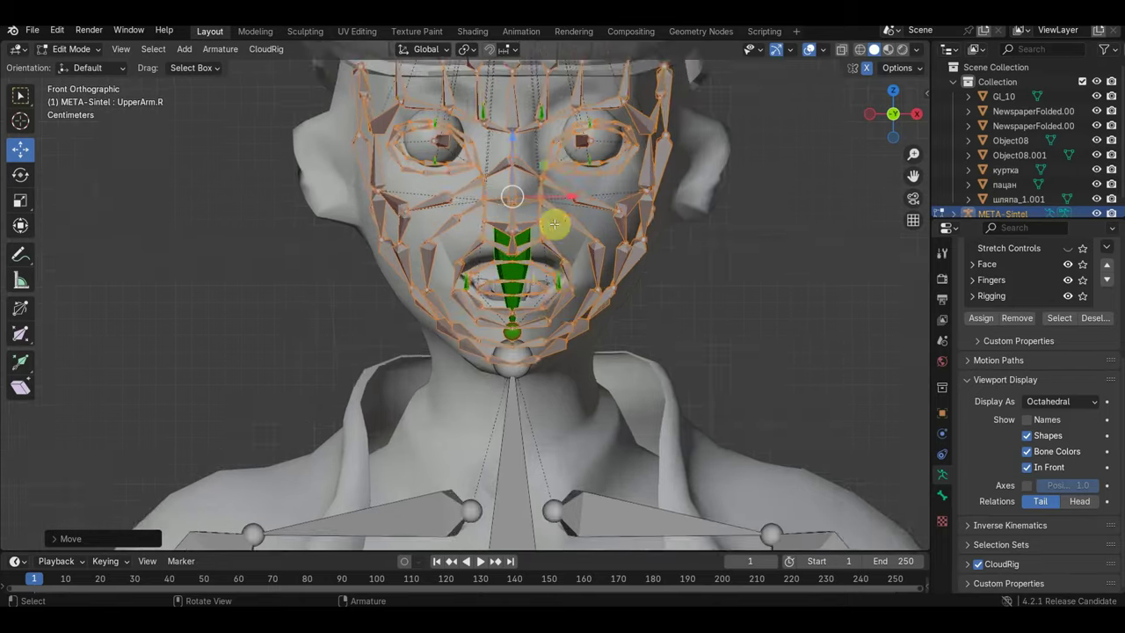
mouse_move(554, 224)
middle_mouse_down()
mouse_move(649, 231)
mouse_move(640, 226)
middle_mouse_up()
Move the Jaw bone vertically along Z onto the boy's jawline
left_click(584, 260)
middle_click_drag(585, 259, 648, 258)
key("g")
key("z")
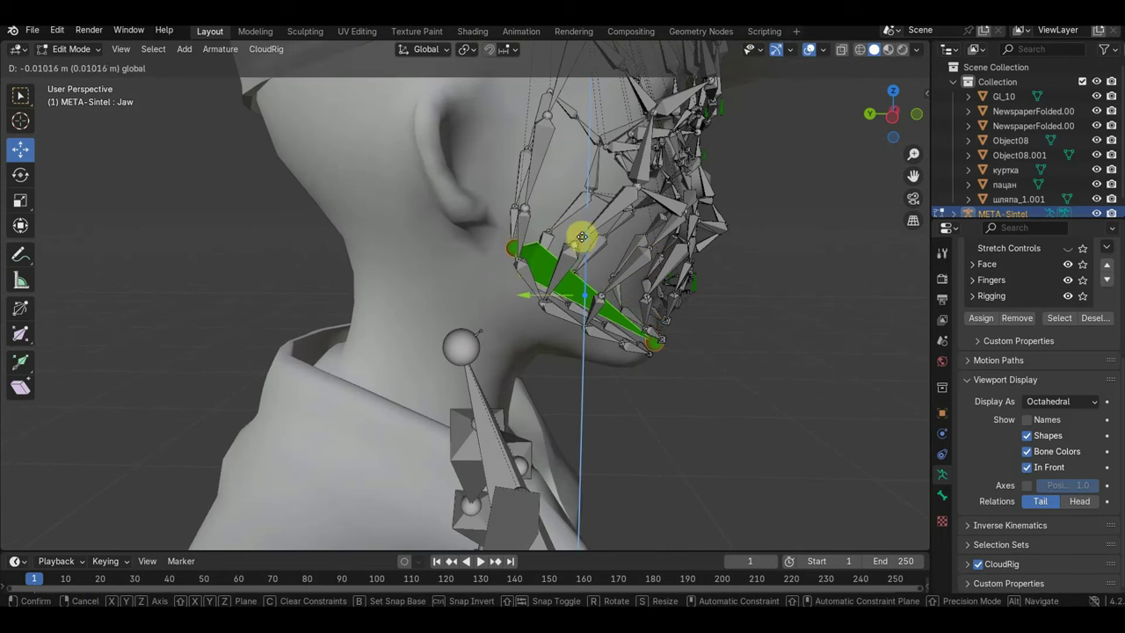
left_click(580, 239)
mouse_move(580, 239)
middle_mouse_down()
mouse_move(607, 255)
mouse_move(562, 253)
mouse_move(615, 252)
mouse_move(525, 254)
mouse_move(597, 253)
middle_mouse_up()
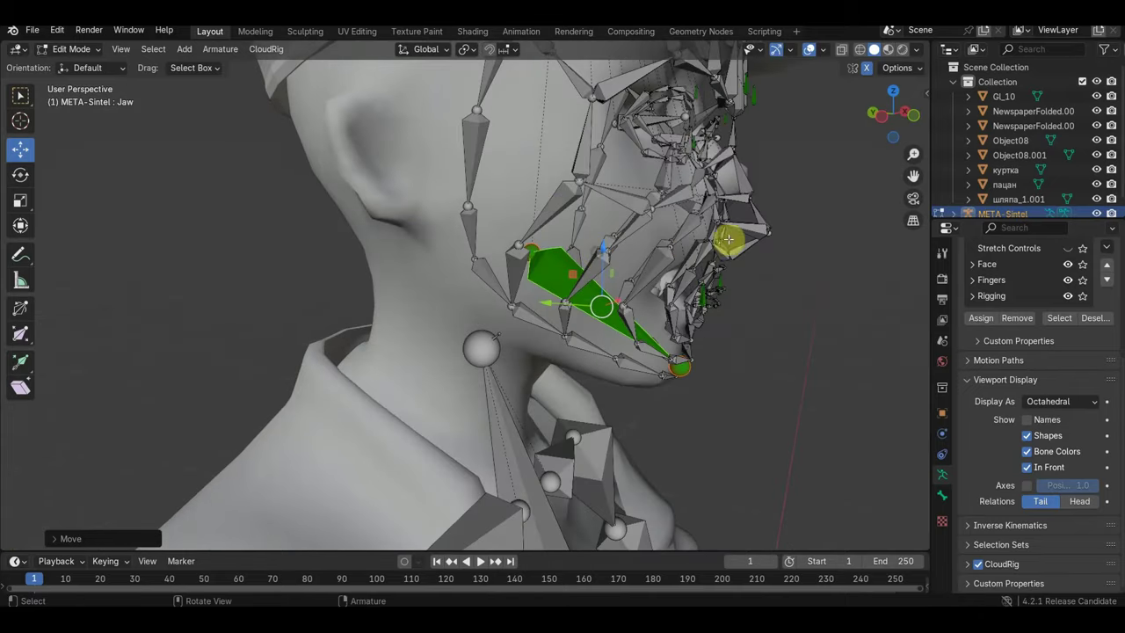
left_click(734, 199)
mouse_move(733, 196)
middle_mouse_down()
mouse_move(758, 212)
mouse_move(683, 209)
mouse_move(660, 230)
mouse_move(578, 238)
middle_mouse_up()
Select the nose bridge, Nose3 tip and left and right nose connector bones
left_click(644, 186)
left_click(633, 254)
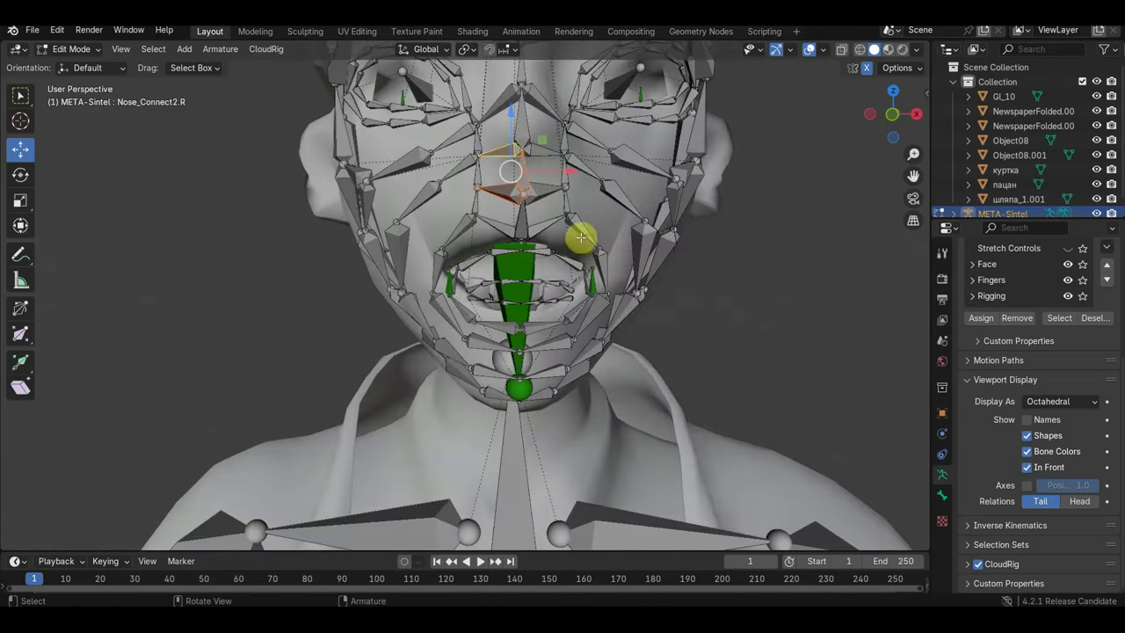
left_click(519, 225)
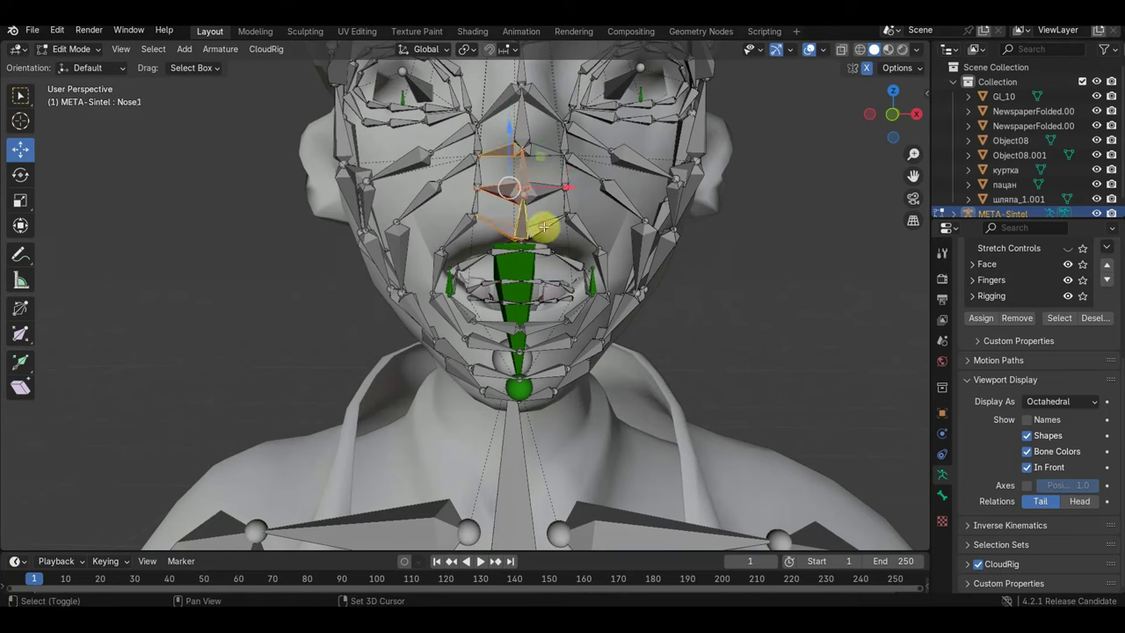
left_click(544, 174)
left_click(546, 155)
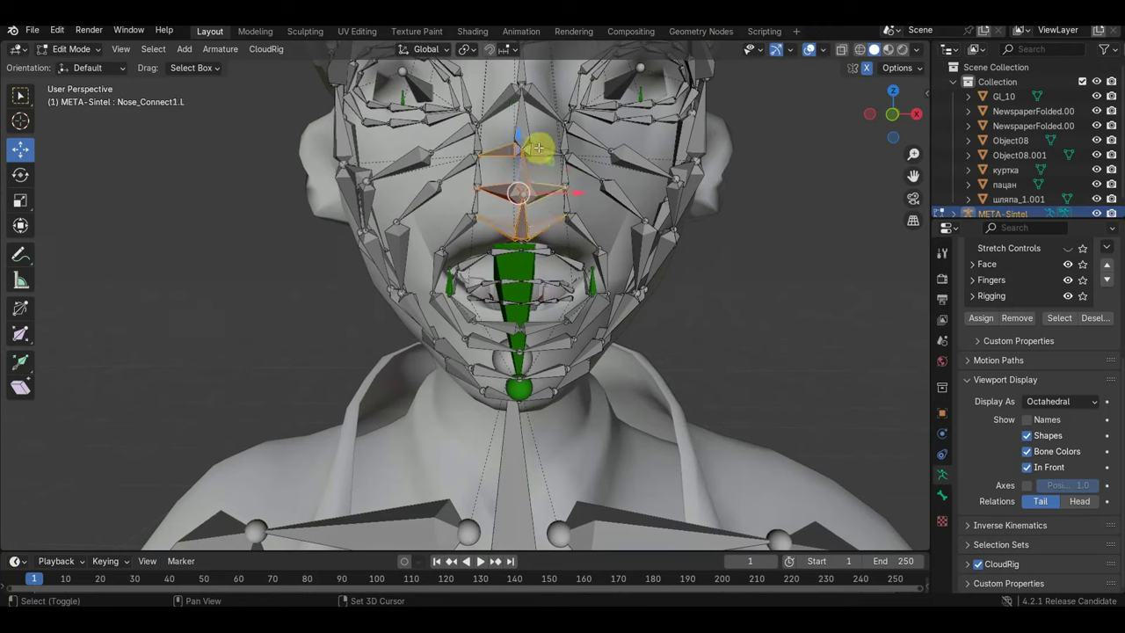
mouse_move(523, 125)
middle_mouse_down()
mouse_move(595, 150)
mouse_move(648, 146)
middle_mouse_up()
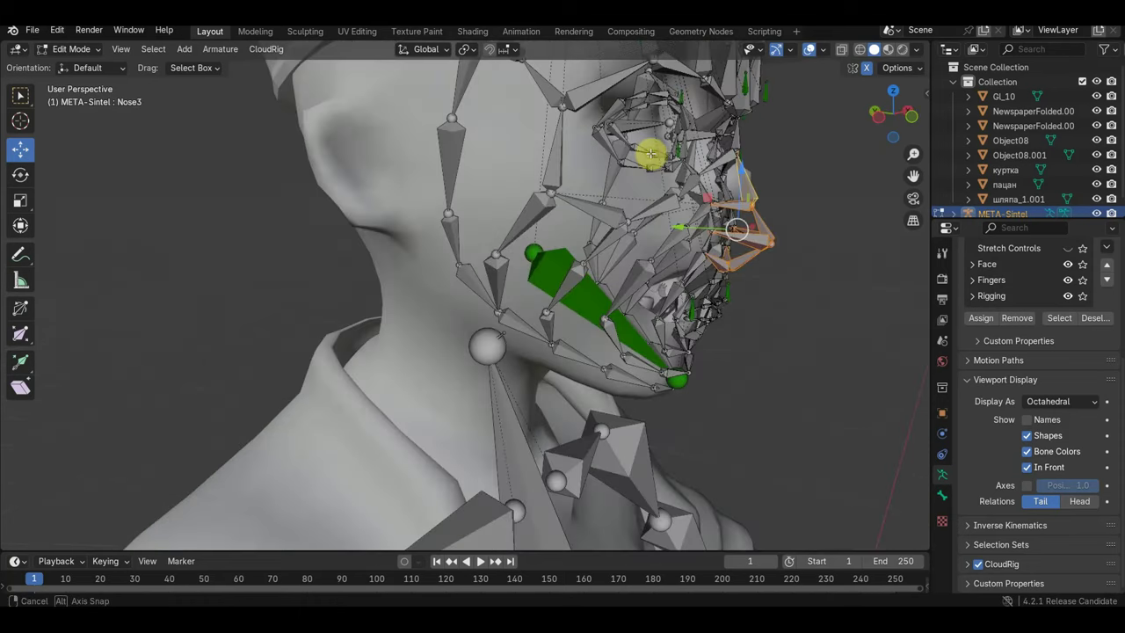
left_click(734, 154)
left_click(736, 154)
mouse_move(737, 154)
middle_mouse_down()
mouse_move(748, 156)
mouse_move(572, 166)
middle_mouse_up()
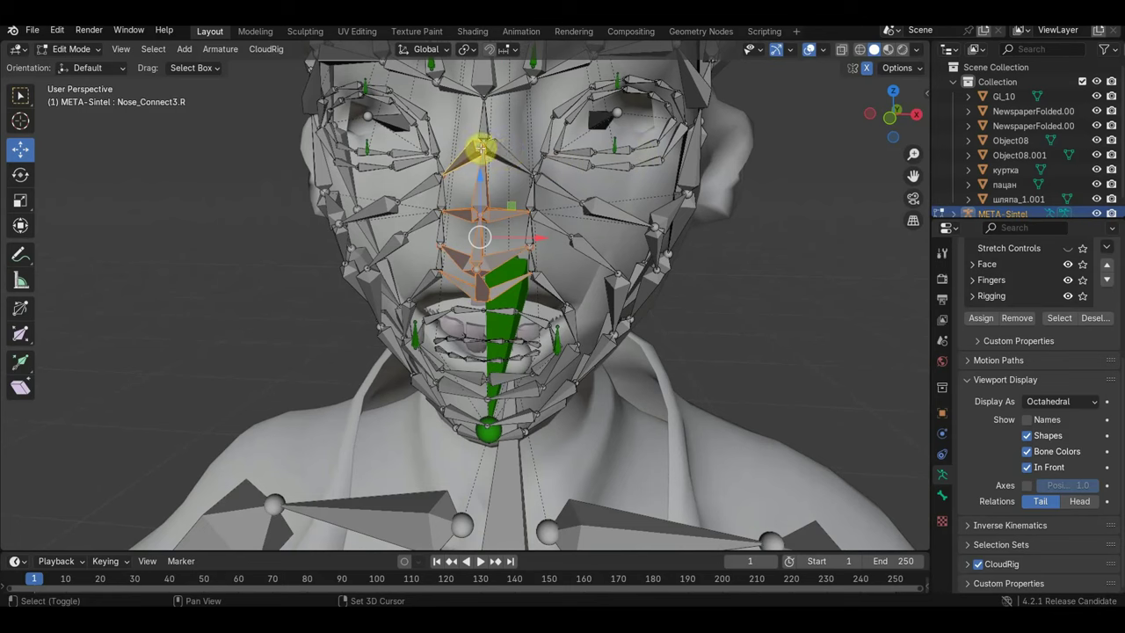
Pull the nose joints, including Nose4, up and outward onto the boy's nose
left_click_drag(482, 150, 484, 126)
left_click(511, 168, "shift")
middle_click_drag(512, 168, 404, 161)
mouse_move(337, 198)
left_mouse_down()
mouse_move(359, 181)
mouse_move(360, 159)
left_mouse_up()
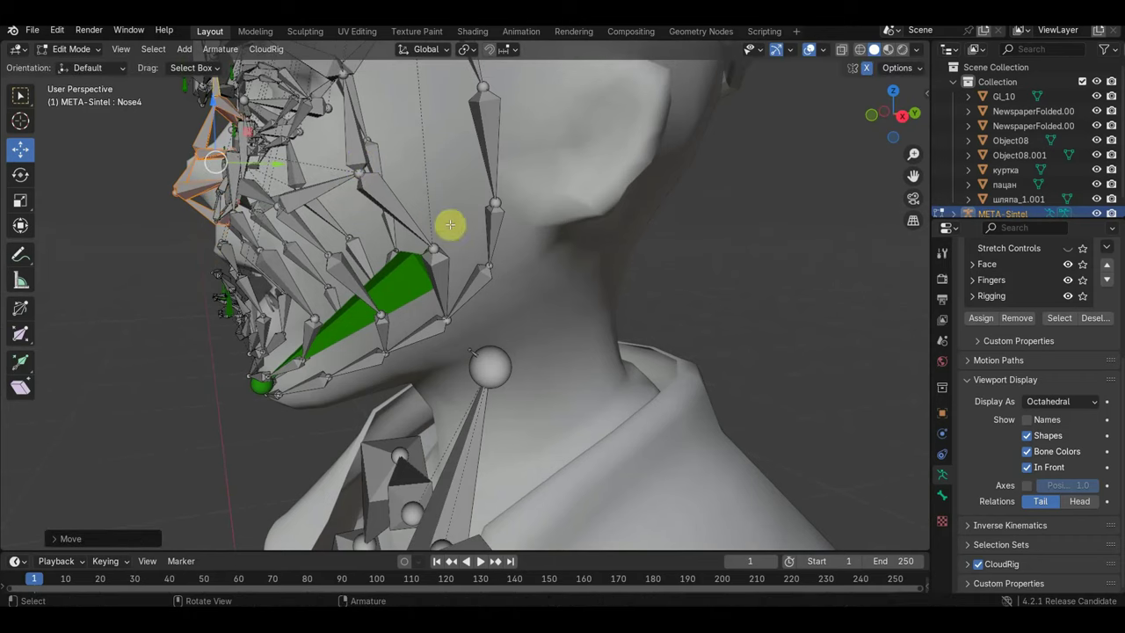
Scale the nose bones slightly smaller, then rotate and move them onto the nose
key("s")
left_click(494, 264)
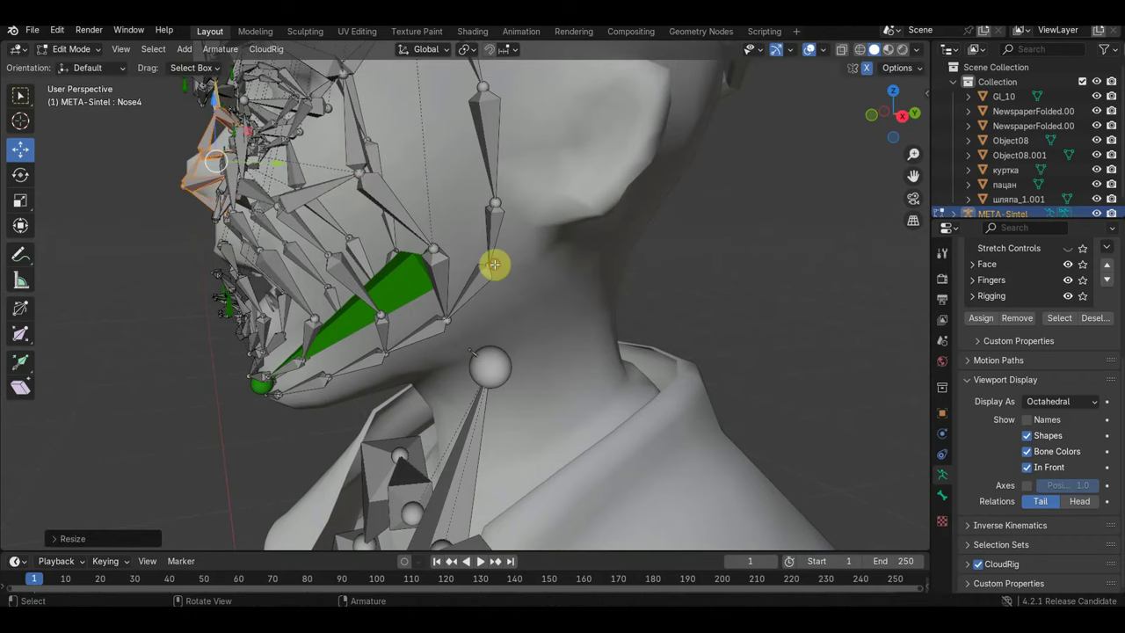
key("r")
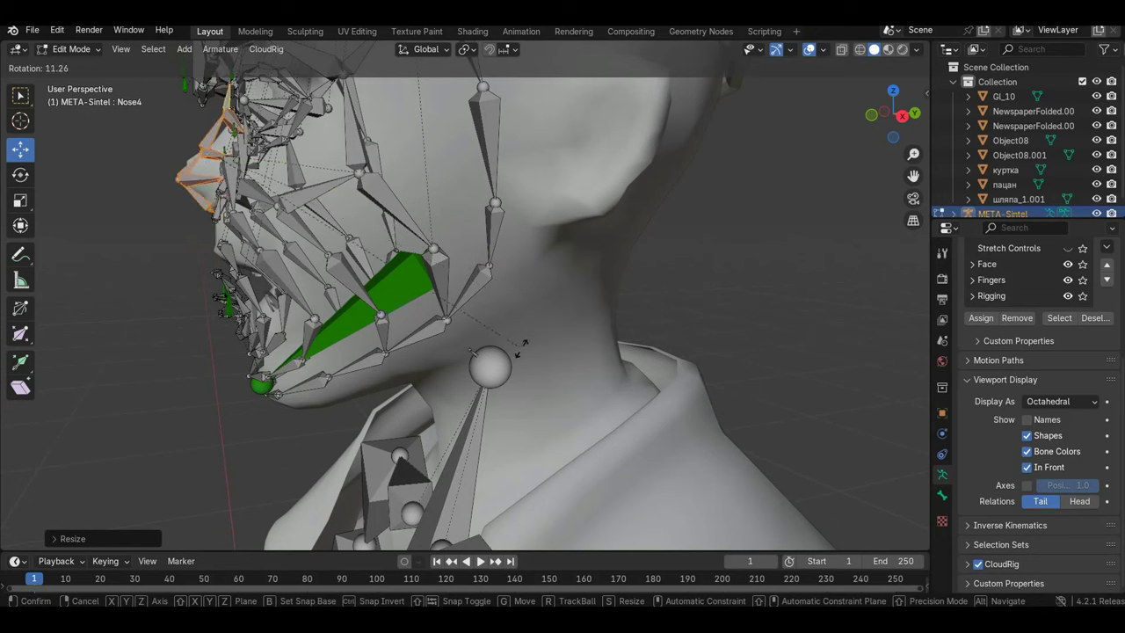
left_click(472, 302)
key("g")
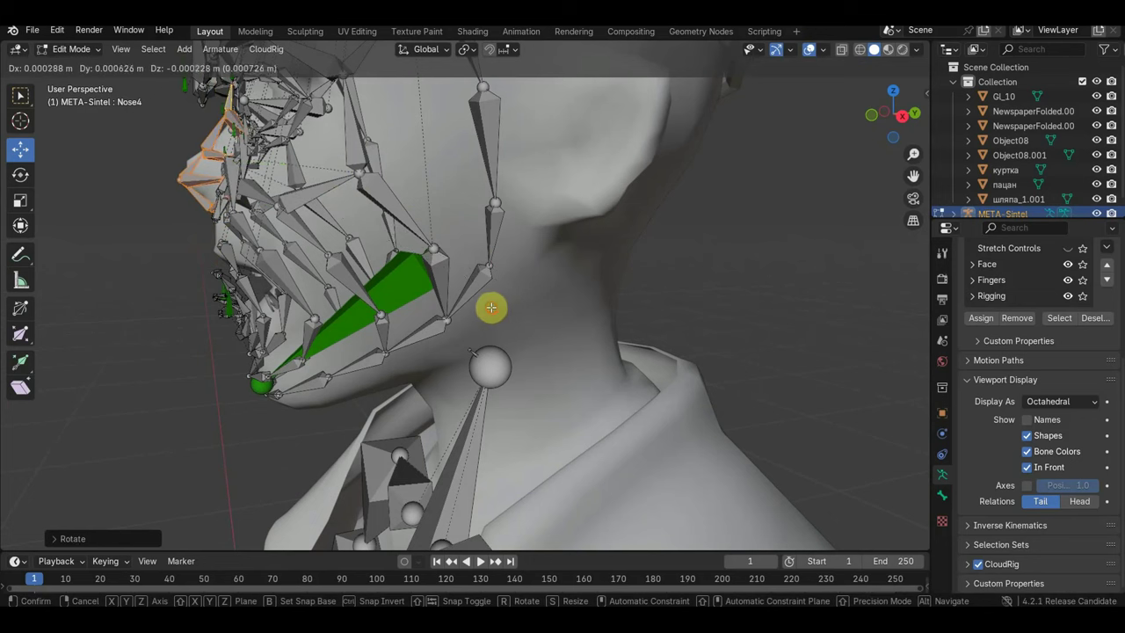
left_click(493, 306)
mouse_move(483, 309)
middle_mouse_down()
mouse_move(542, 299)
mouse_move(709, 307)
mouse_move(535, 298)
mouse_move(532, 287)
middle_mouse_up()
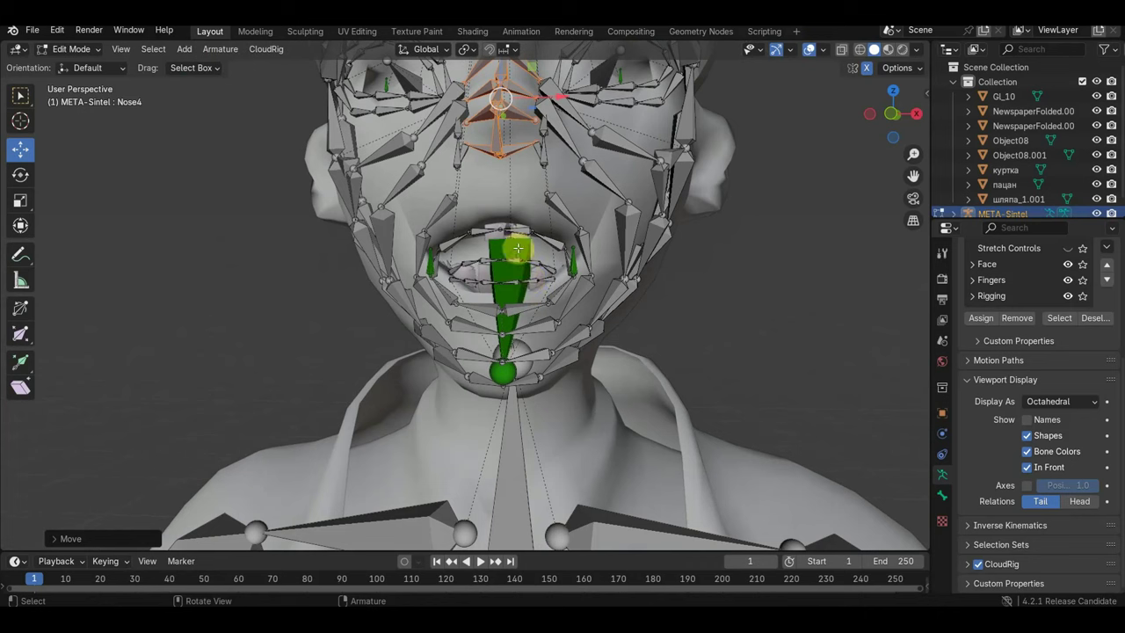
mouse_move(521, 233)
middle_mouse_down()
mouse_move(492, 244)
mouse_move(516, 246)
middle_mouse_up()
mouse_move(609, 258)
middle_mouse_down()
mouse_move(623, 258)
mouse_move(509, 269)
mouse_move(574, 276)
mouse_move(484, 271)
mouse_move(711, 271)
mouse_move(477, 242)
mouse_move(475, 261)
mouse_move(451, 263)
mouse_move(460, 251)
middle_mouse_up()
From a front view, select the left lip ring bone and the left upper and lower lip bones
key("KP_1")
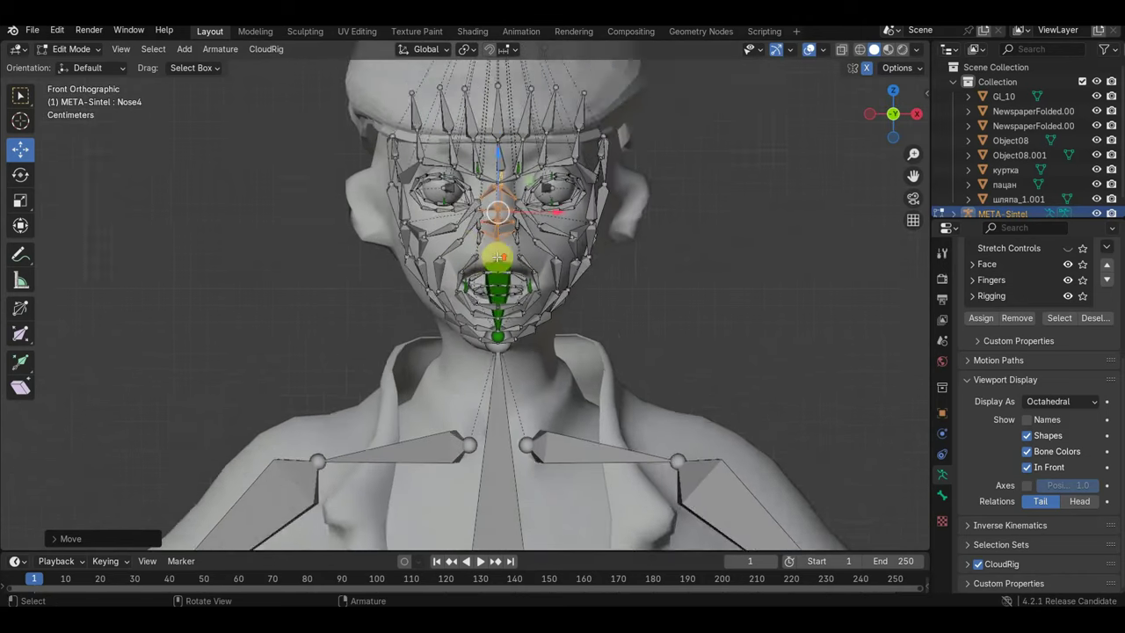
scroll(497, 256, "up", 2)
scroll(551, 283, "up", 2)
mouse_move(568, 265)
middle_mouse_down()
mouse_move(522, 251)
mouse_move(502, 274)
middle_mouse_up()
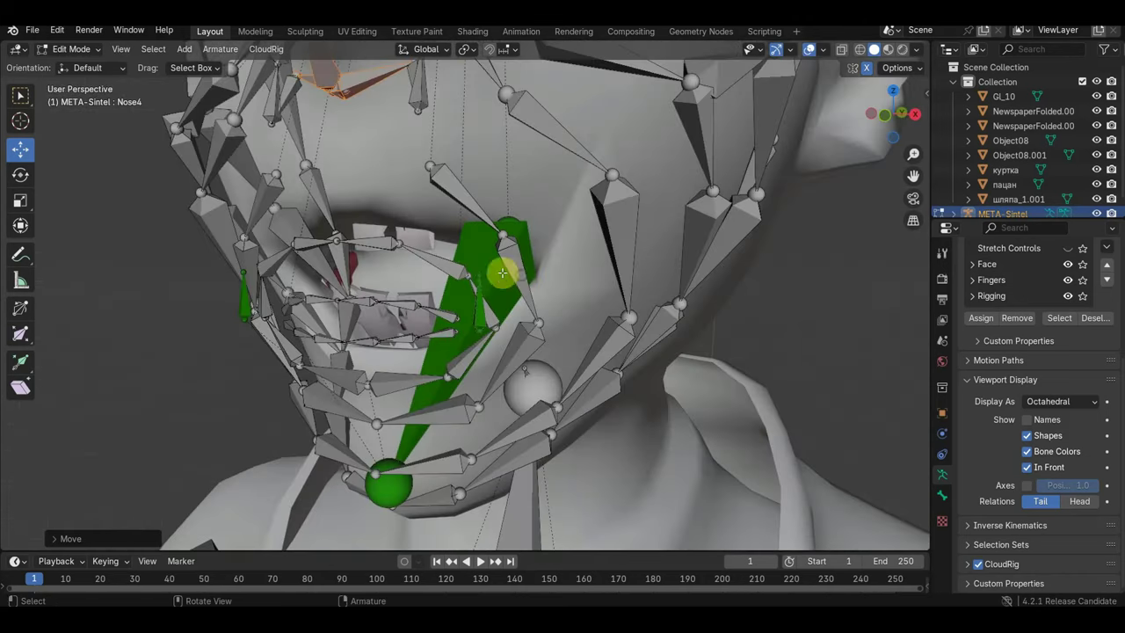
left_click(425, 260)
middle_click_drag(452, 264, 576, 275)
left_click(560, 211, "shift")
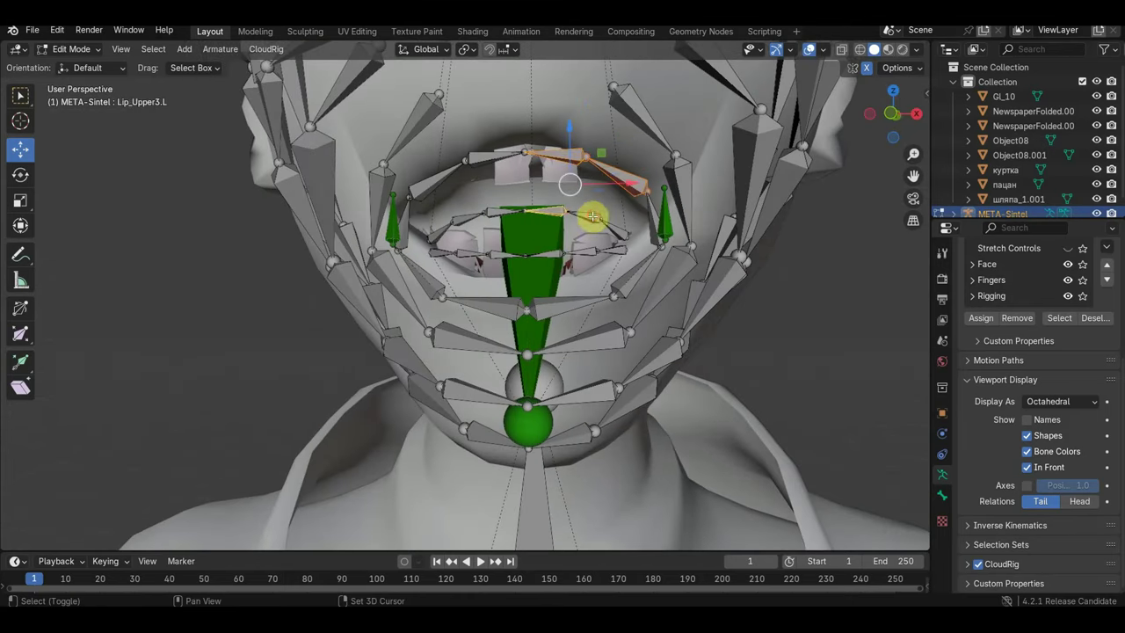
left_click(613, 230, "shift")
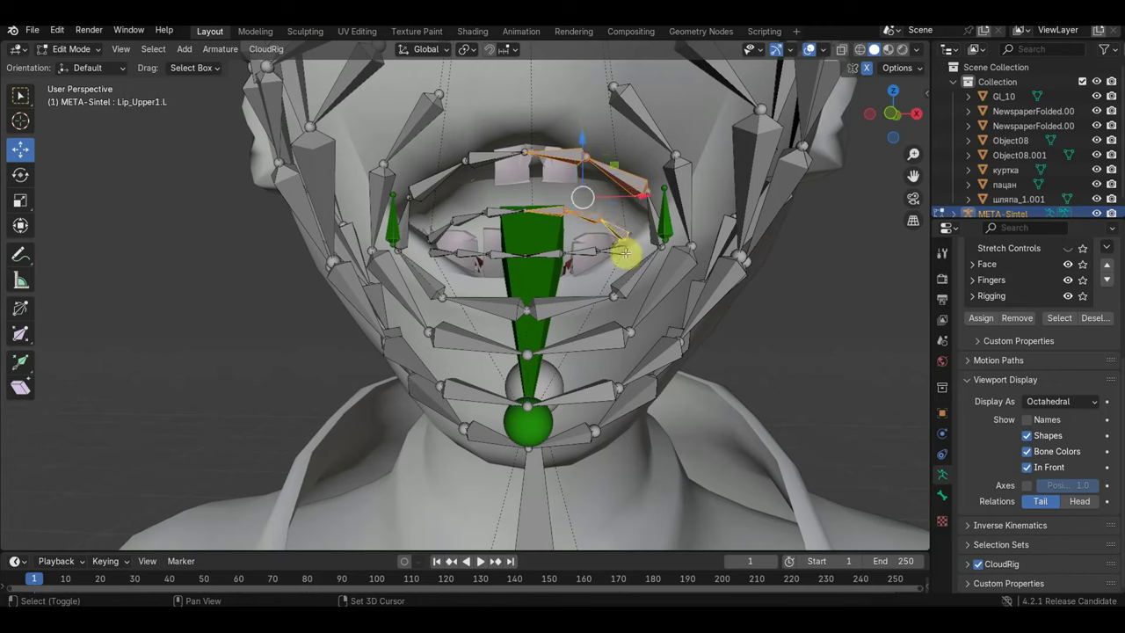
left_click(587, 252, "shift")
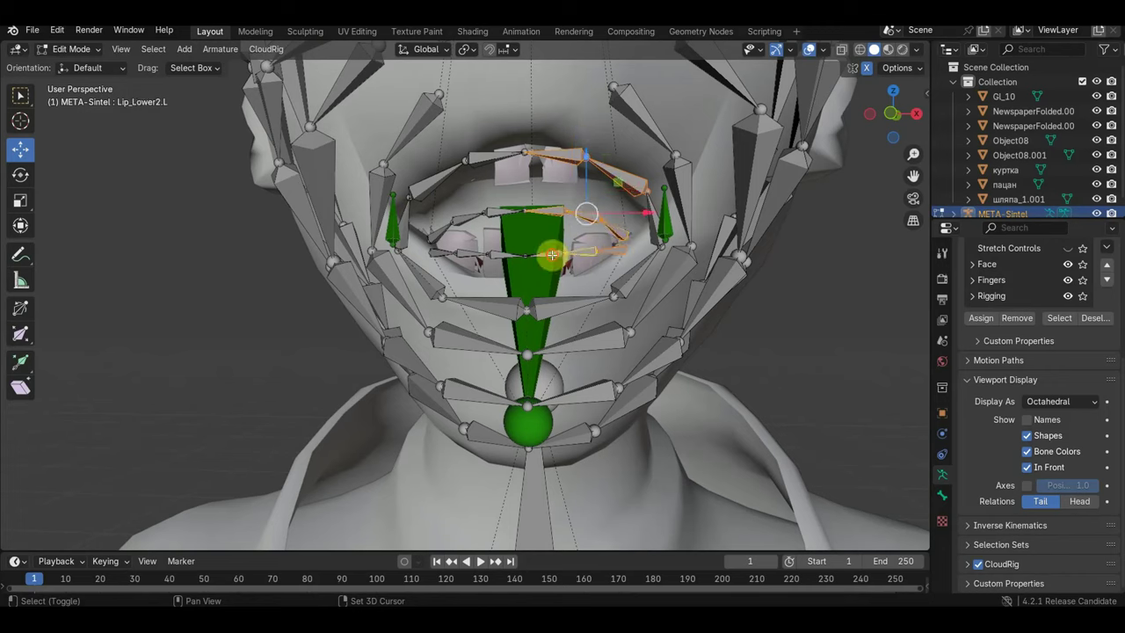
left_click(556, 266, "shift")
Add the left laugh-line and mouth-corner bones to the selection and raise them along Z
middle_click_drag(595, 268, 569, 274)
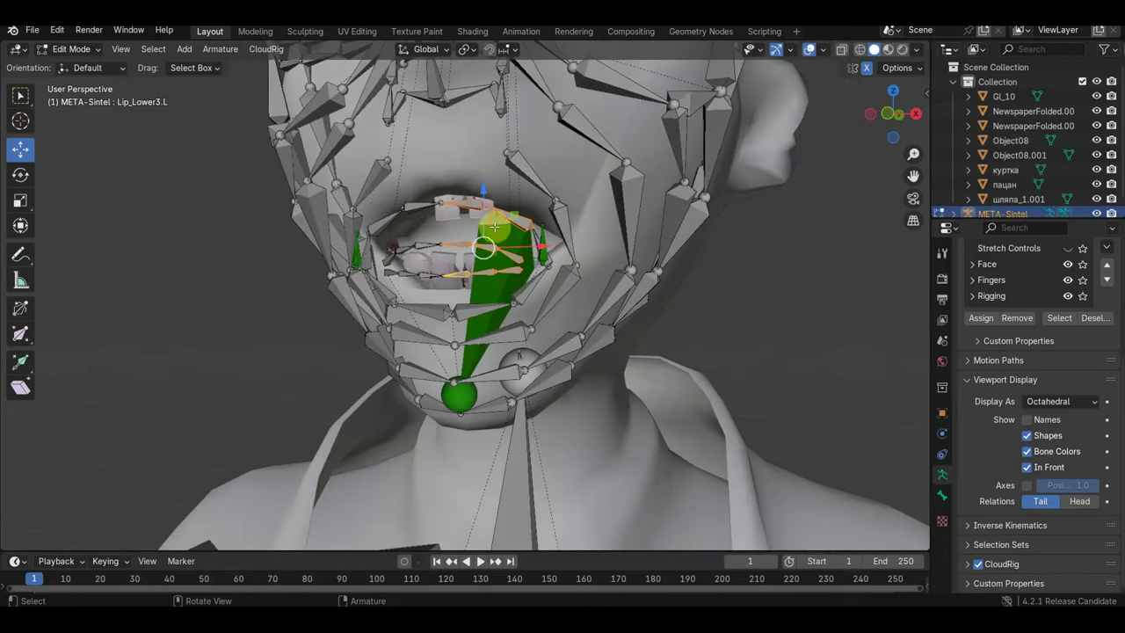
left_click(565, 221, "shift")
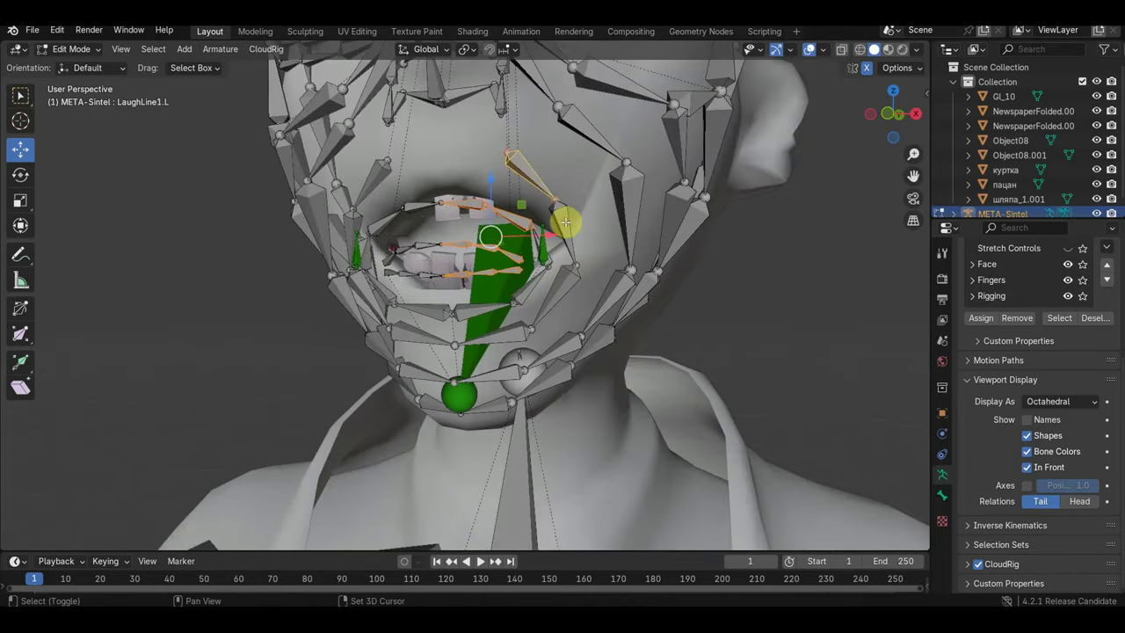
left_click(574, 280, "shift")
left_click(567, 286, "shift")
middle_click_drag(566, 286, 604, 259)
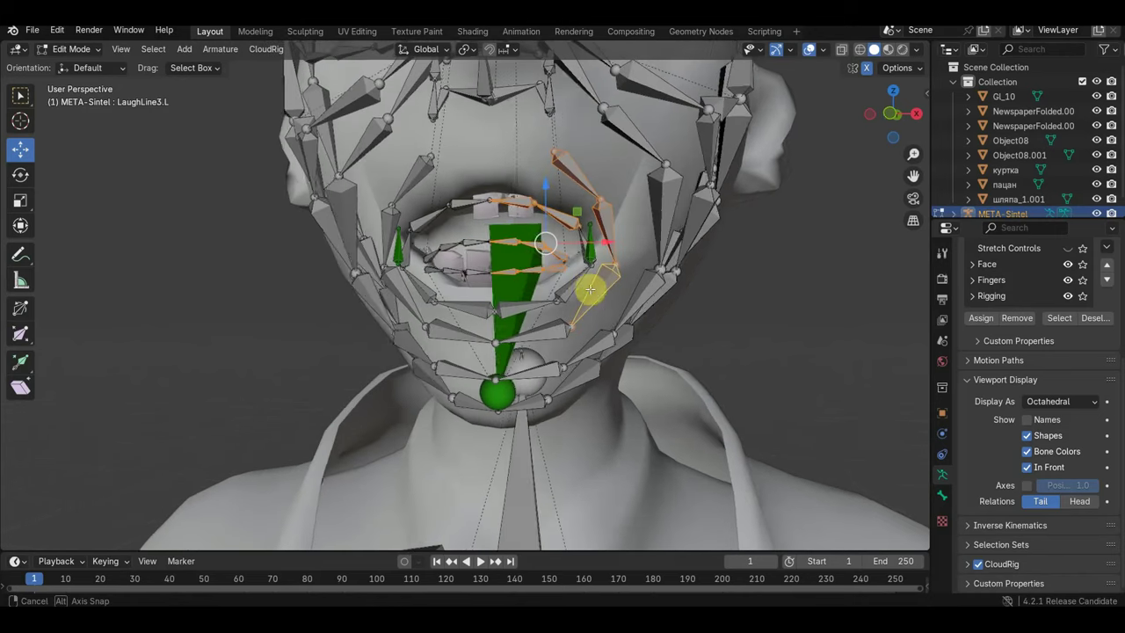
scroll(604, 259, "up", 2)
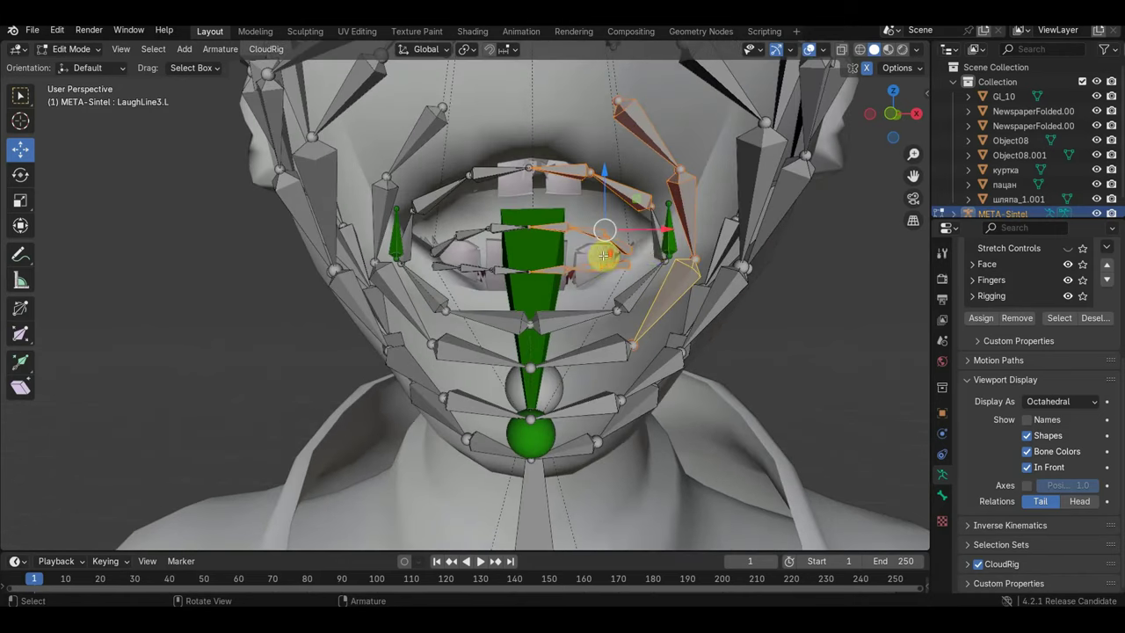
left_click(659, 272, "shift")
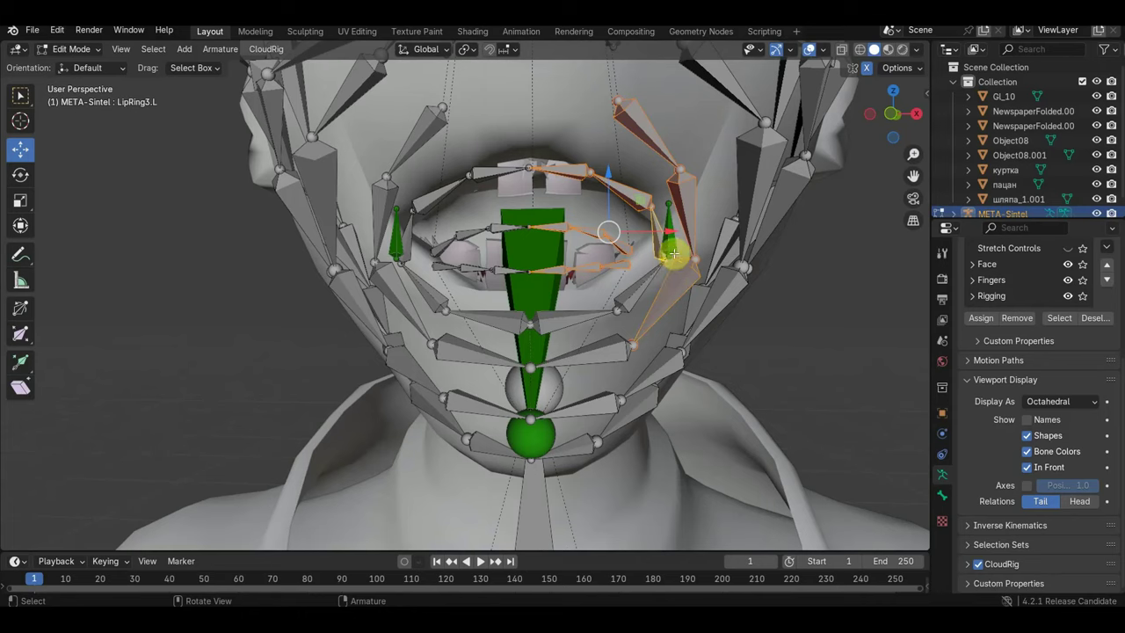
left_click(672, 253, "shift")
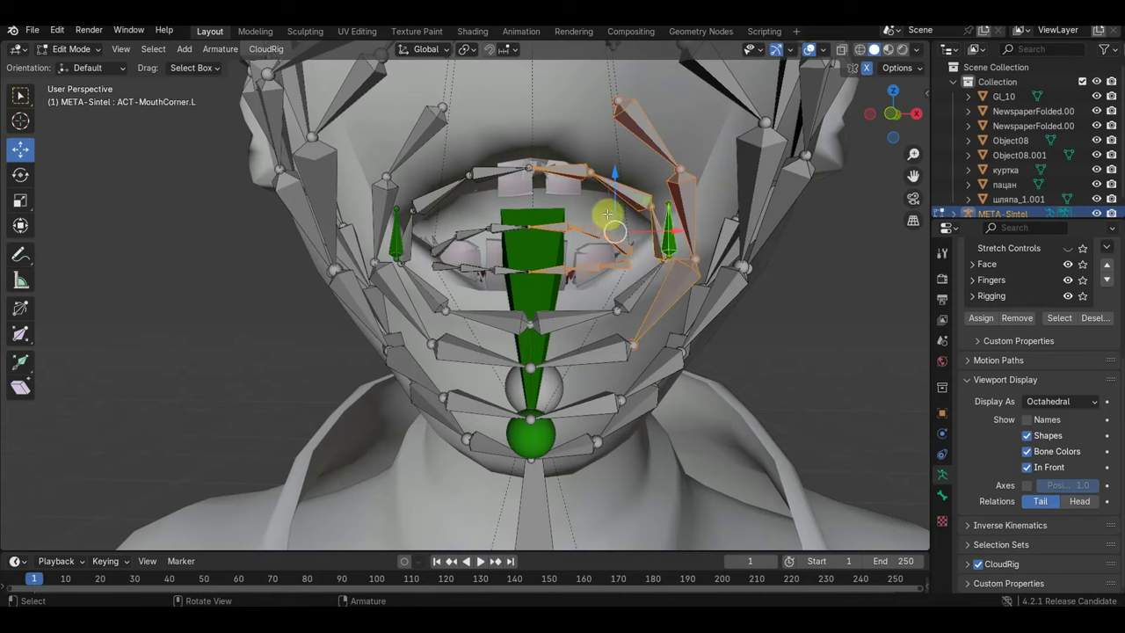
left_click_drag(615, 182, 618, 147)
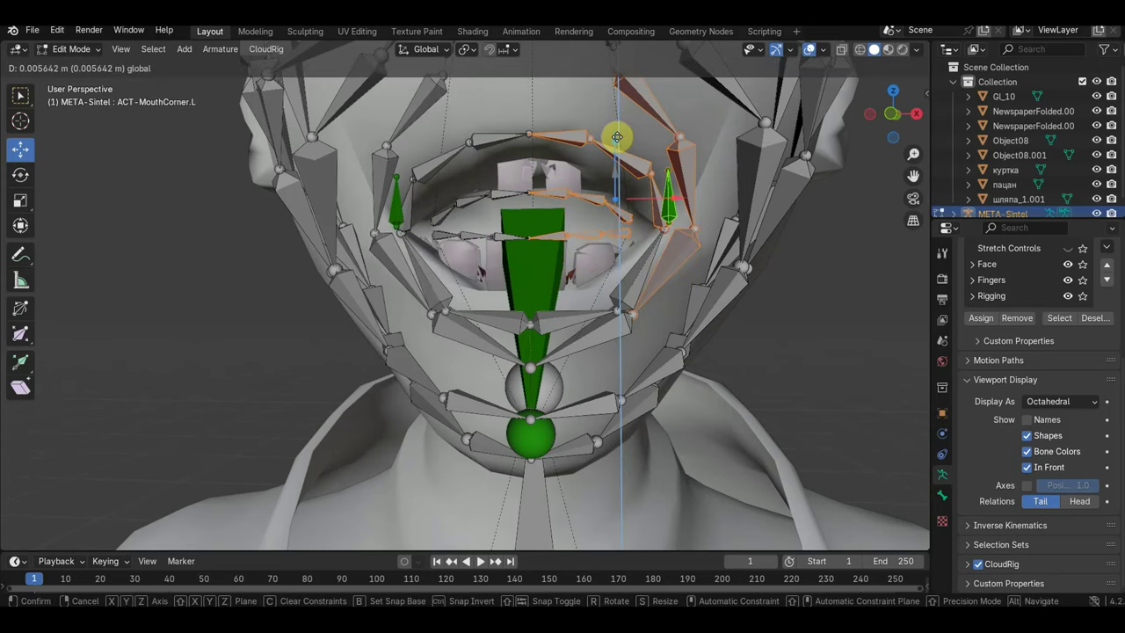
left_click_drag(618, 148, 615, 143)
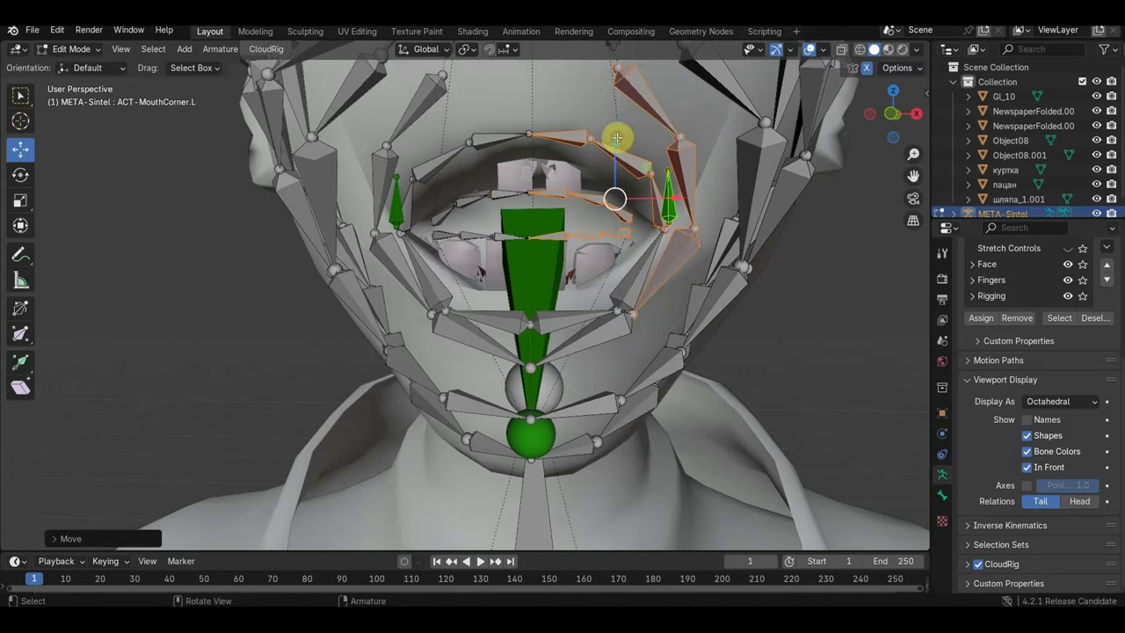
Move the left lower lip joint down and the mouth-corner lip joint up and outward
left_click(586, 240)
left_click(563, 230)
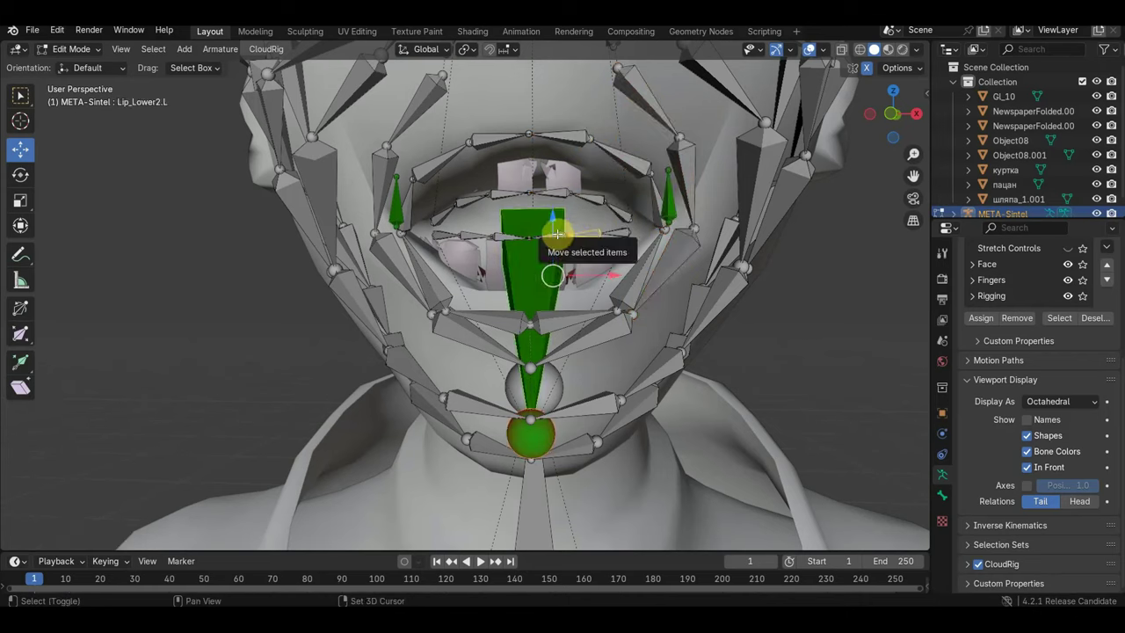
left_click(562, 234)
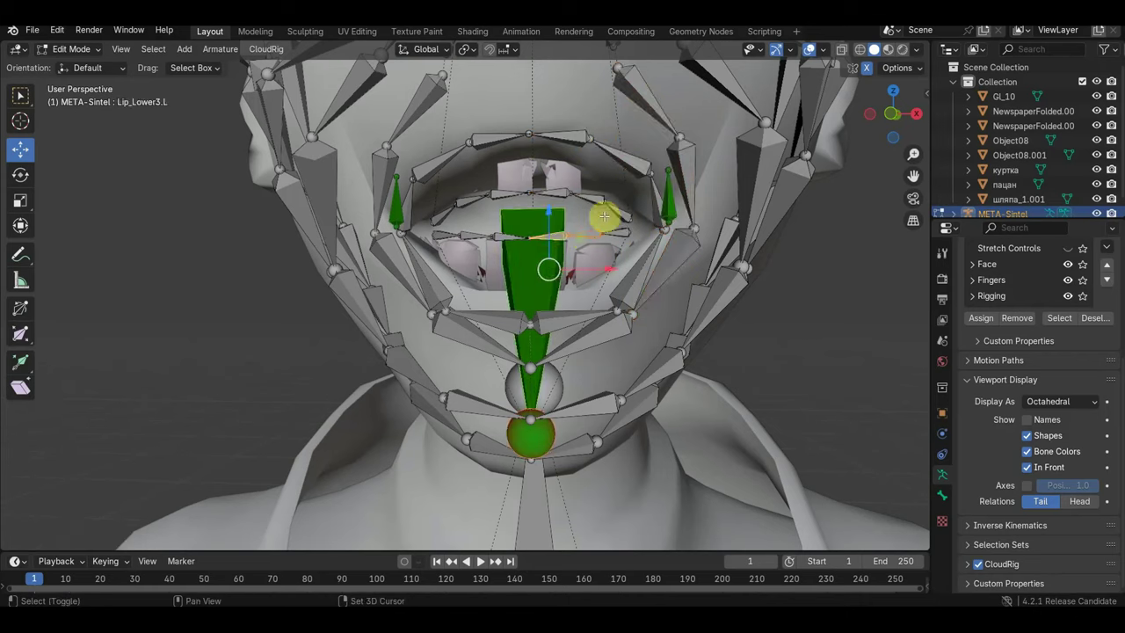
left_click(562, 235)
left_click_drag(553, 189, 563, 256)
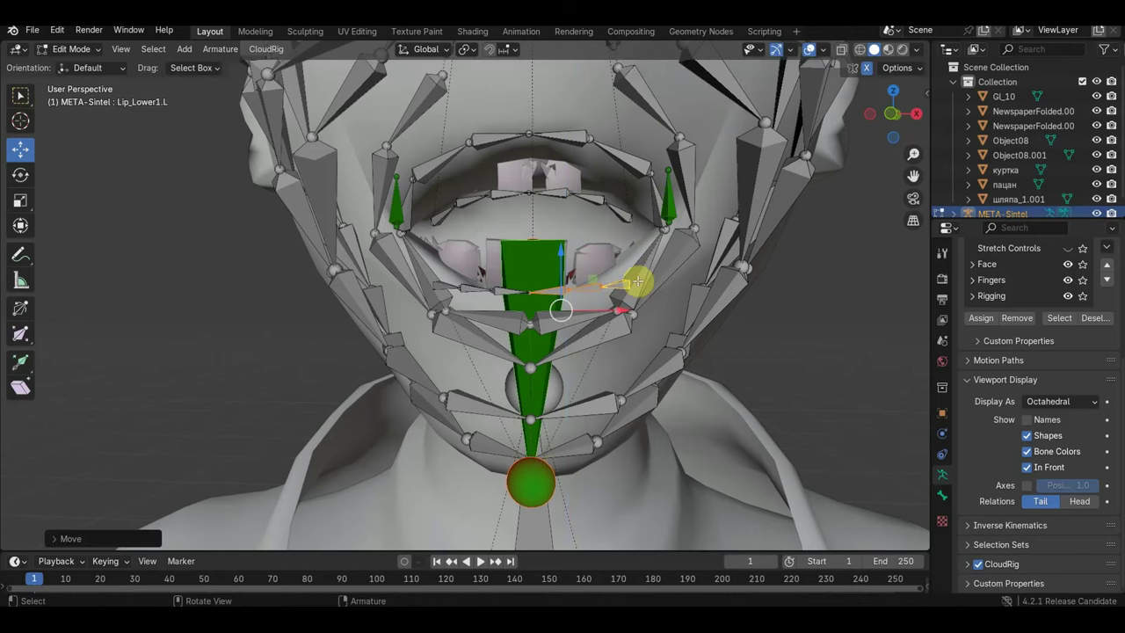
left_click(632, 283)
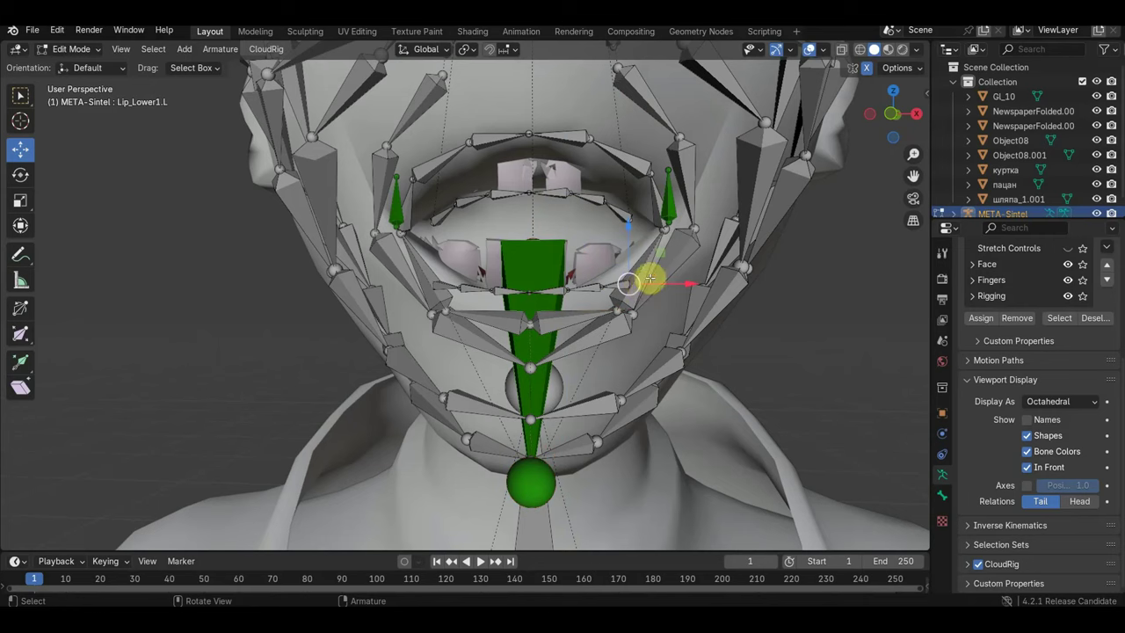
left_click_drag(651, 280, 665, 246)
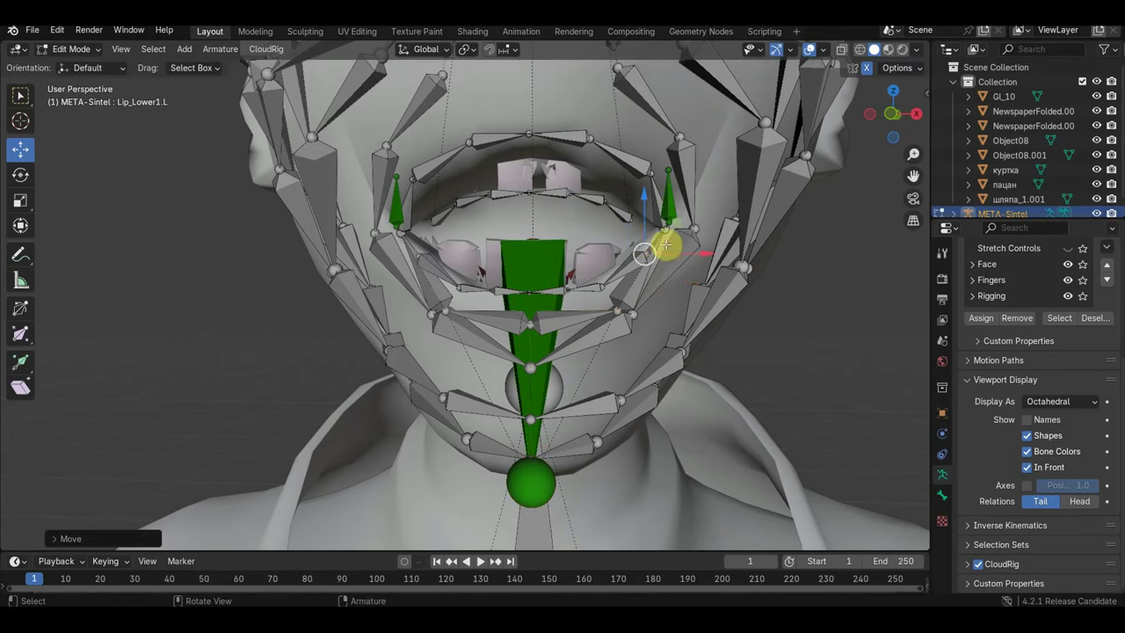
Check the lip bones from several angles, zoom out, and return to Object Mode
left_click(624, 216)
middle_click_drag(625, 215, 594, 245)
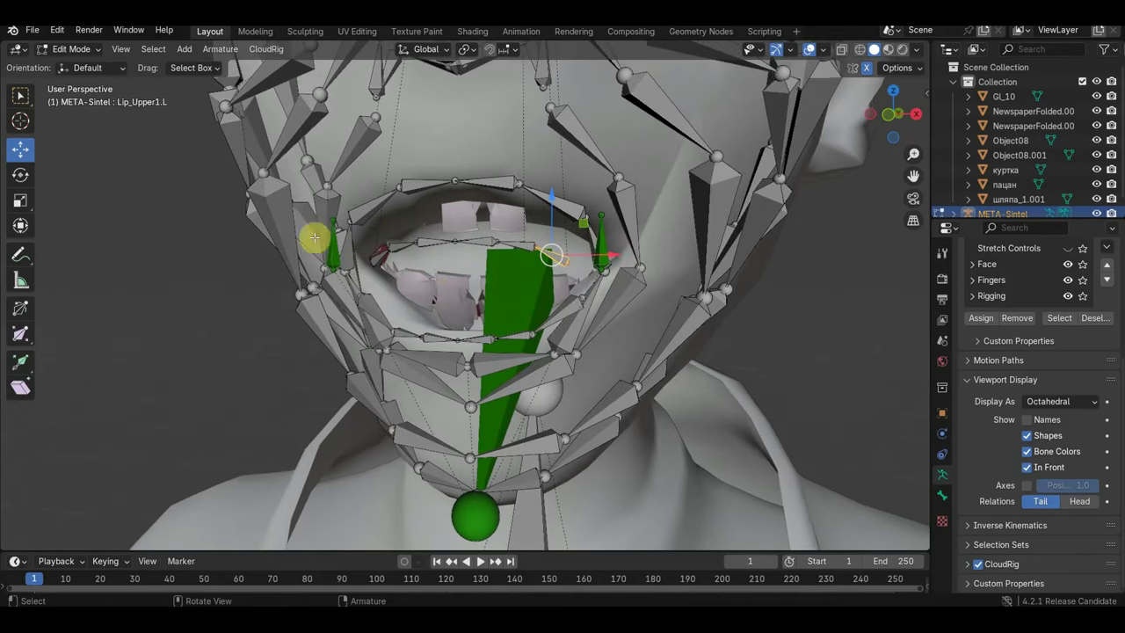
mouse_move(503, 261)
middle_mouse_down()
mouse_move(557, 251)
mouse_move(542, 252)
middle_mouse_up()
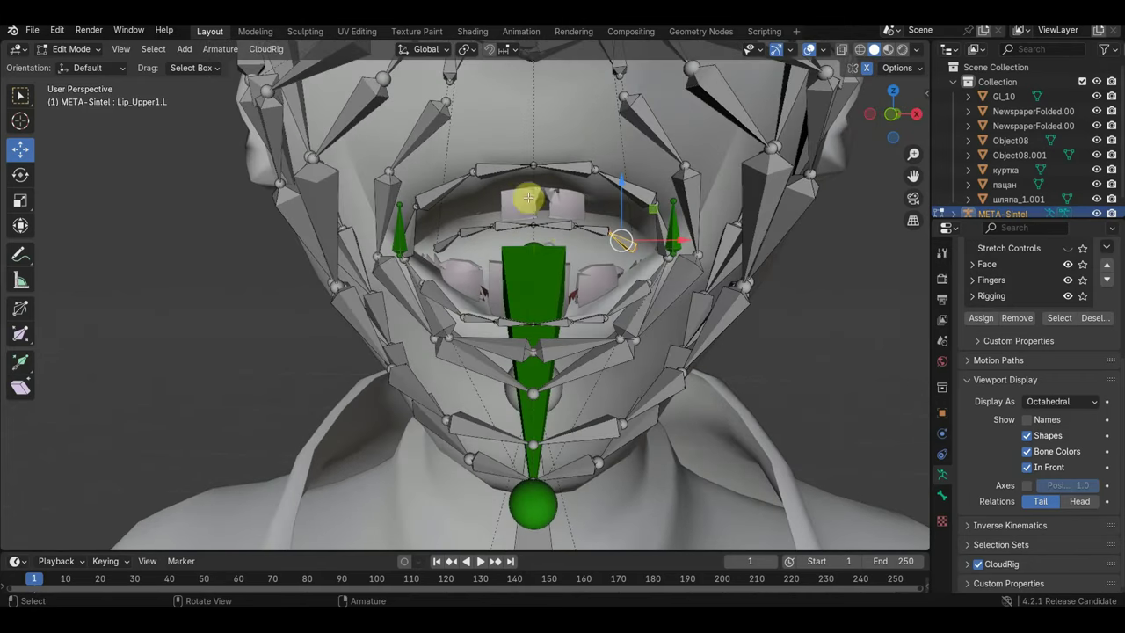
left_click(448, 200)
mouse_move(448, 201)
middle_mouse_down()
mouse_move(522, 175)
mouse_move(489, 186)
middle_mouse_up()
scroll(474, 200, "down", 5)
scroll(459, 226, "down", 1)
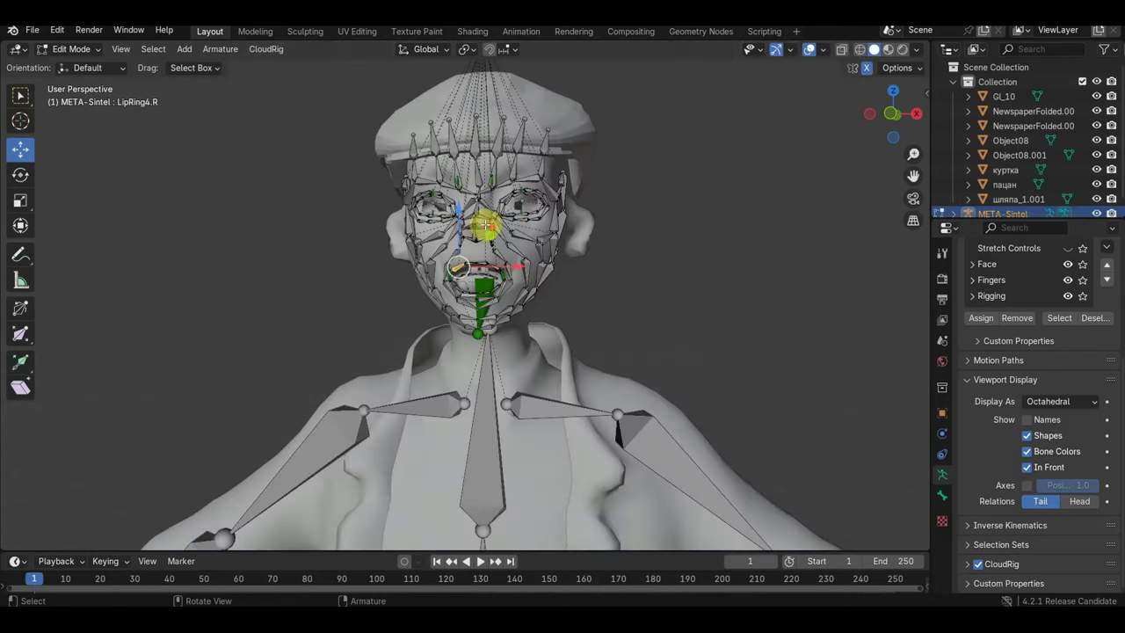
left_click(72, 49)
left_click(78, 67)
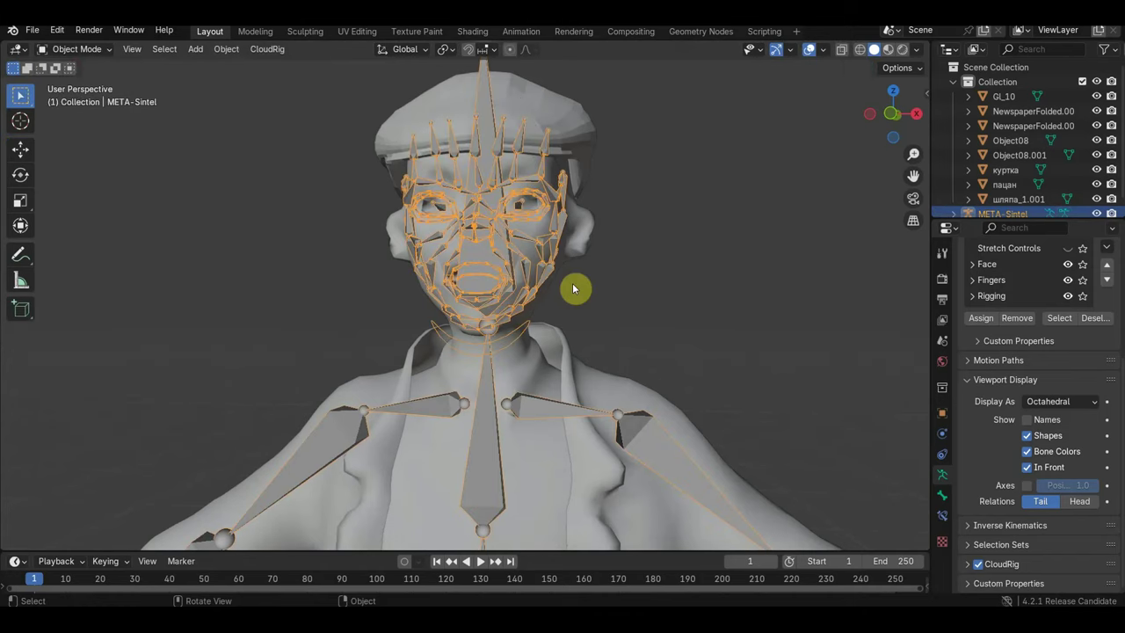
With the пацан mesh and META-Sintel rig selected, save the scene to the Desktop as untitled.blend
left_click(530, 369)
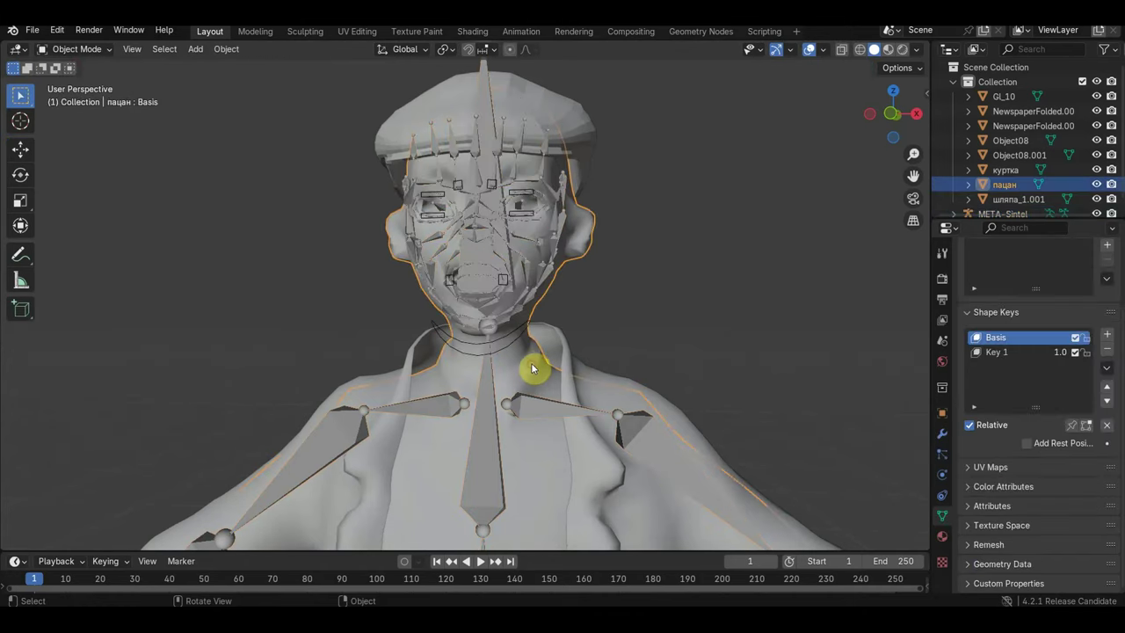
left_click(560, 221, "shift")
left_click(31, 31)
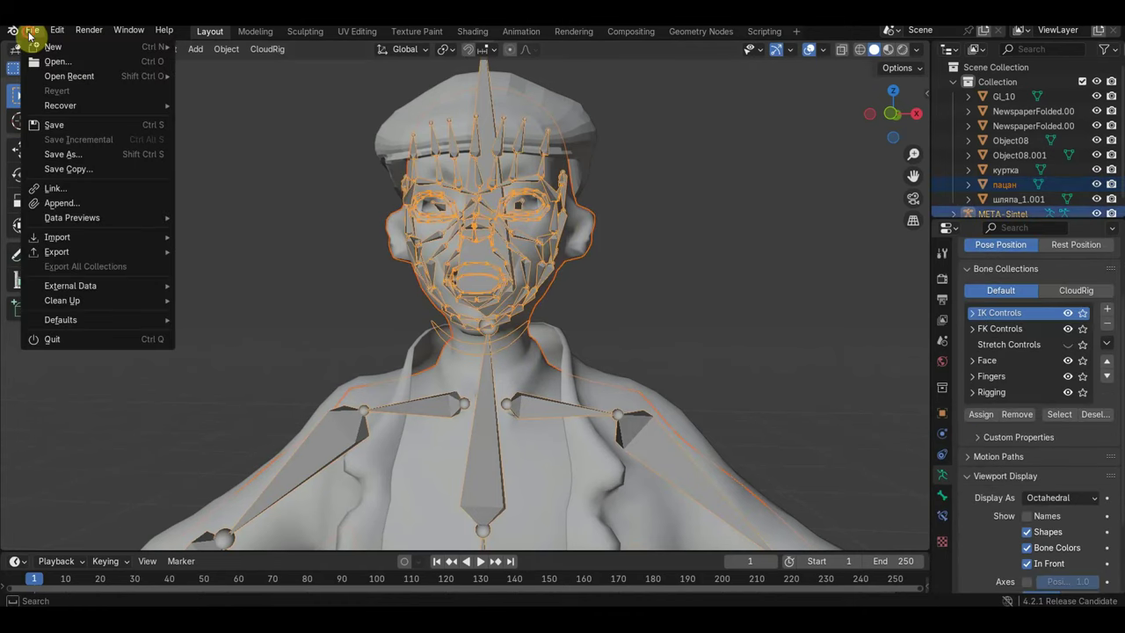
left_click(82, 154)
left_click(235, 203)
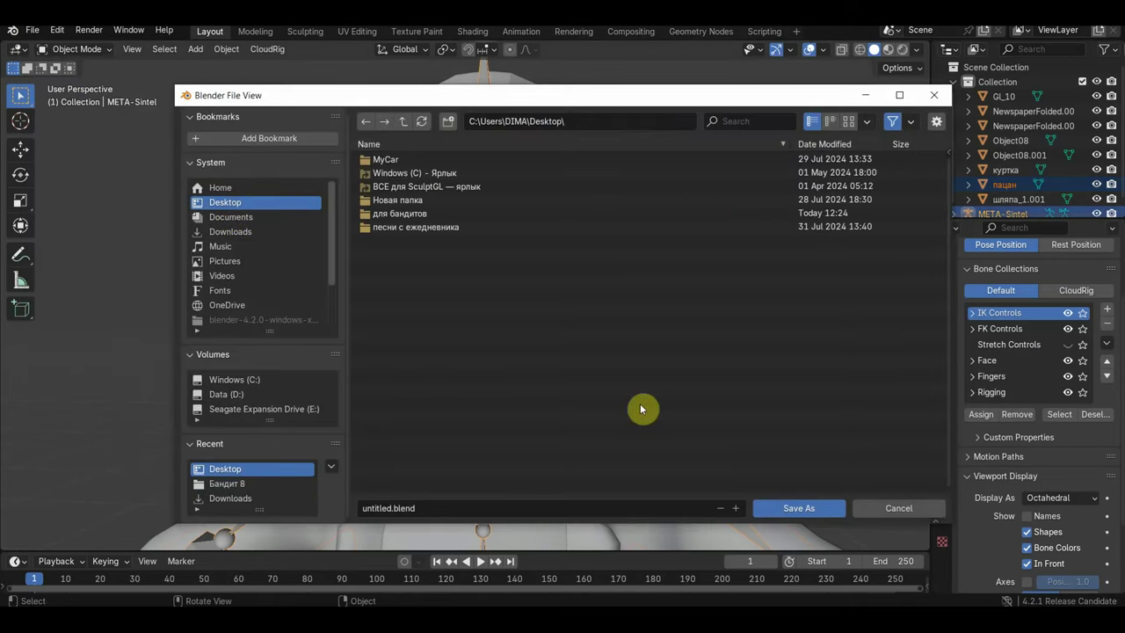
left_click(800, 510)
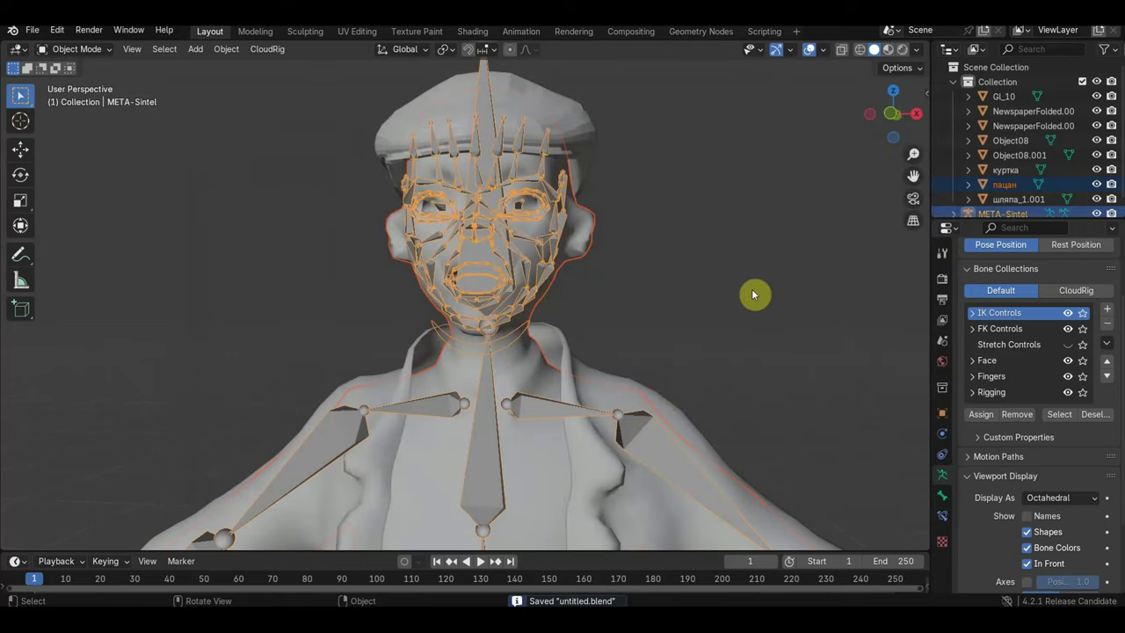
Parent the пацан mesh to META-Sintel with Automatic Weights, then select the mesh alone
key("ctrl+p")
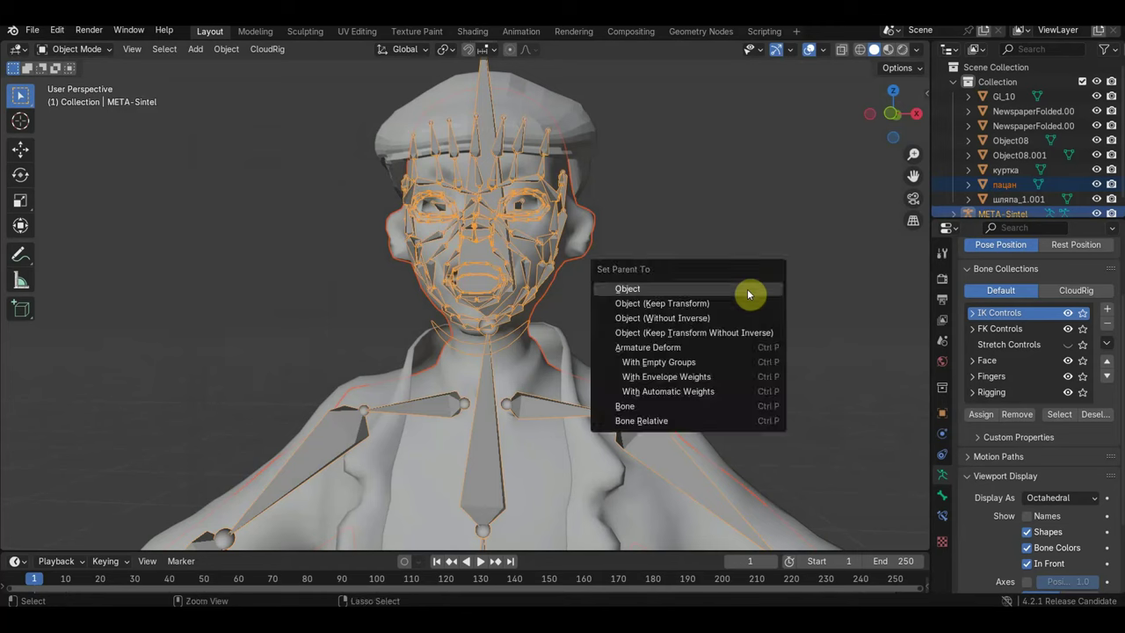
left_click(693, 389)
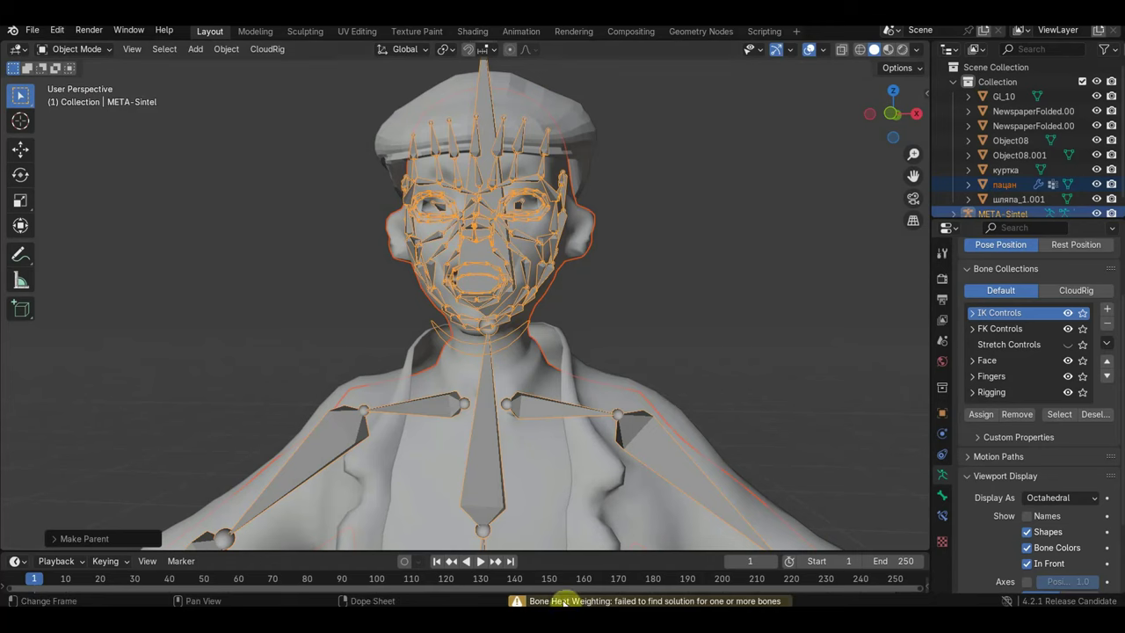
left_click(539, 453)
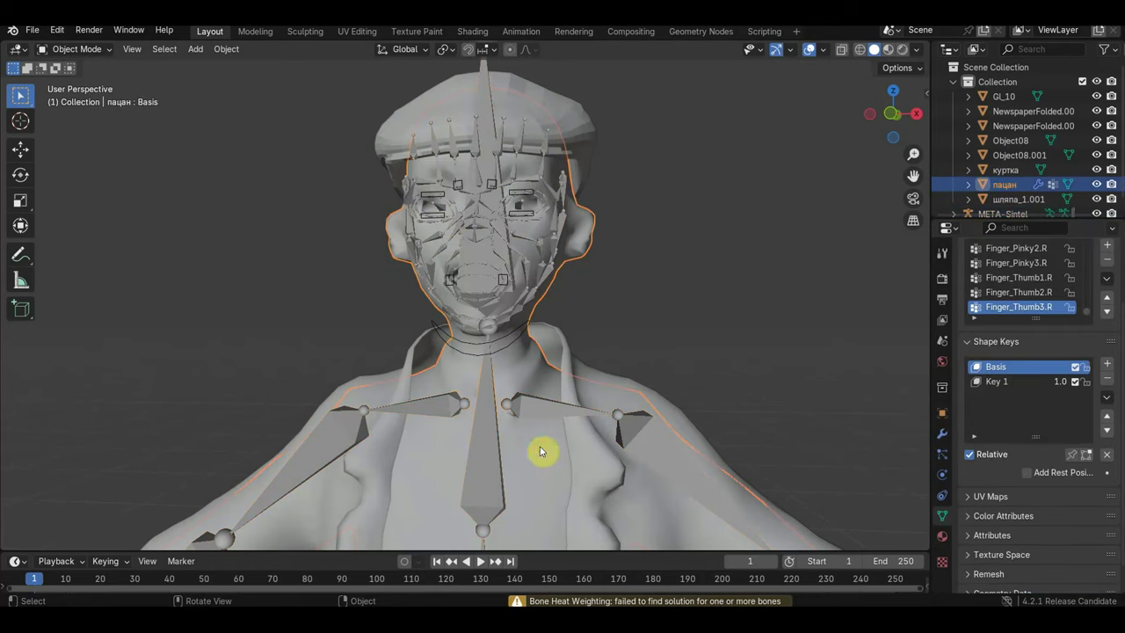
In Edit Mode, run Merge by Distance and Degenerate Dissolve on the пацан mesh, then return to Object Mode
left_click(88, 50)
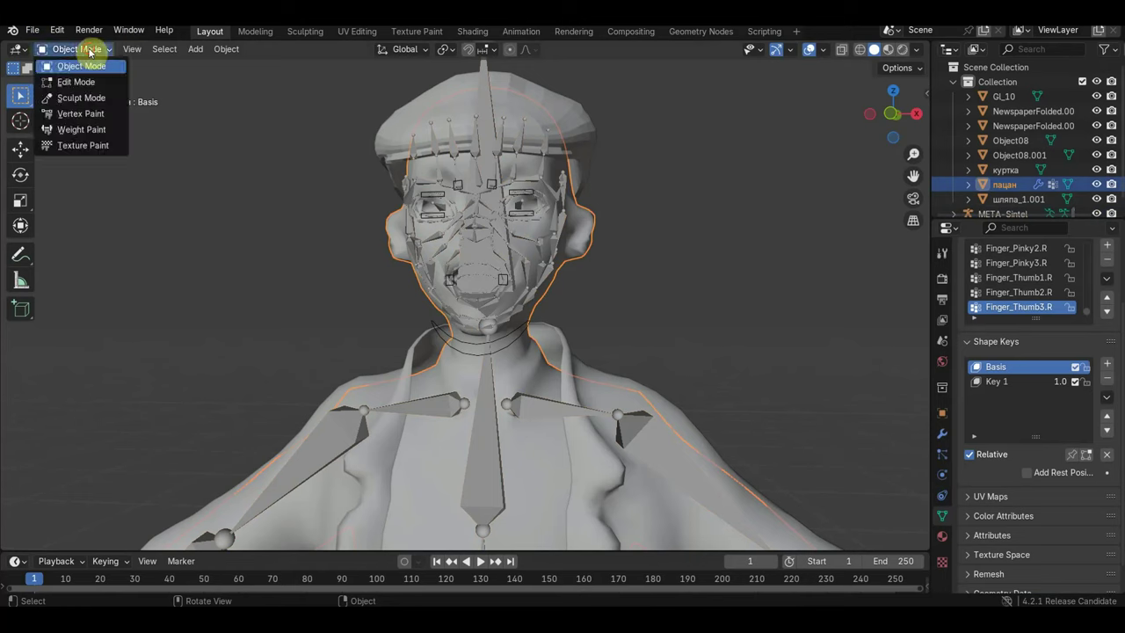
left_click(83, 77)
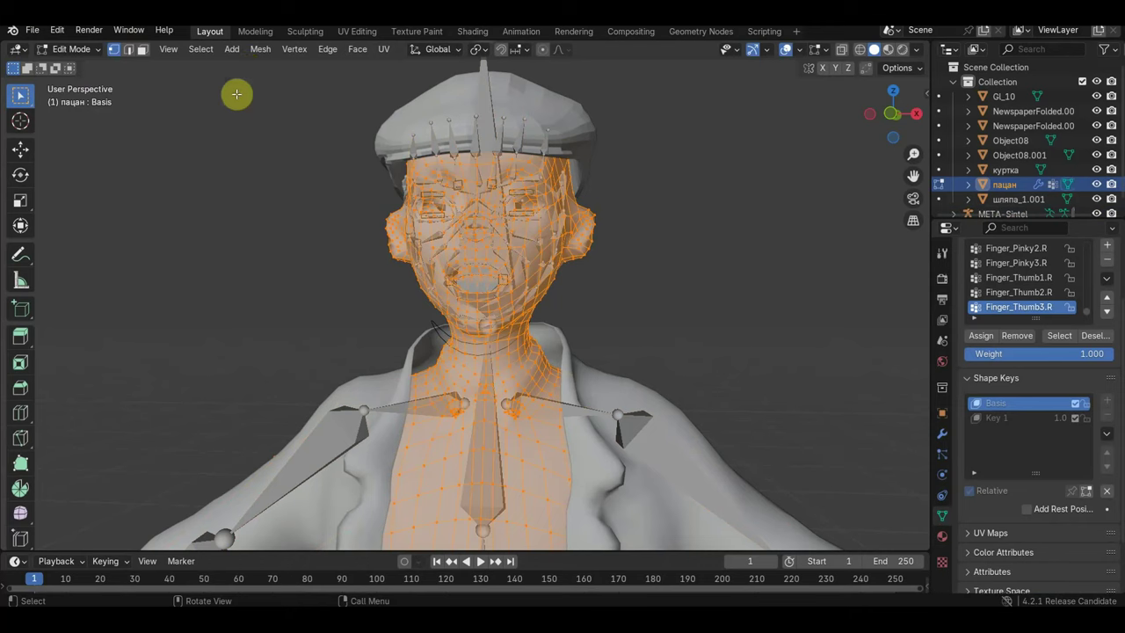
left_click(259, 49)
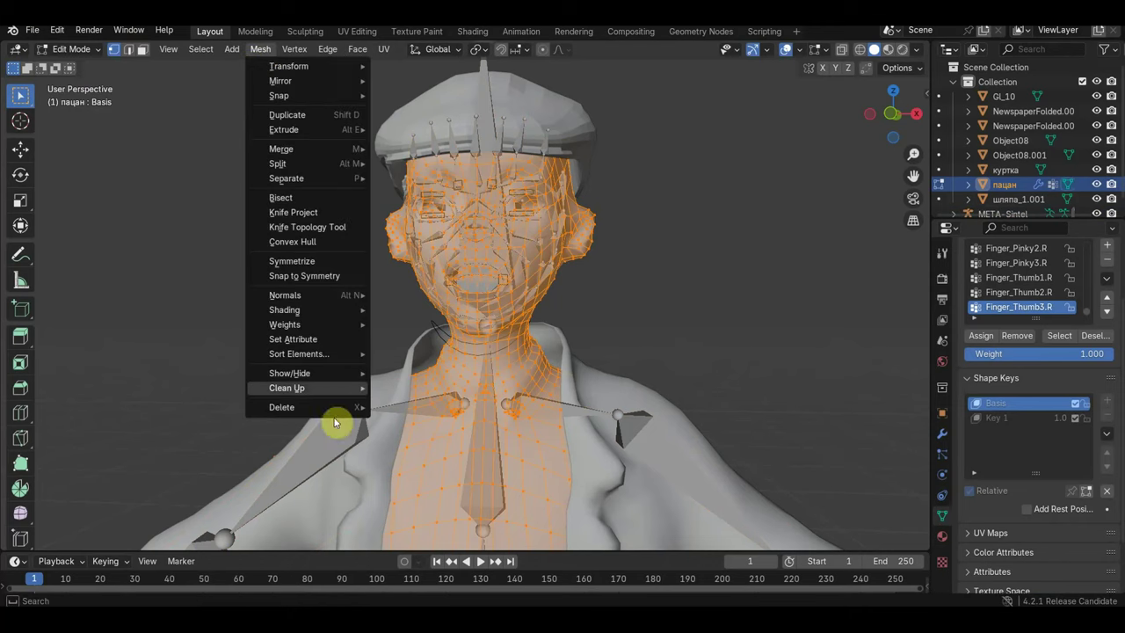
mouse_move(288, 388)
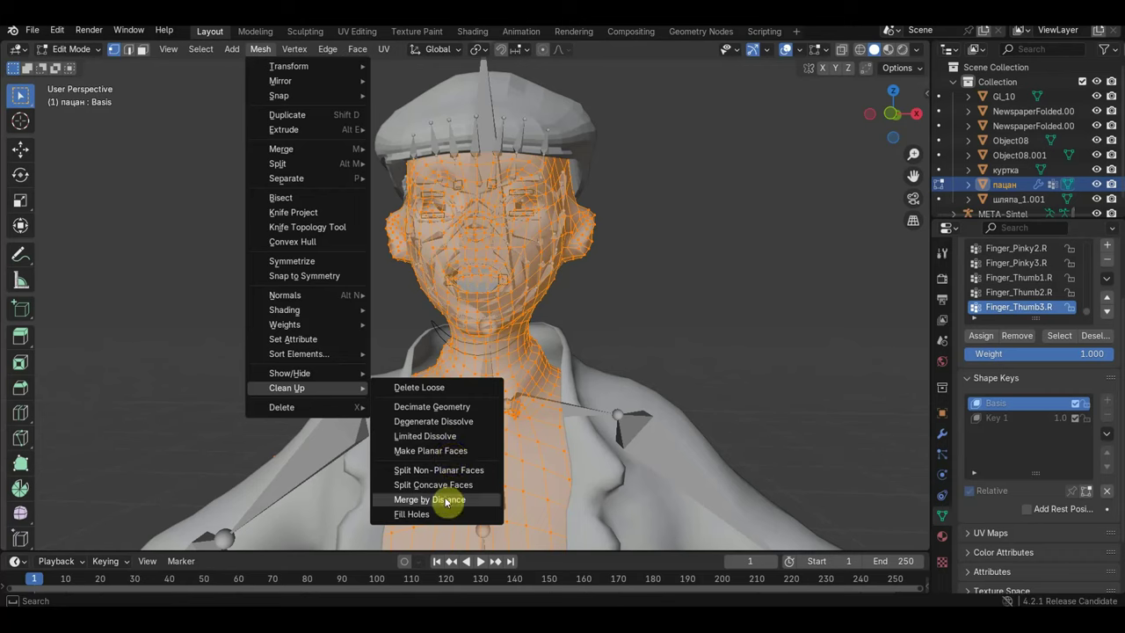
left_click(445, 500)
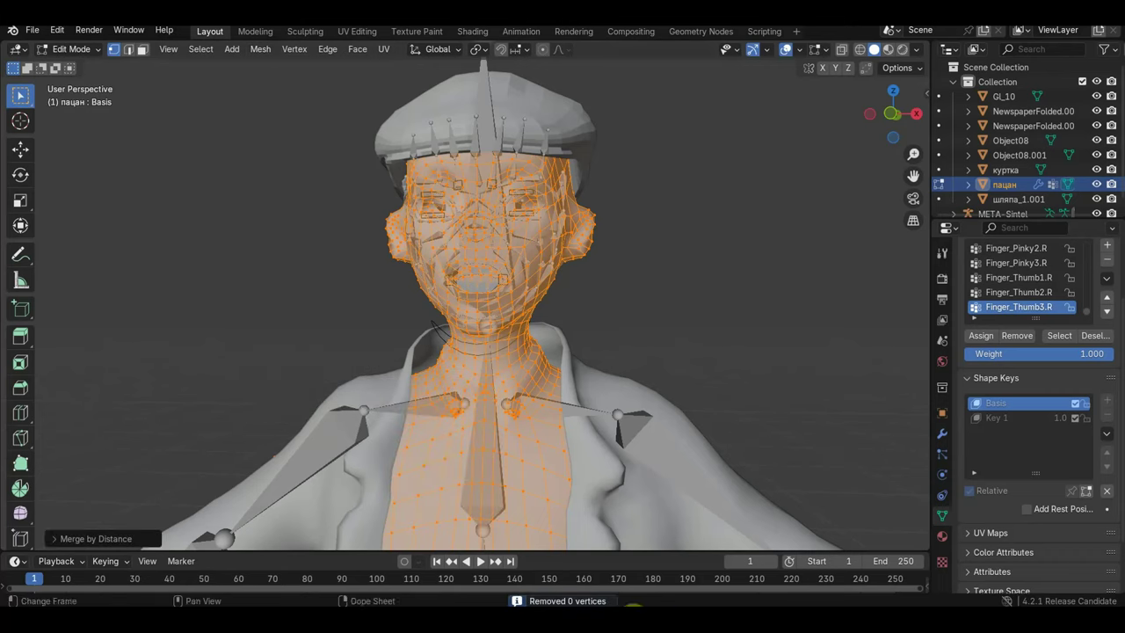
left_click(260, 49)
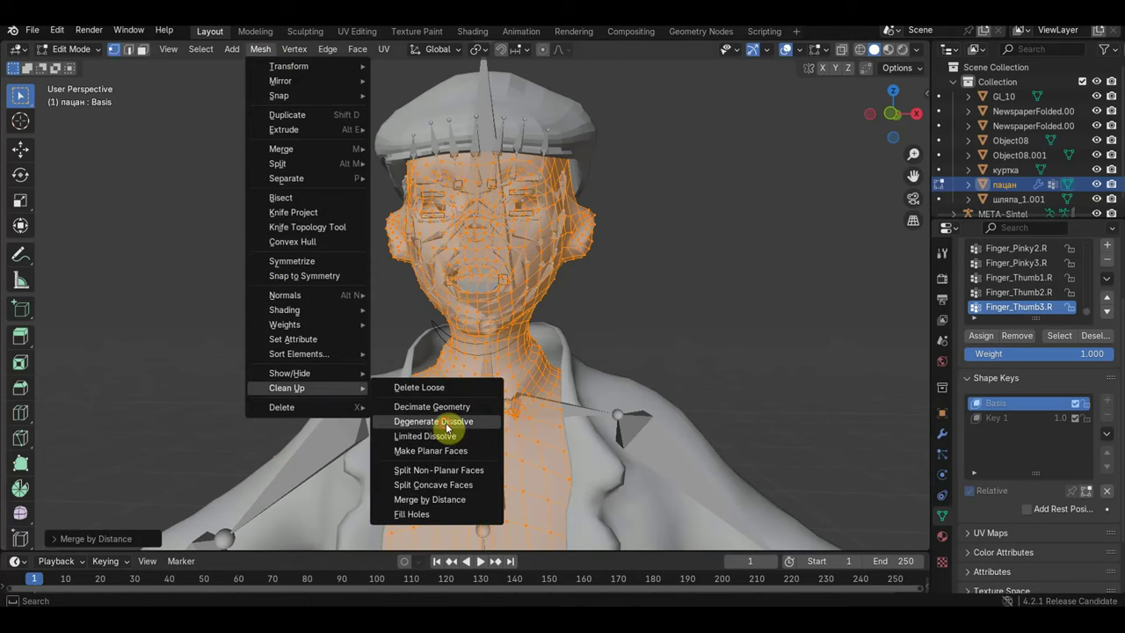
left_click(446, 423)
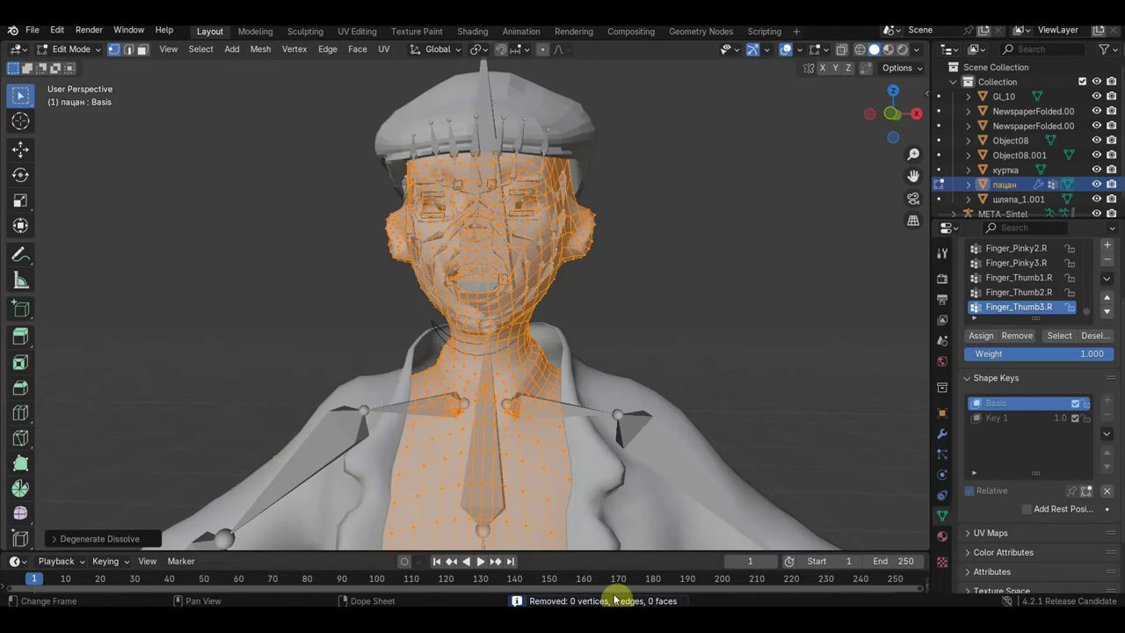
scroll(444, 400, "down", 2)
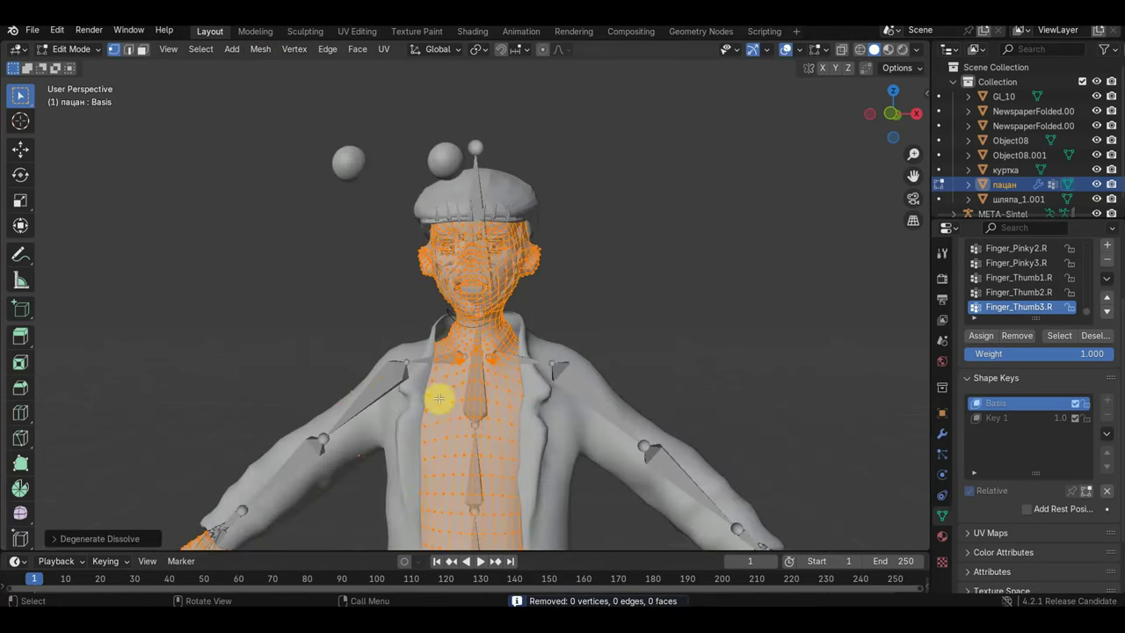
left_click(77, 51)
left_click(77, 65)
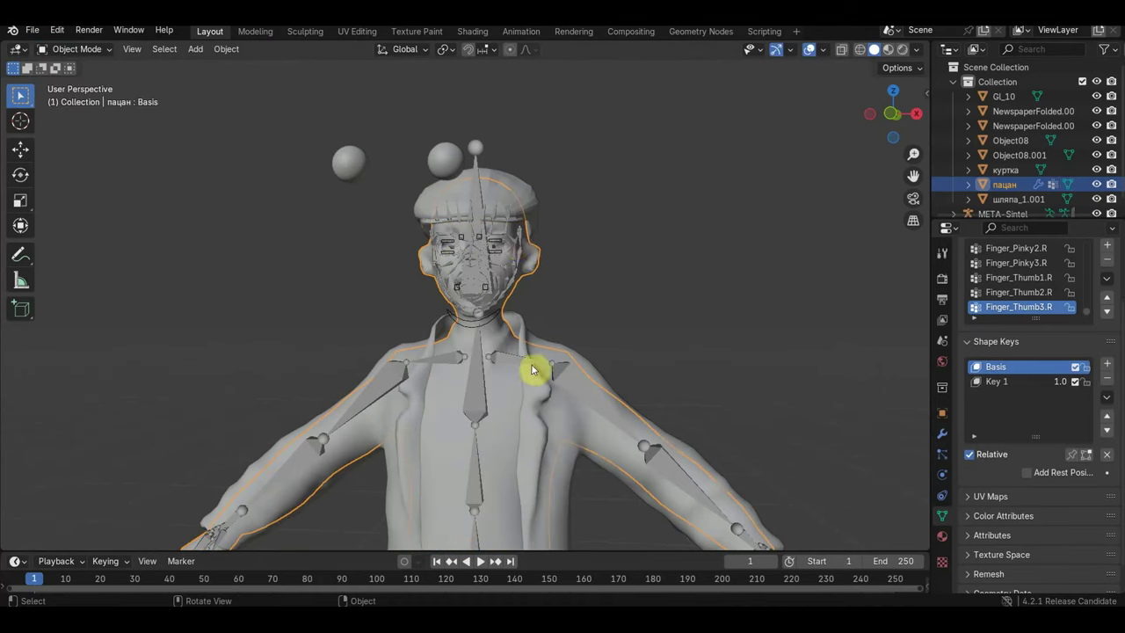
Re-parent the пацан mesh to META-Sintel with Automatic Weights and view its Armature modifier
left_click(474, 161, "shift")
key("ctrl+p")
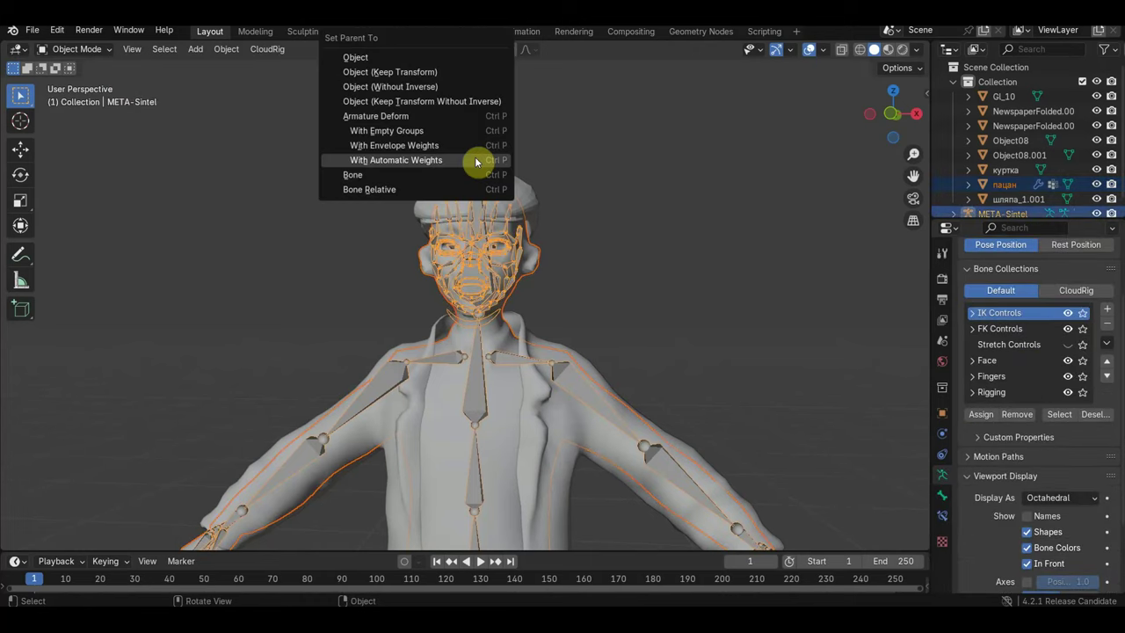
left_click(475, 160)
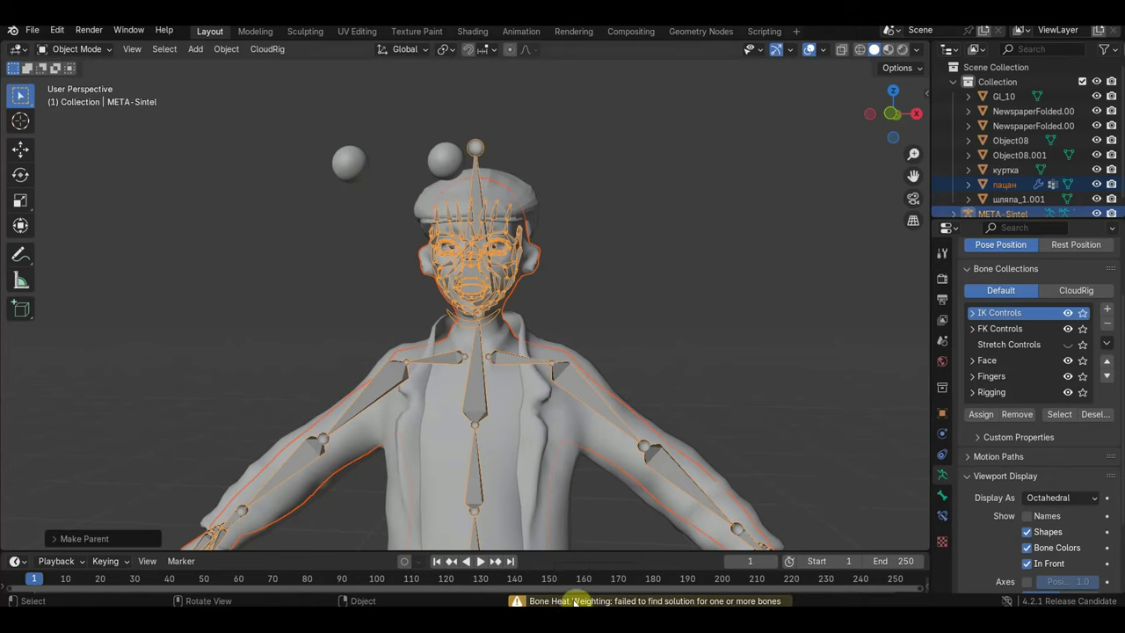
scroll(571, 493, "up", 2)
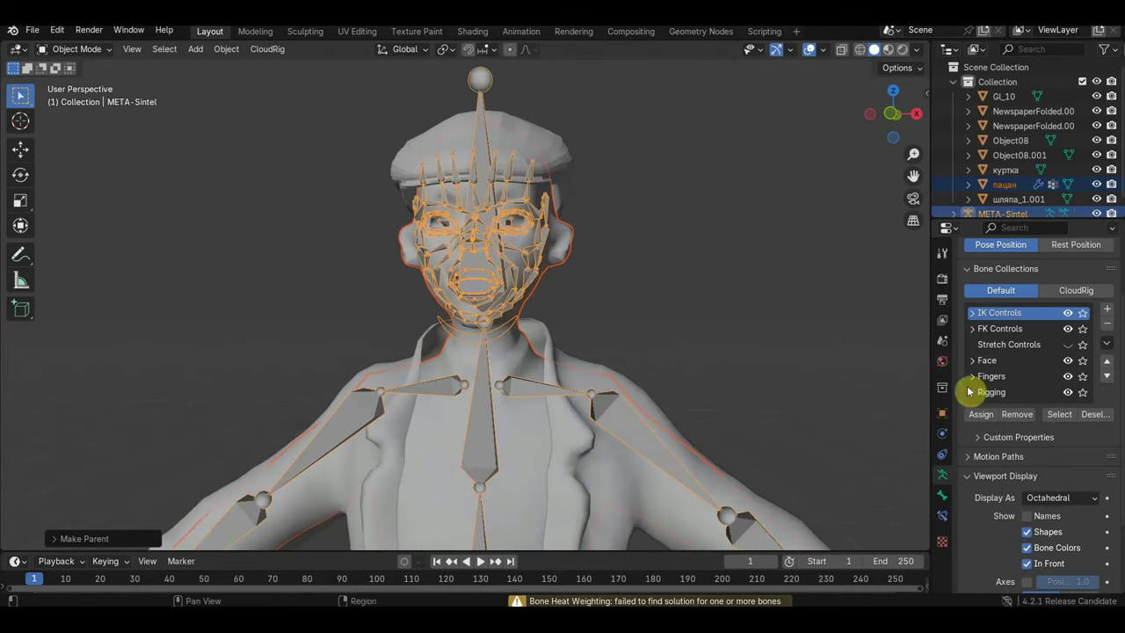
left_click(521, 411)
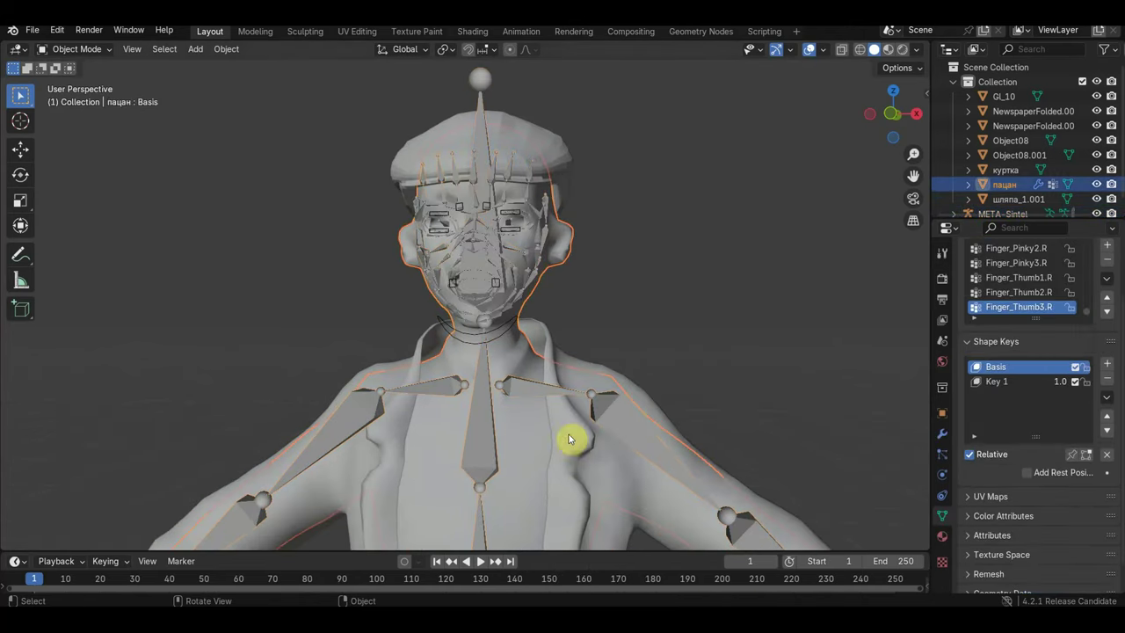
left_click(941, 435)
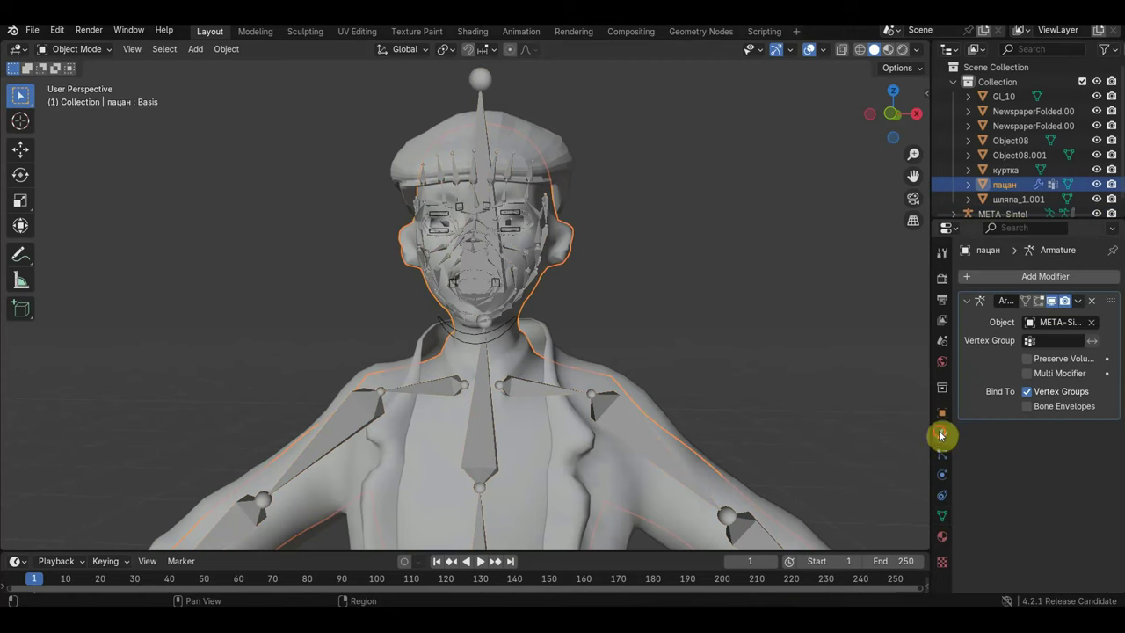
Add a Decimate modifier with ratio about 0.58 and switch the viewport to wireframe
left_click(1012, 277)
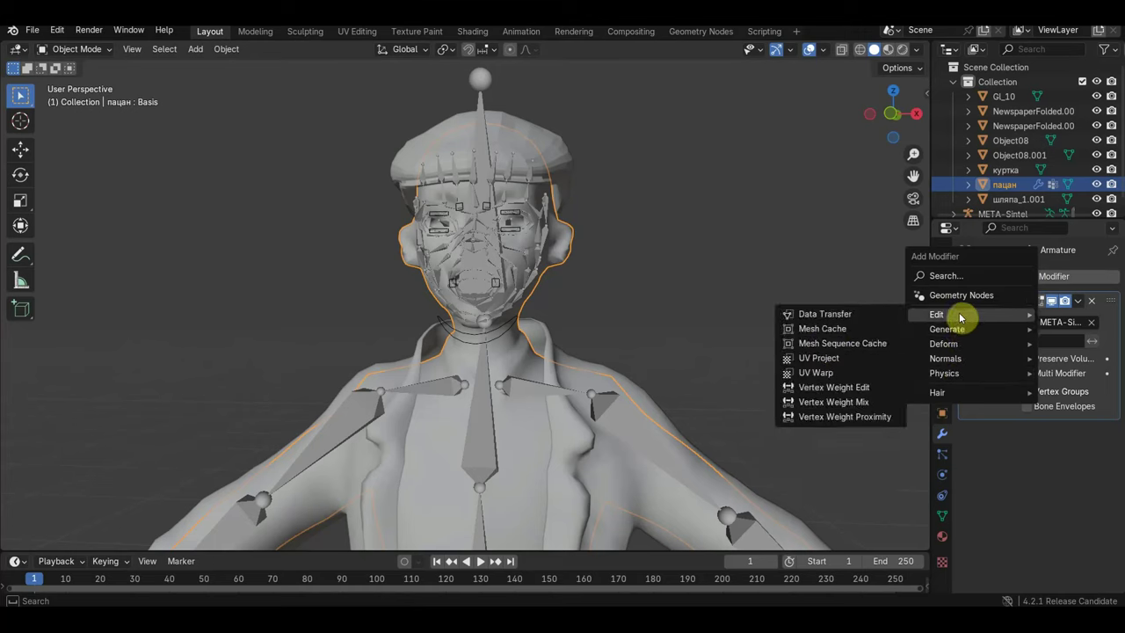
mouse_move(966, 329)
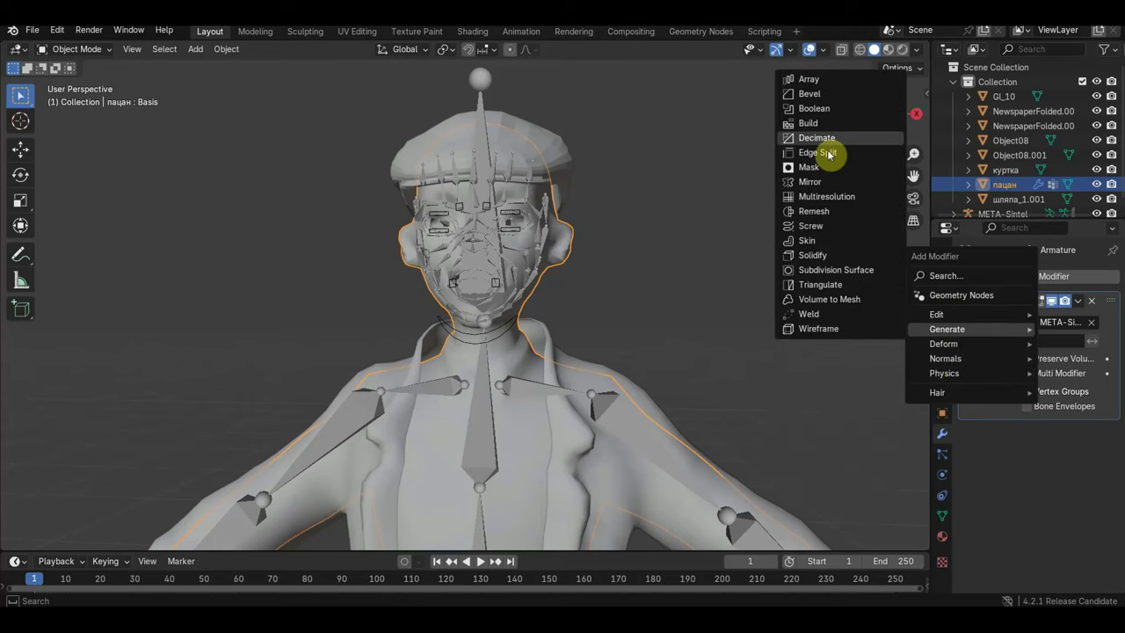
left_click(815, 138)
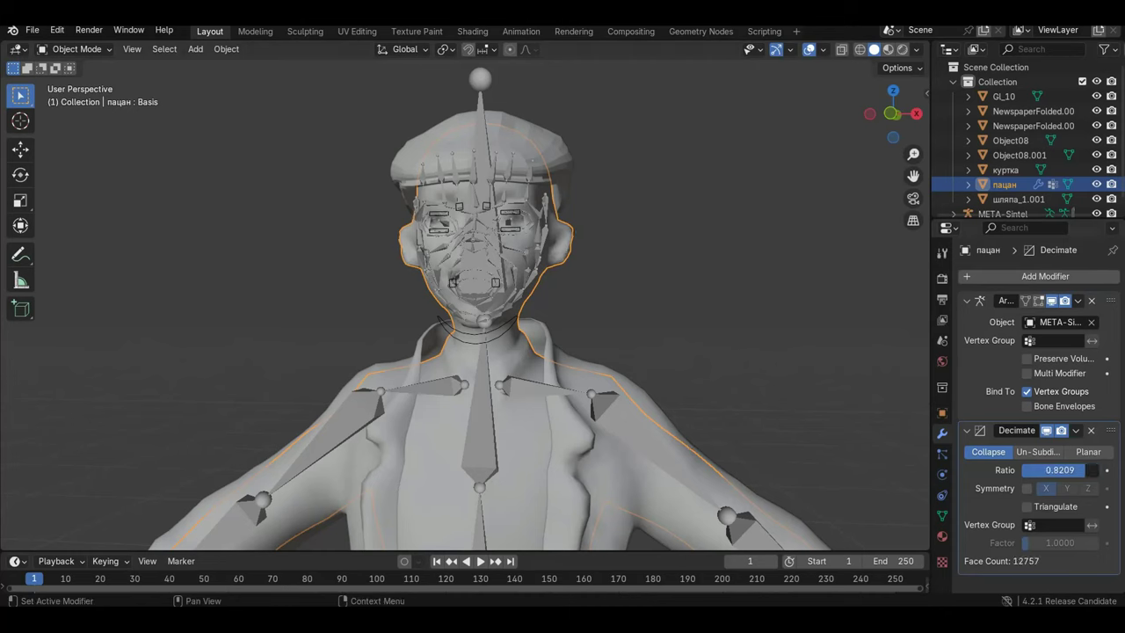
left_click_drag(155, 470, 1051, 384)
left_click(860, 50)
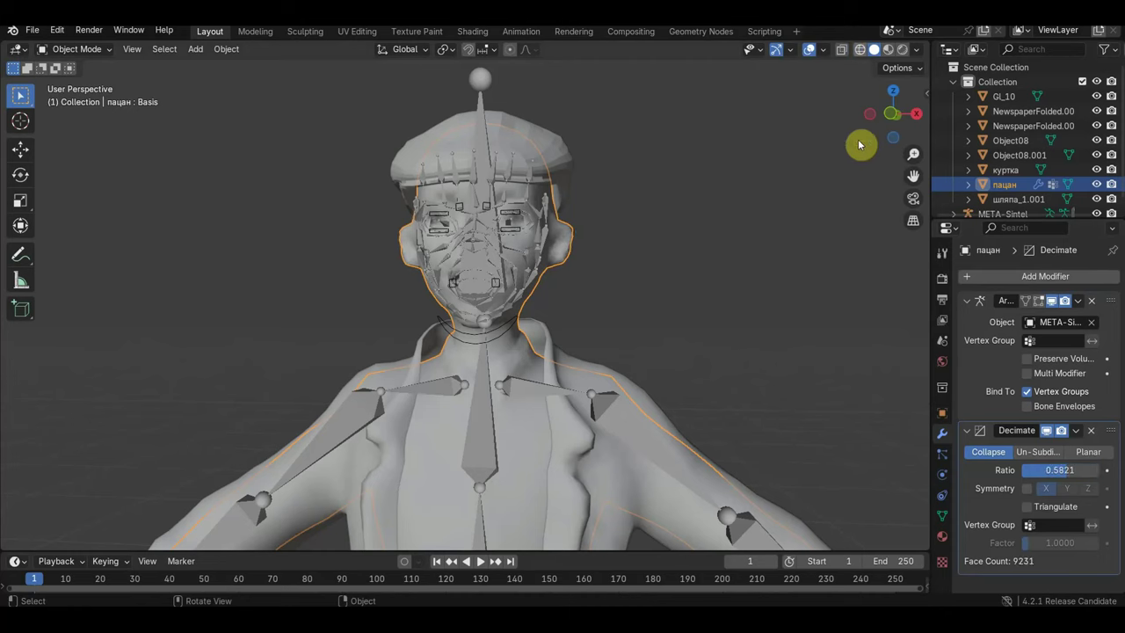
Try applying the Decimate modifier, then switch it to Un-Subdivide and try applying again
left_click(1076, 429)
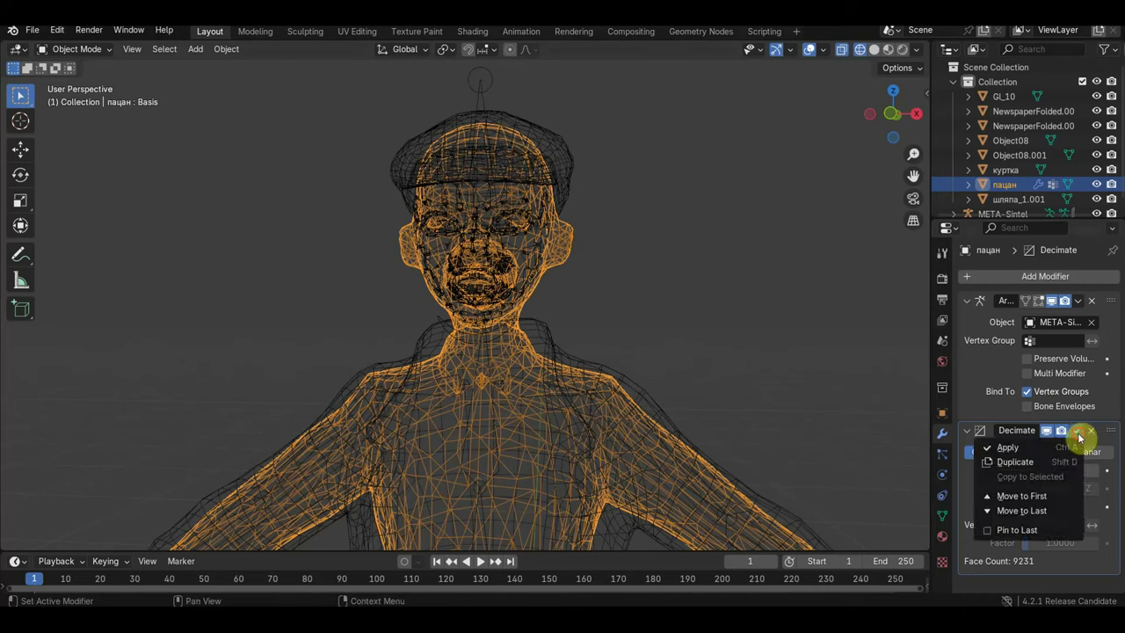
left_click(1033, 449)
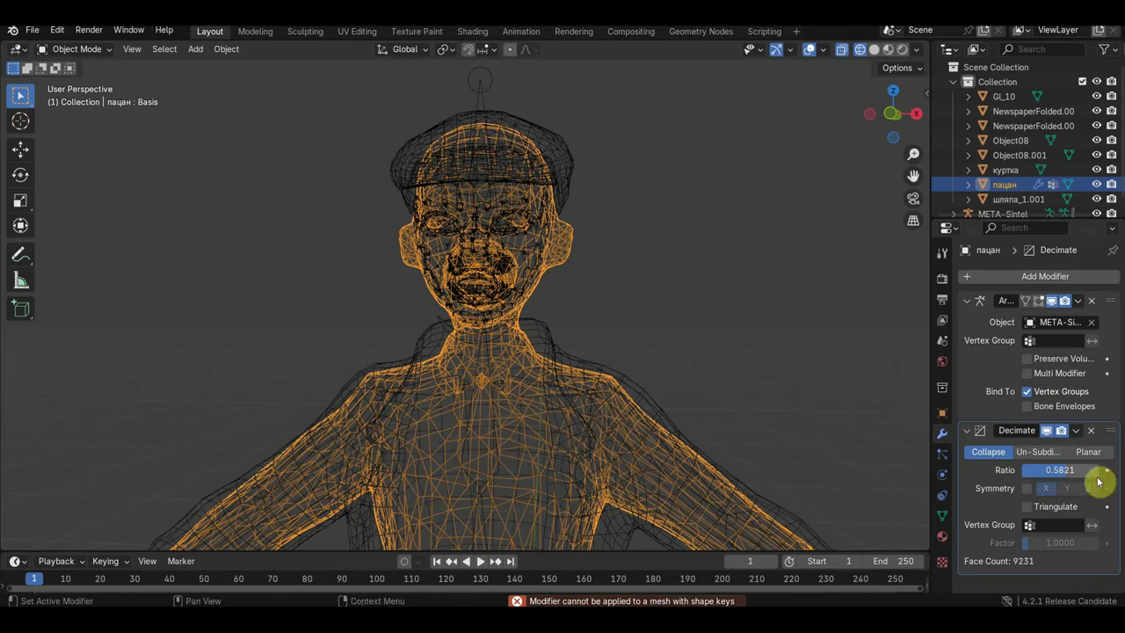
left_click(1077, 430)
left_click(1032, 450)
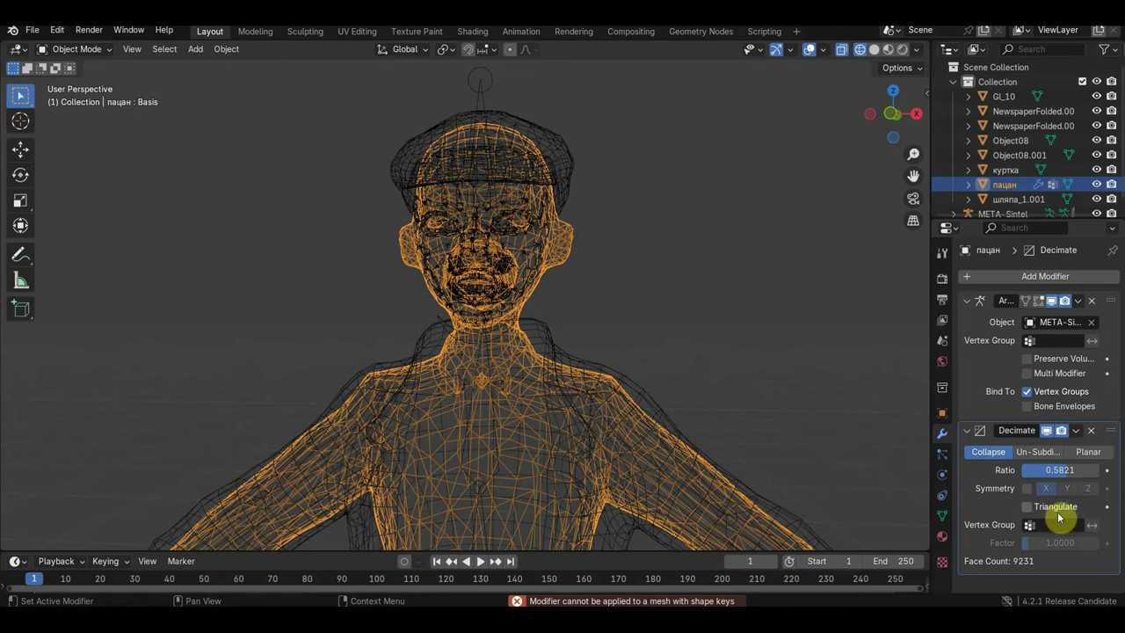
left_click(1041, 452)
left_click(1075, 430)
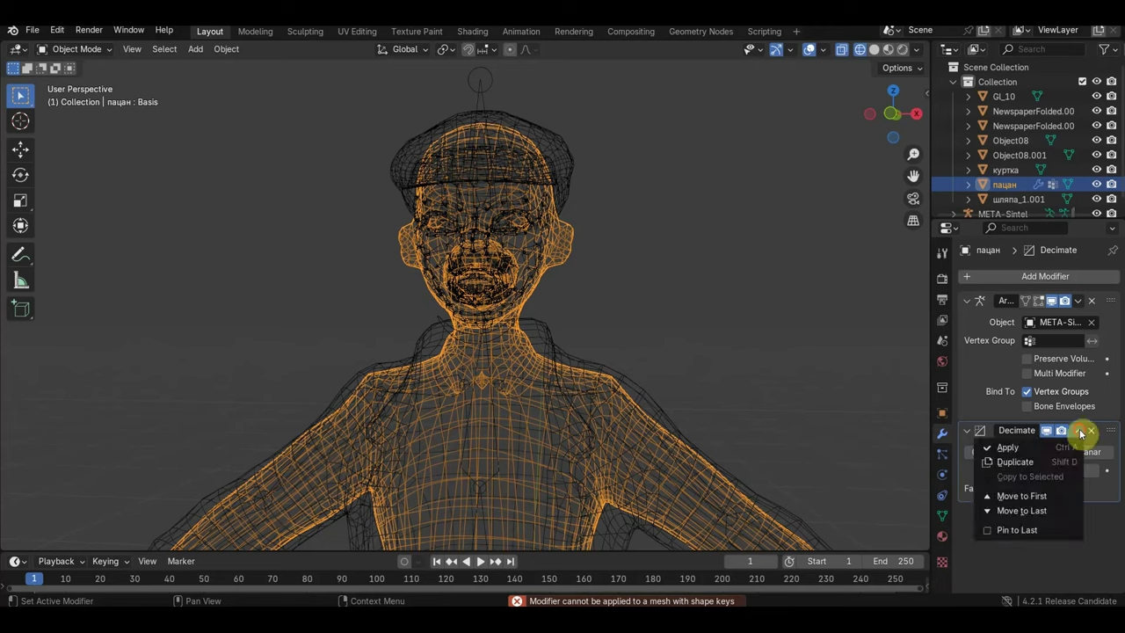
left_click(1044, 445)
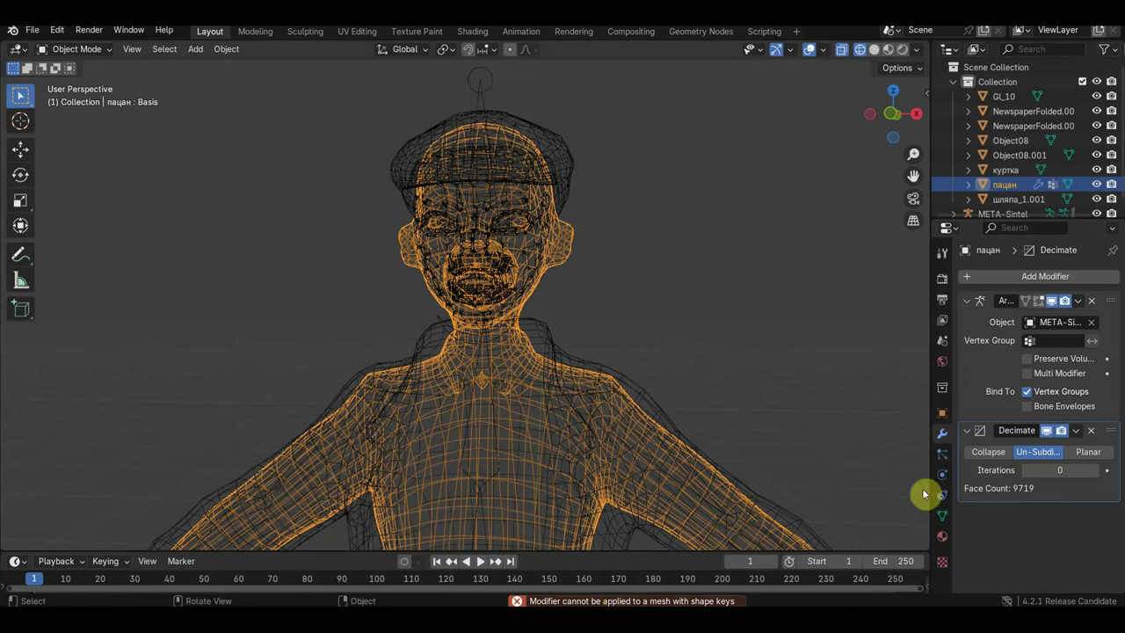
Delete the Key 1 shape key from the пацан mesh
left_click(942, 516)
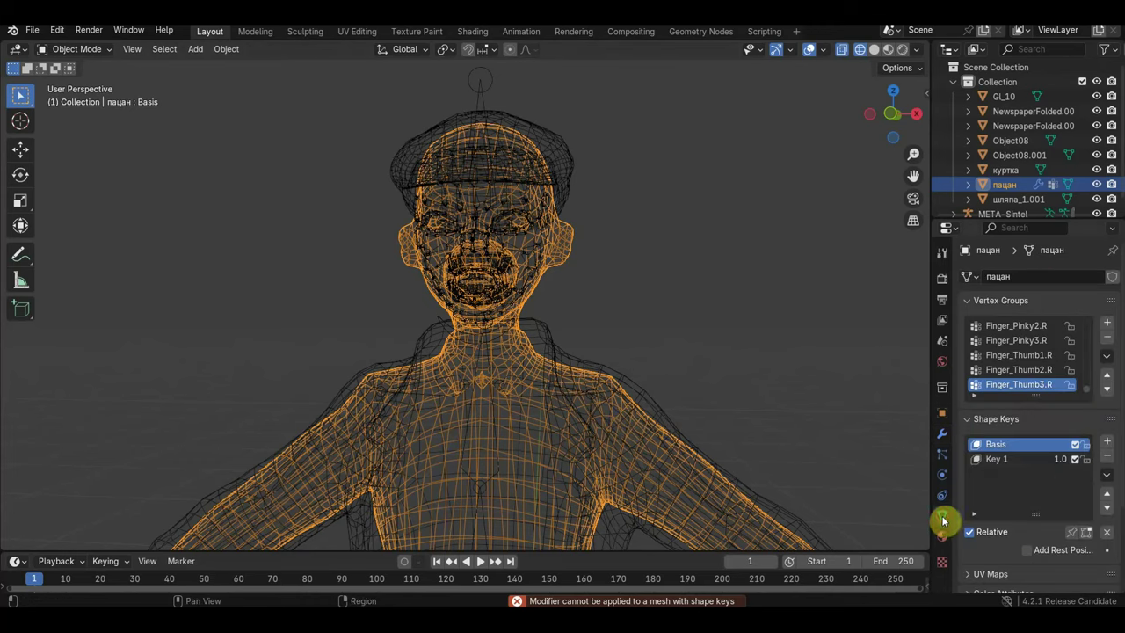
left_click(1111, 459)
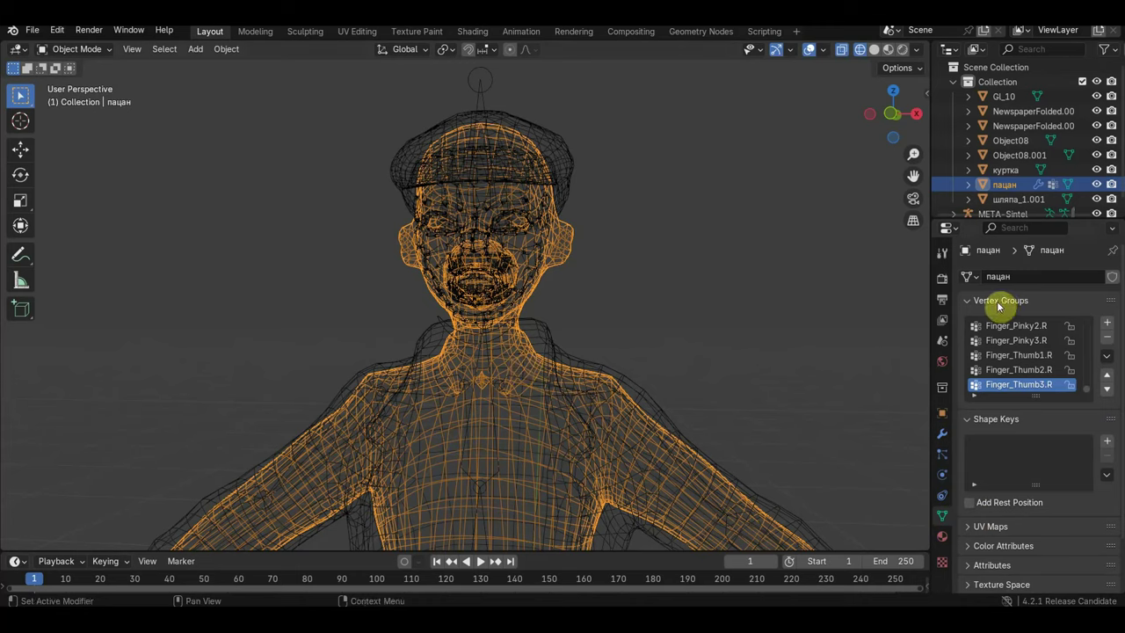
left_click(942, 433)
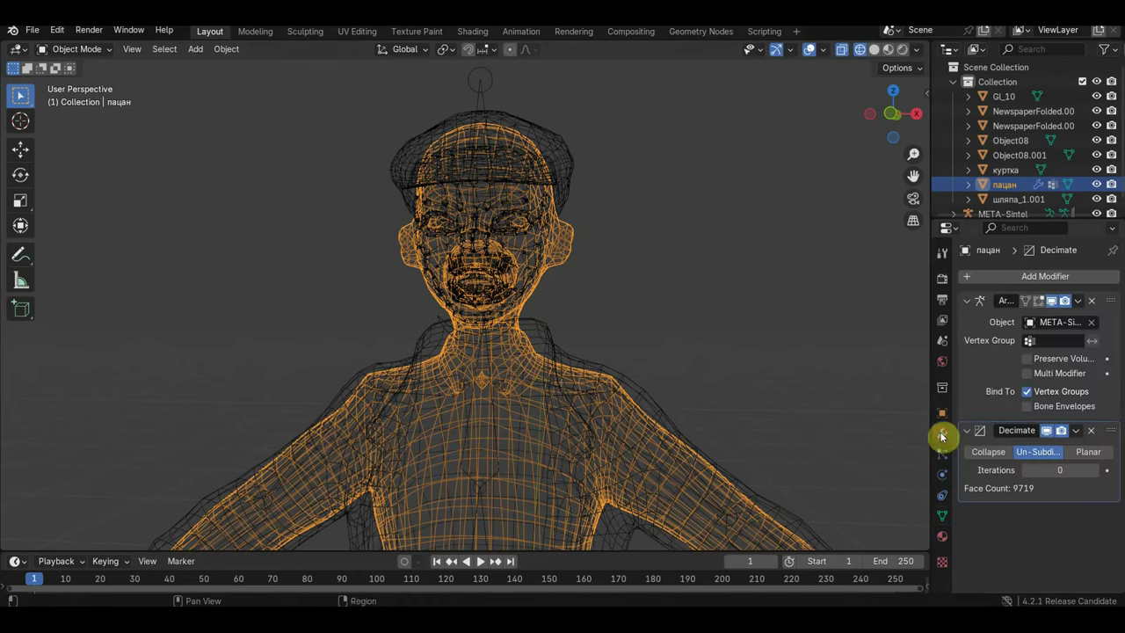
Apply Decimate in Collapse mode, undo it twice, and add META-Sintel to the selection
left_click(993, 451)
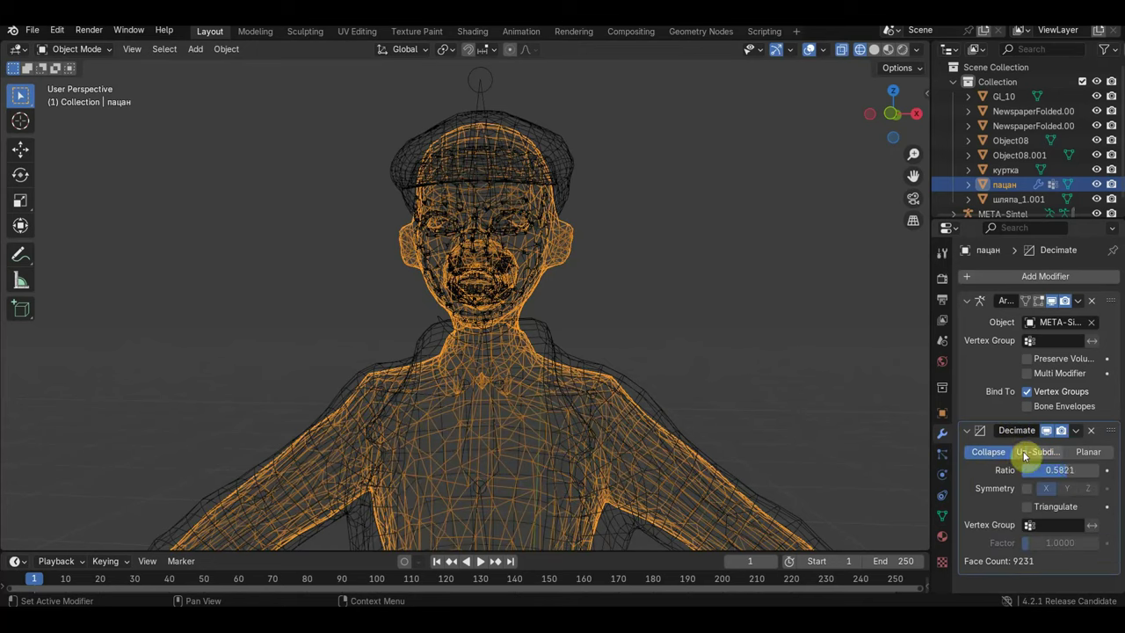
left_click(1079, 434)
left_click(1030, 441)
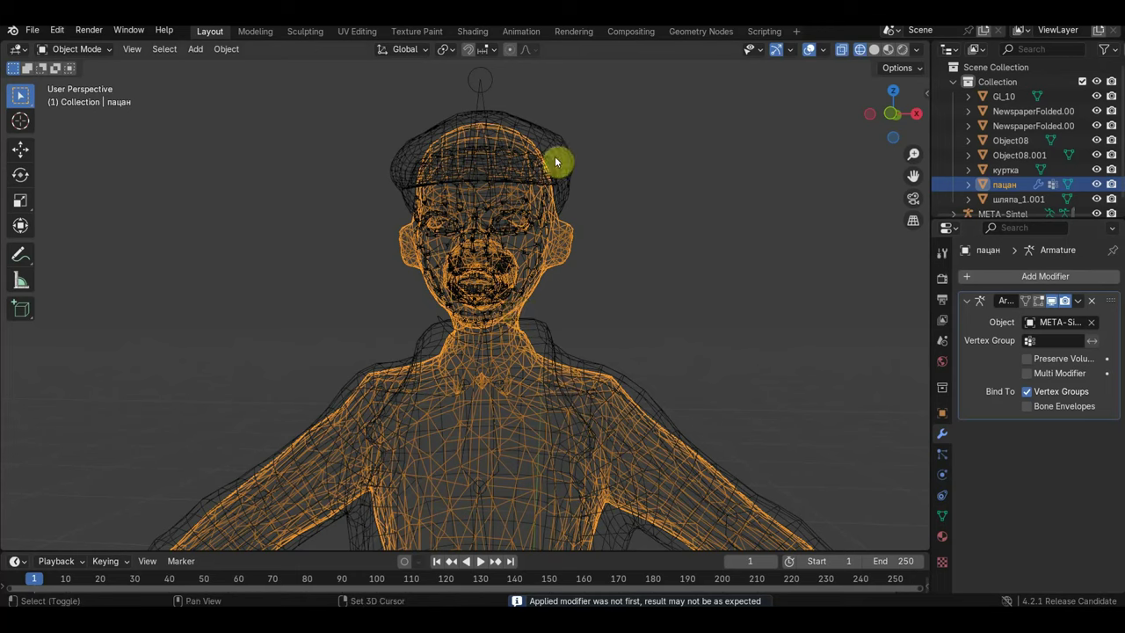
key("ctrl+z")
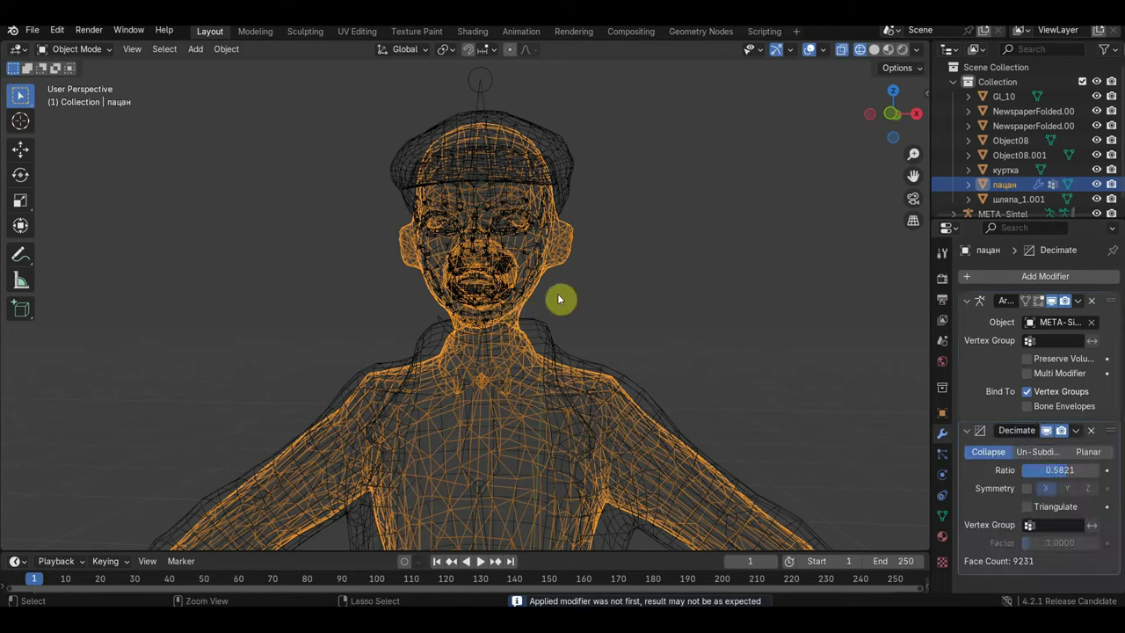
key("ctrl+z")
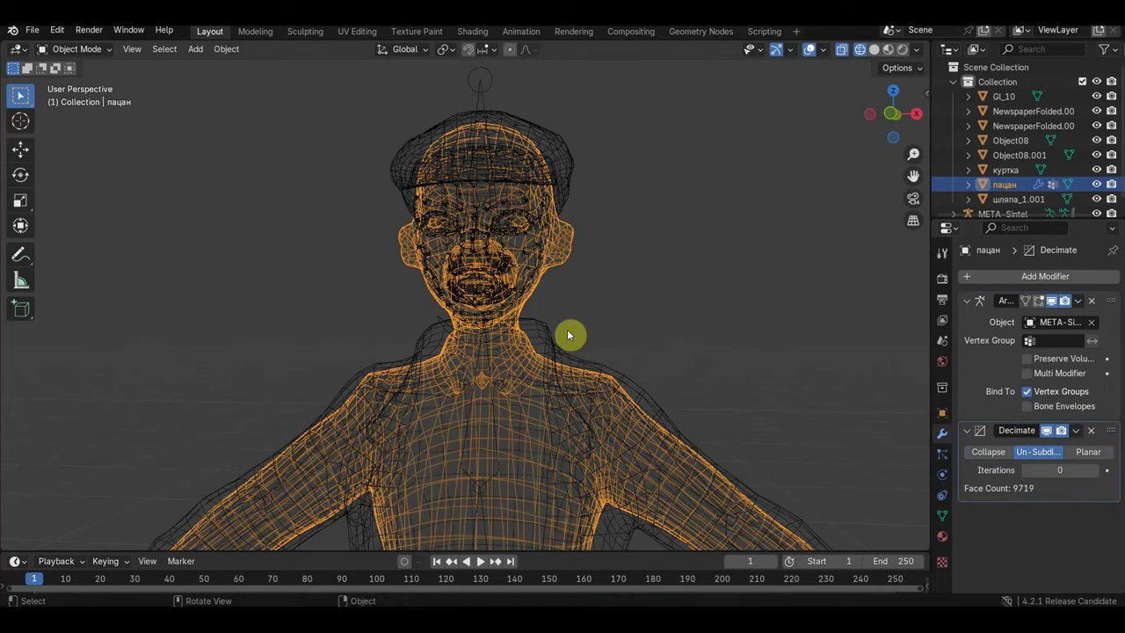
left_click(479, 89, "shift")
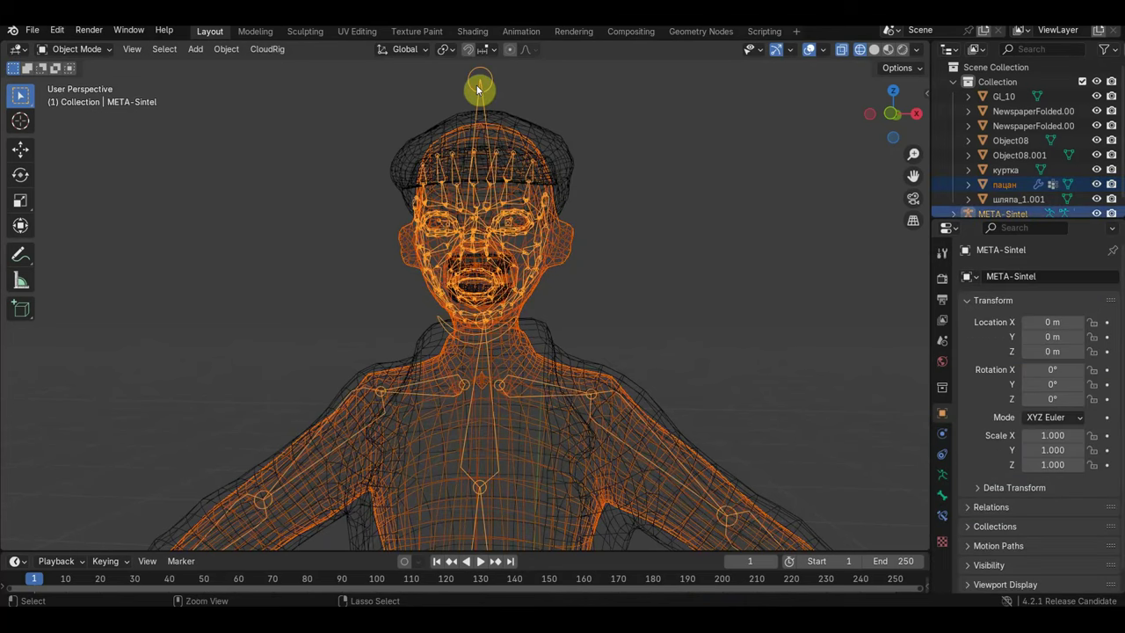
Parent the пацан mesh to META-Sintel with Automatic Weights, then select the mesh alone
key("ctrl+p")
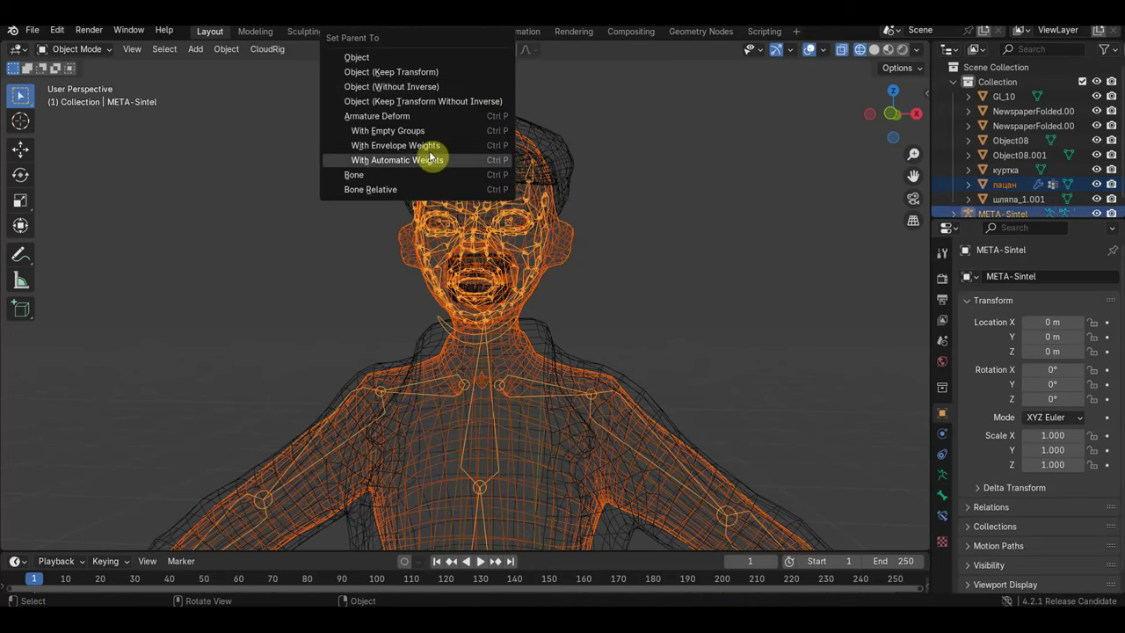
left_click(430, 160)
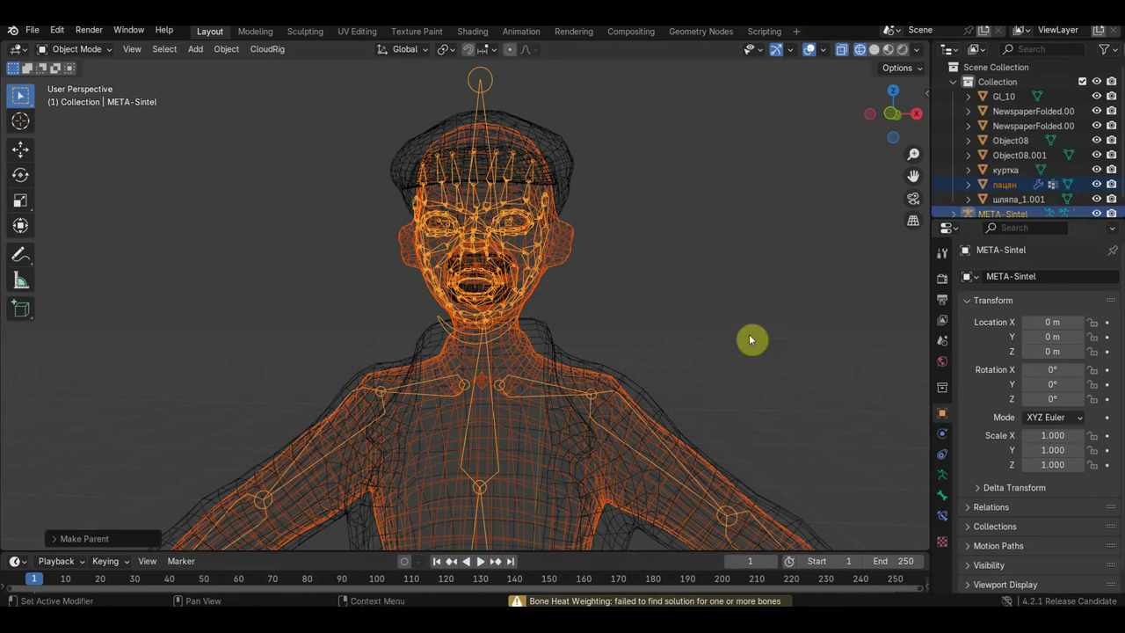
left_click(515, 457)
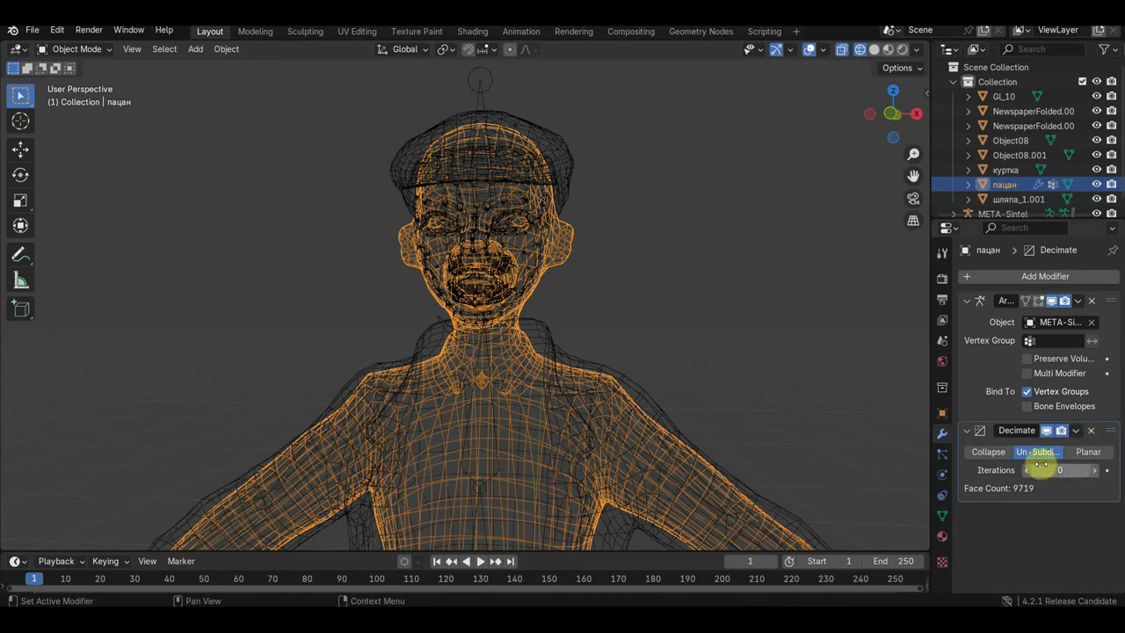
Apply the Decimate modifier in Collapse mode, then re-parent the mesh to META-Sintel with Automatic Weights
left_click(996, 454)
left_click(1077, 431)
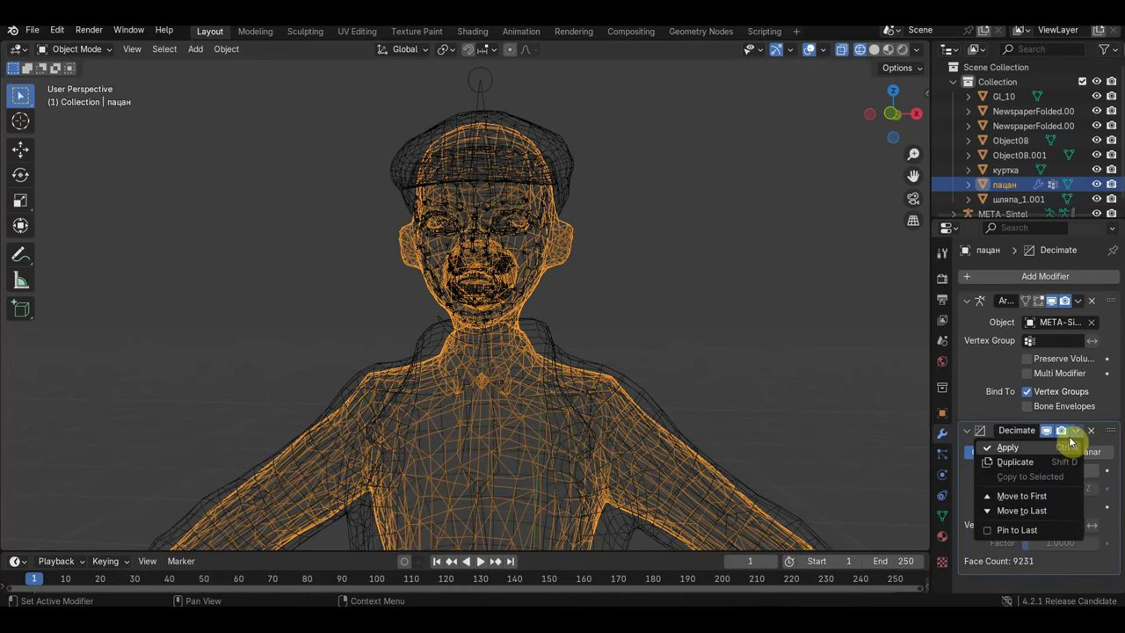
left_click(1043, 450)
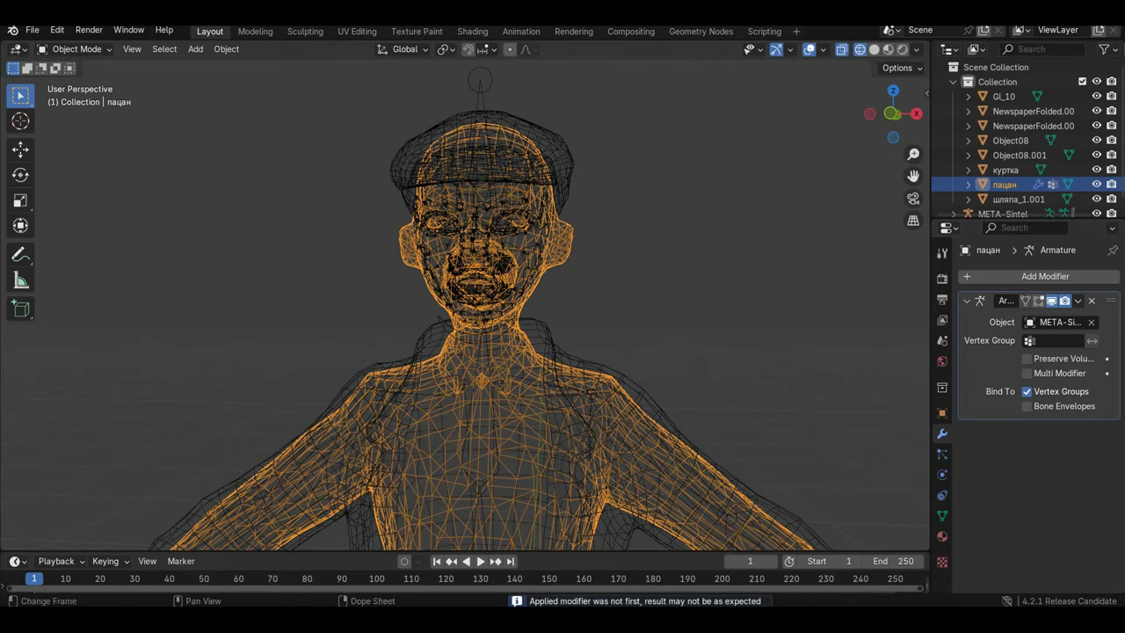
left_click(472, 91, "shift")
key("ctrl+p")
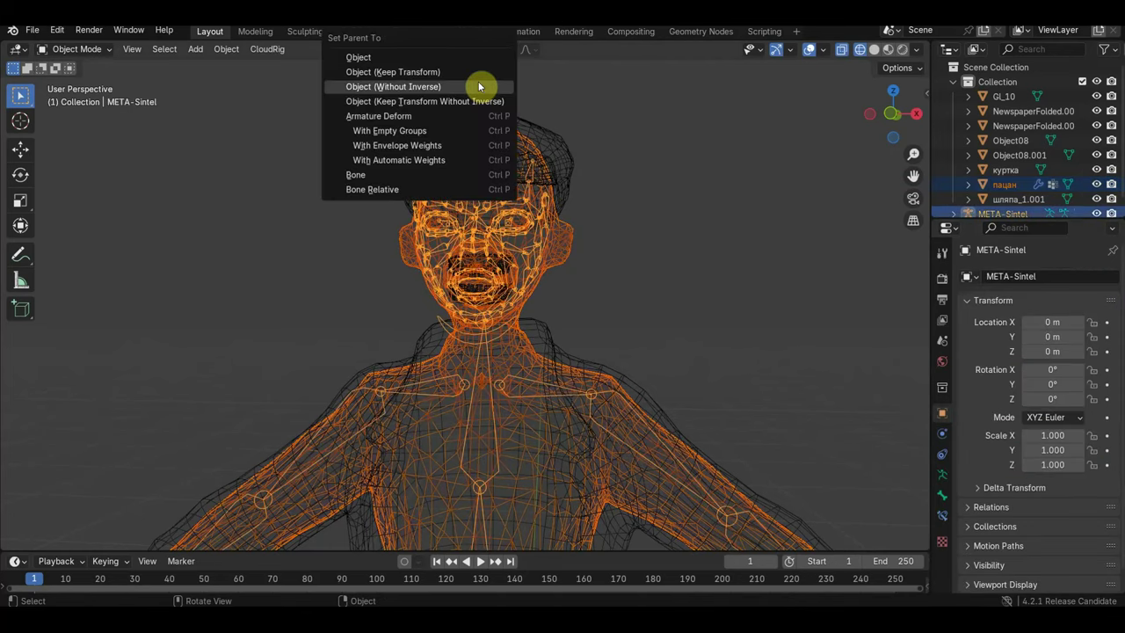
left_click(430, 162)
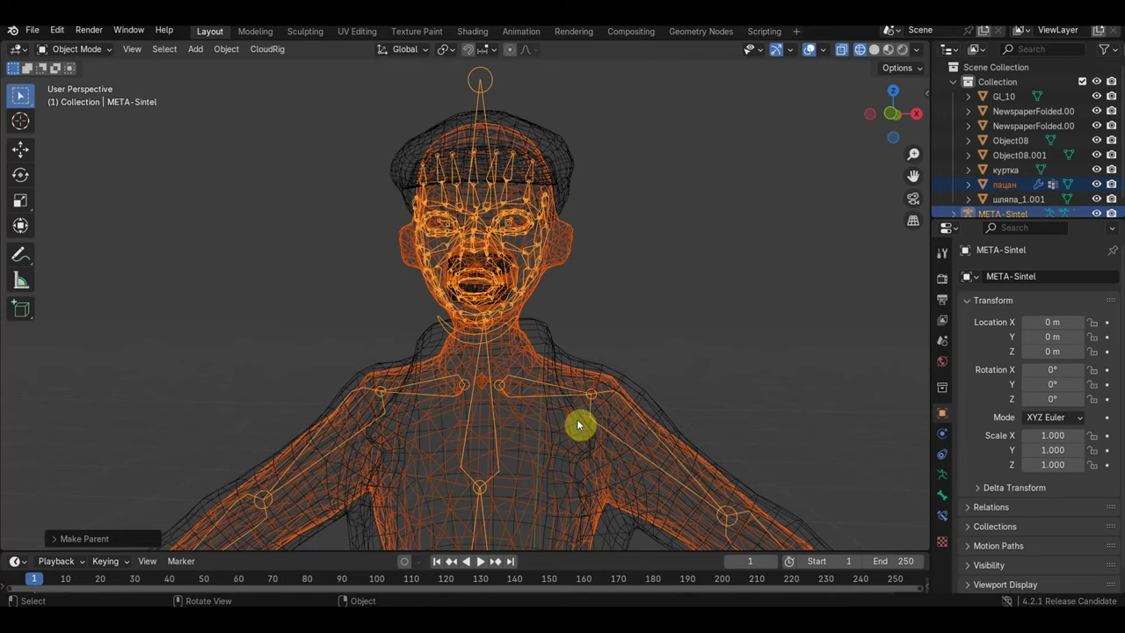
Switch the viewport to Solid shading, orbit around the rigged boy, and leave only the armature selected
scroll(581, 402, "down", 2)
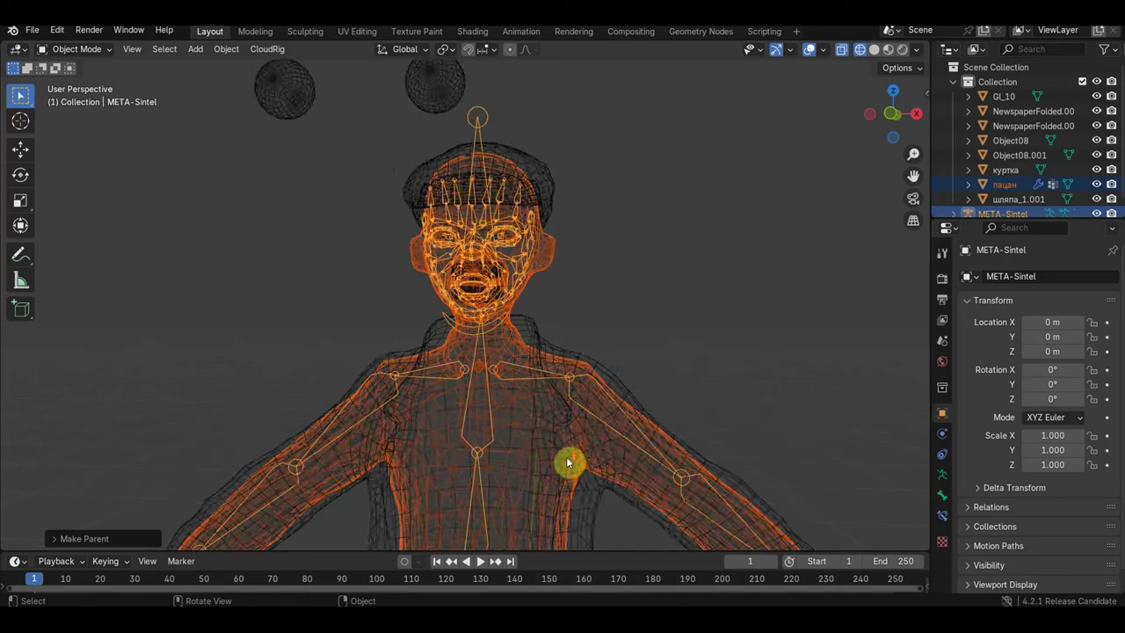
scroll(572, 457, "down", 1)
mouse_move(577, 409)
middle_mouse_down()
mouse_move(546, 384)
mouse_move(428, 395)
mouse_move(572, 393)
middle_mouse_up()
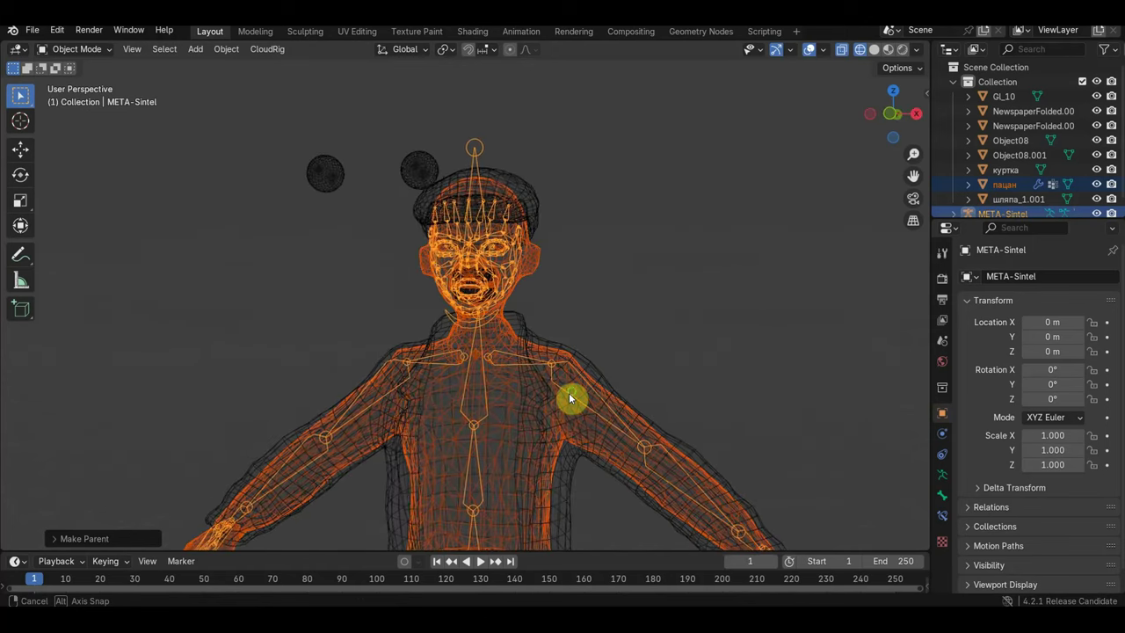
left_click(875, 49)
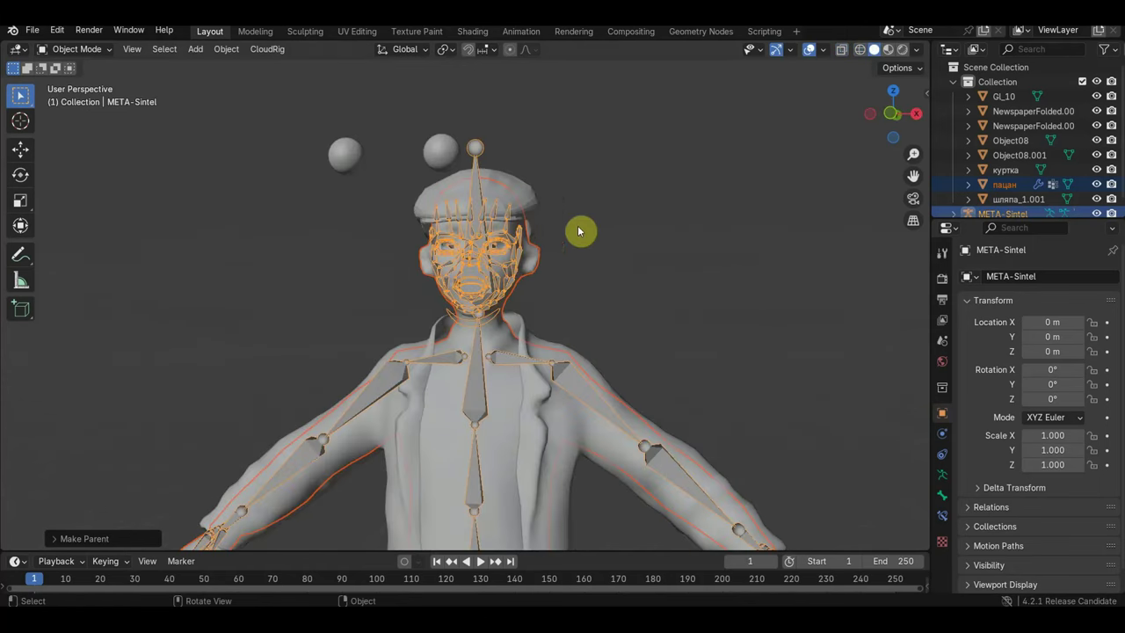
mouse_move(580, 231)
middle_mouse_down("ctrl")
mouse_move(638, 276)
mouse_move(675, 201)
middle_mouse_up("ctrl")
mouse_move(664, 262)
middle_mouse_down()
mouse_move(396, 324)
mouse_move(425, 379)
mouse_move(460, 385)
mouse_move(455, 402)
middle_mouse_up()
mouse_move(538, 403)
middle_mouse_down()
mouse_move(495, 326)
mouse_move(548, 299)
mouse_move(510, 269)
mouse_move(527, 252)
mouse_move(515, 70)
middle_mouse_up()
mouse_move(498, 457)
middle_mouse_down()
mouse_move(696, 409)
mouse_move(731, 412)
middle_mouse_up()
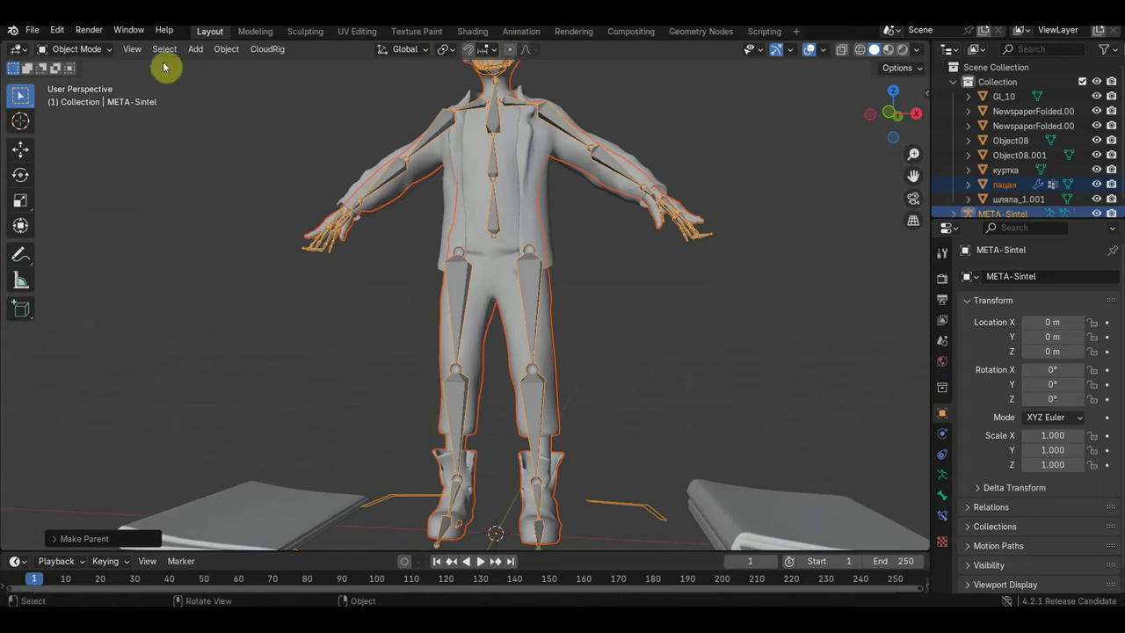
left_click(428, 143)
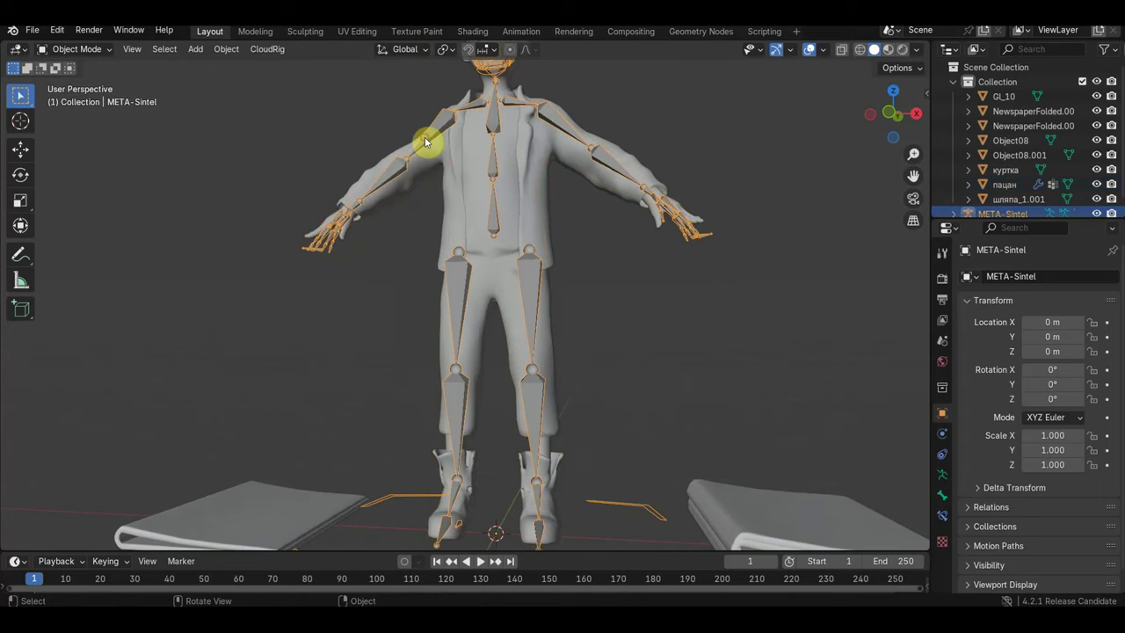
In the armature's Edit Mode, shift the left leg bone along the Y axis
left_click(101, 50)
left_click(85, 83)
scroll(553, 313, "down", 3)
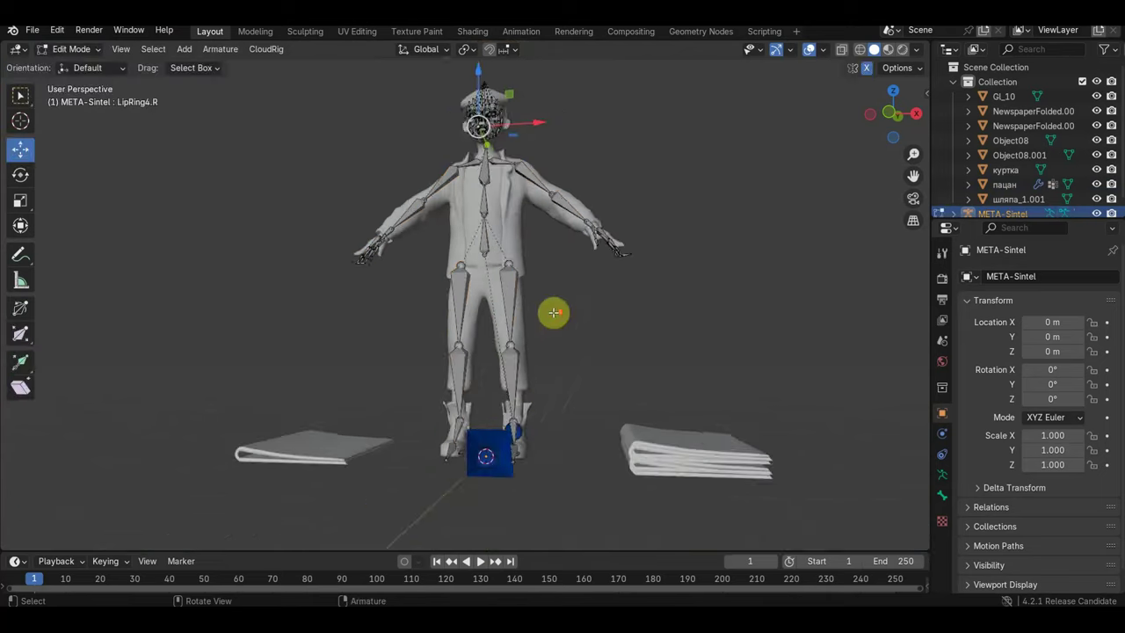
scroll(537, 381, "down", 1)
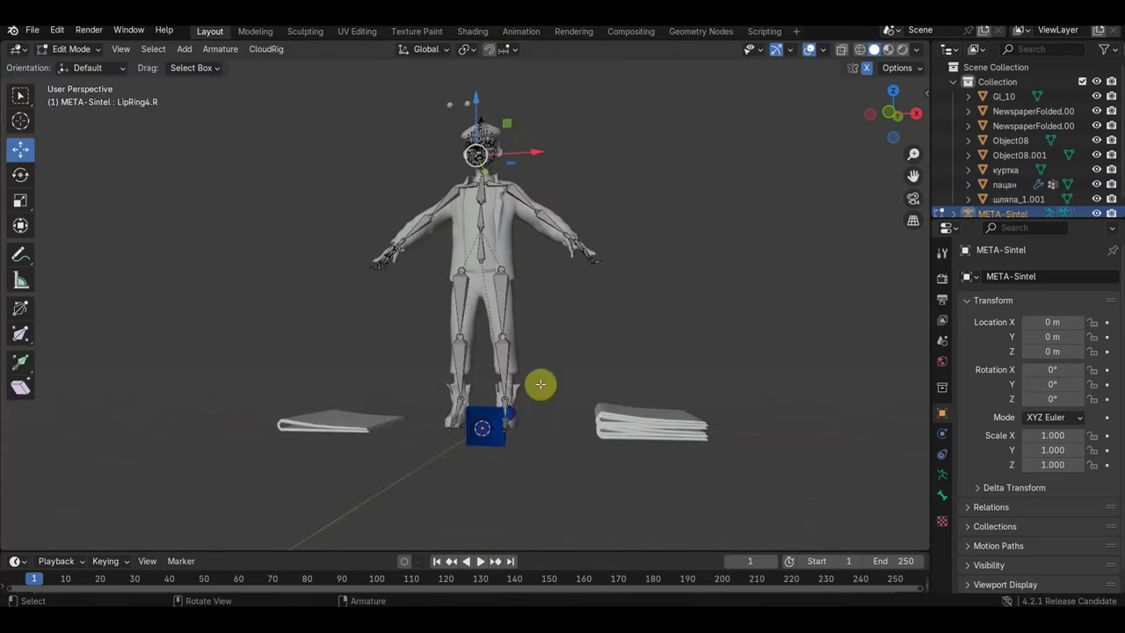
left_click(495, 269)
mouse_move(561, 352)
middle_mouse_down()
mouse_move(522, 378)
mouse_move(416, 368)
middle_mouse_up()
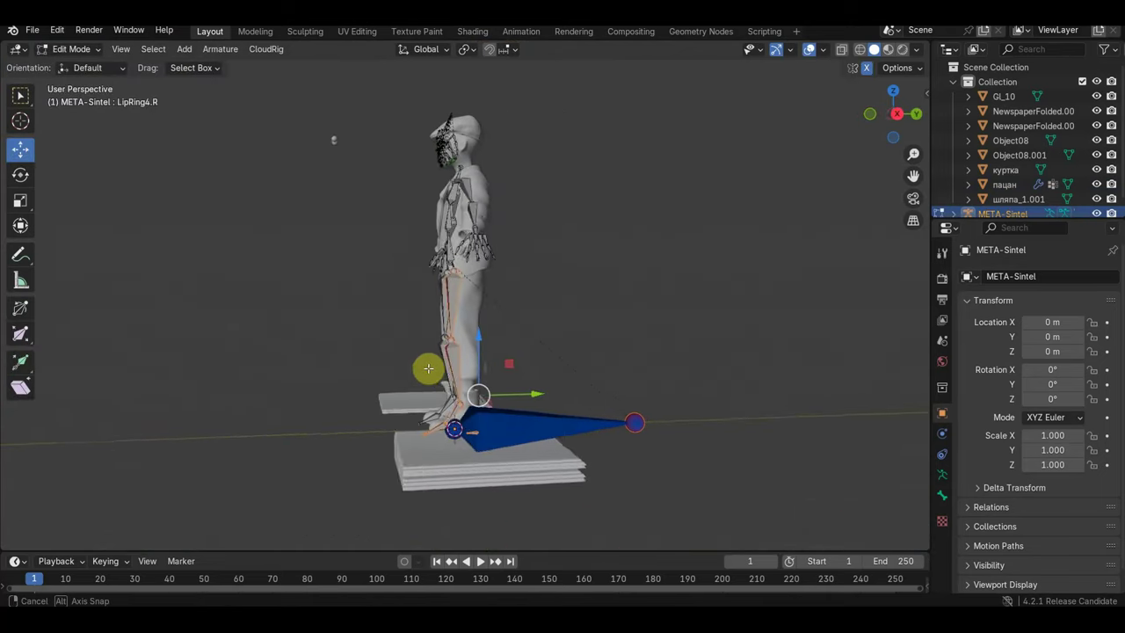
left_click_drag(540, 396, 554, 396)
mouse_move(553, 396)
middle_mouse_down()
mouse_move(492, 282)
mouse_move(502, 359)
mouse_move(502, 309)
middle_mouse_up()
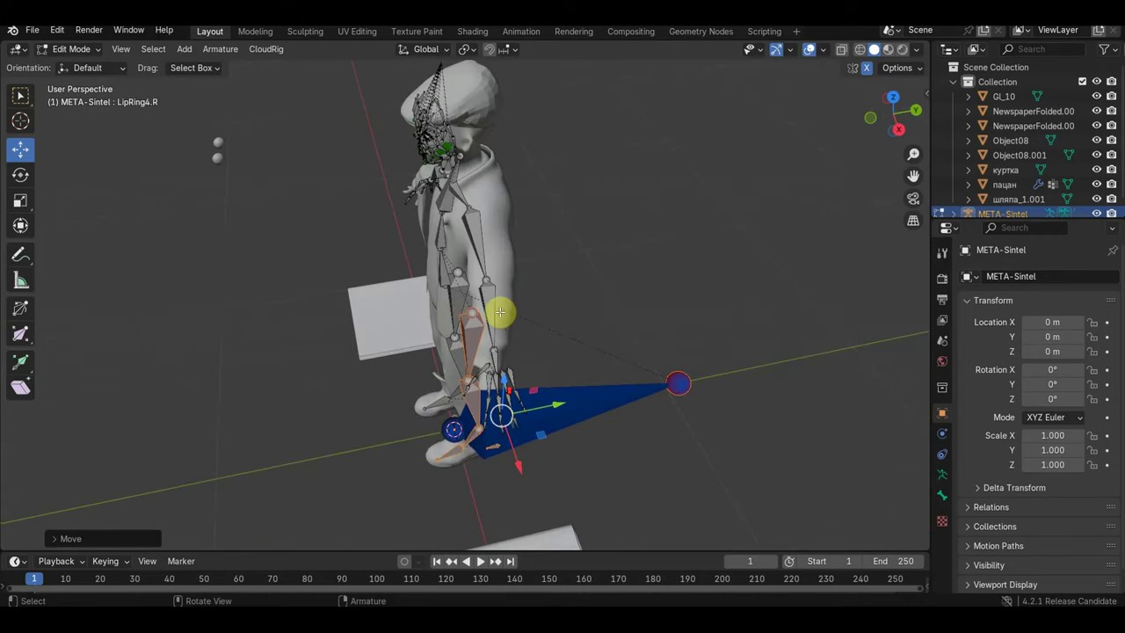
Move UpperArm.L and Shoulder.L along Y, then return the armature to Object Mode
left_click(487, 281)
left_click_drag(537, 269, 559, 272)
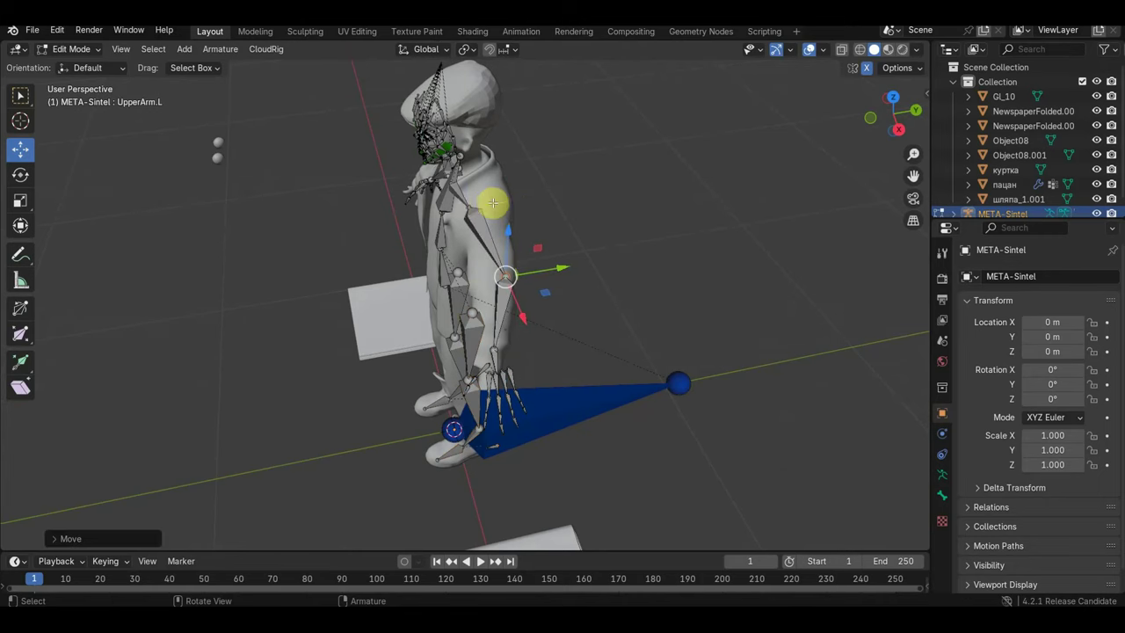
left_click(493, 203)
left_click_drag(527, 196, 547, 196)
mouse_move(547, 196)
middle_mouse_down()
mouse_move(611, 247)
mouse_move(723, 198)
mouse_move(809, 181)
mouse_move(776, 170)
middle_mouse_up()
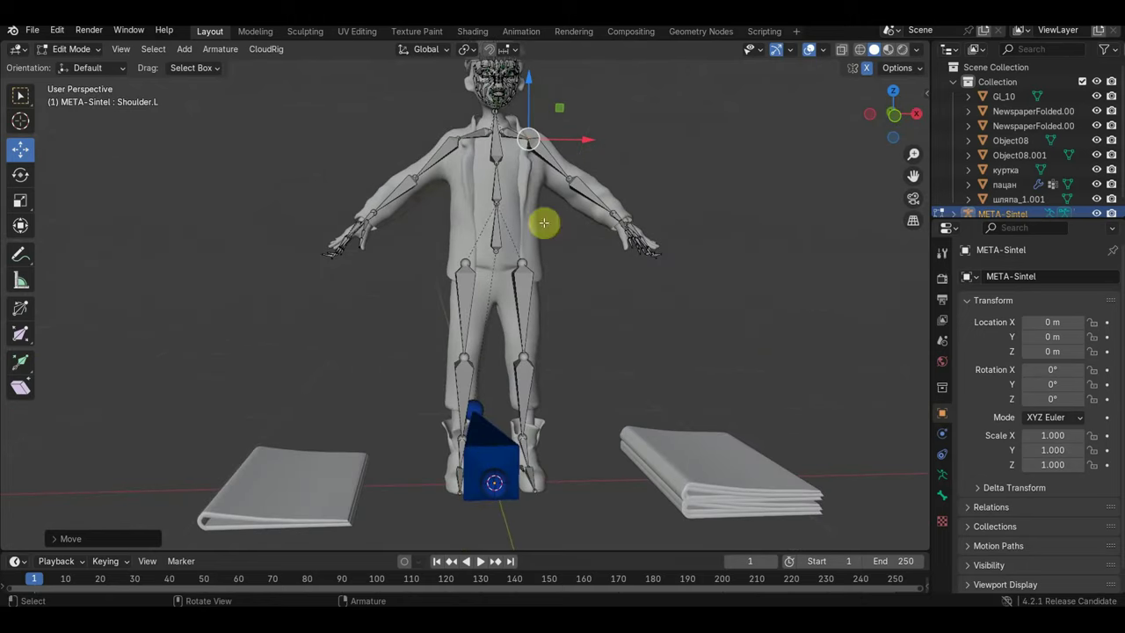
left_click(76, 49)
left_click(75, 68)
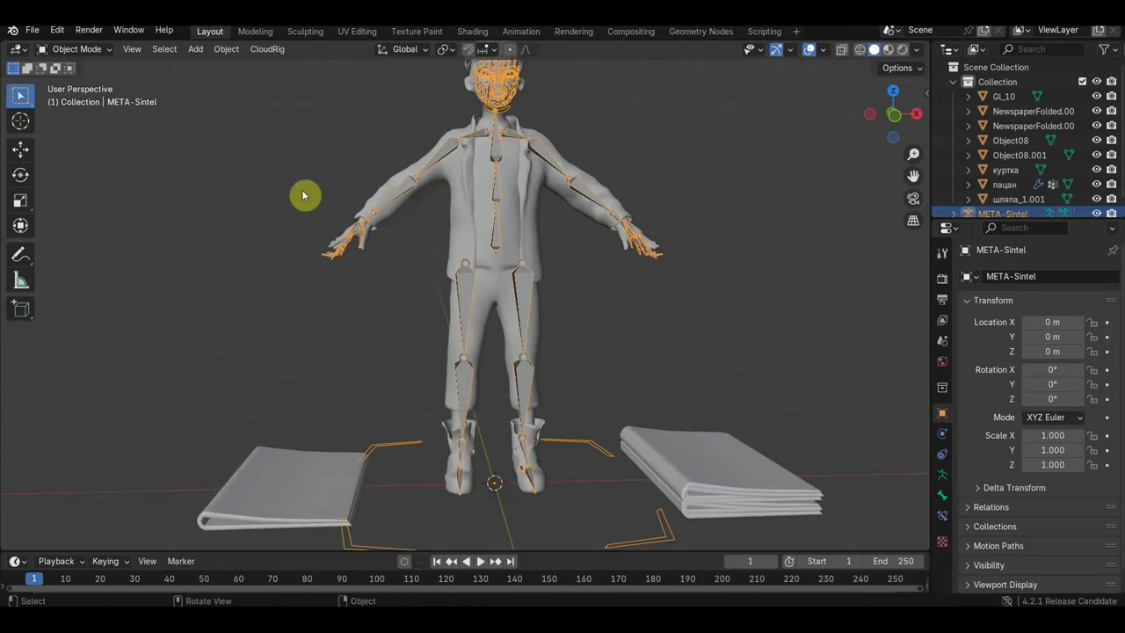
Reparent the пацан mesh to the adjusted META-Sintel armature using With Automatic Weights
left_click(510, 251)
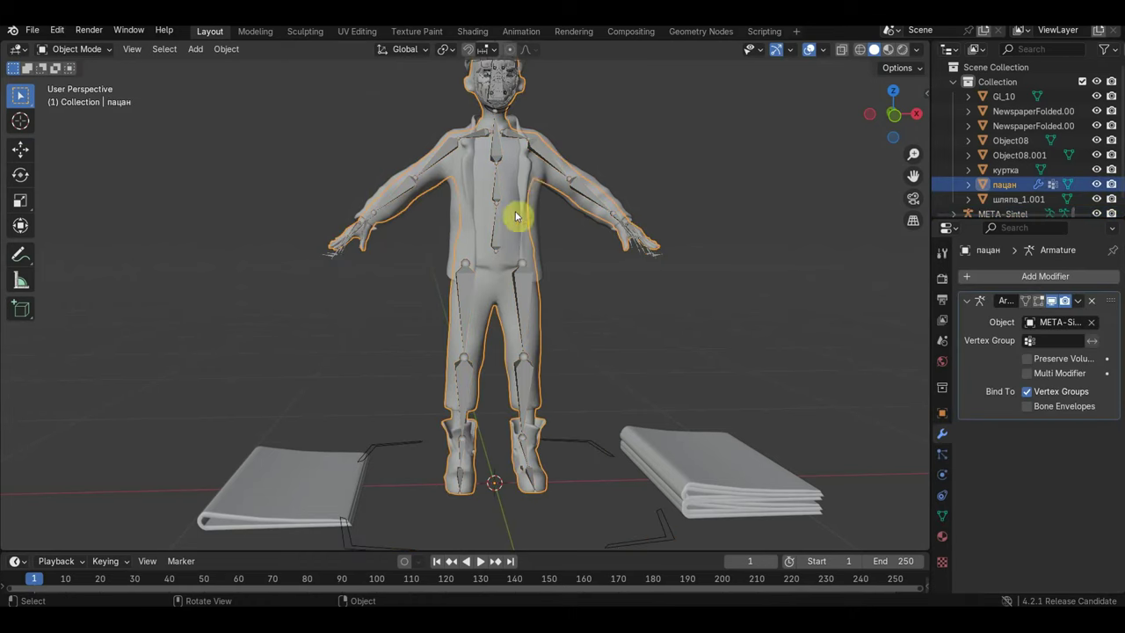
left_click(547, 162, "shift")
key("ctrl+p")
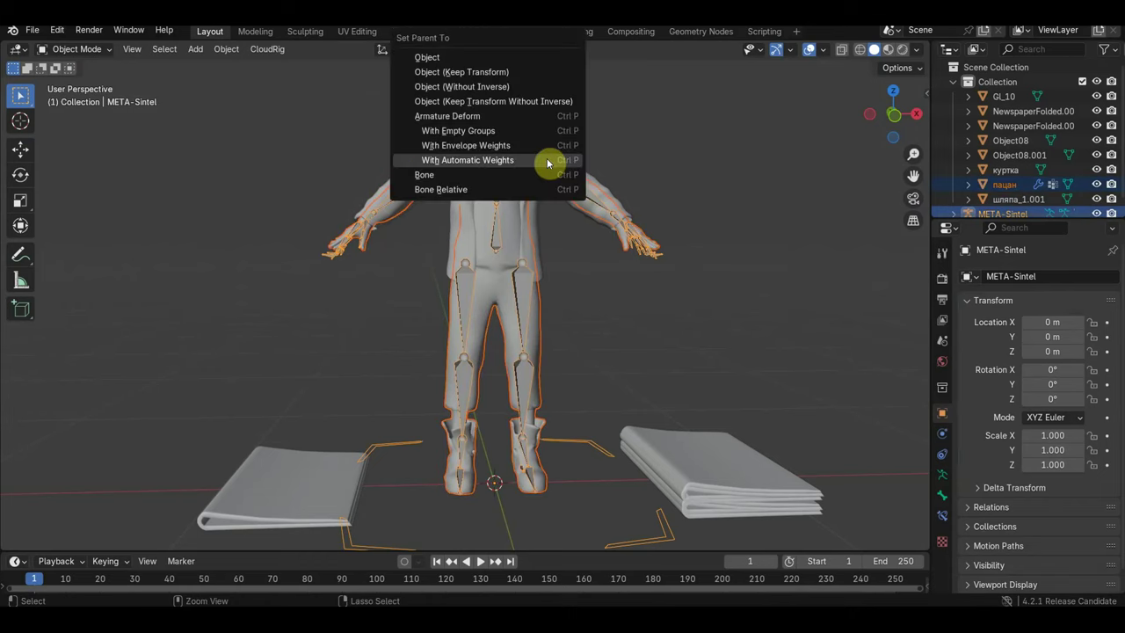
left_click(546, 160)
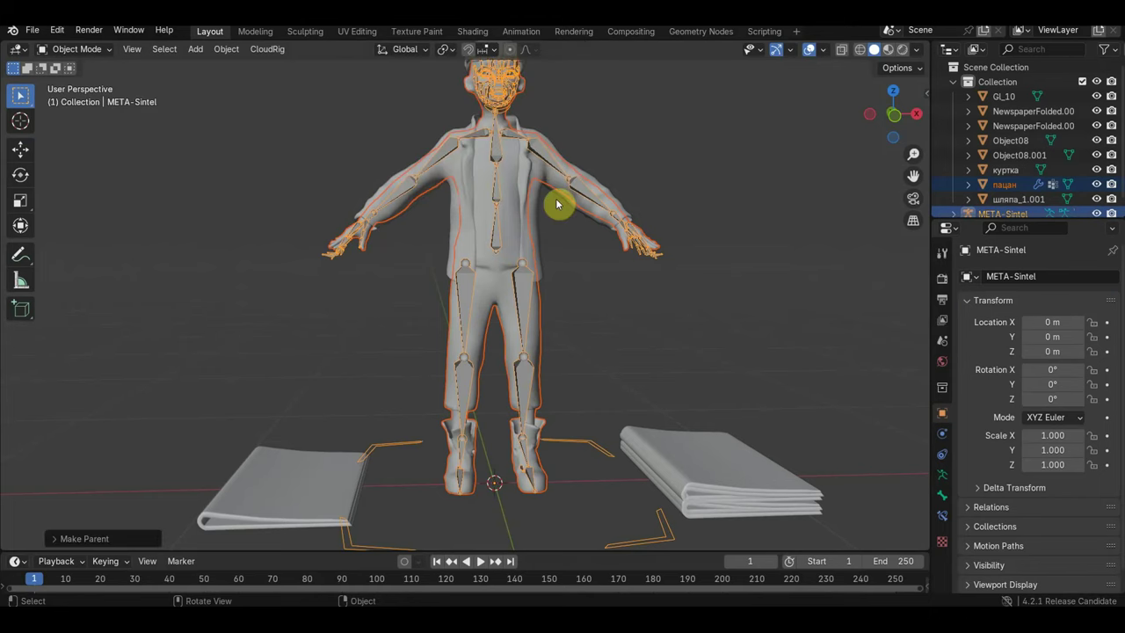
scroll(575, 209, "down", 2)
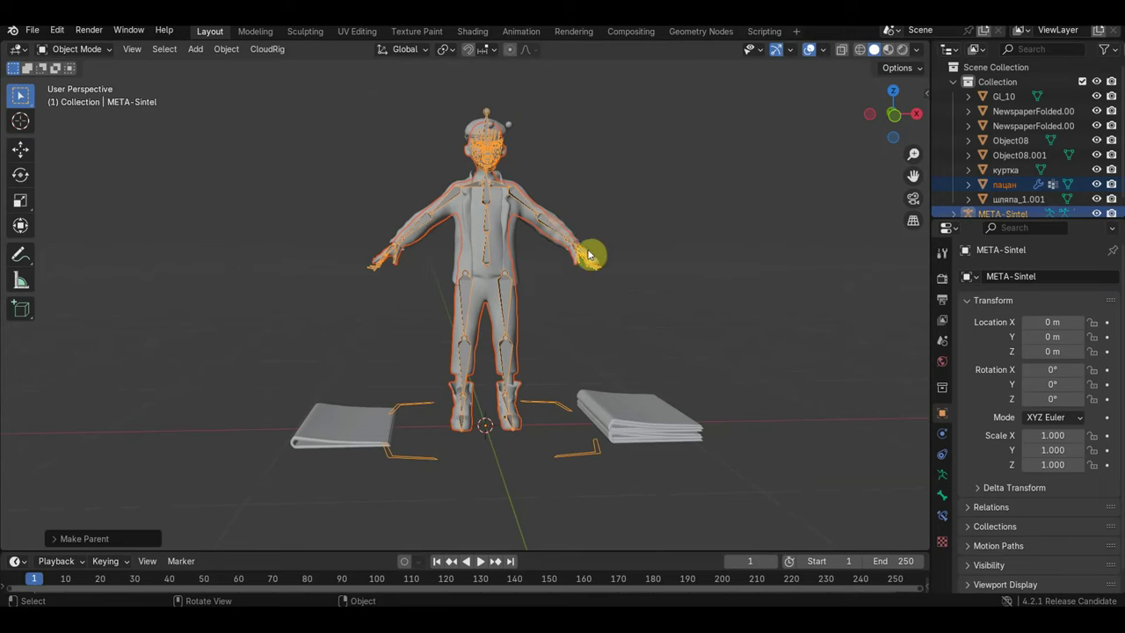
Select only the META-Sintel armature and browse its data, bone and bone-constraint properties
left_click(490, 114)
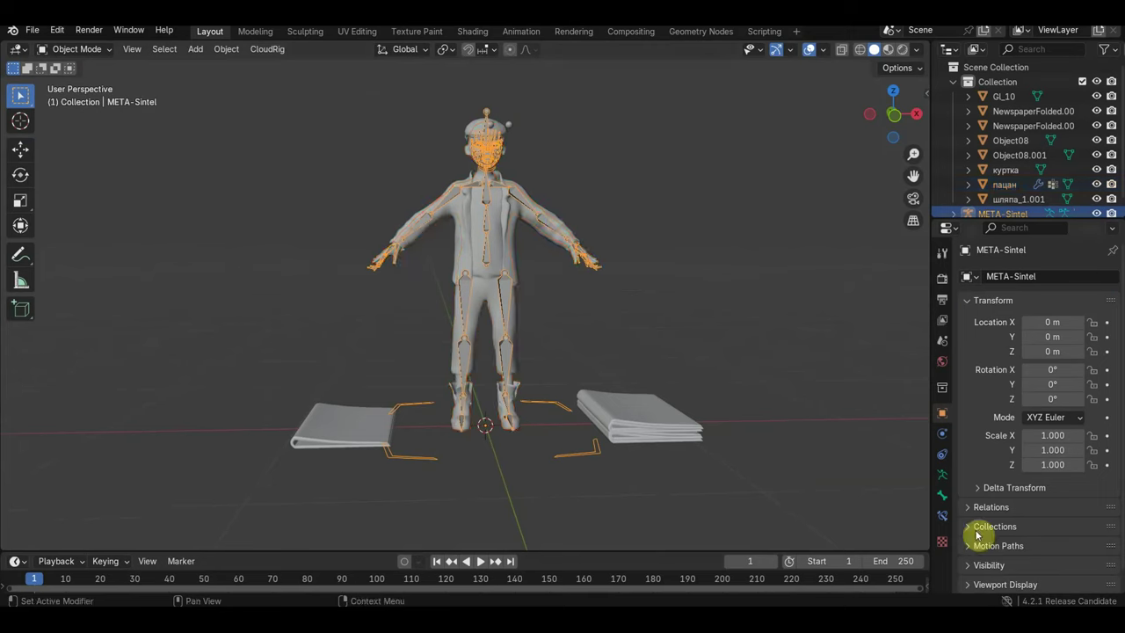
left_click(942, 474)
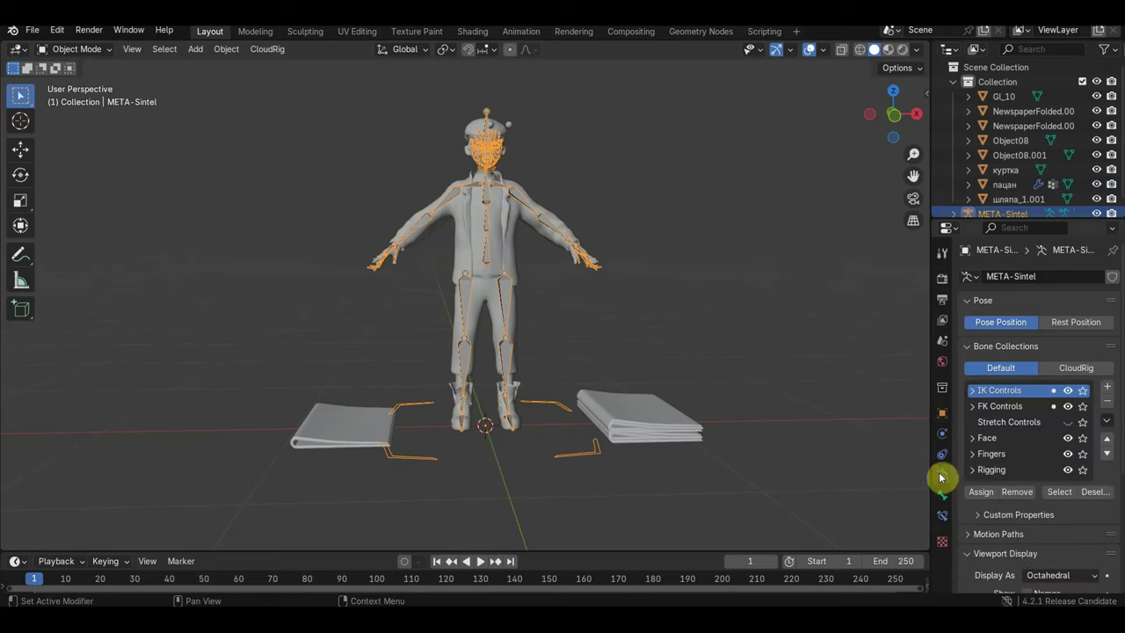
scroll(1029, 515, "down", 2)
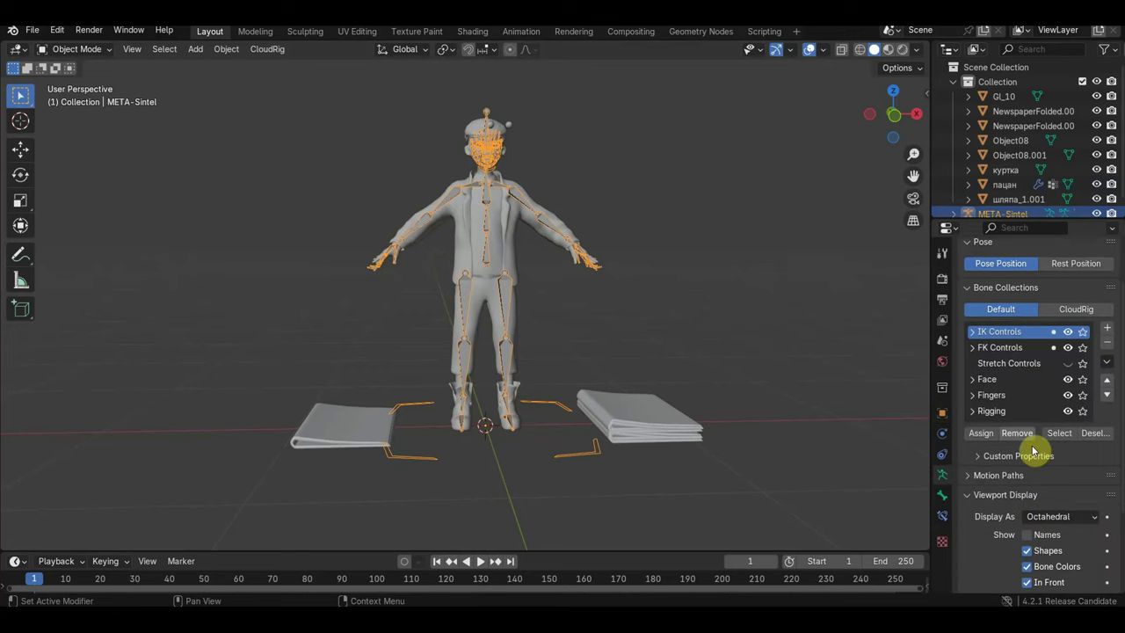
left_click(942, 496)
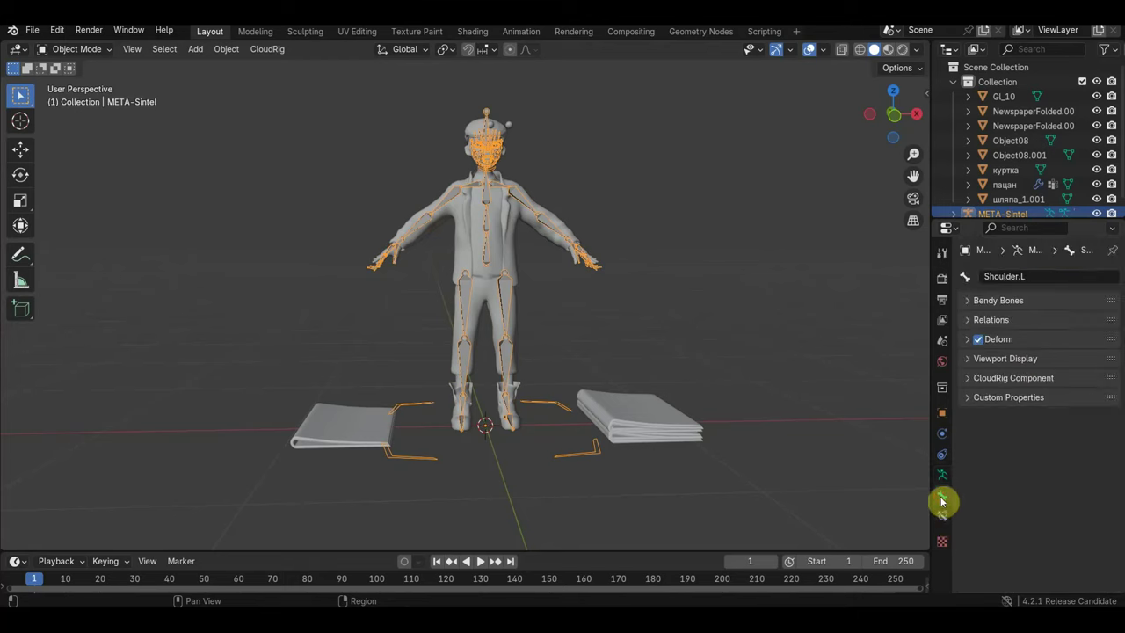
left_click(943, 516)
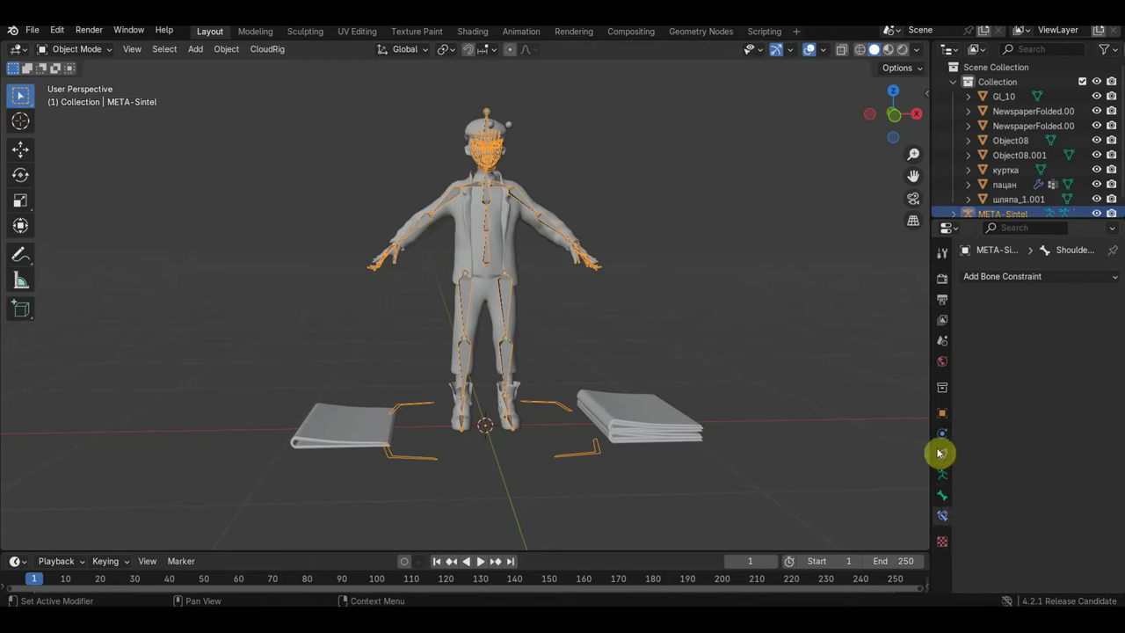
Collapse Viewport Display, expand CloudRig and attempt Re-Generate CloudRig, which fails with the view-layer error
left_click(943, 475)
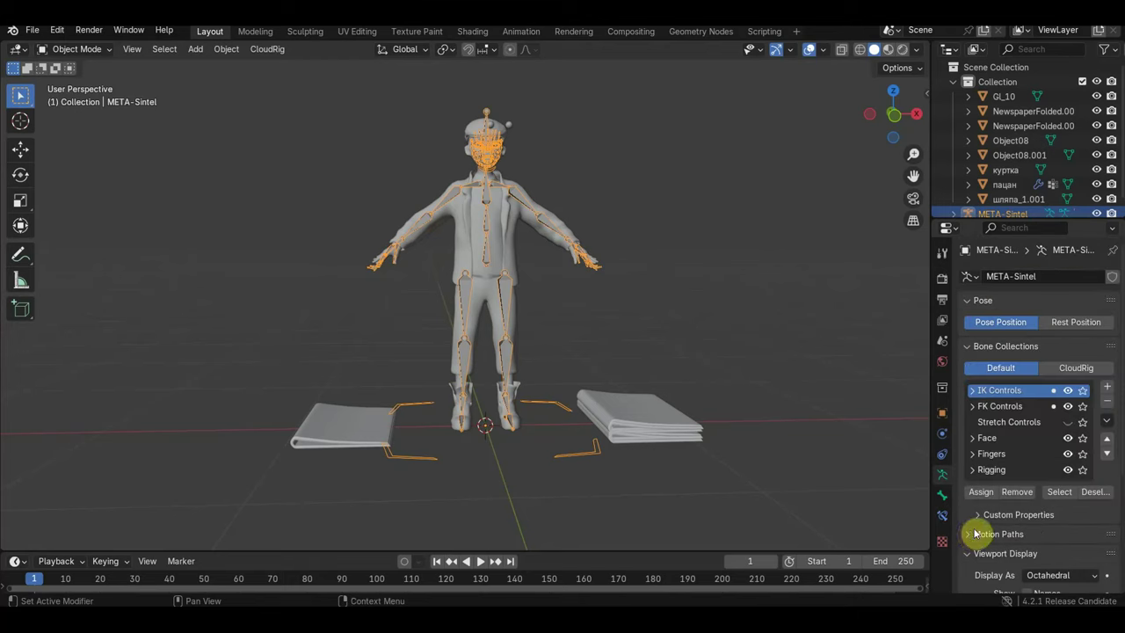
scroll(1011, 534, "down", 1)
scroll(1049, 533, "down", 2)
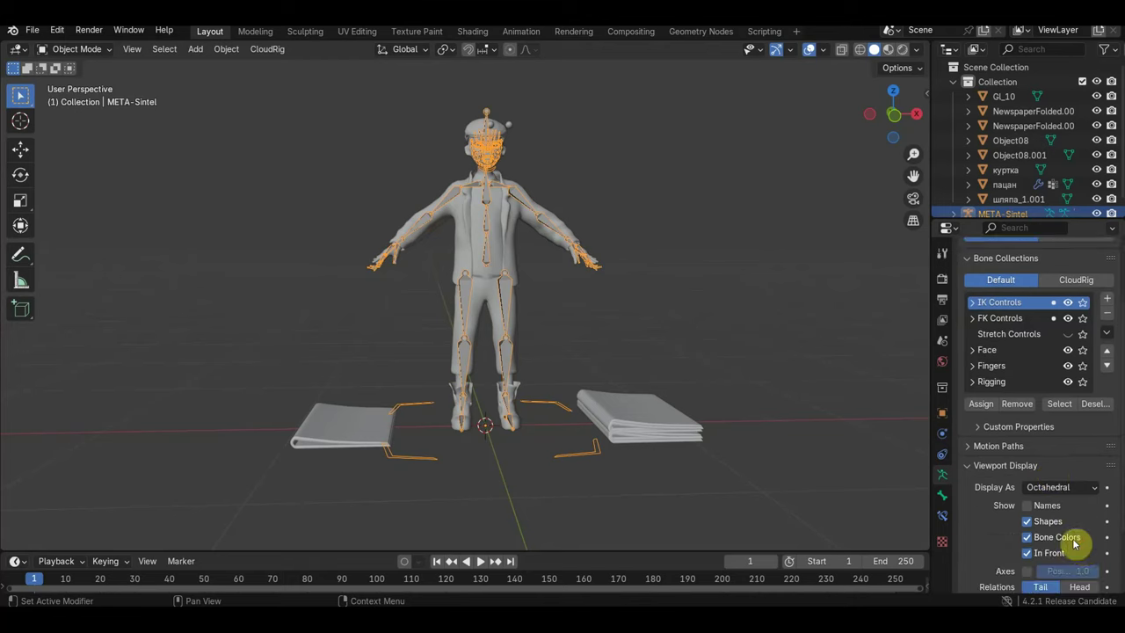
left_click(977, 466)
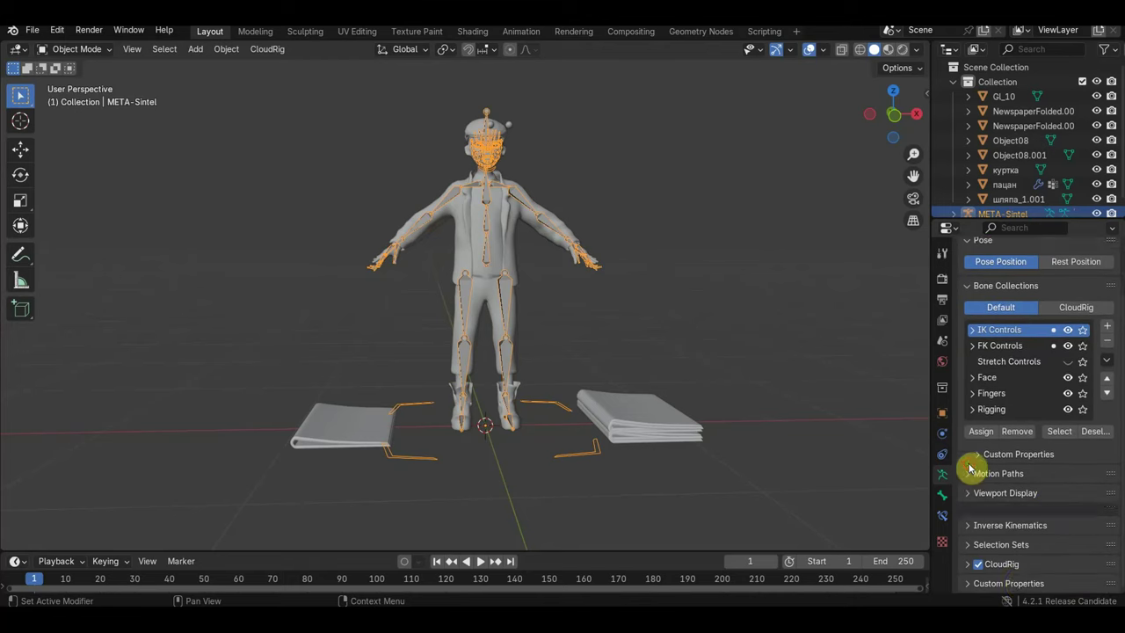
left_click(966, 566)
scroll(1055, 559, "down", 3)
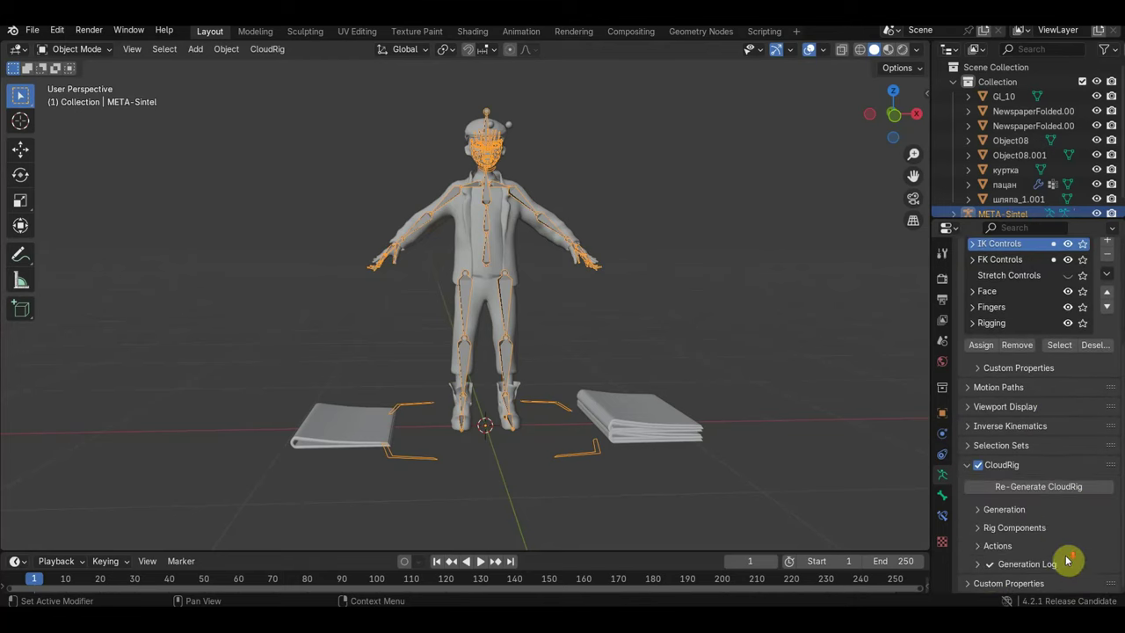
left_click(1033, 487)
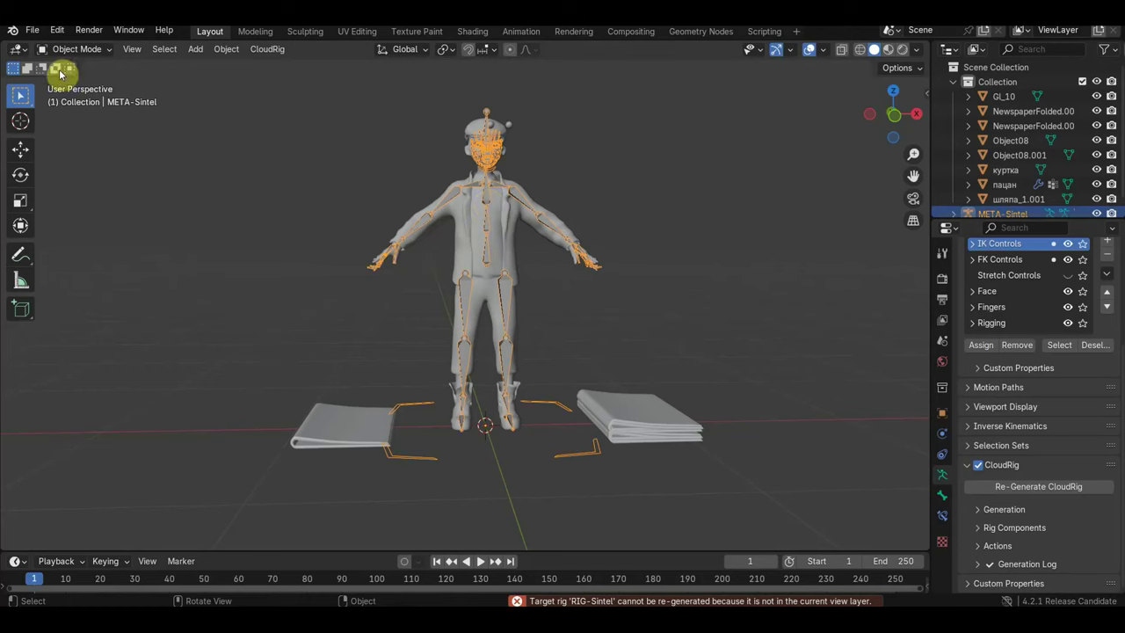
Reopen untitled.blend from recent files, discarding changes and ignoring the Python script warning
left_click(29, 32)
mouse_move(68, 76)
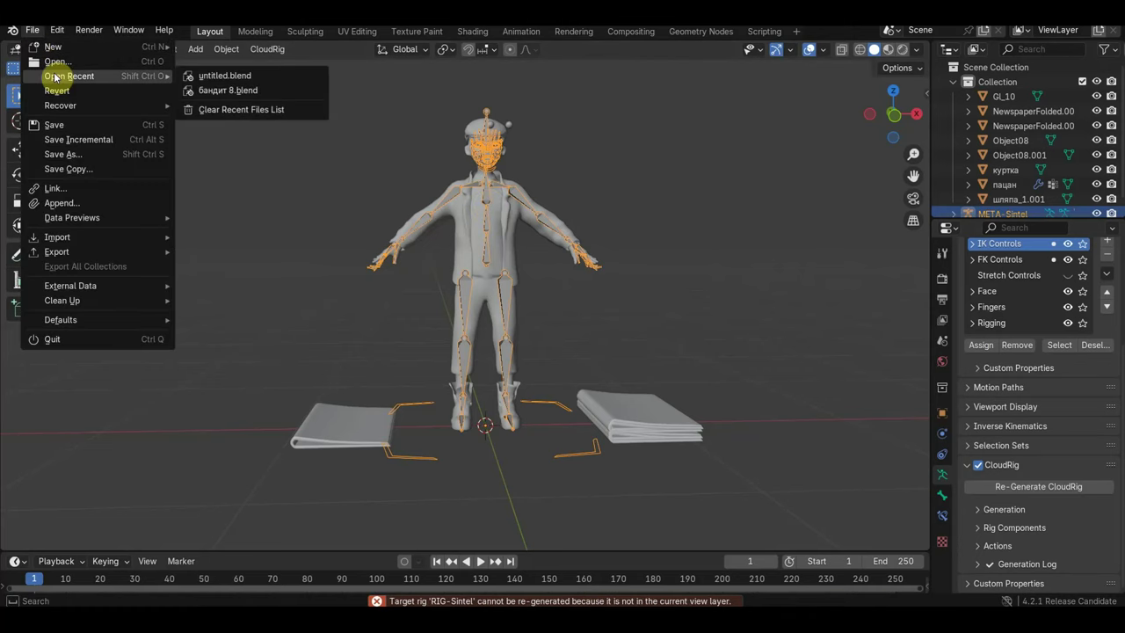
left_click(221, 76)
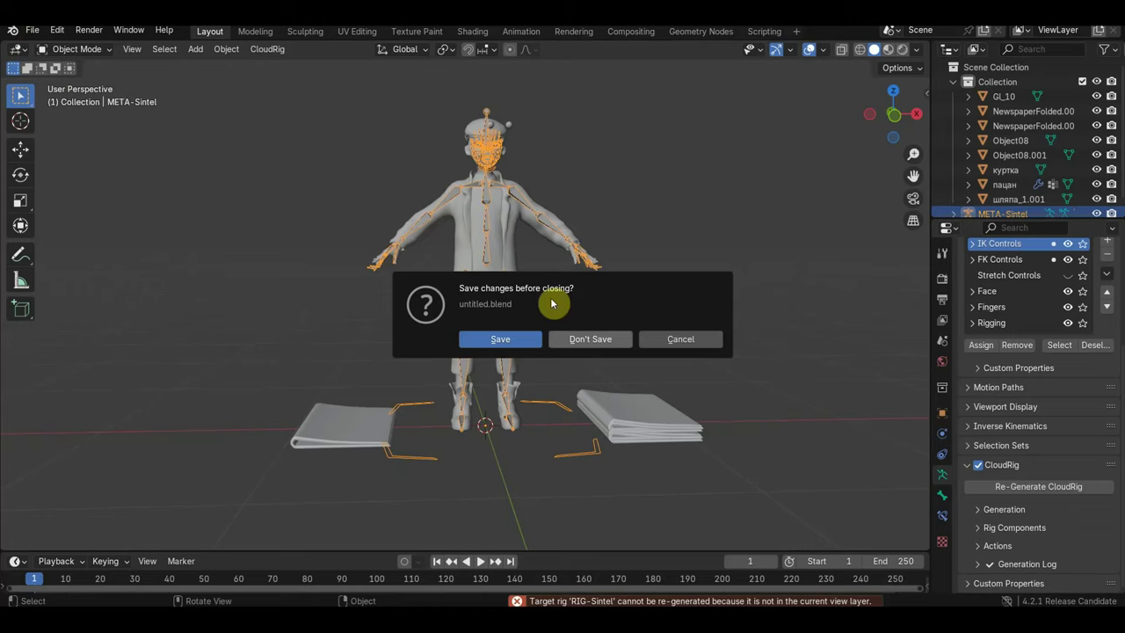
left_click(589, 340)
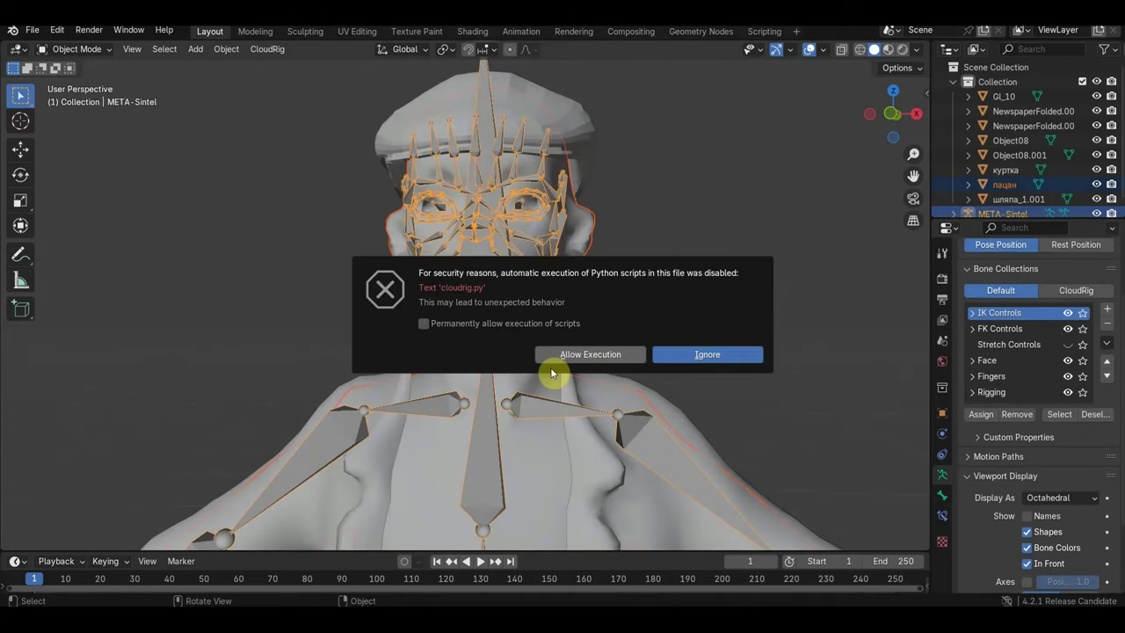
left_click(675, 371)
scroll(719, 410, "down", 3)
scroll(610, 343, "down", 2)
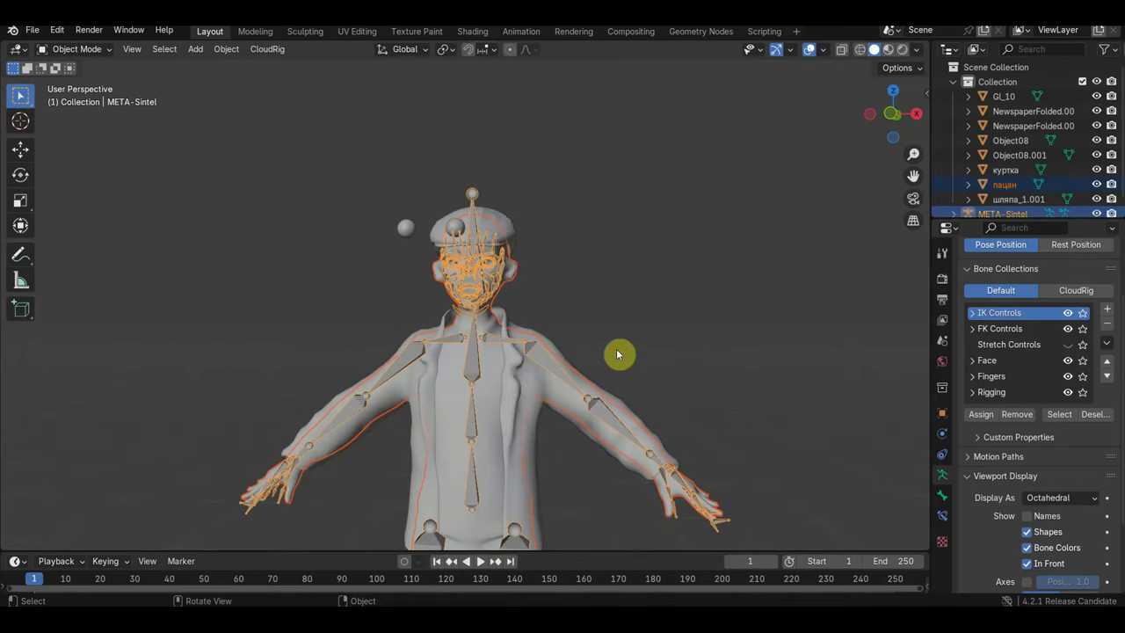
Delete the пацан mesh's shape keys, then retry Re-Generate CloudRig on META-Sintel, which fails again
left_click(498, 395)
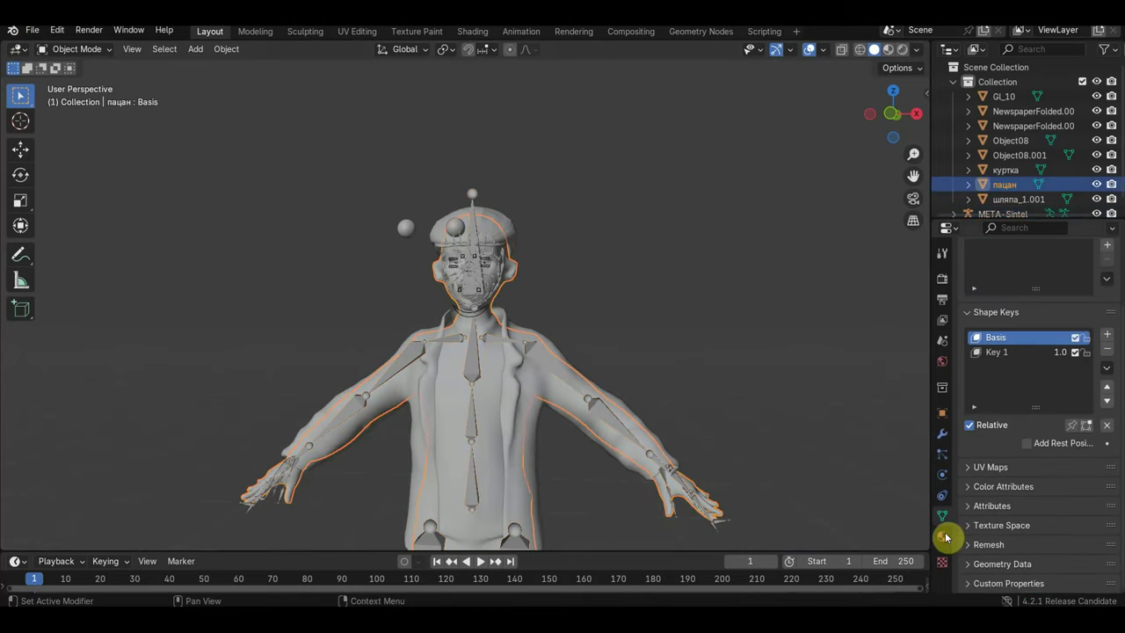
left_click(1108, 351)
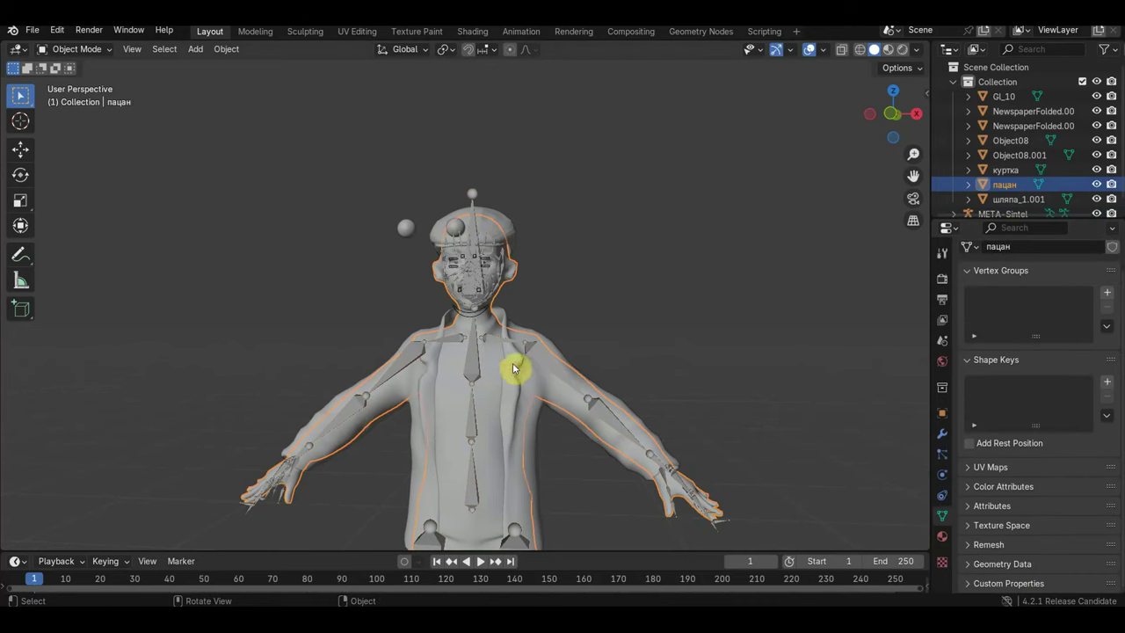
left_click(467, 195)
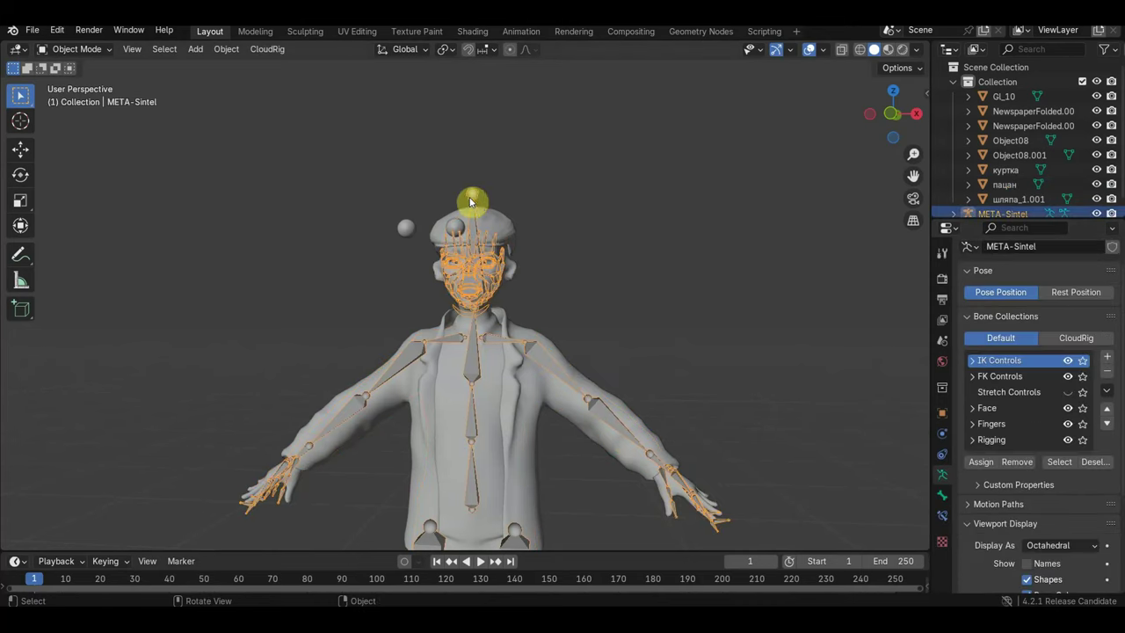
scroll(986, 516, "down", 5)
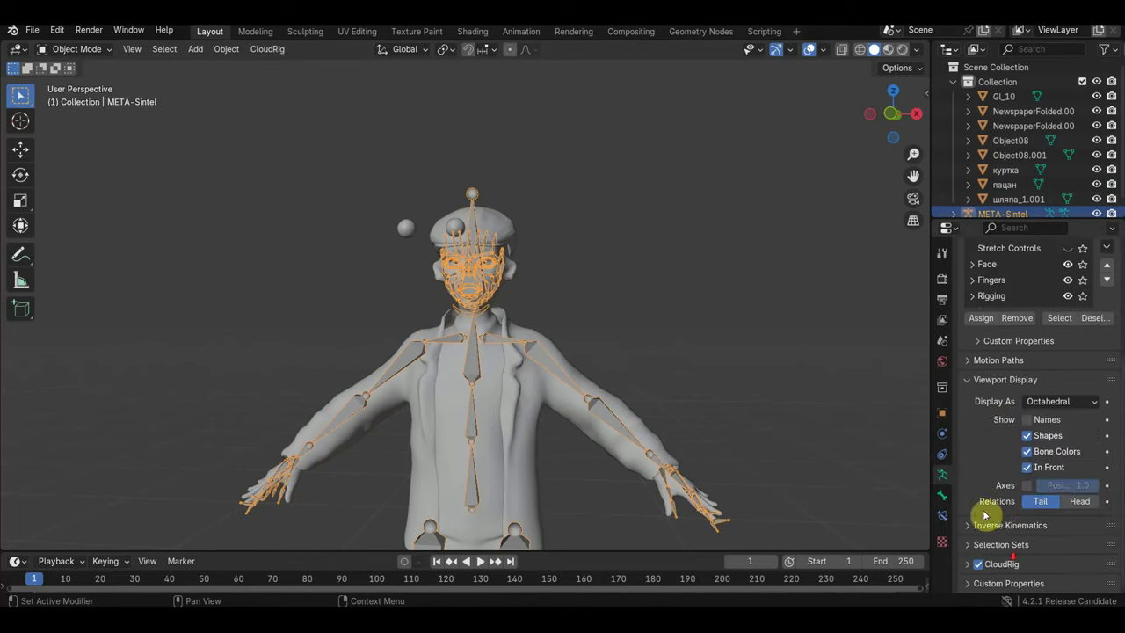
left_click(972, 564)
left_click(1037, 491)
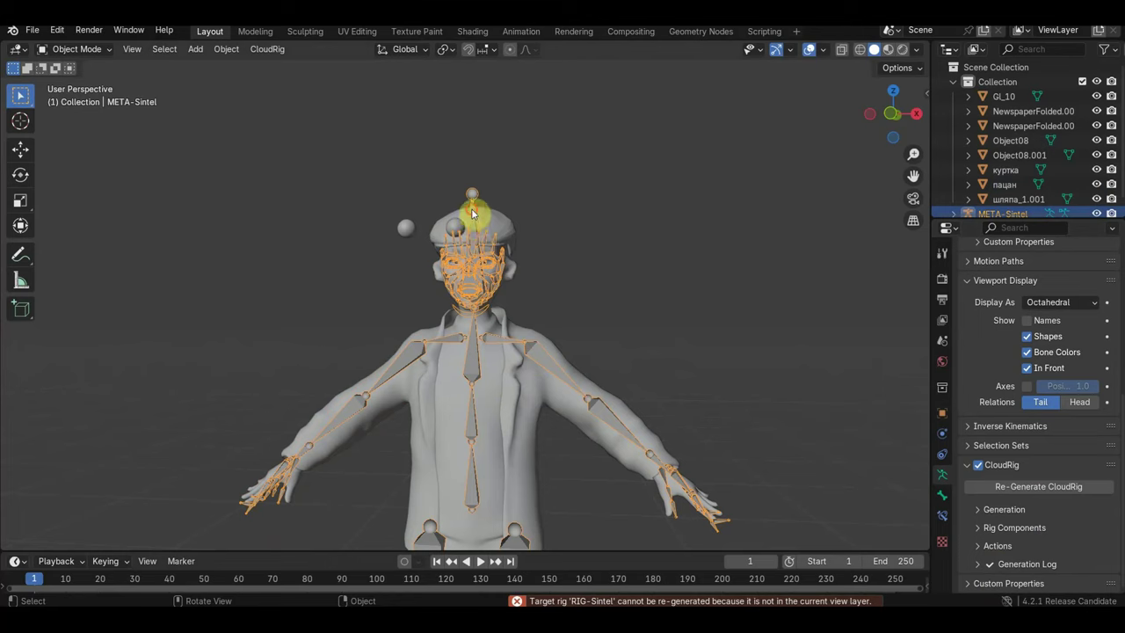
scroll(532, 259, "down", 2)
scroll(572, 286, "down", 2)
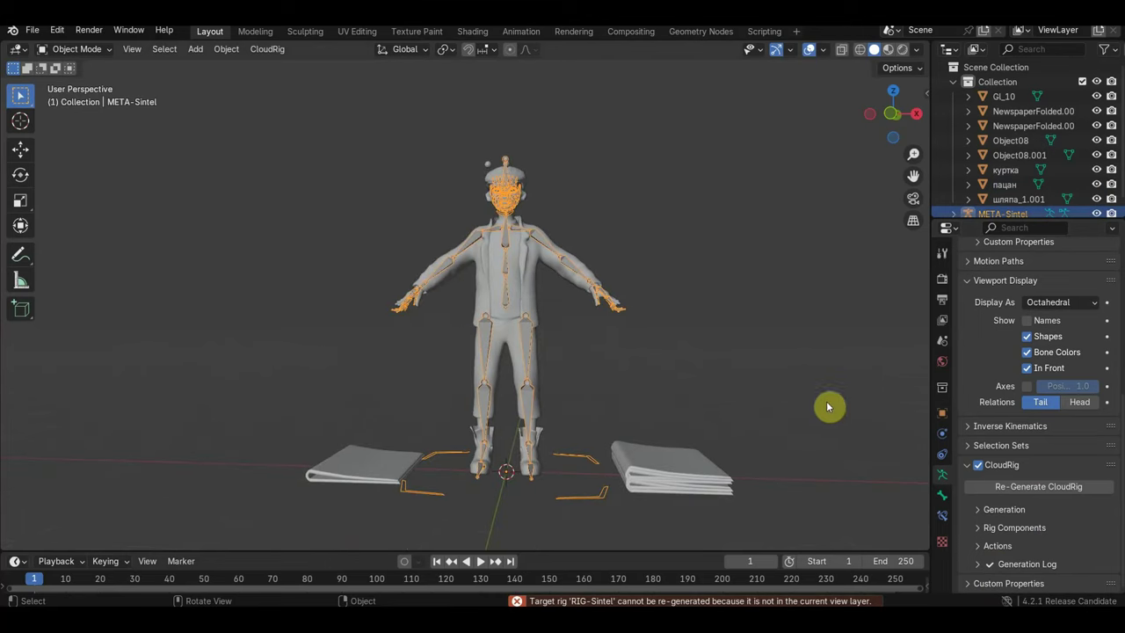
left_click(81, 50)
left_click(81, 94)
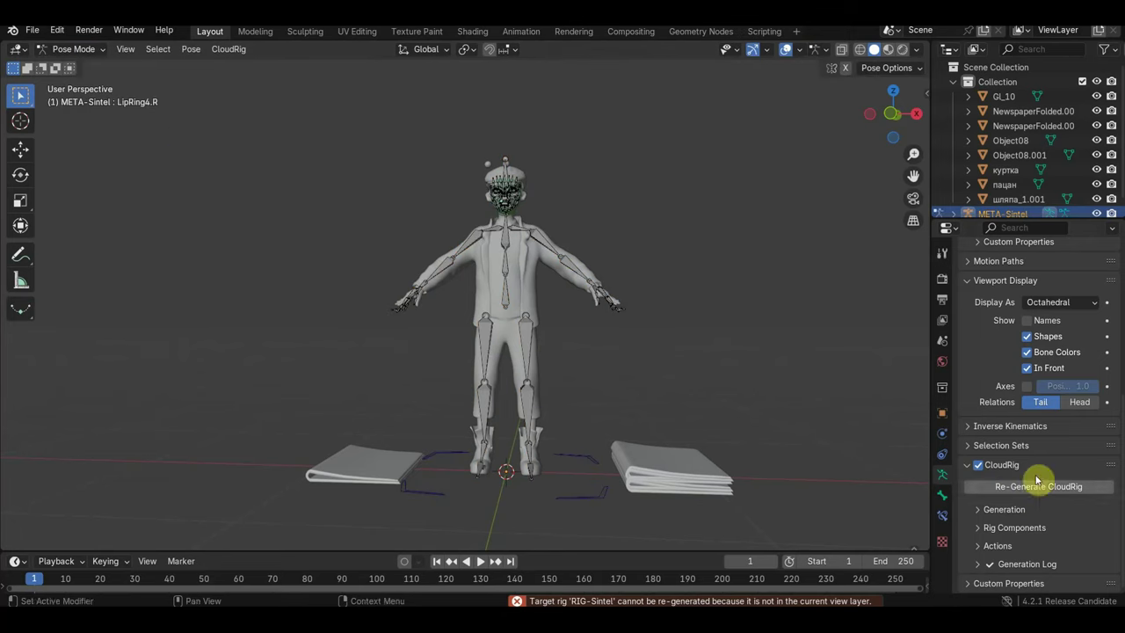
left_click_drag(607, 532, 358, 60)
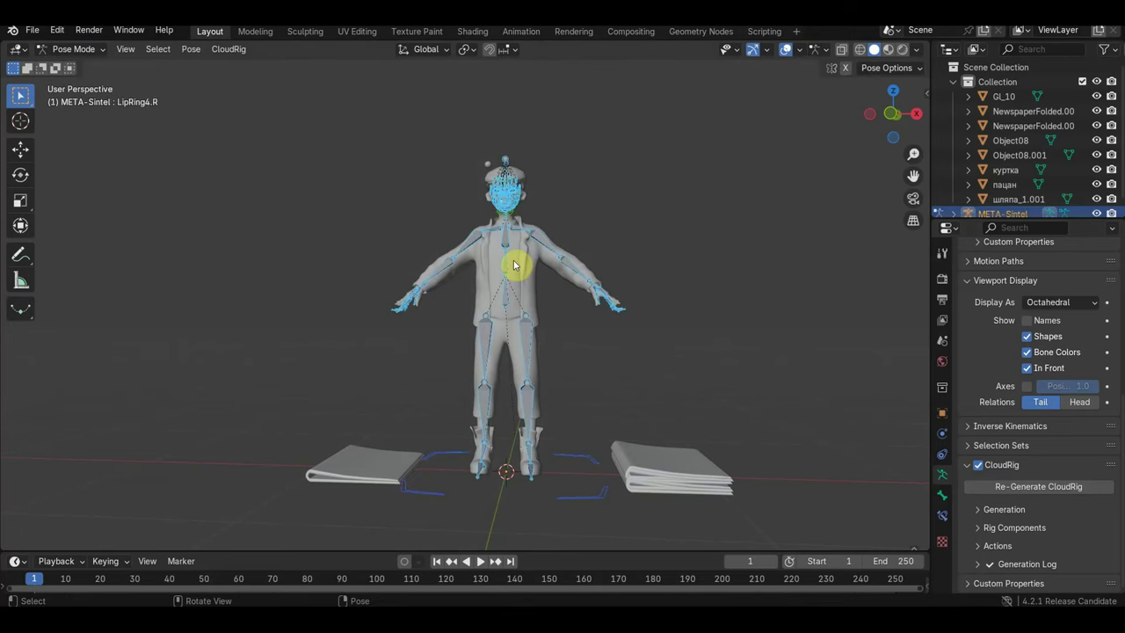
left_click(1015, 498)
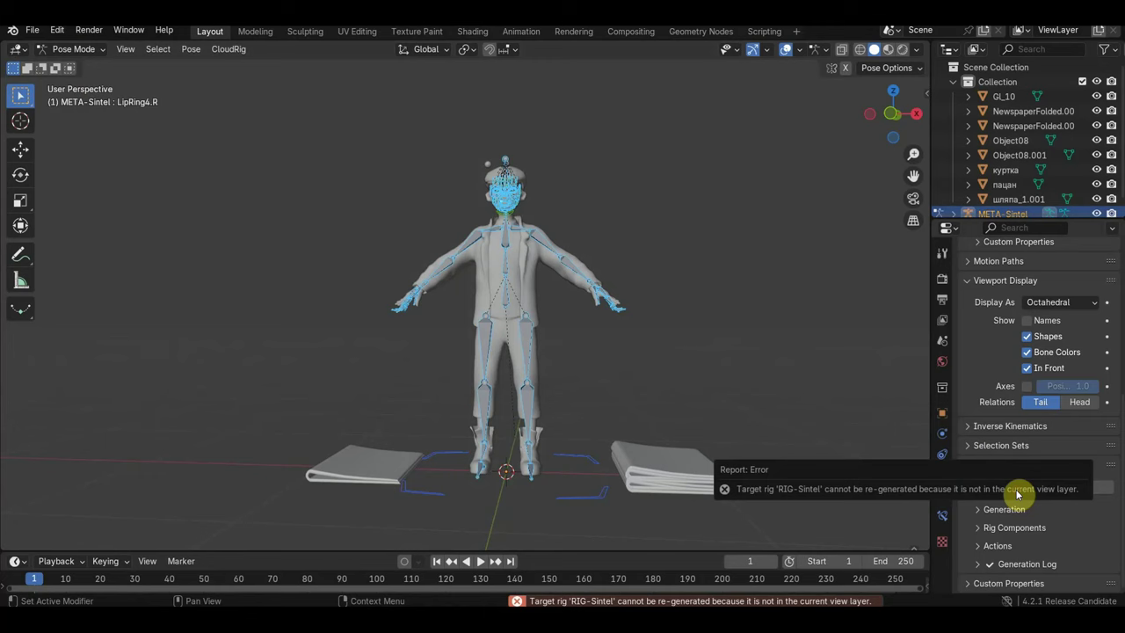
left_click(753, 384)
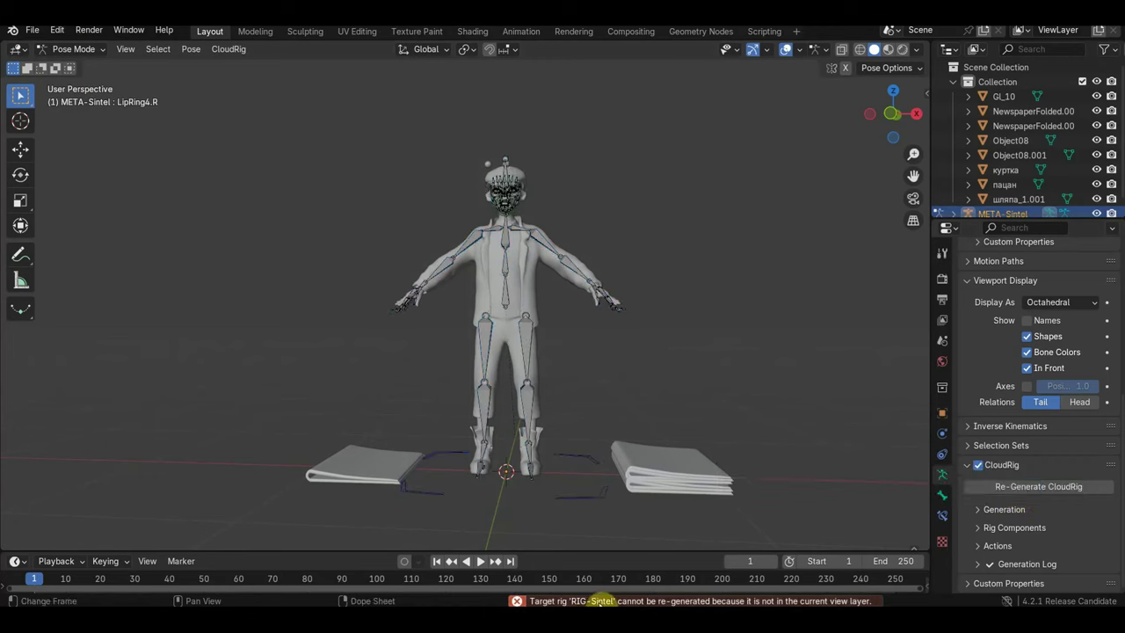
left_click(70, 49)
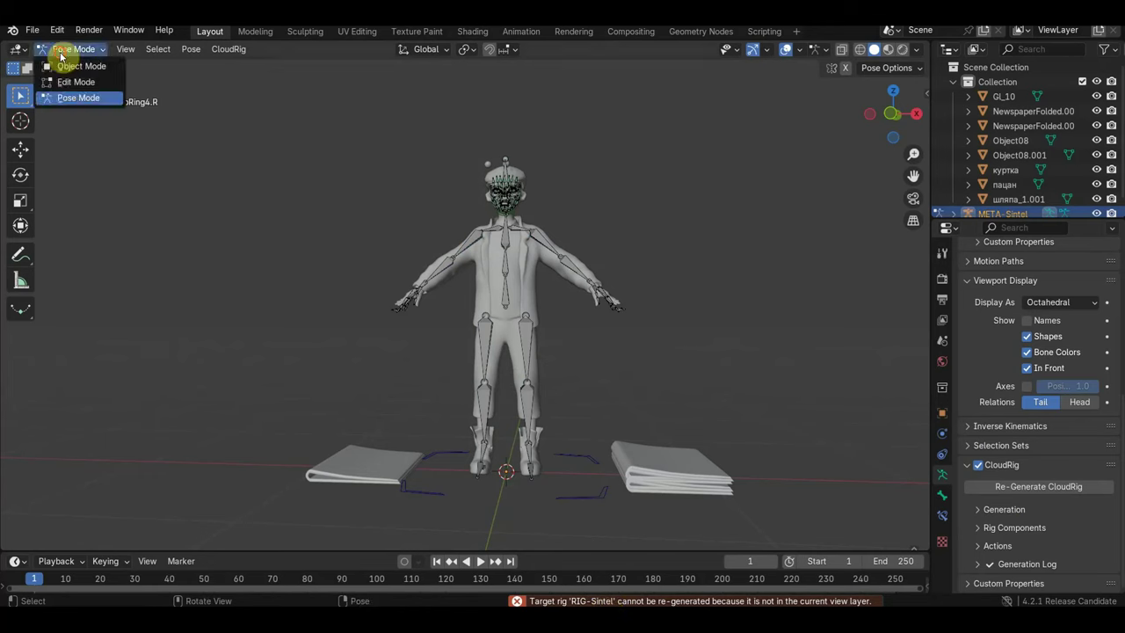
left_click(69, 67)
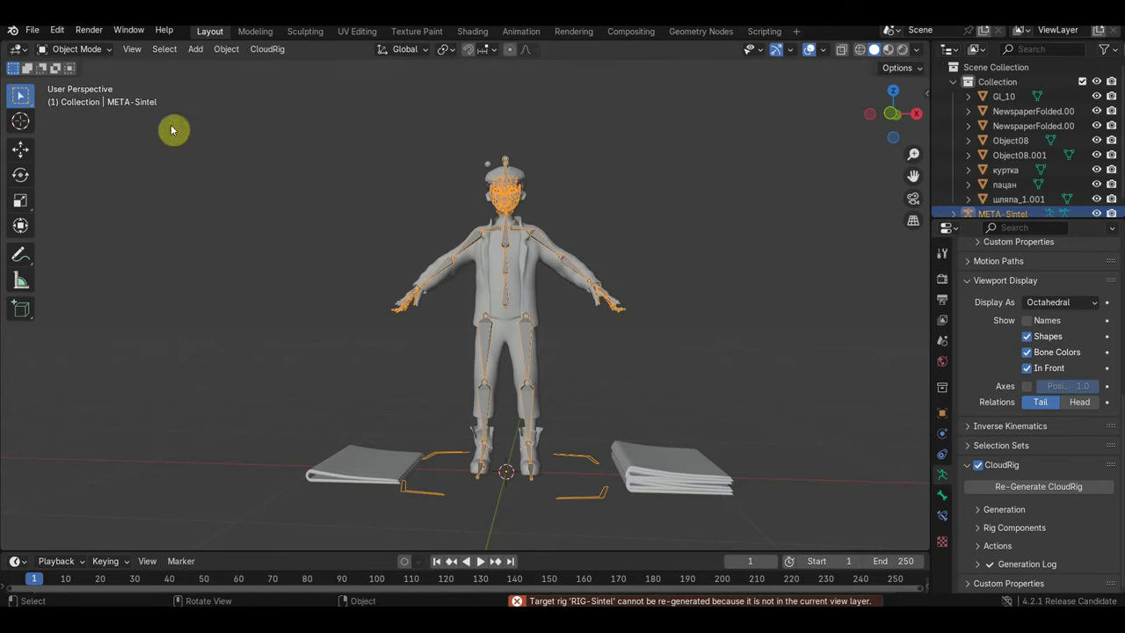
Add a Decimate modifier (ratio 0.8134) to the пацан mesh and apply it, leaving 12645 faces
left_click(514, 262)
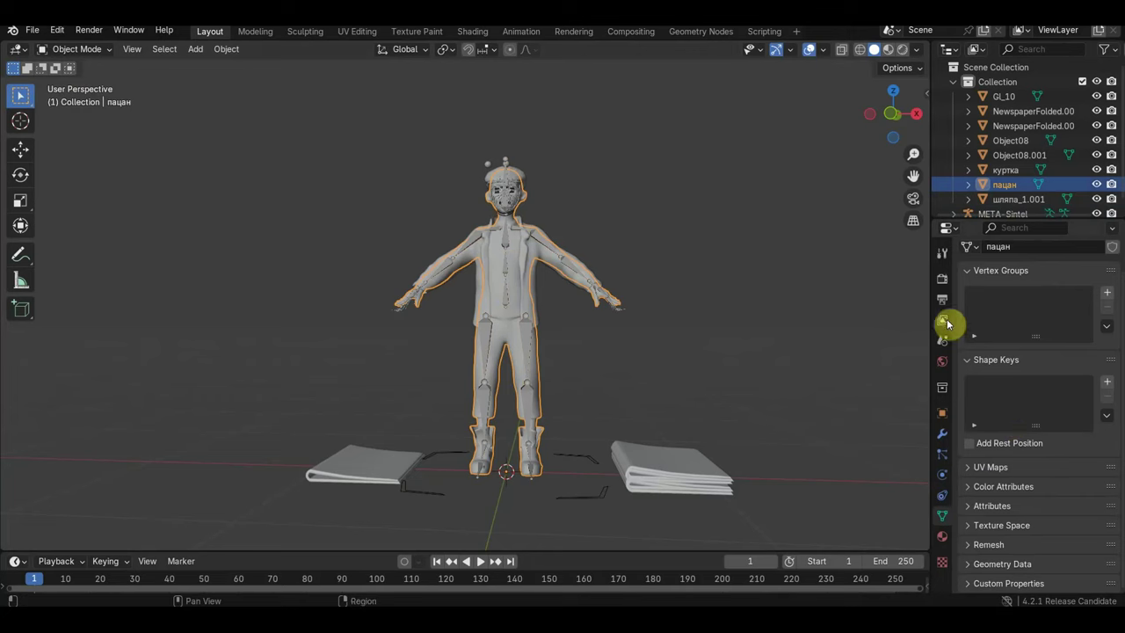
left_click(942, 434)
left_click(1029, 278)
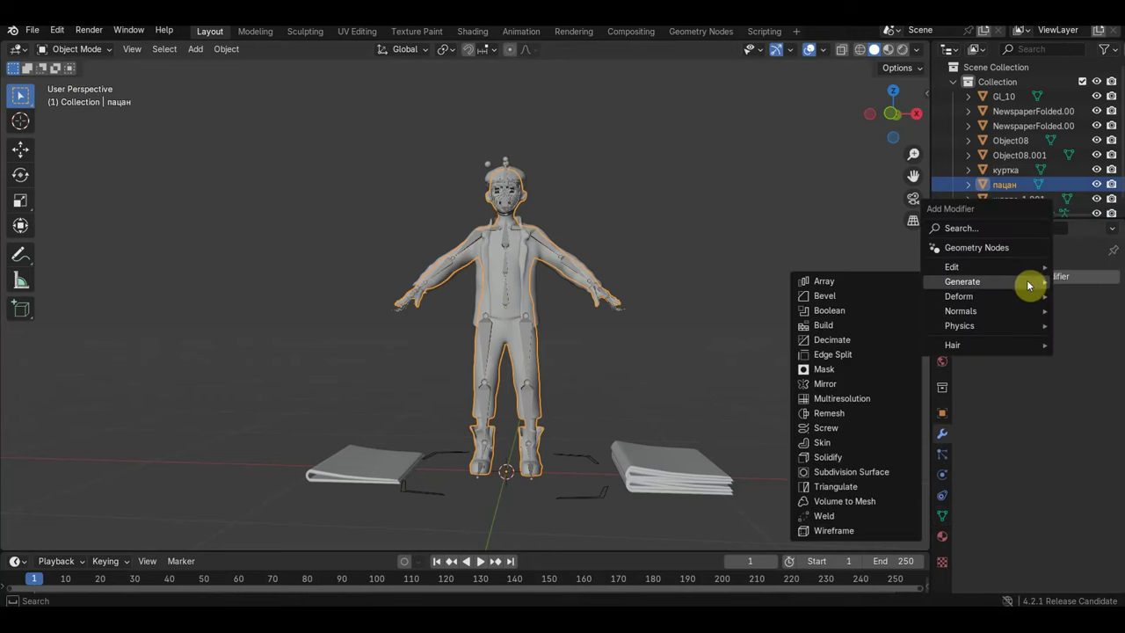
left_click(848, 340)
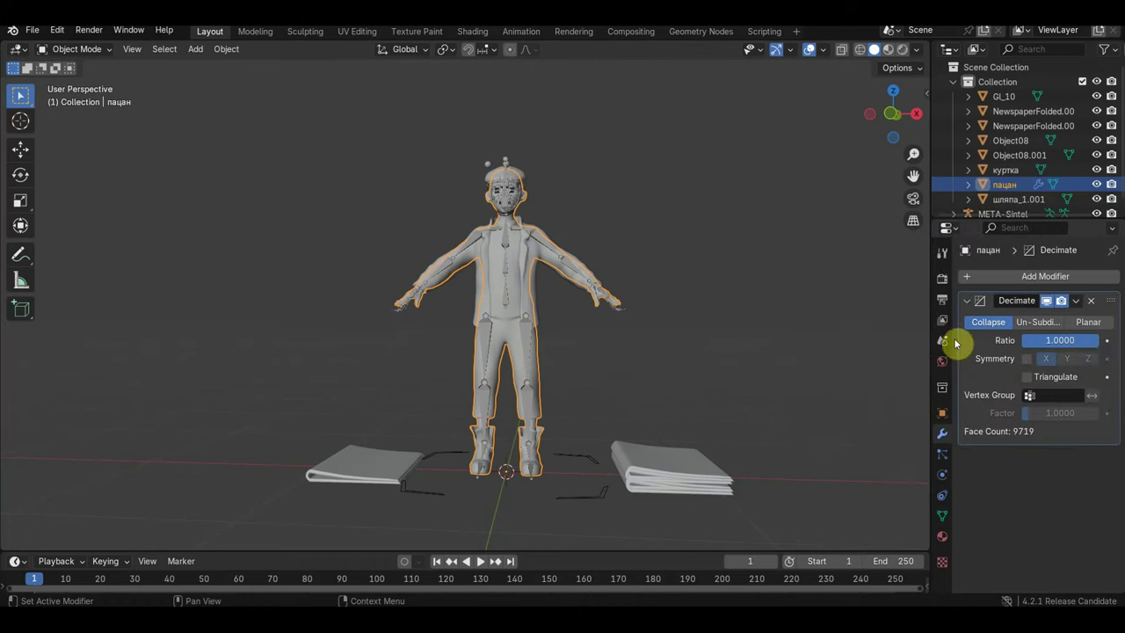
left_click(1076, 301)
left_click(1028, 319)
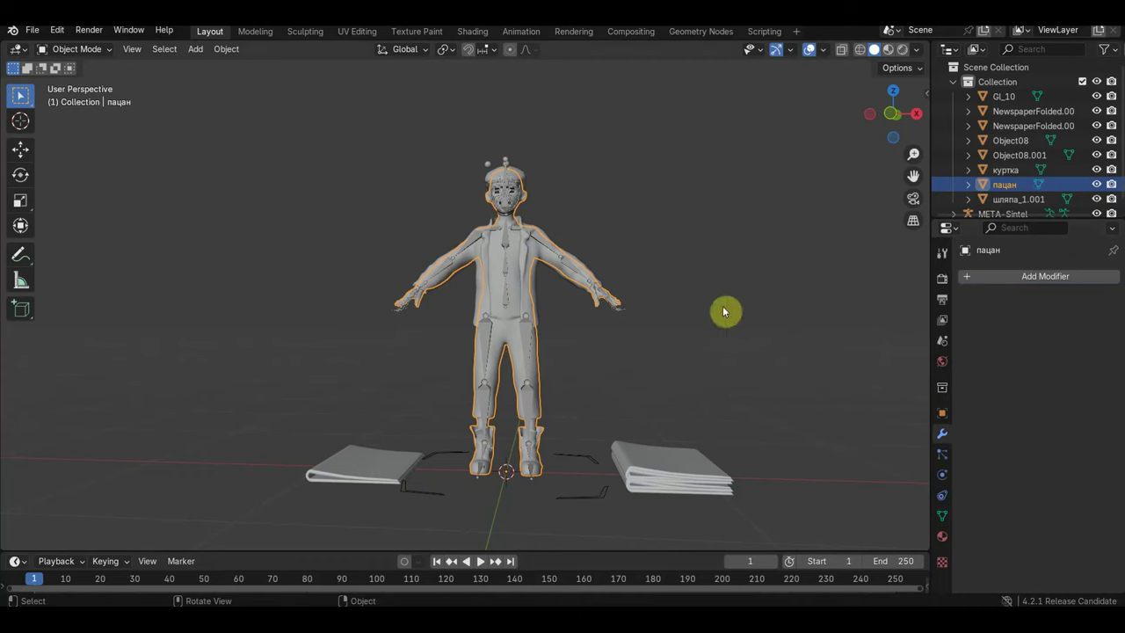
Parent the пацан mesh to META-Sintel with automatic weights
left_click(507, 162, "shift")
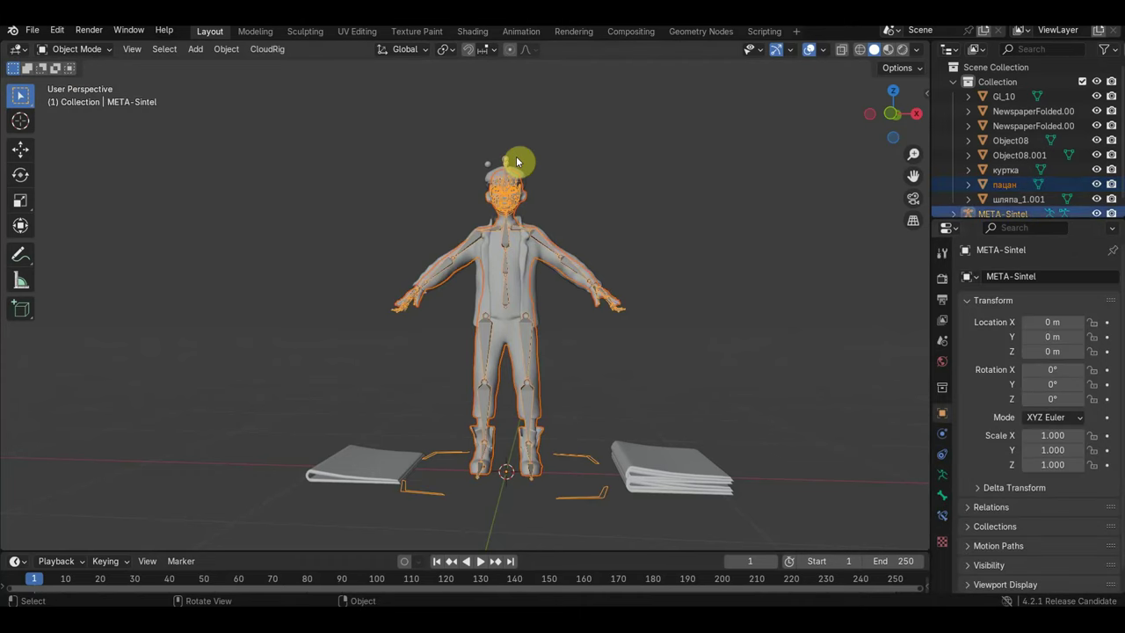
key("ctrl+p")
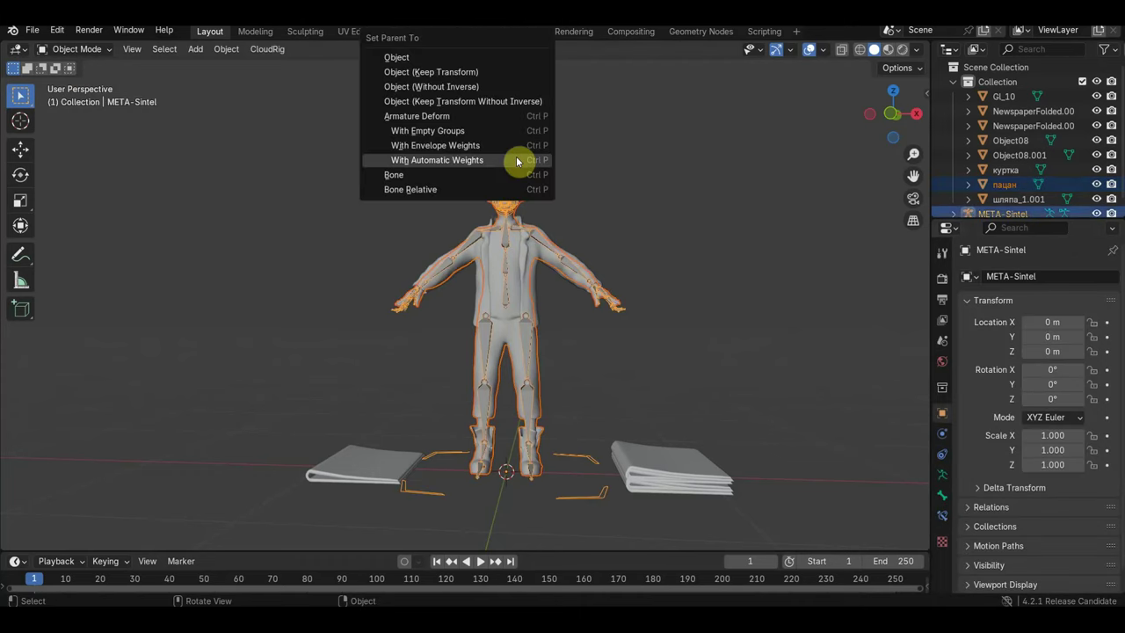
left_click(516, 159)
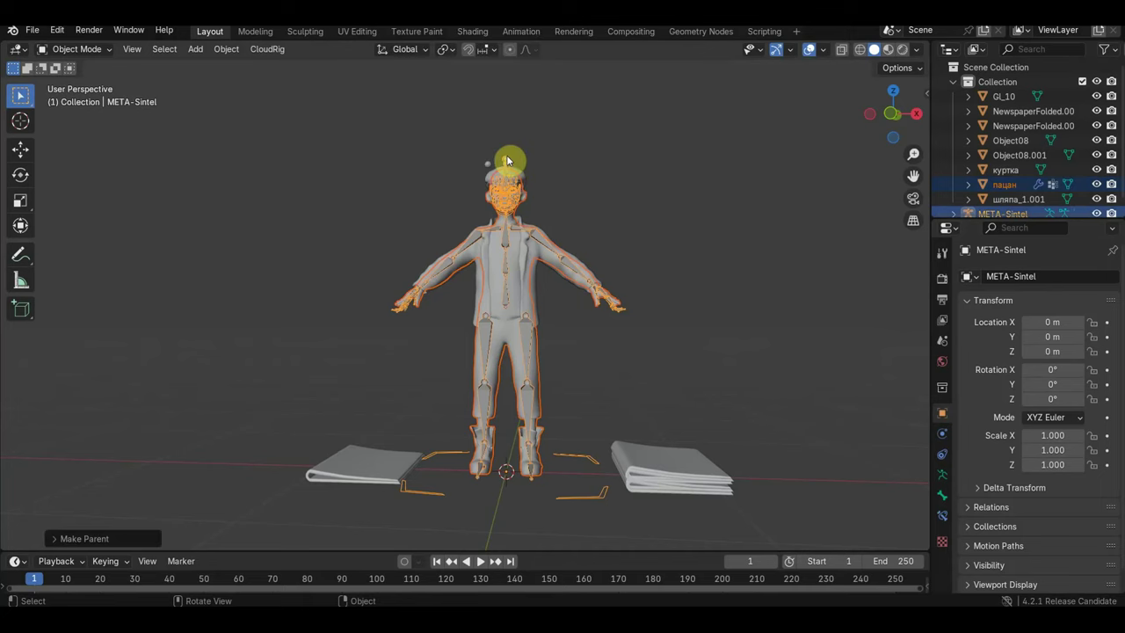
Select only META-Sintel and retry Re-Generate CloudRig; the RIG-Sintel view-layer error persists
left_click(506, 159)
scroll(1004, 571, "down", 1)
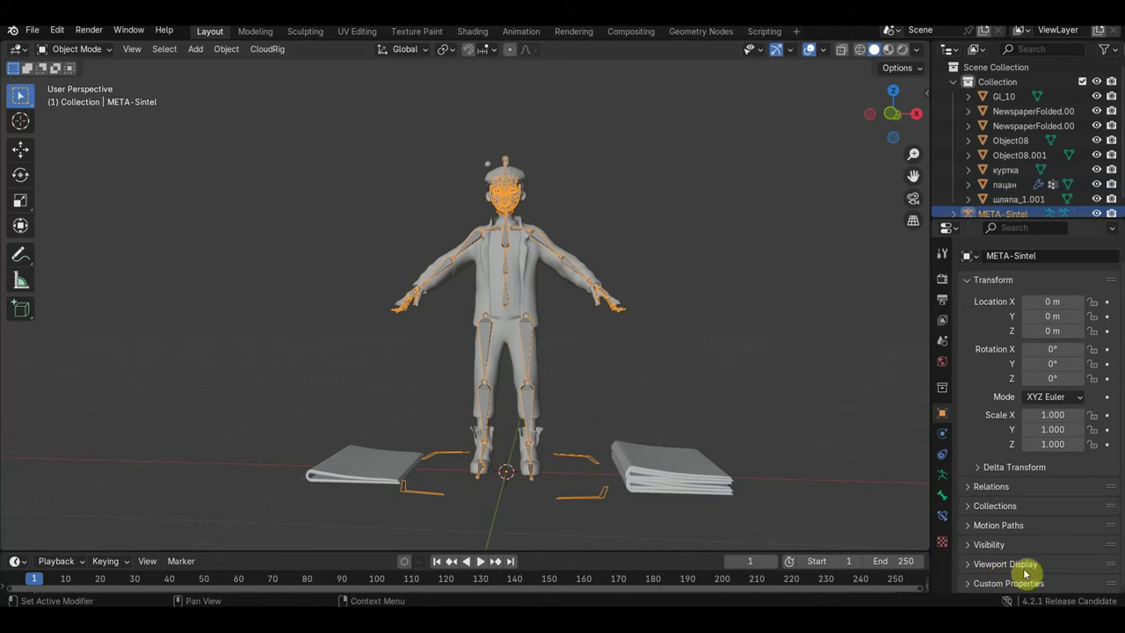
left_click(943, 499)
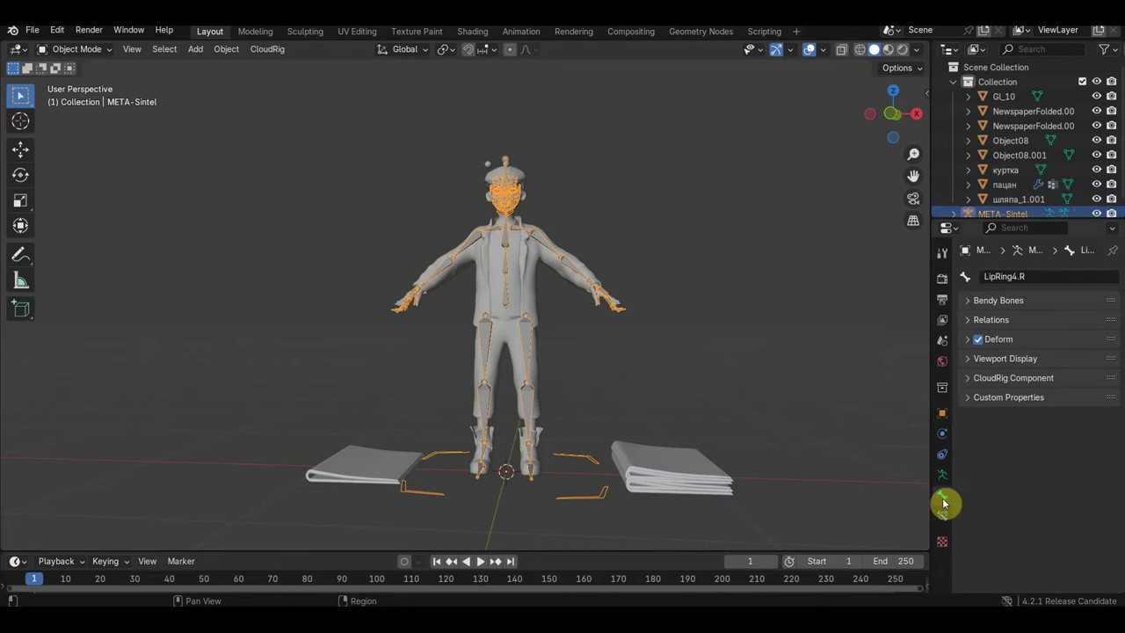
left_click(945, 482)
scroll(1002, 567, "down", 5)
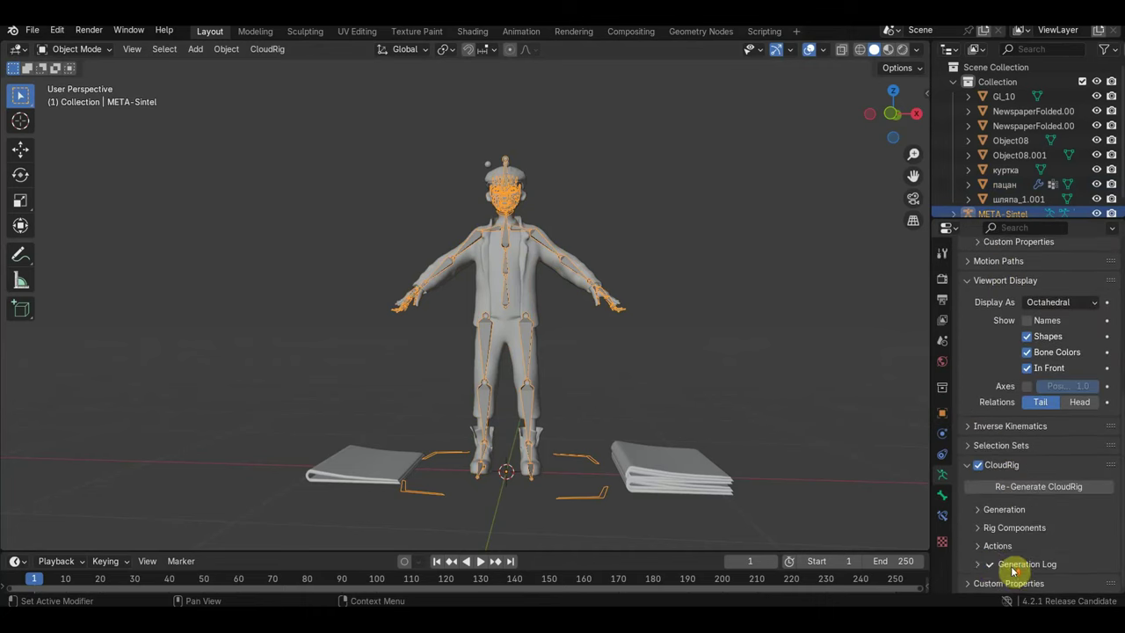
left_click(1042, 487)
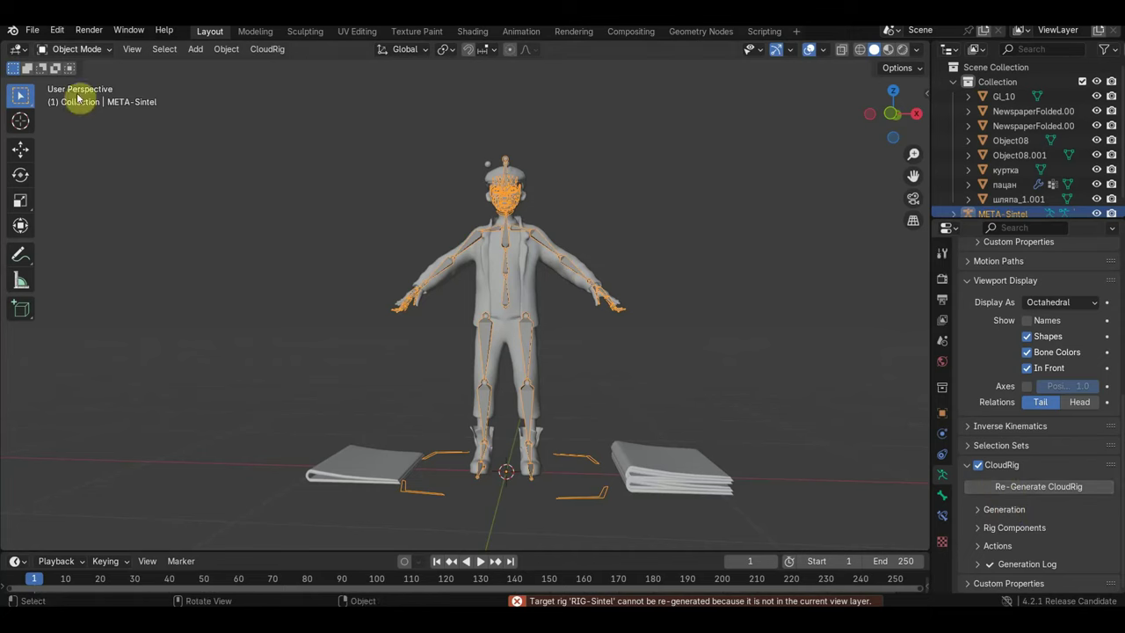
Switch META-Sintel to Pose Mode, select all its bones and retry Re-Generate CloudRig
left_click(77, 51)
left_click(92, 98)
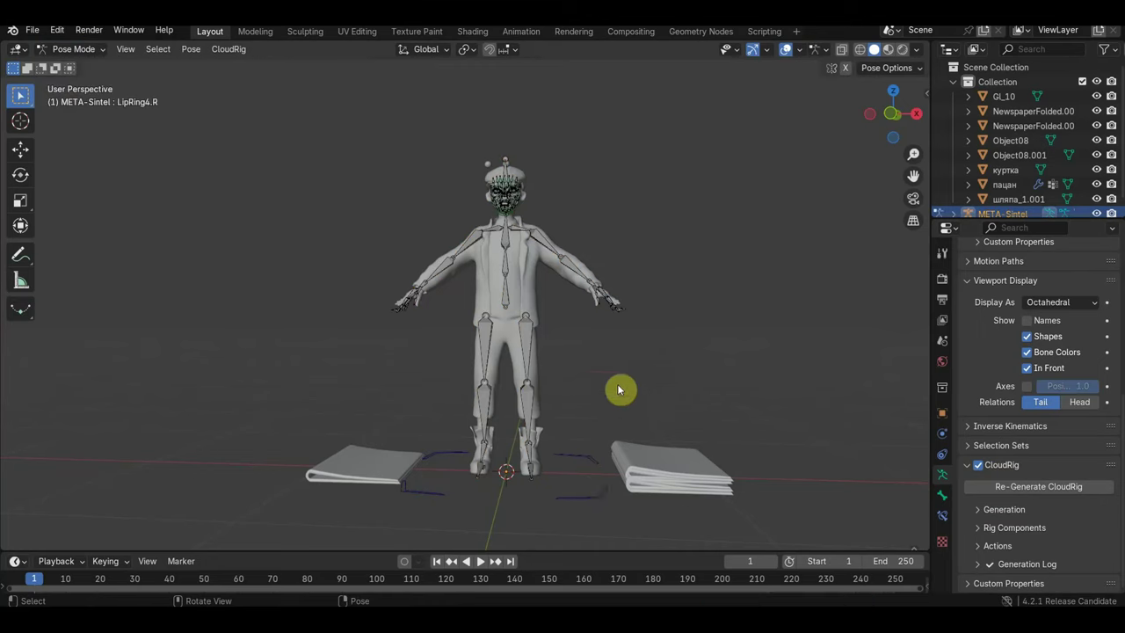
left_click_drag(594, 519, 383, 88)
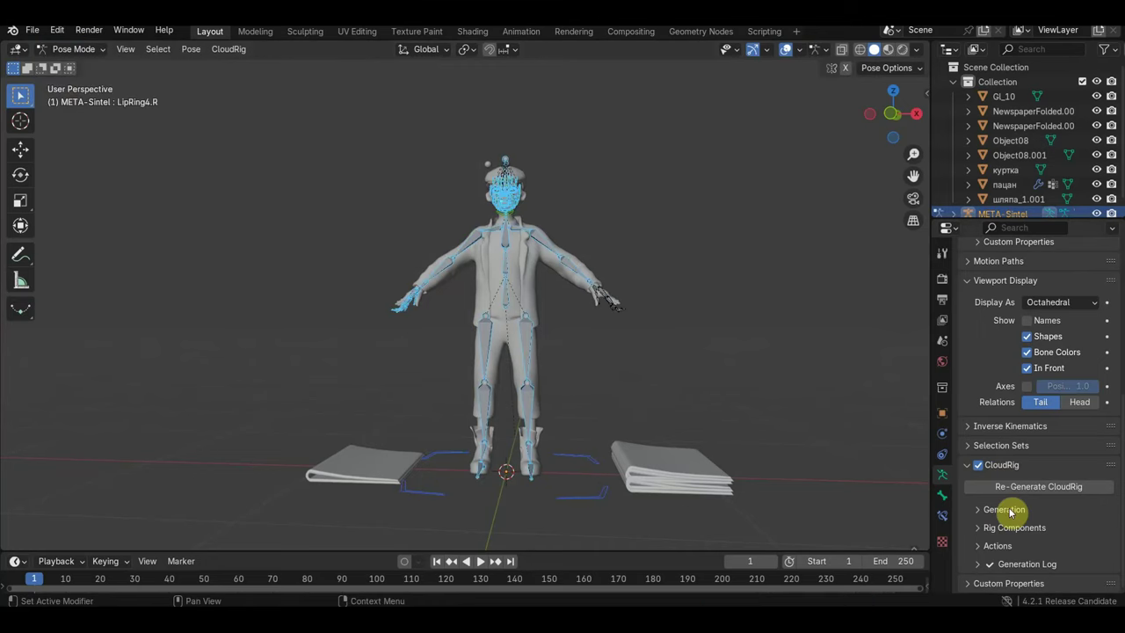
left_click(1027, 486)
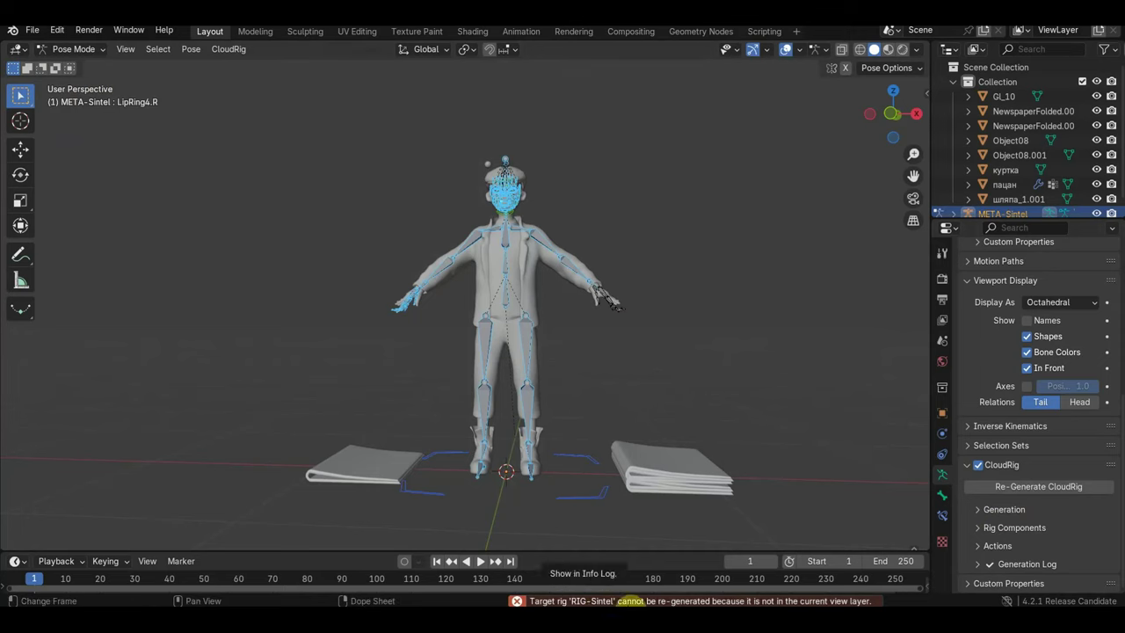
Open the Info Log and copy the latest RIG-Sintel view-layer error entry
left_click(660, 601)
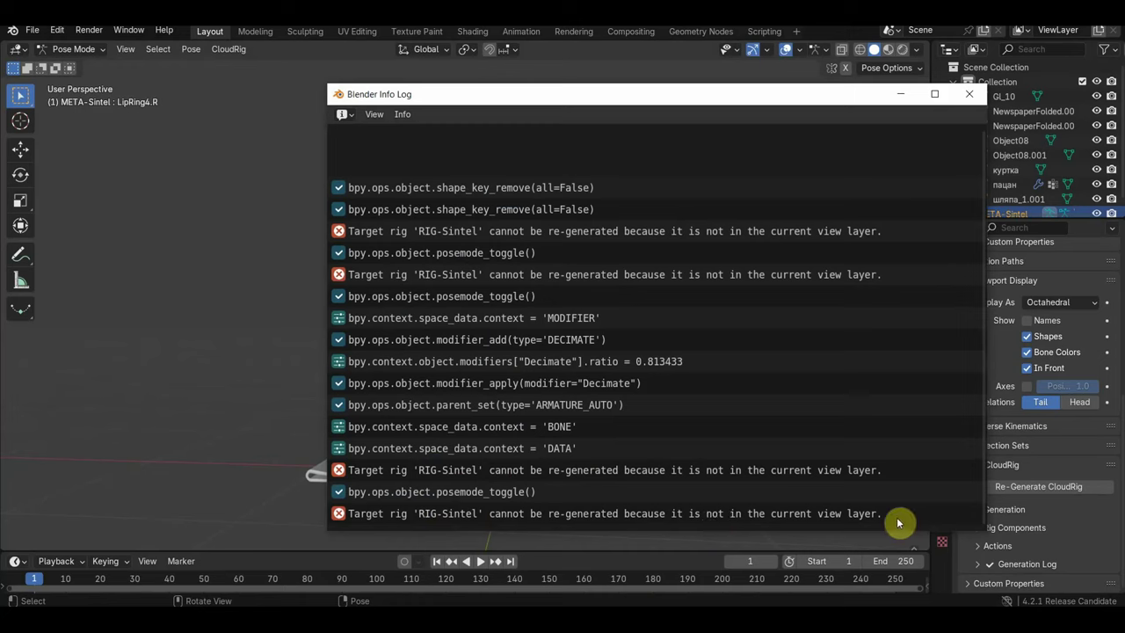
left_click(351, 513)
right_click(386, 521)
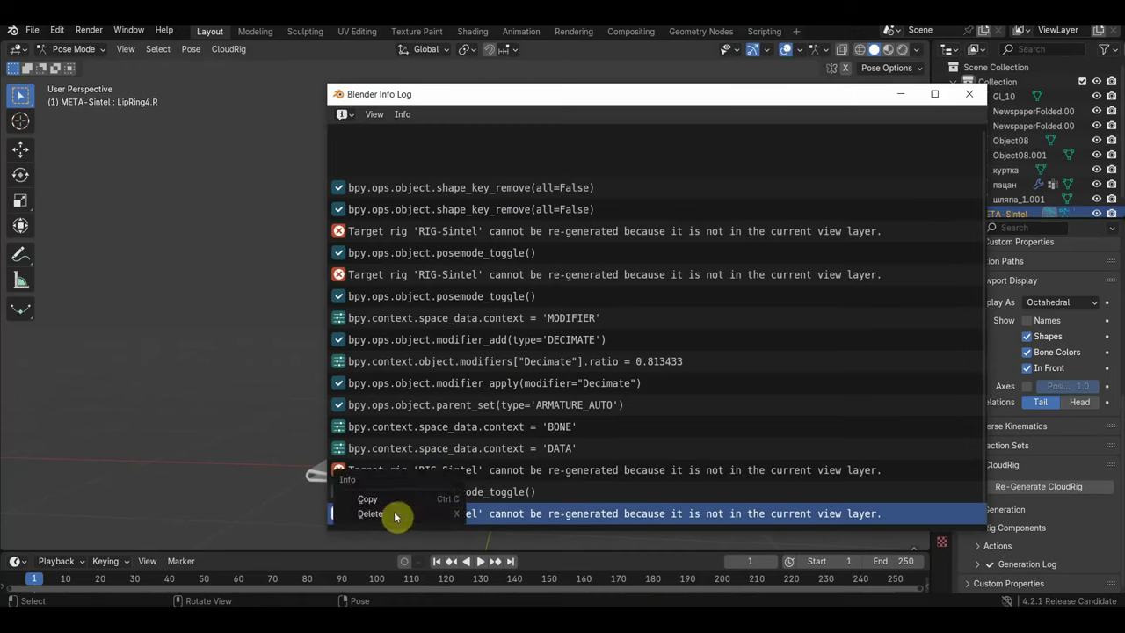
key("Escape")
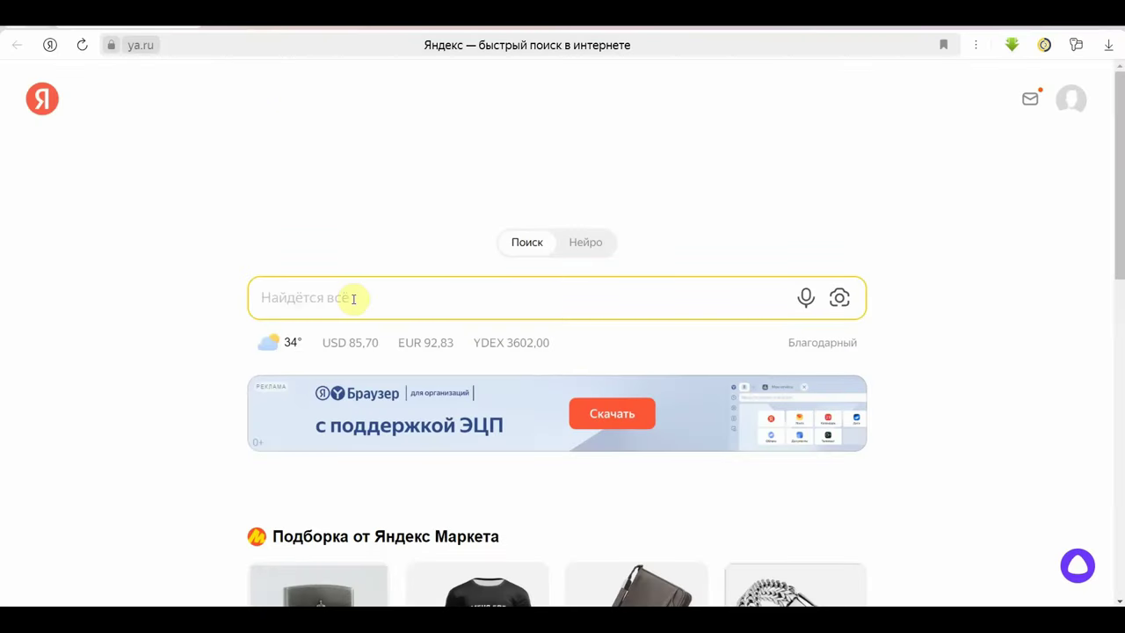
Find a translator by searching 'перевод' and paste the RIG-Sintel error to translate it into Russian
type("пер")
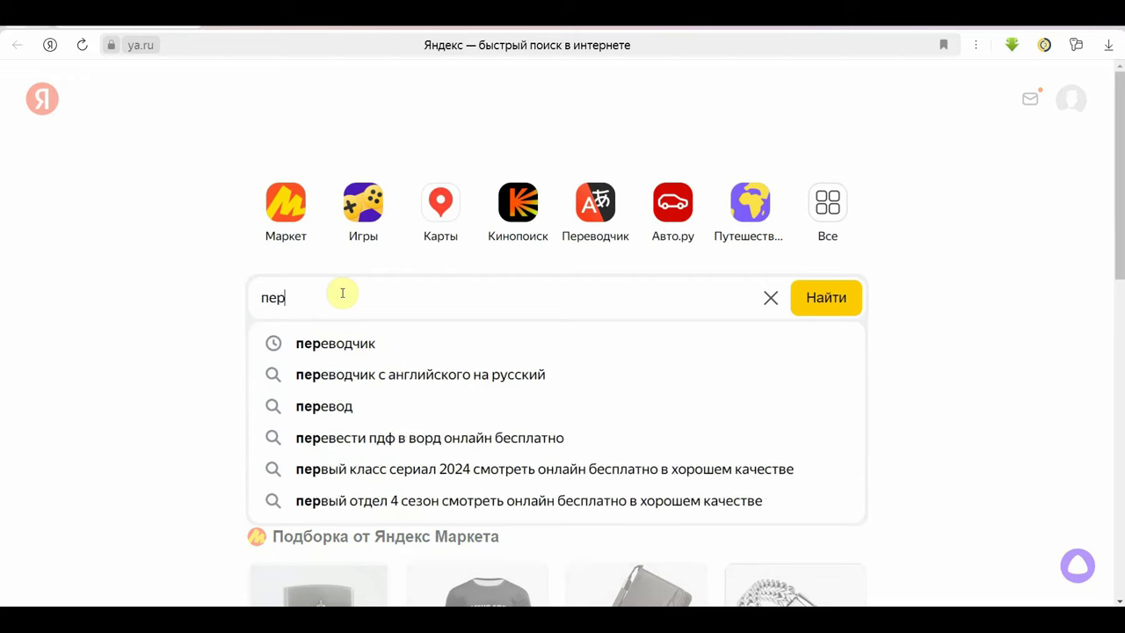
type("евод")
key("Return")
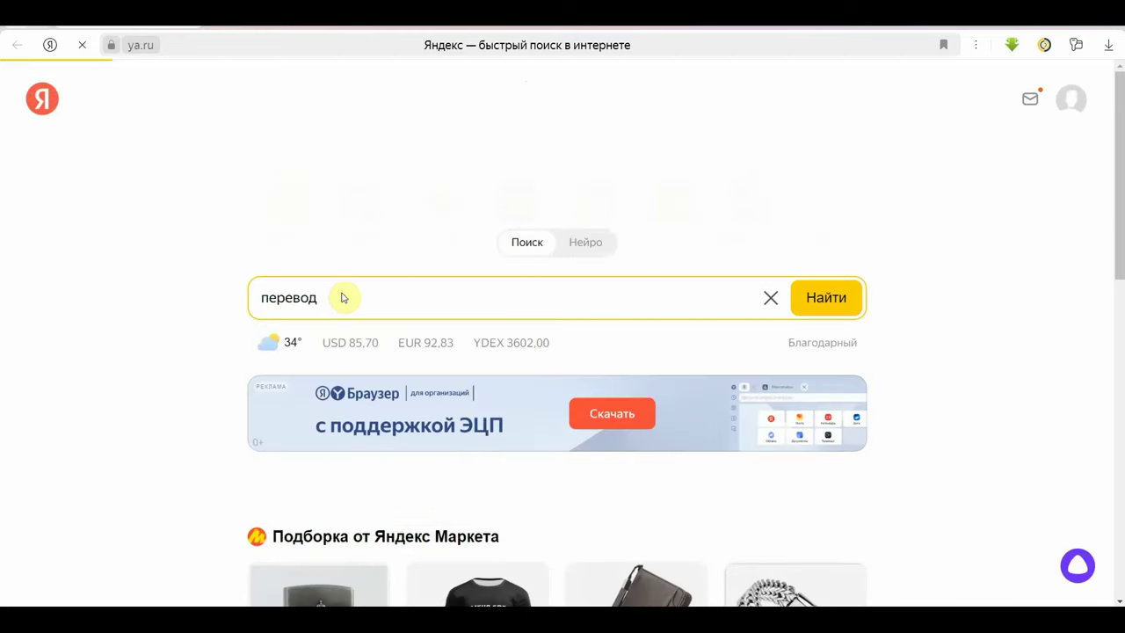
right_click(151, 208)
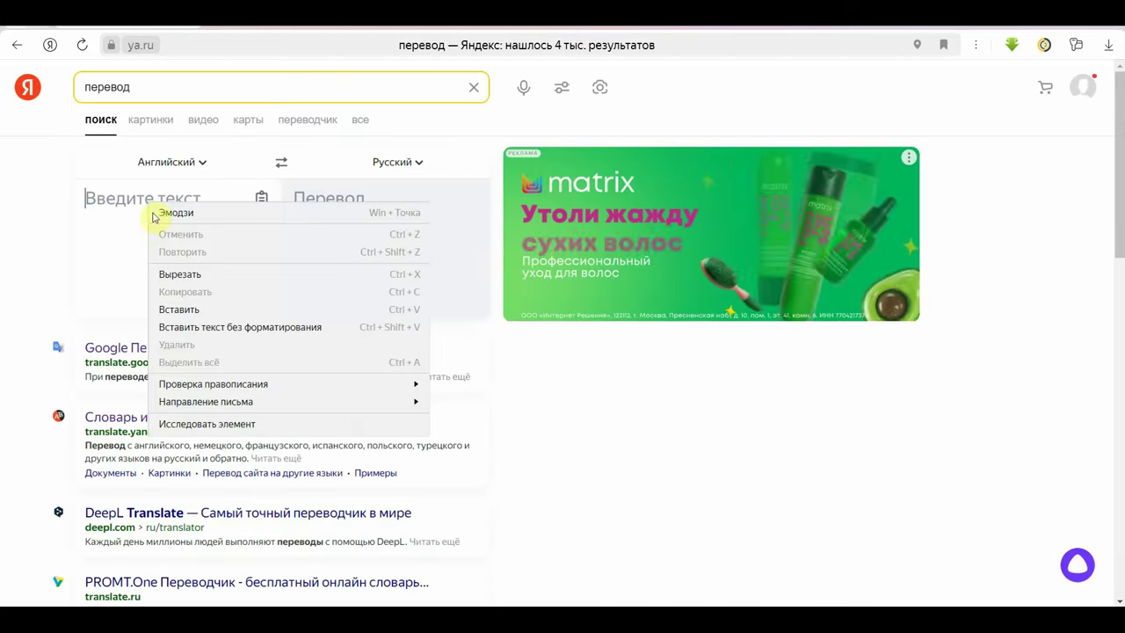
left_click(196, 309)
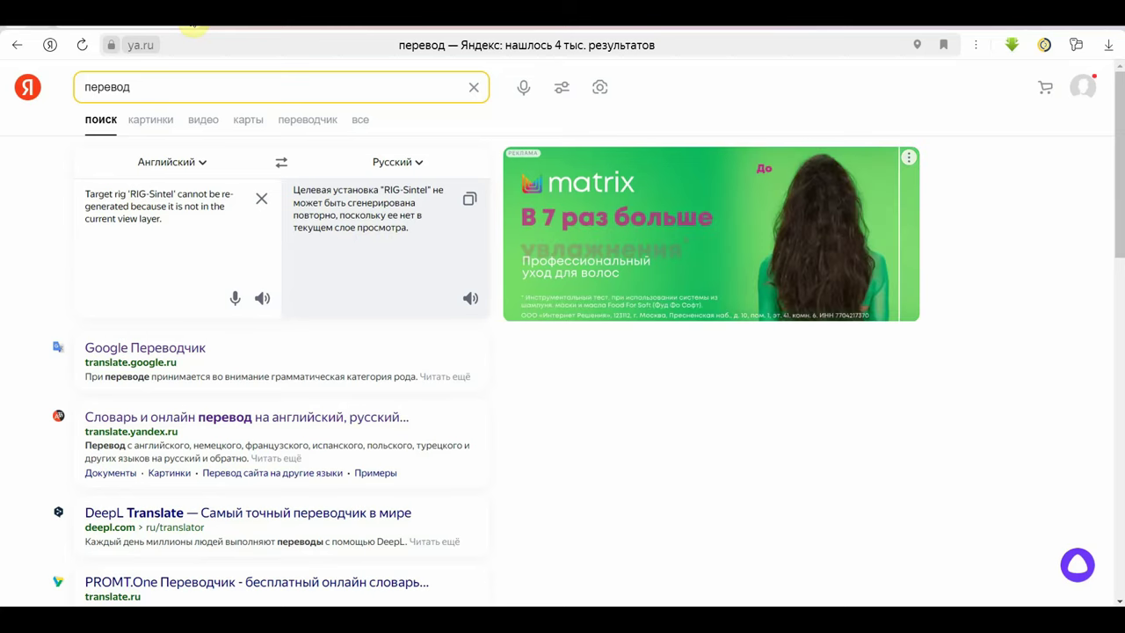
key("ctrl+t")
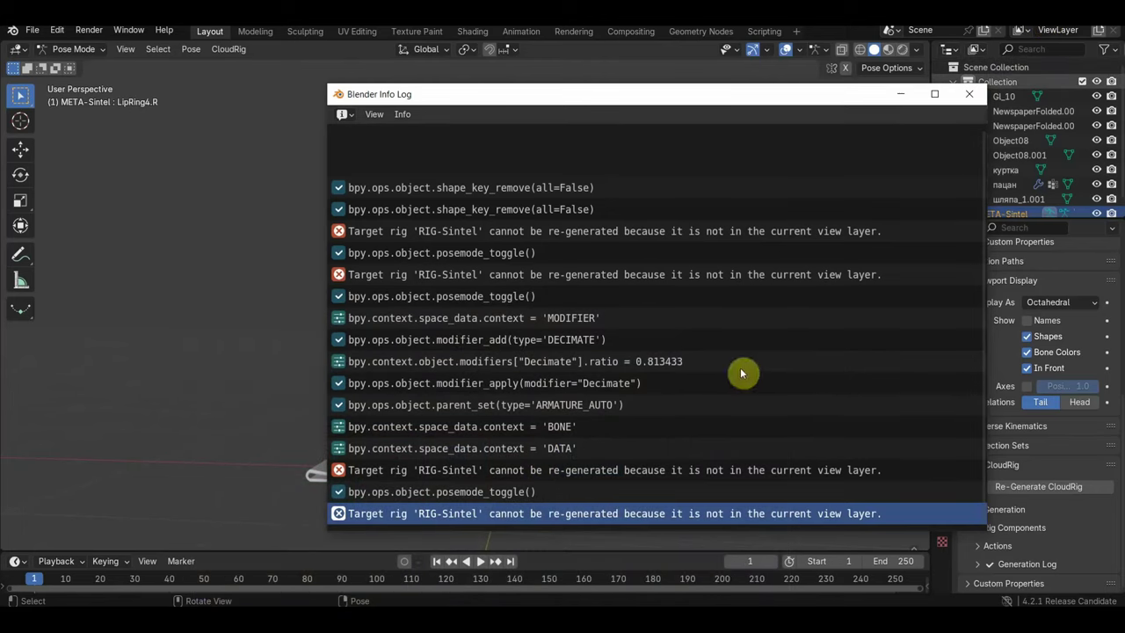
Close the Info Log and return the metarig to Object Mode
left_click(972, 95)
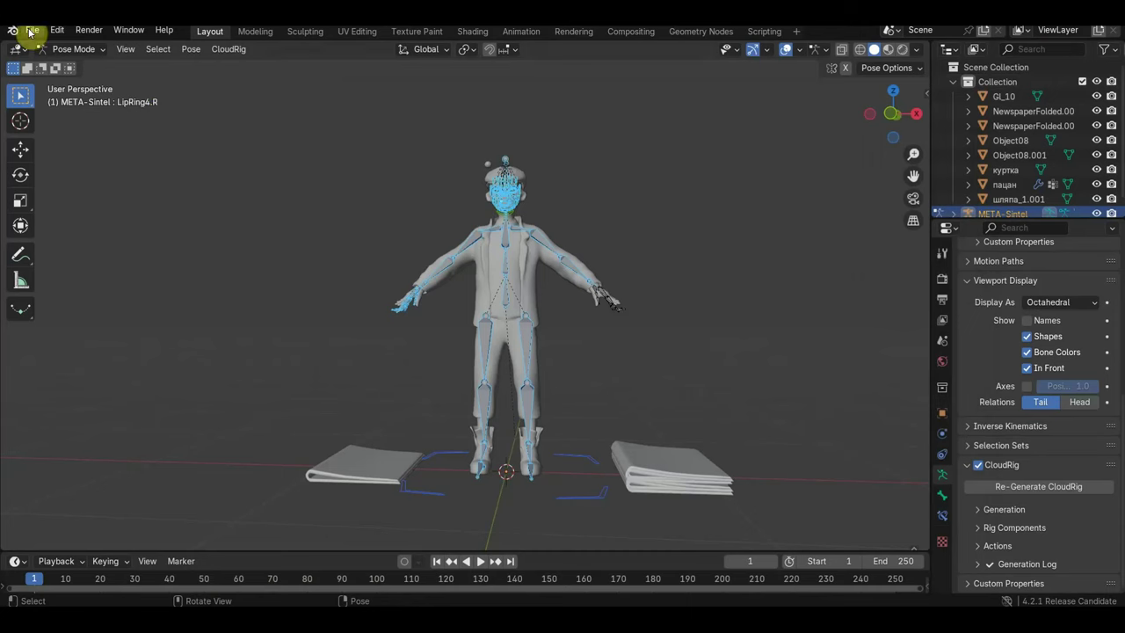
left_click(73, 49)
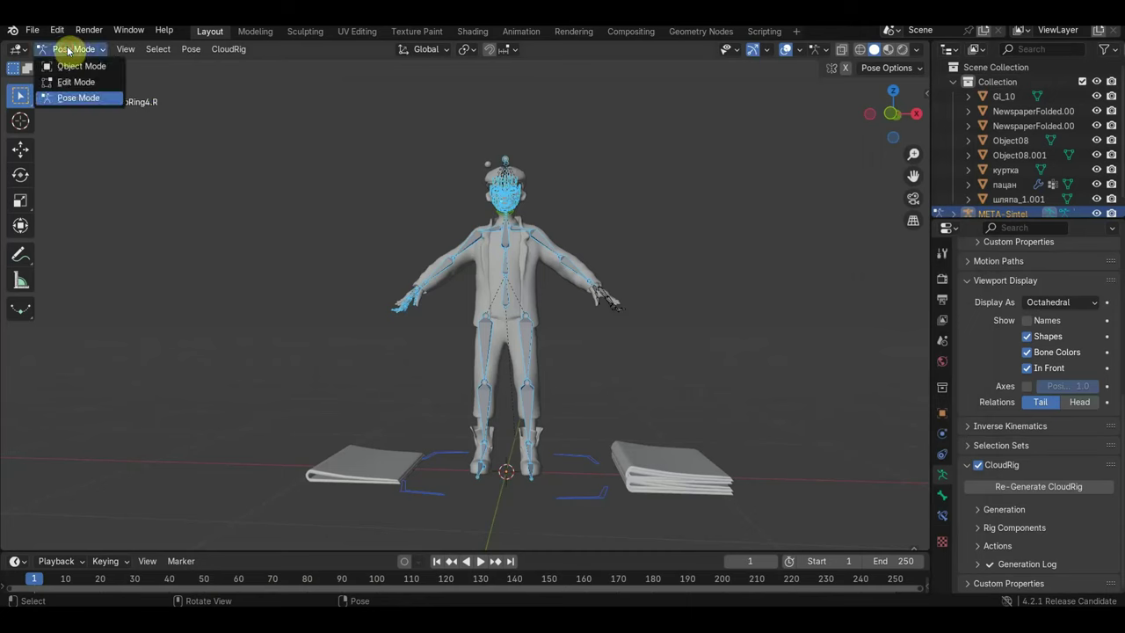
left_click(75, 65)
Add a Cloud Human metarig, generate RIG-Cloud_Human, then delete the generated rig
left_click(226, 51)
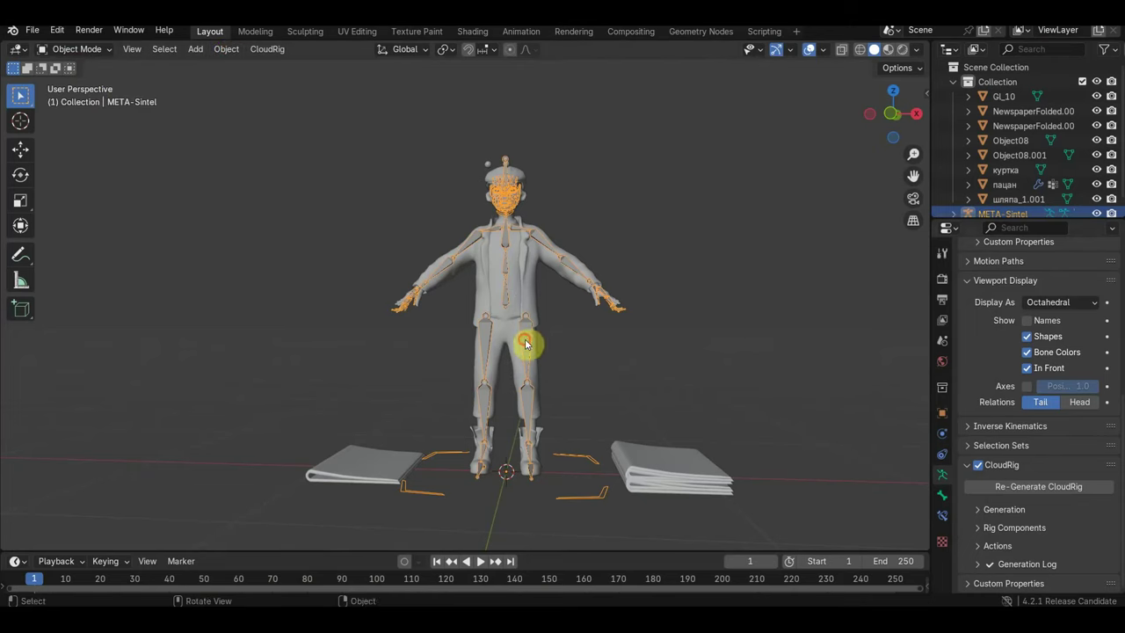
left_click(226, 50)
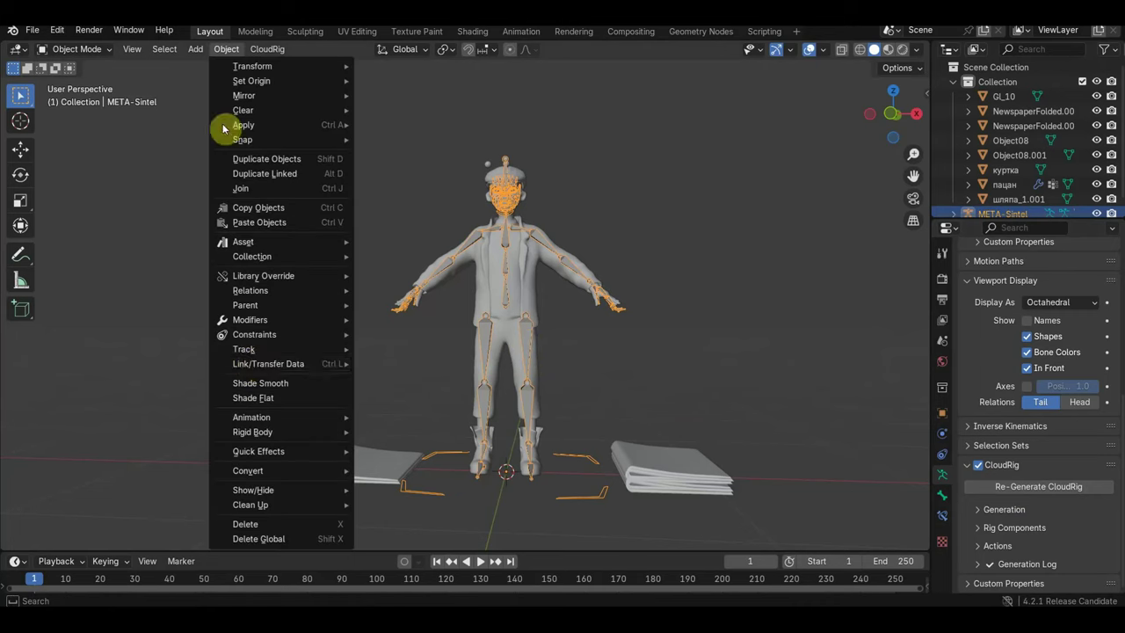
left_click(195, 48)
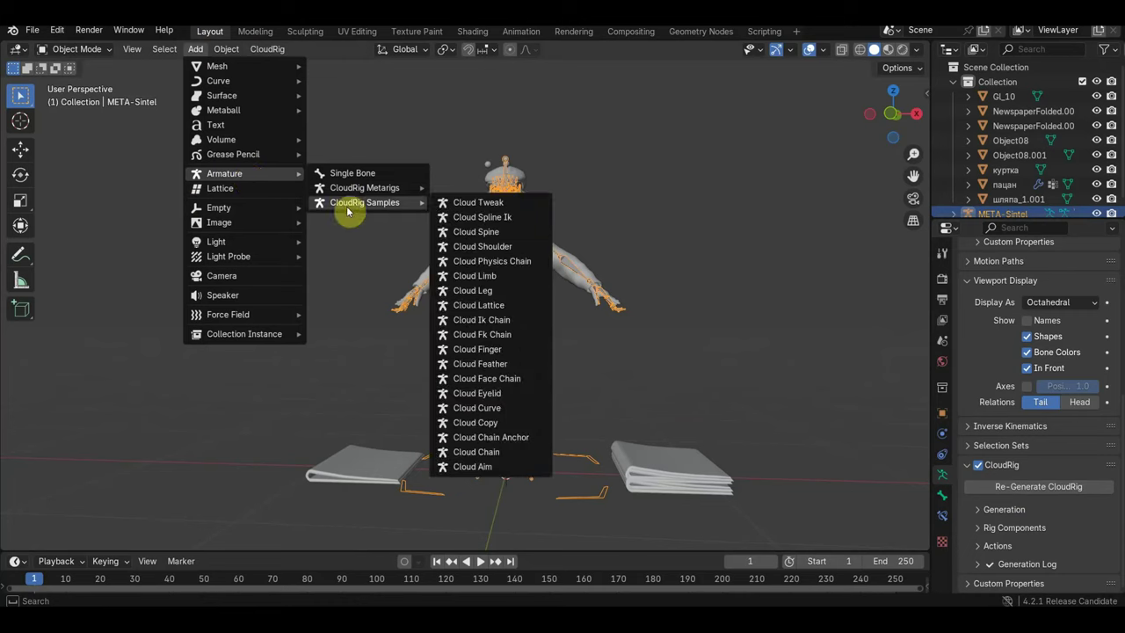
mouse_move(363, 188)
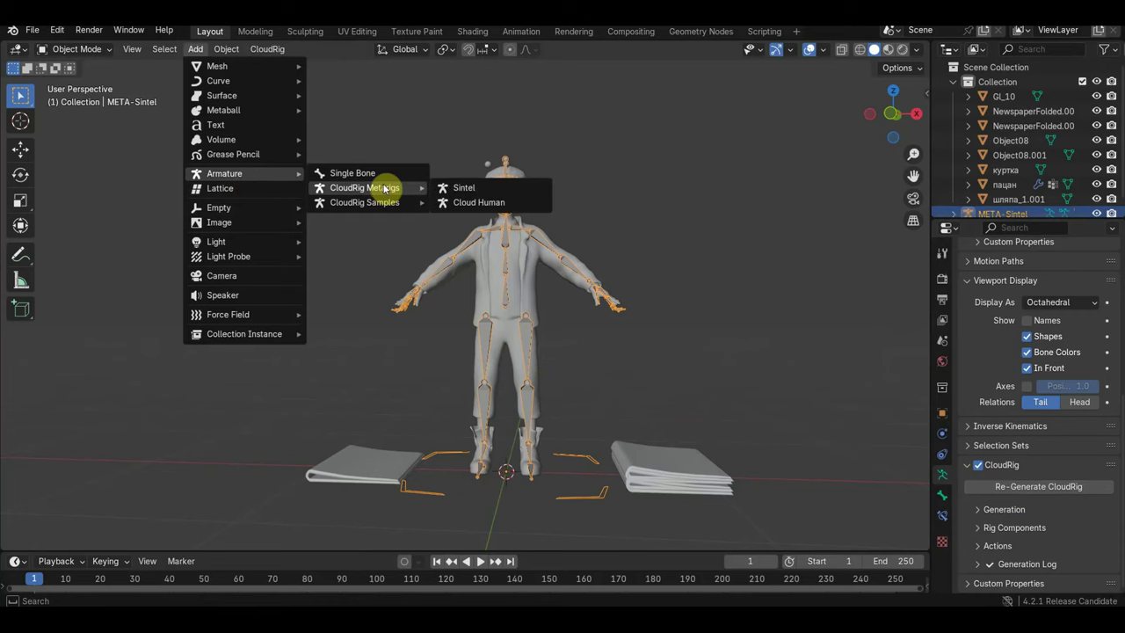
left_click(482, 204)
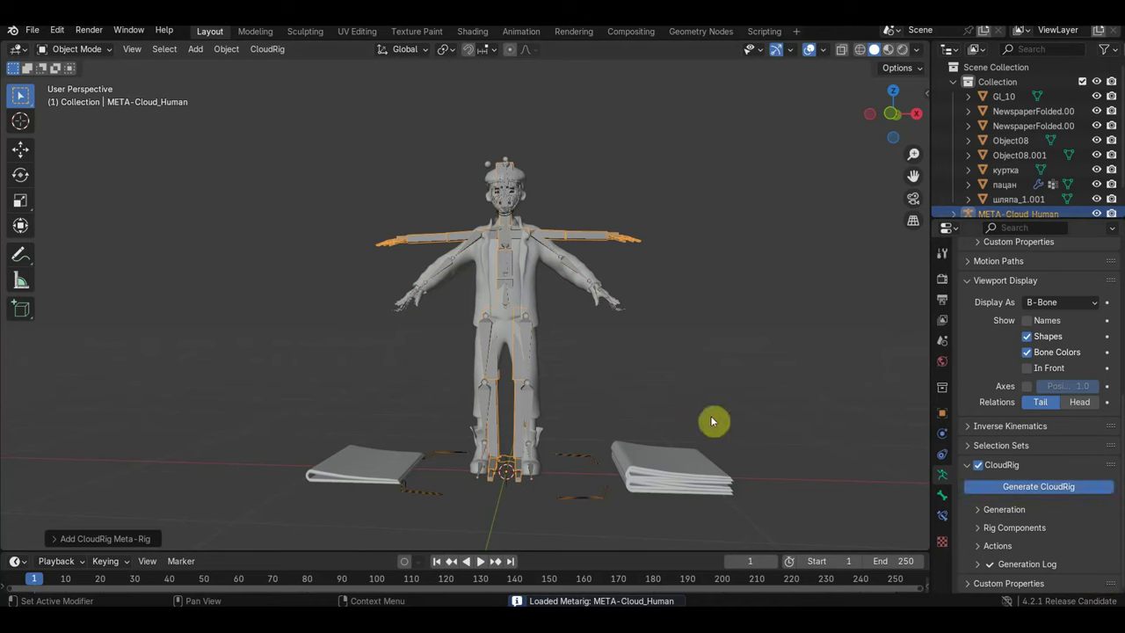
scroll(638, 343, "up", 2)
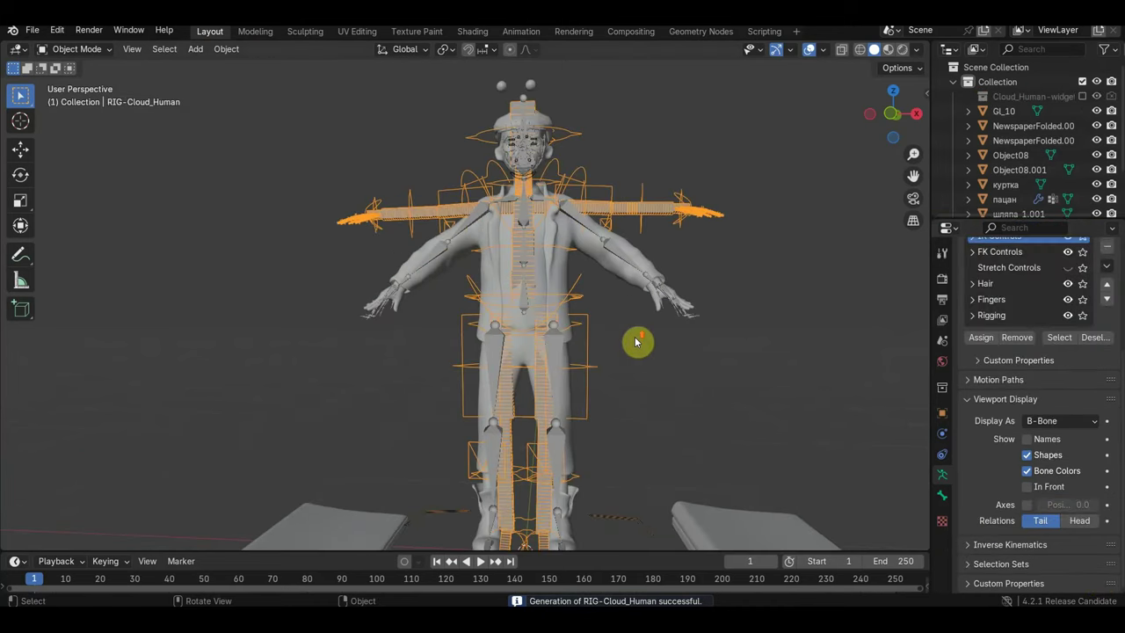
scroll(635, 341, "down", 1)
scroll(635, 341, "down", 1)
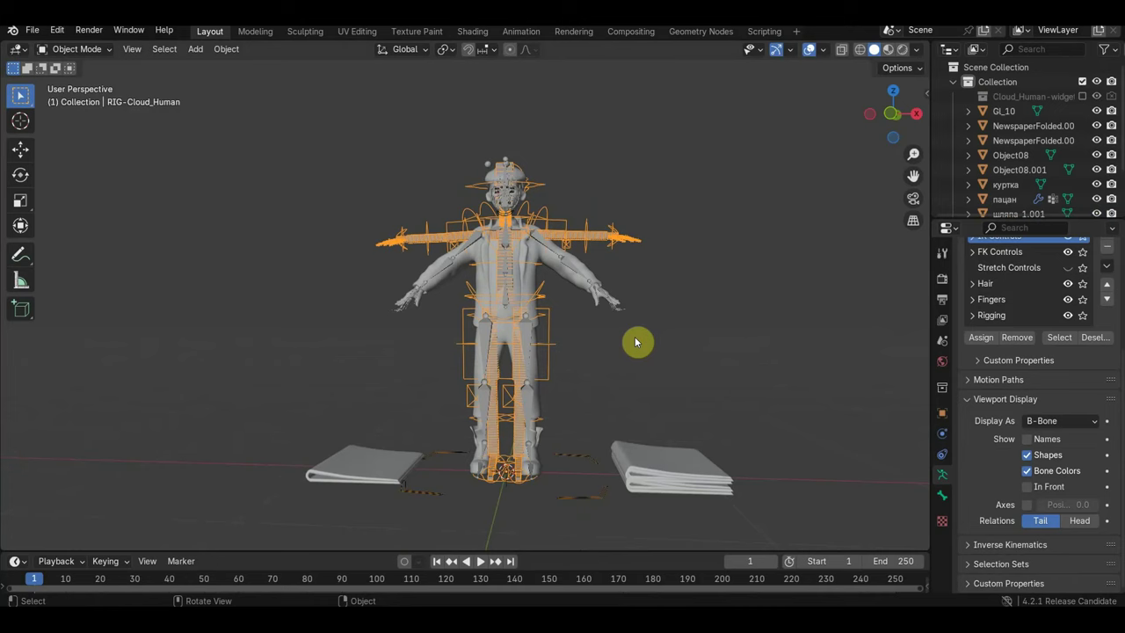
key("Delete")
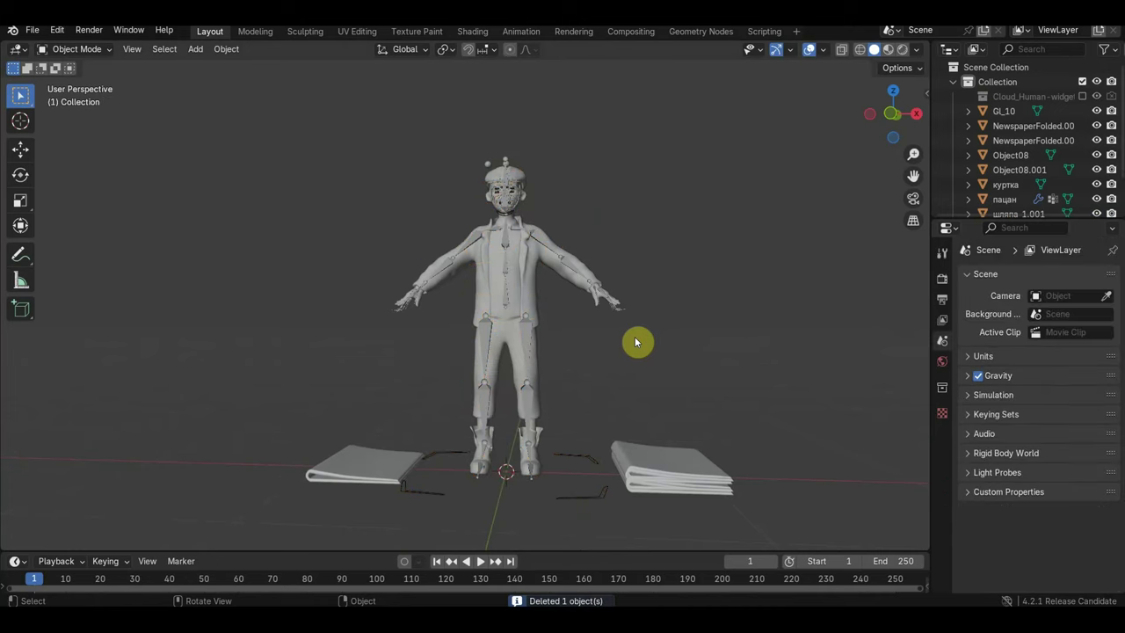
Reload the recent untitled.blend without saving, keeping Python scripts disabled
left_click(31, 29)
mouse_move(70, 75)
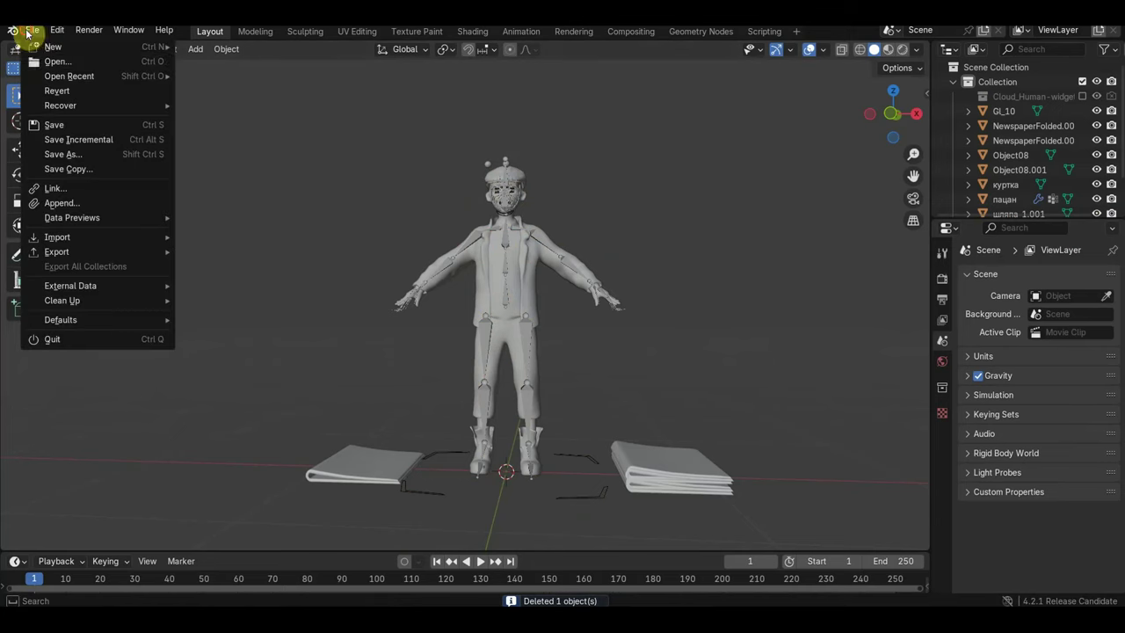
left_click(209, 76)
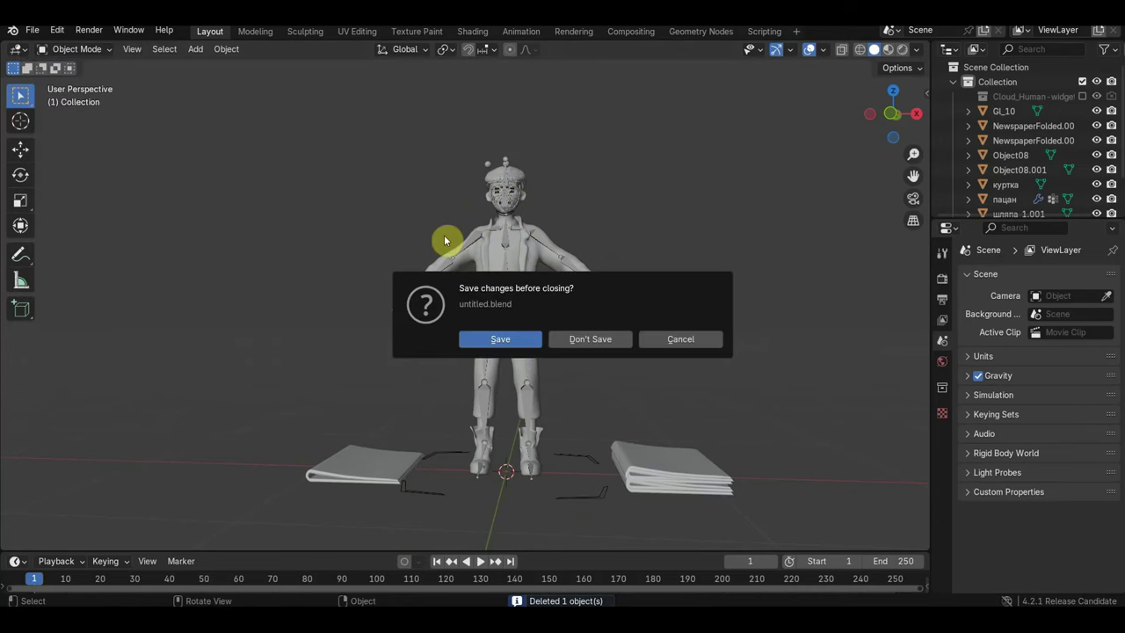
left_click(591, 339)
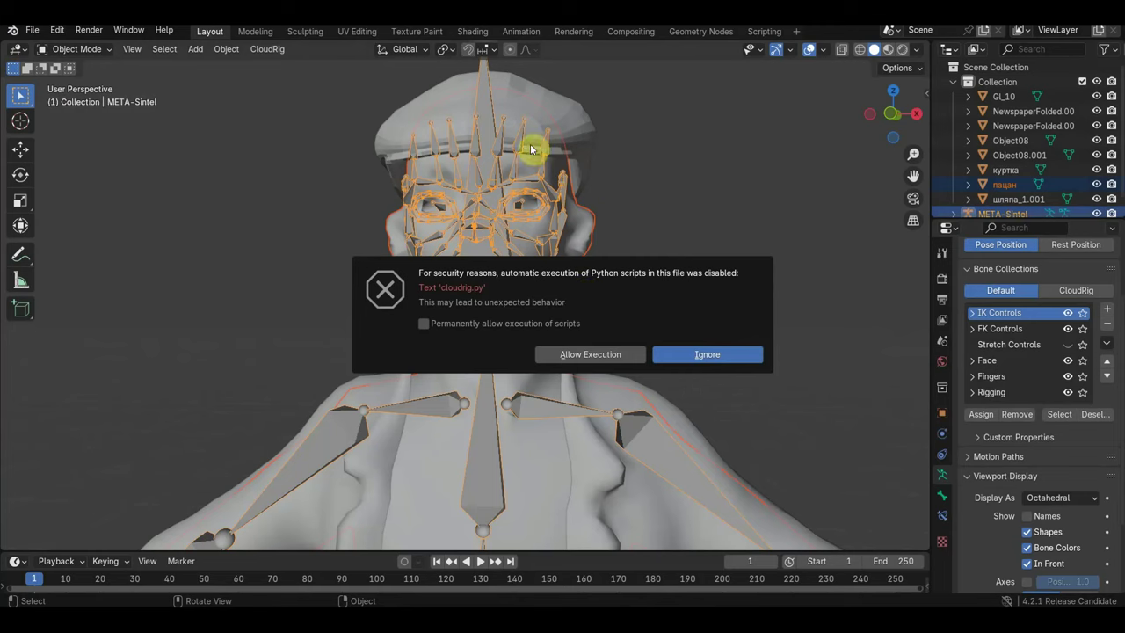
left_click(721, 355)
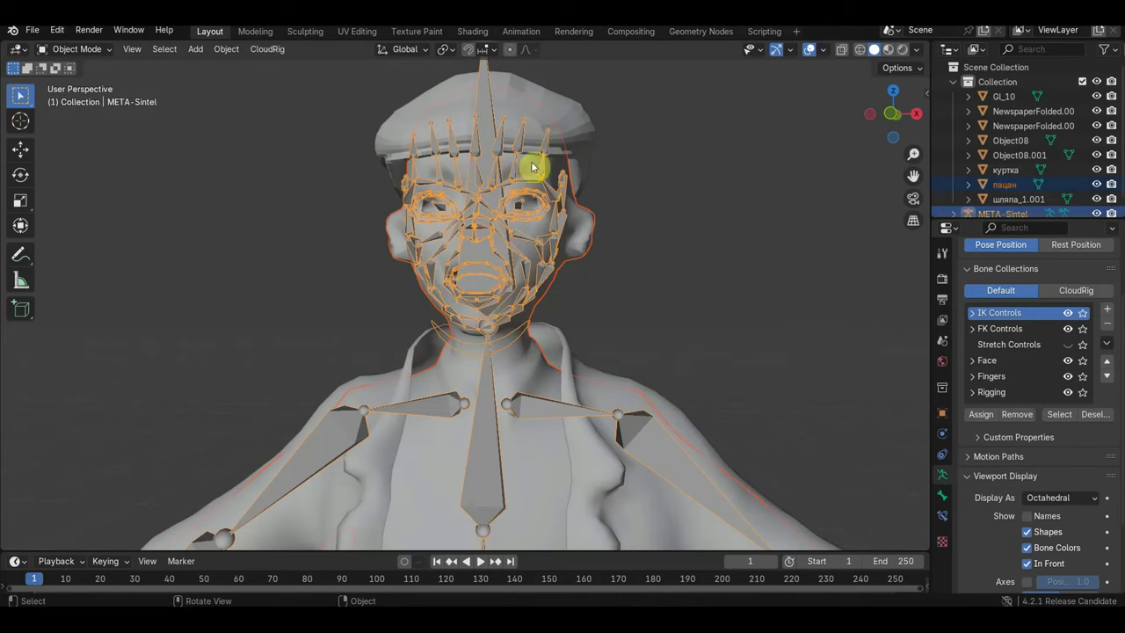
Select only the META-Sintel metarig and browse its bone, armature, constraint and physics properties
left_click(503, 141)
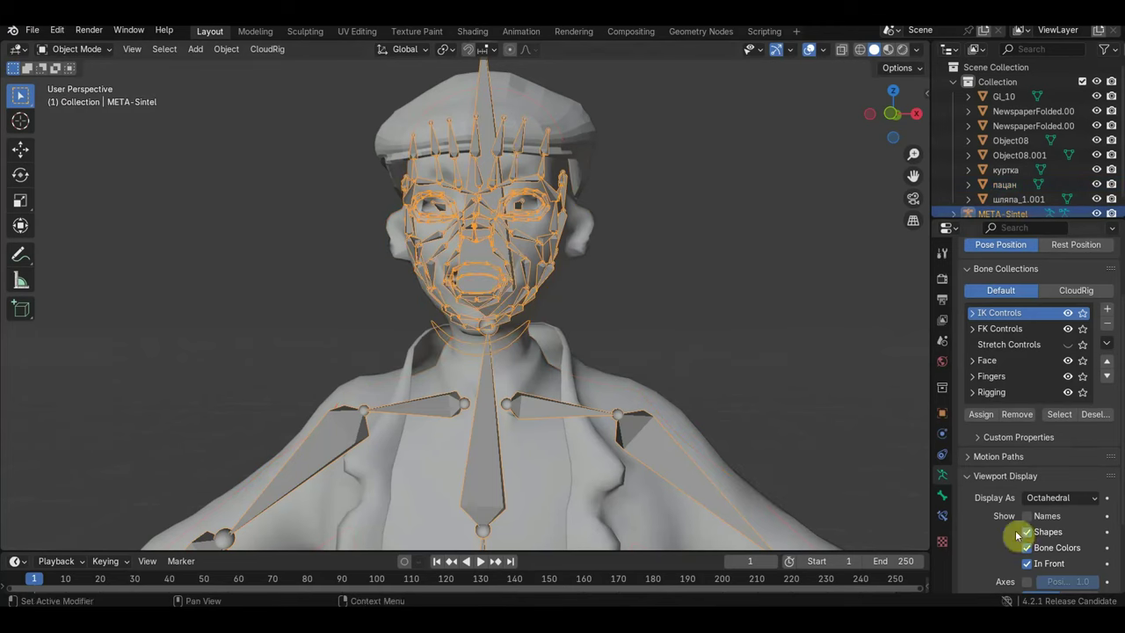
left_click(942, 516)
left_click(942, 496)
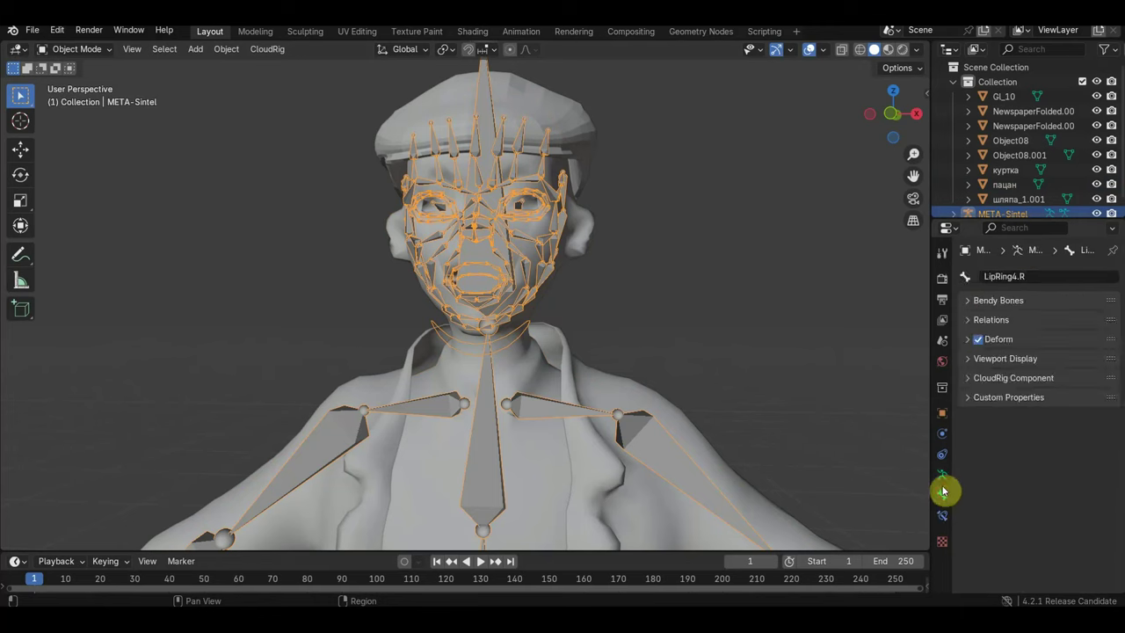
left_click(942, 476)
scroll(1016, 429, "down", 3)
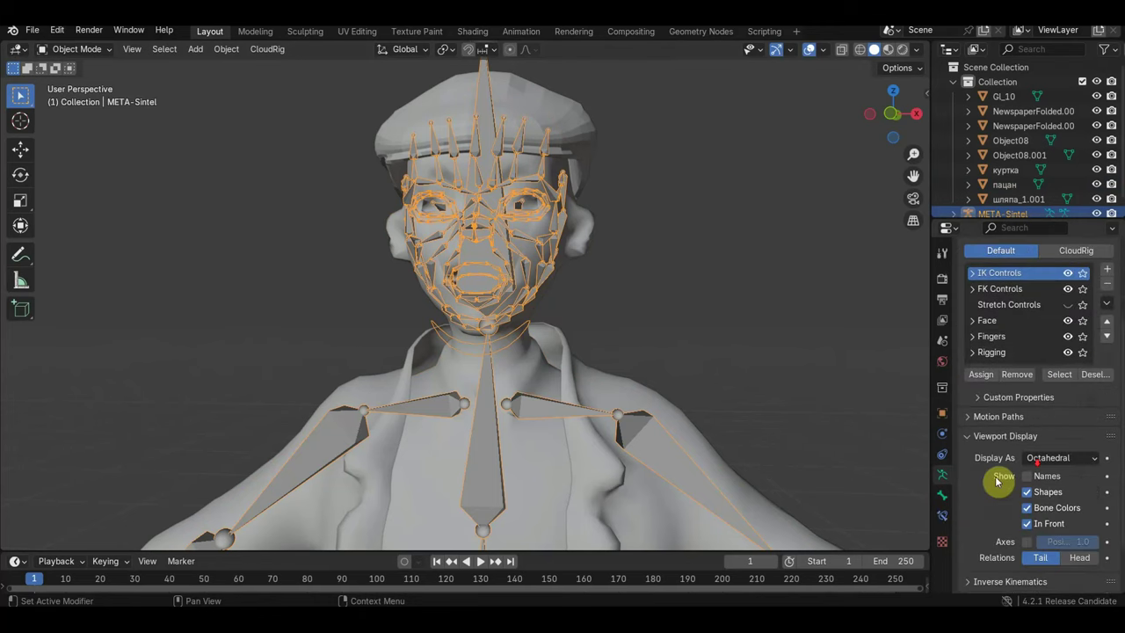
left_click(946, 457)
left_click(942, 433)
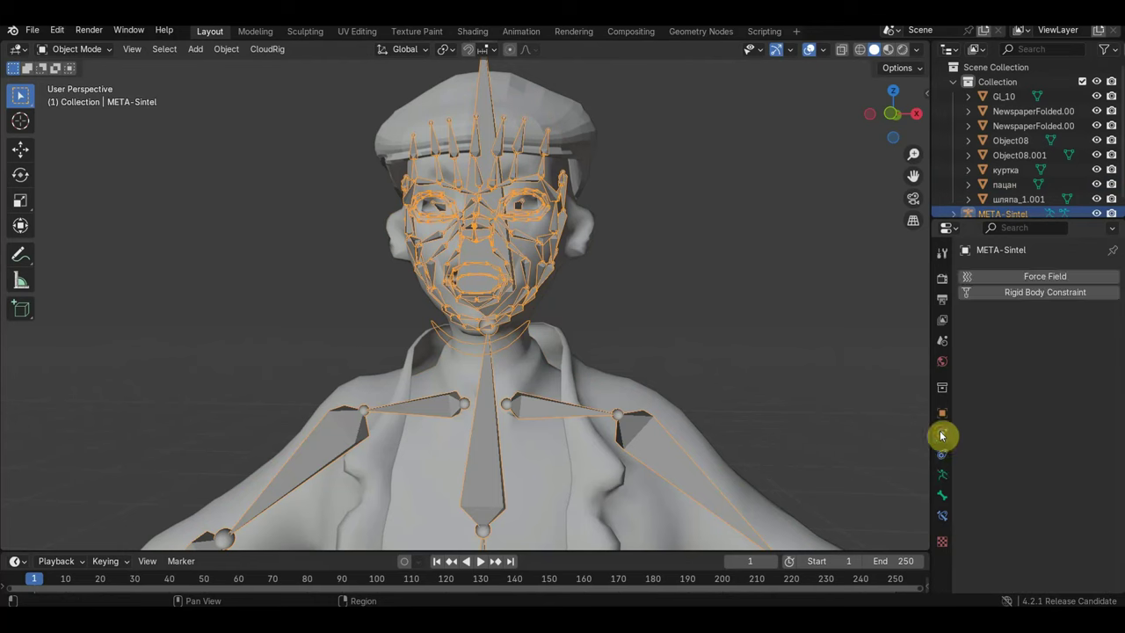
Remove the Key 1 shape key from the пацан mesh
left_click(518, 478)
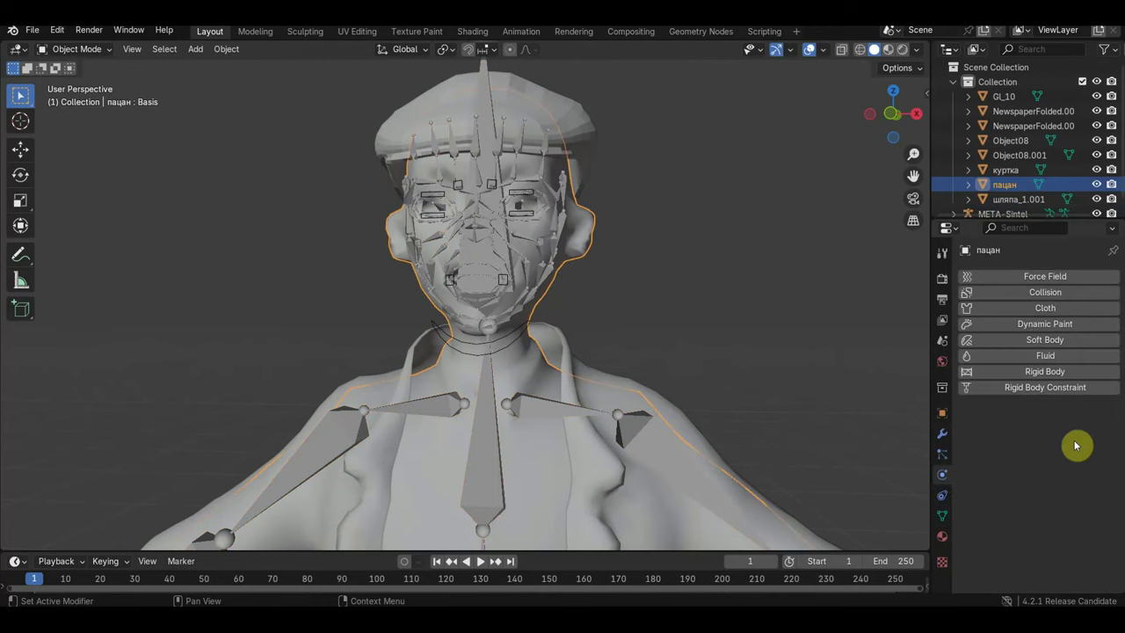
left_click(942, 515)
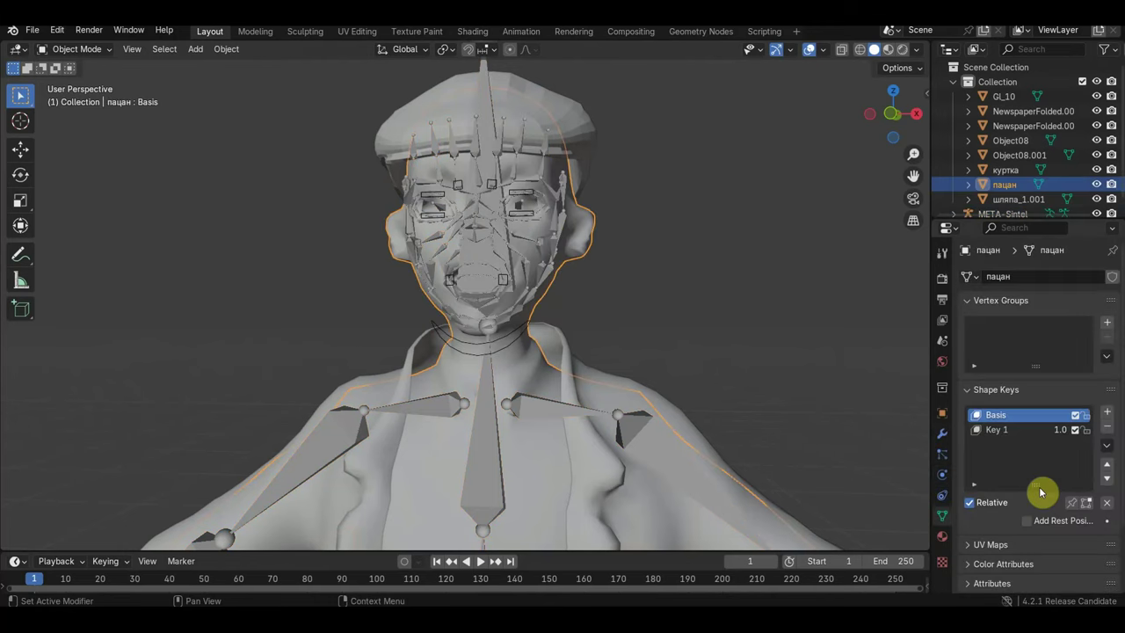
left_click(1110, 426)
Reselect META-Sintel and re-generate its CloudRig, which fails on the view-layer error
left_click(562, 207)
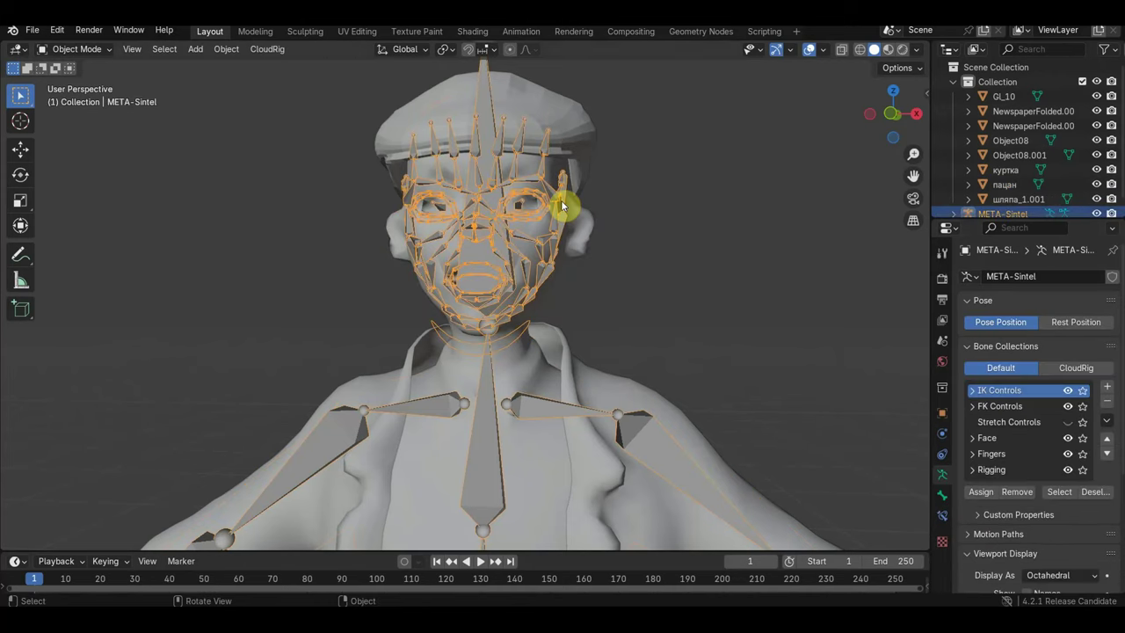
scroll(1055, 554, "down", 5)
scroll(1046, 545, "down", 1)
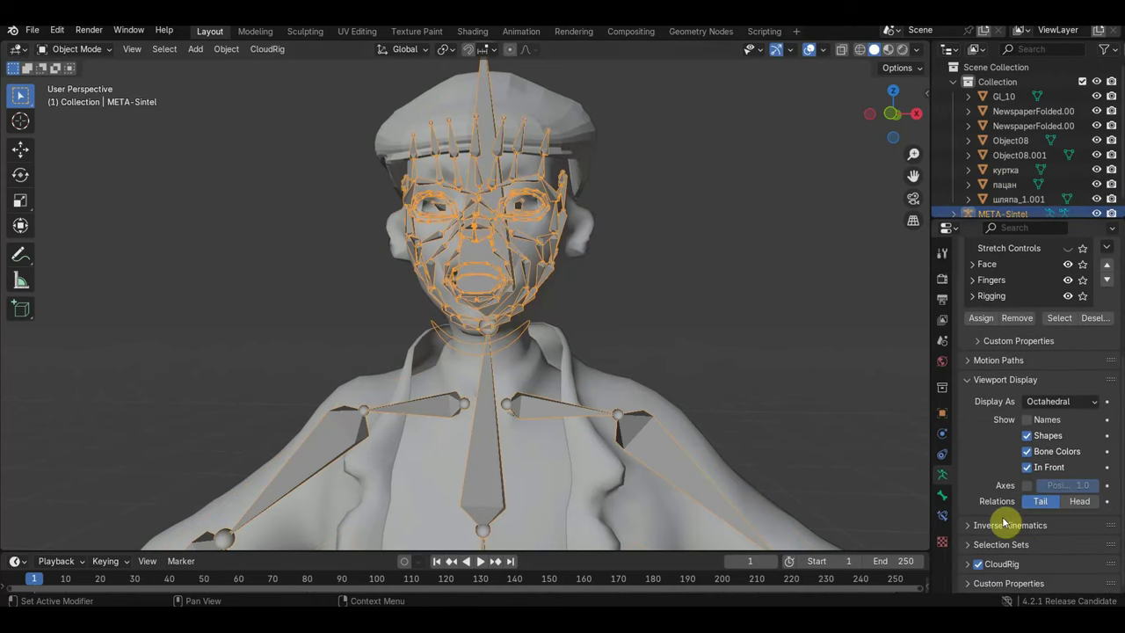
left_click(967, 563)
left_click(1049, 486)
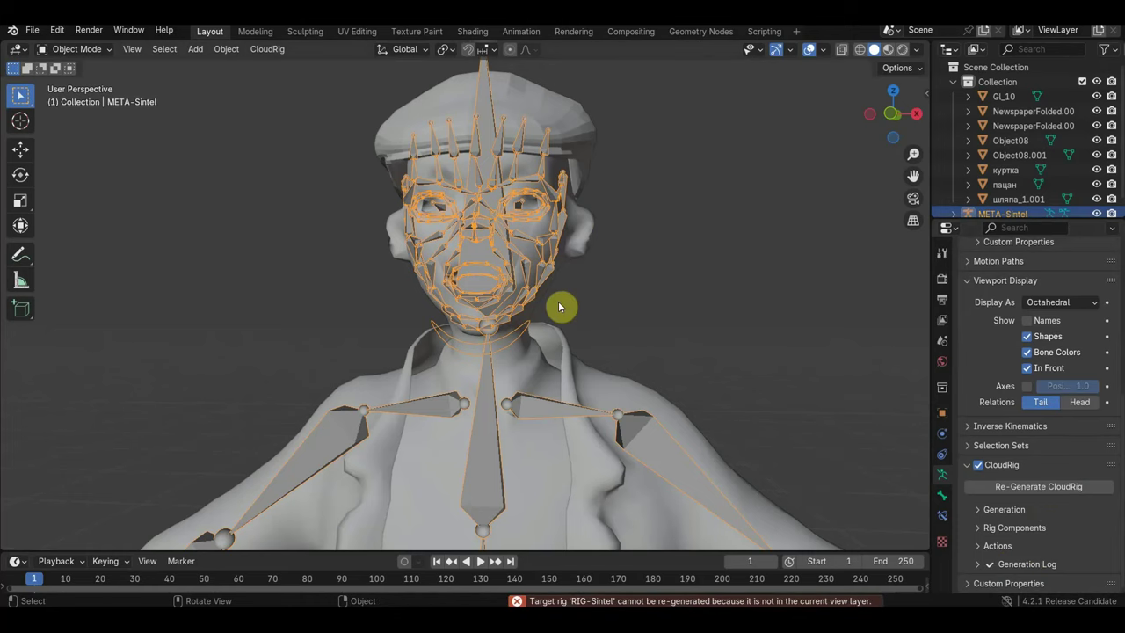
In the Generation settings, pick the Widget Collection with the eyedropper
scroll(544, 205, "down", 4)
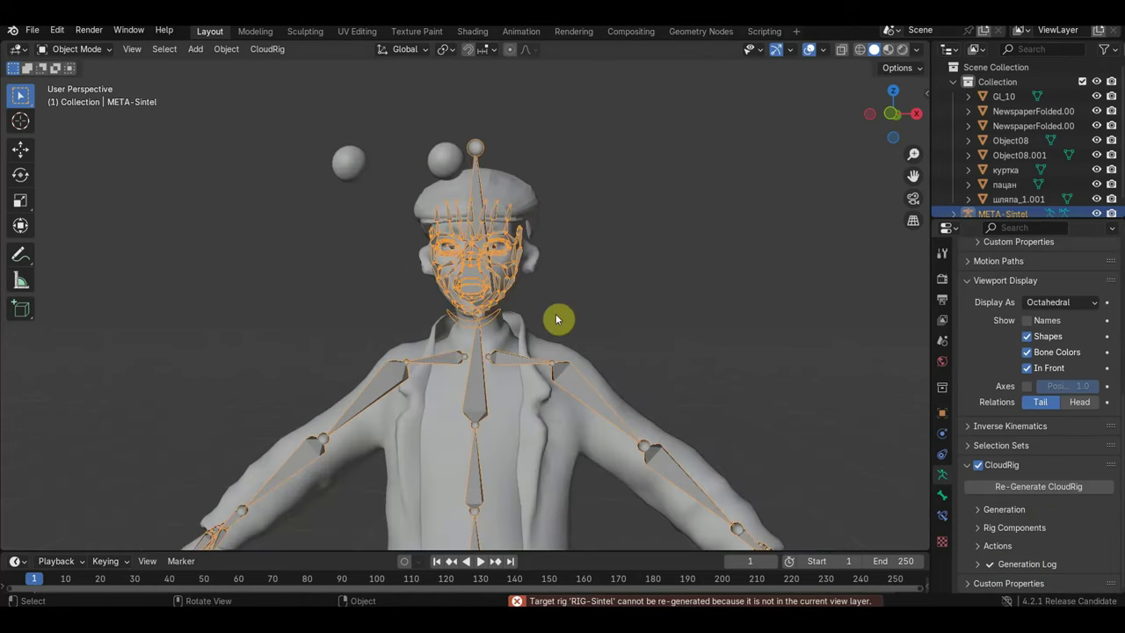
scroll(557, 319, "down", 3)
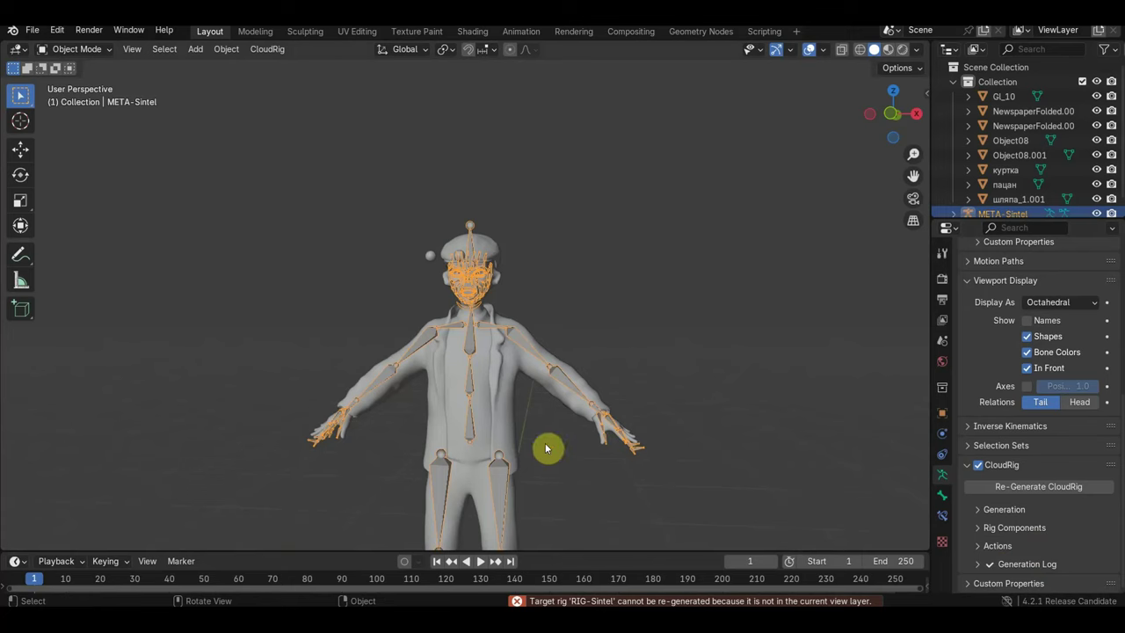
scroll(476, 390, "up", 2)
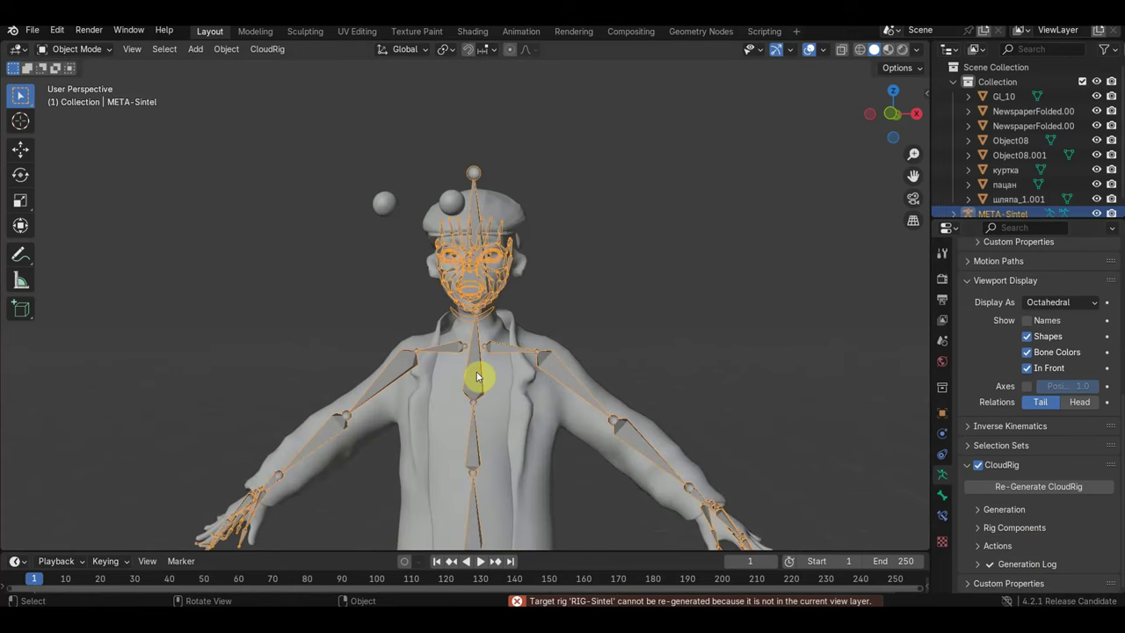
left_click(977, 510)
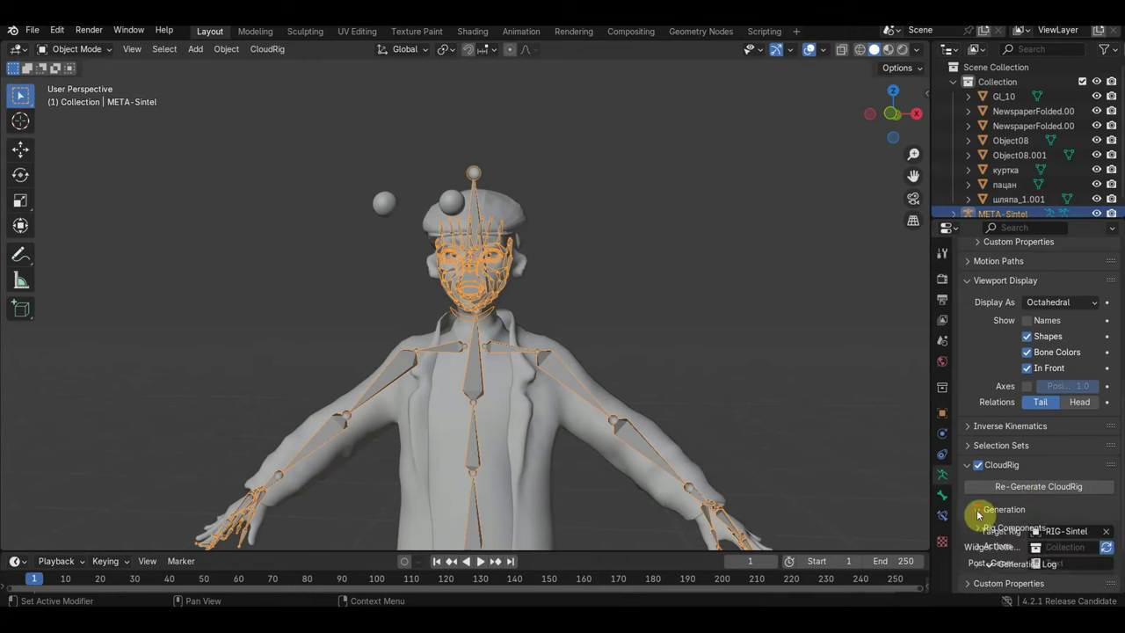
left_click(1104, 548)
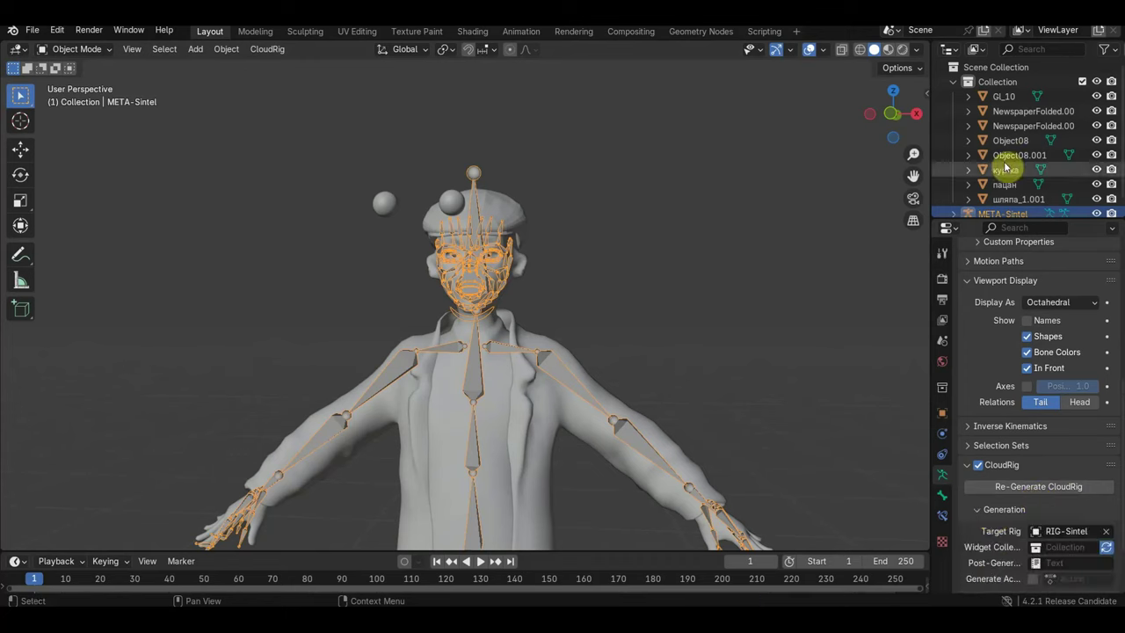
Select the META-Sintel armature in the Outliner and collapse its entry
left_click(991, 94)
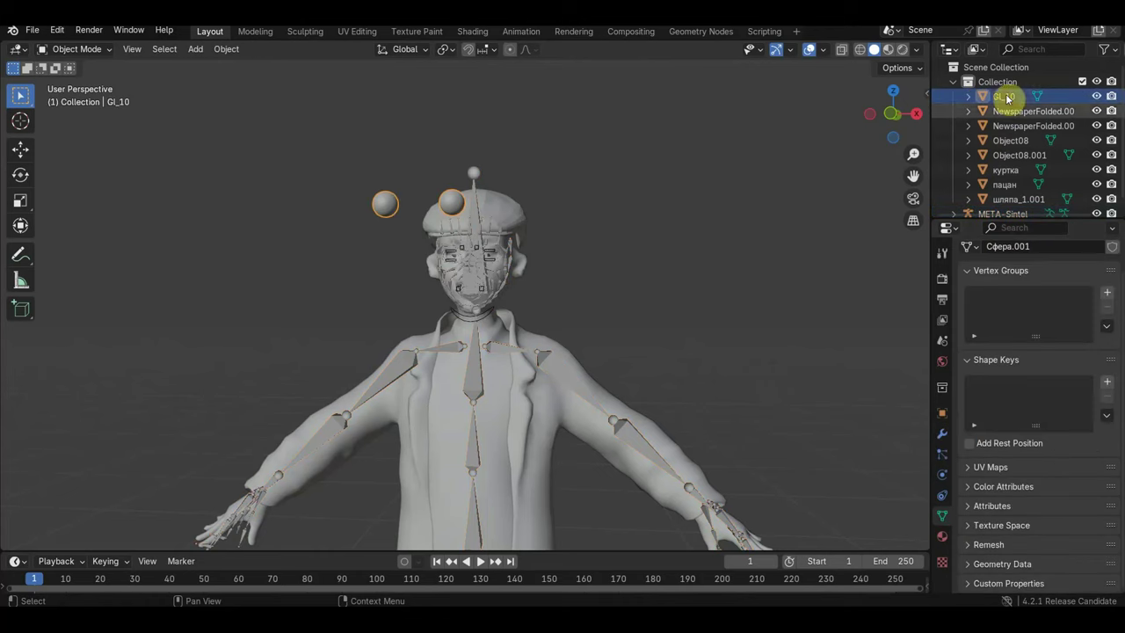
scroll(1030, 142, "down", 1)
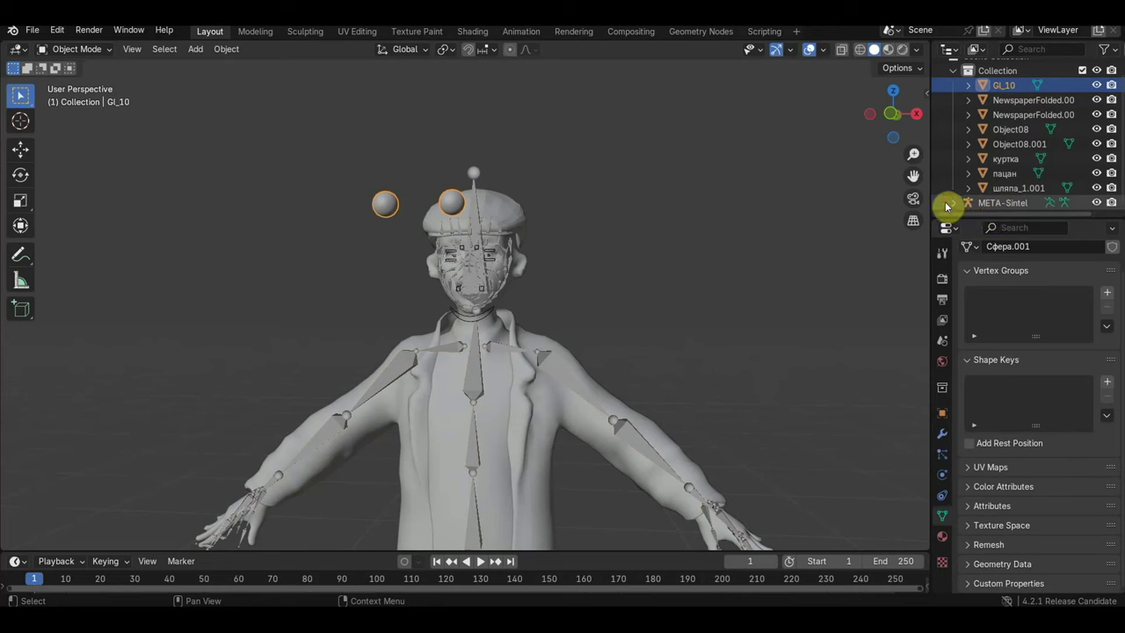
scroll(982, 208, "down", 1)
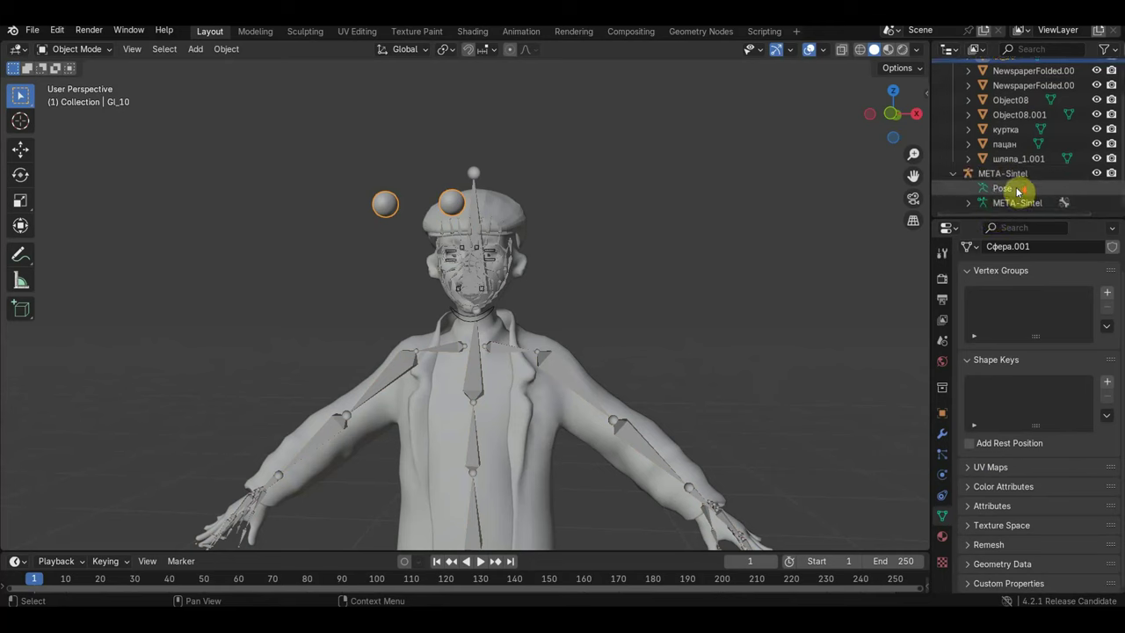
left_click(1004, 188)
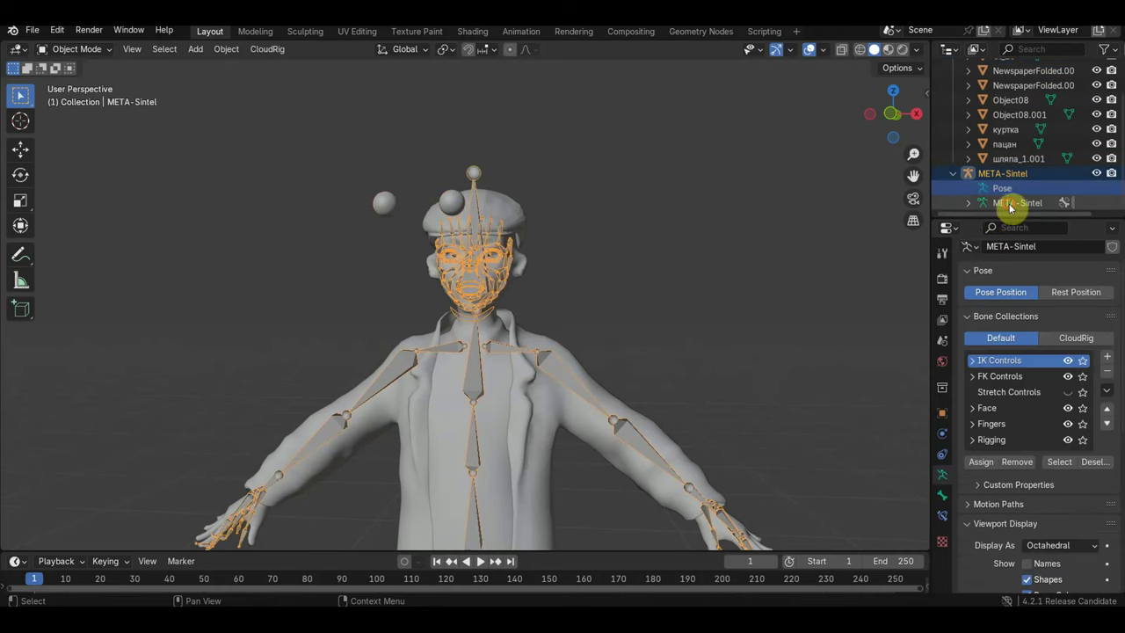
left_click(1011, 205)
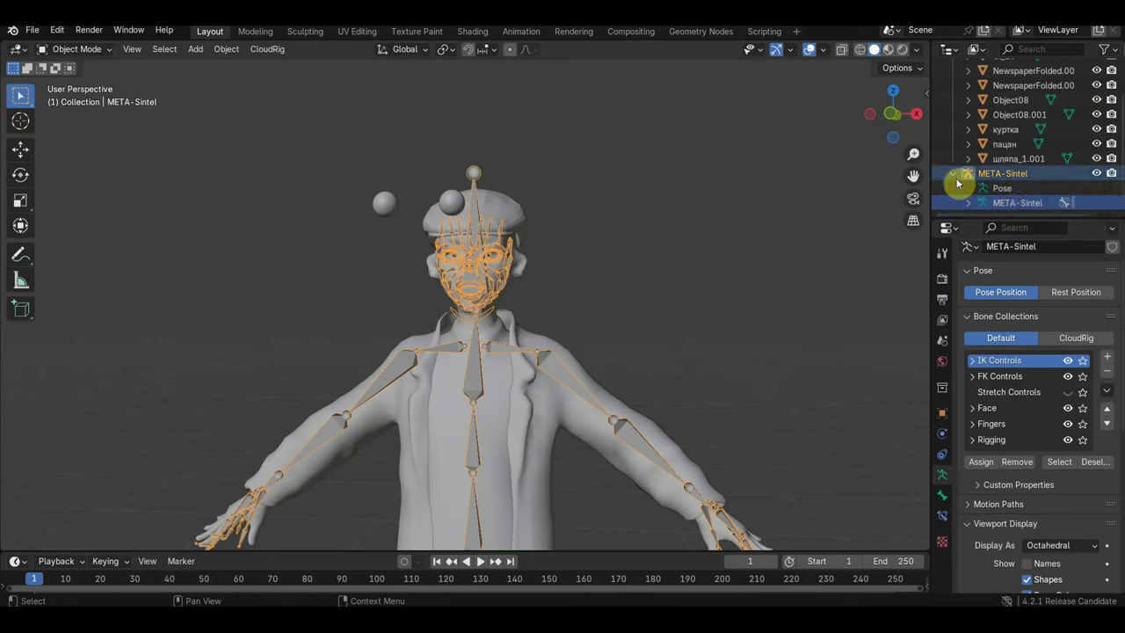
left_click(954, 173)
Move GI_10 into Collection and collapse Collection
scroll(1006, 189, "up", 2)
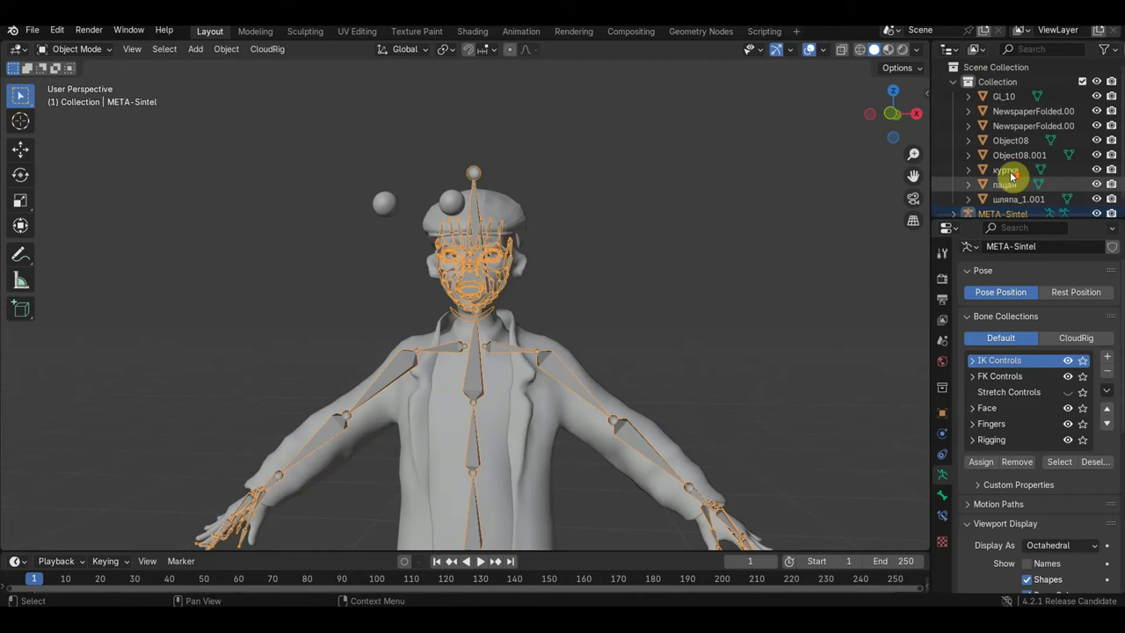
left_click(1005, 98)
mouse_move(1004, 99)
left_mouse_down()
mouse_move(986, 98)
mouse_move(994, 86)
left_mouse_up()
left_click(953, 85)
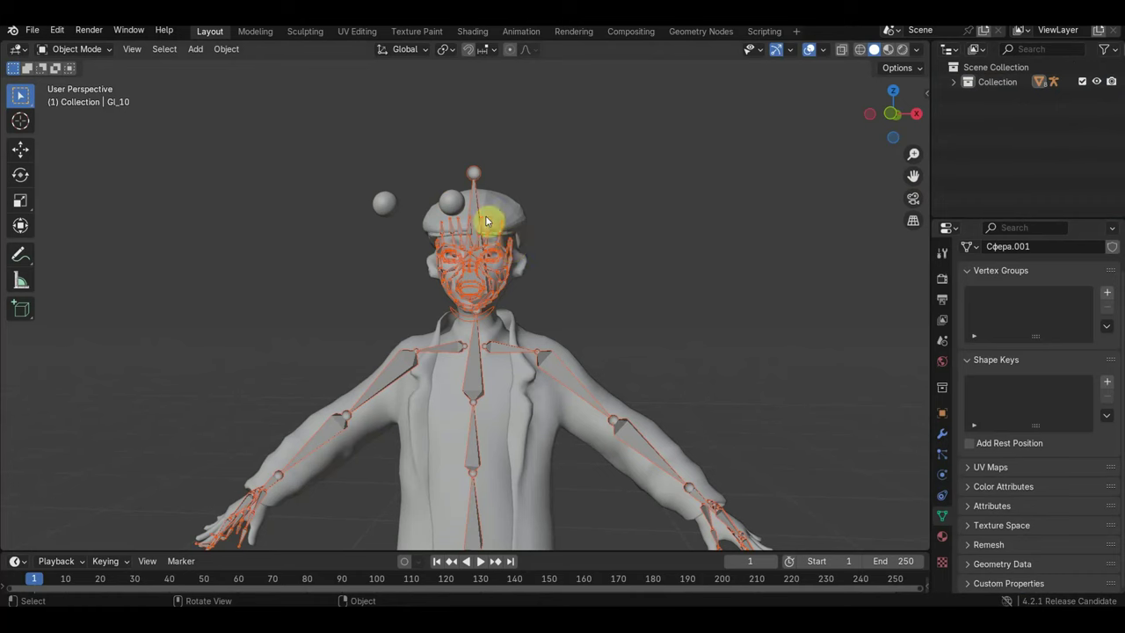
Reselect META-Sintel and re-generate the CloudRig again, still failing on the view layer
left_click(472, 180)
scroll(1028, 520, "down", 5)
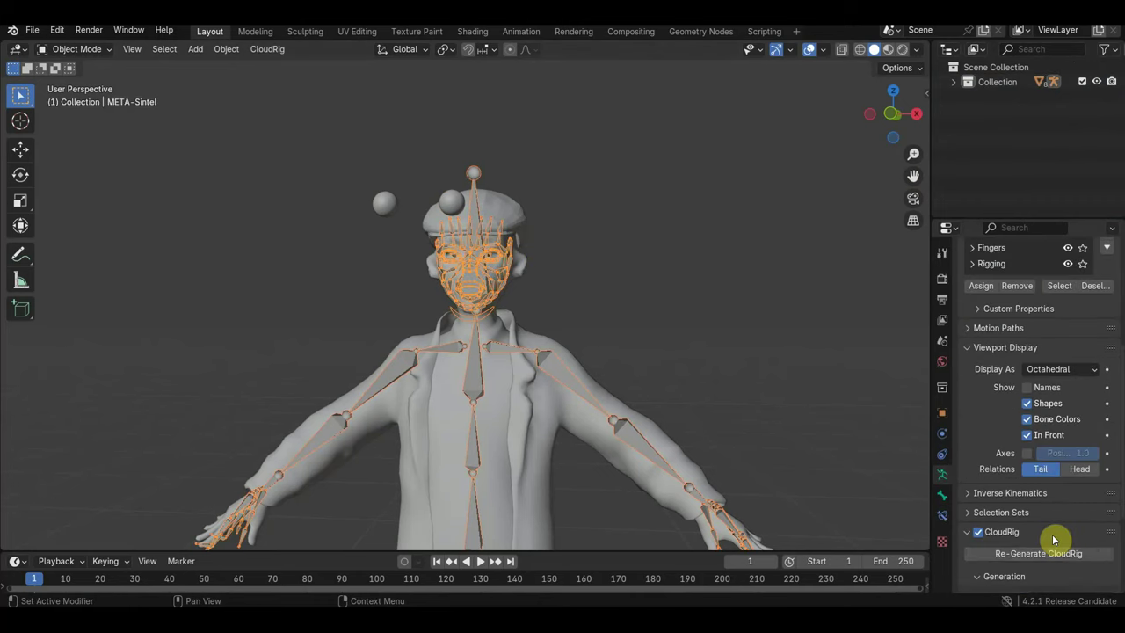
left_click(1033, 553)
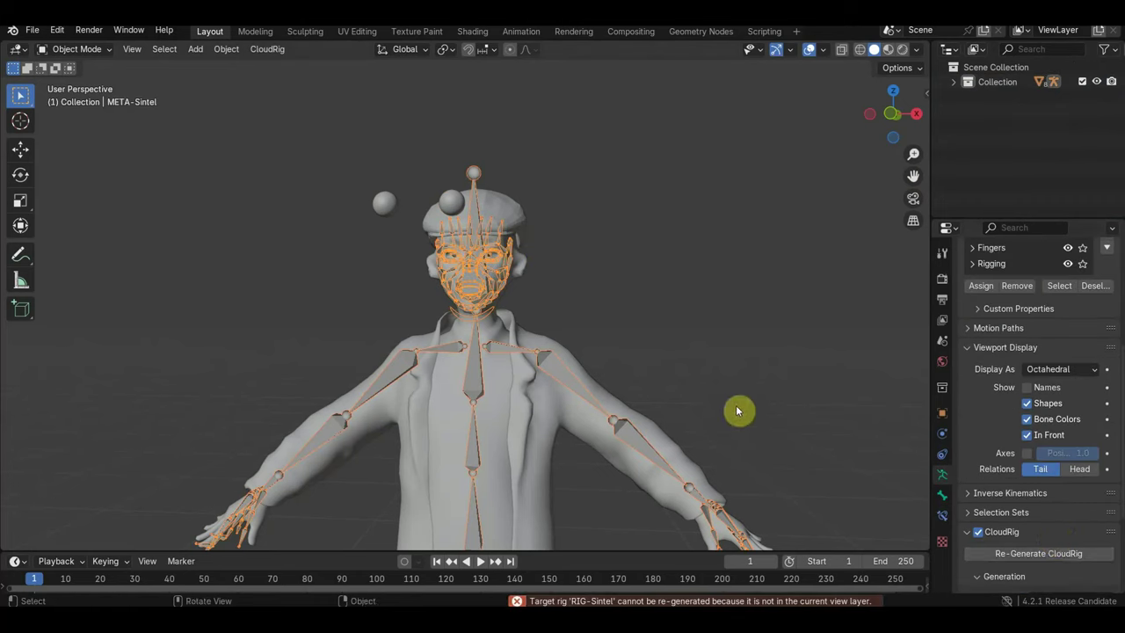
scroll(635, 373, "down", 3)
Delete the META-Sintel meta-rig, leaving only the boy and his props
scroll(502, 400, "up", 4)
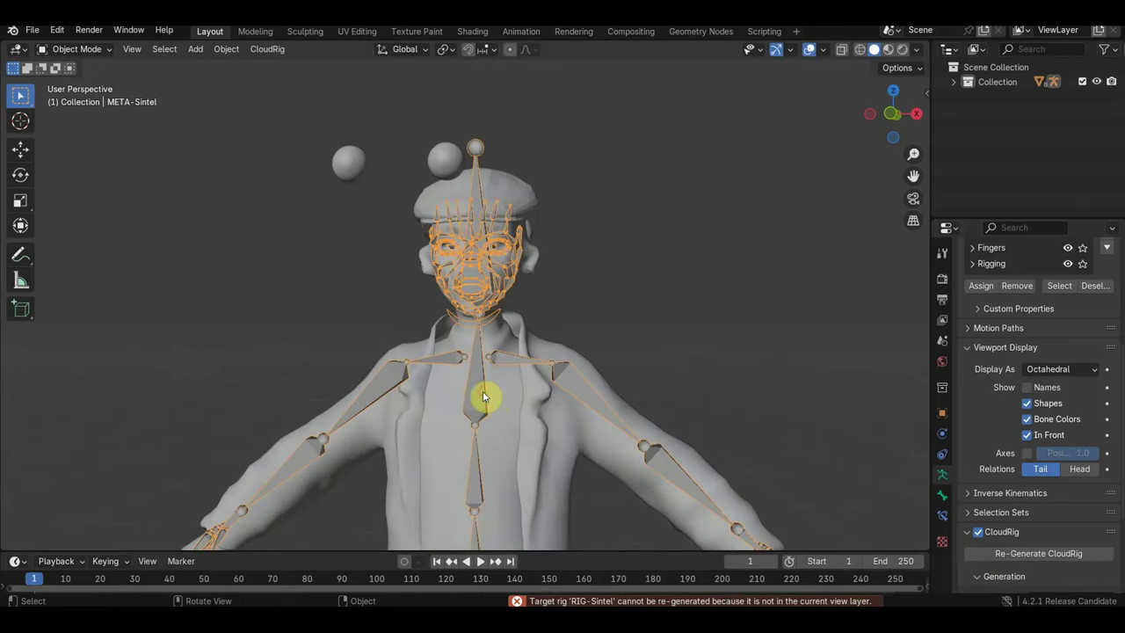
scroll(498, 236, "down", 2)
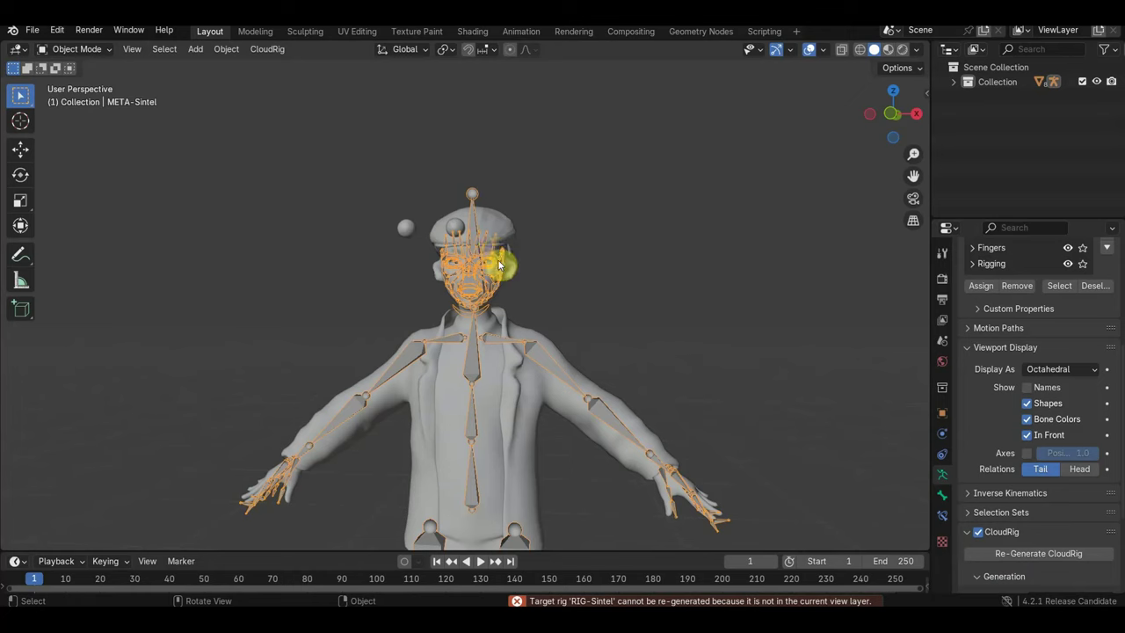
key("Delete")
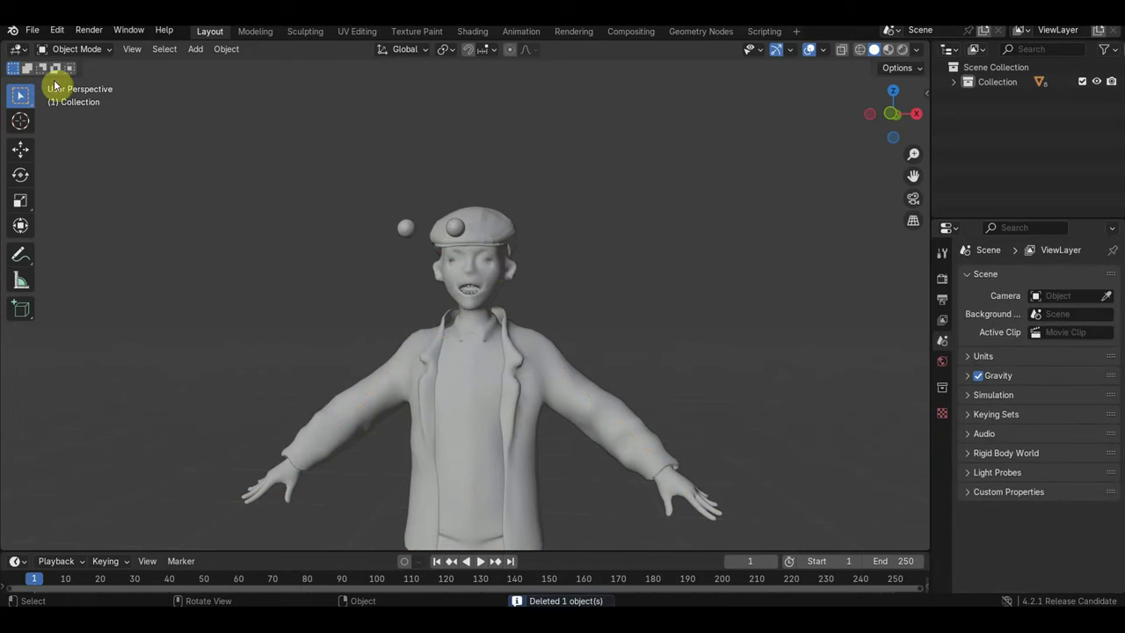
left_click(195, 48)
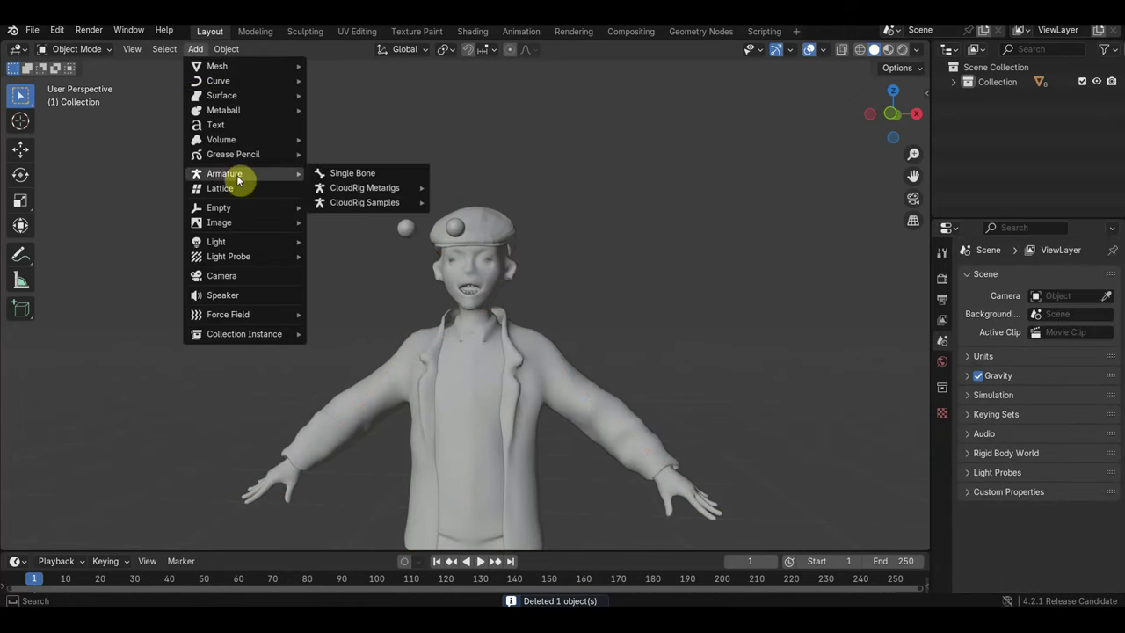
mouse_move(224, 173)
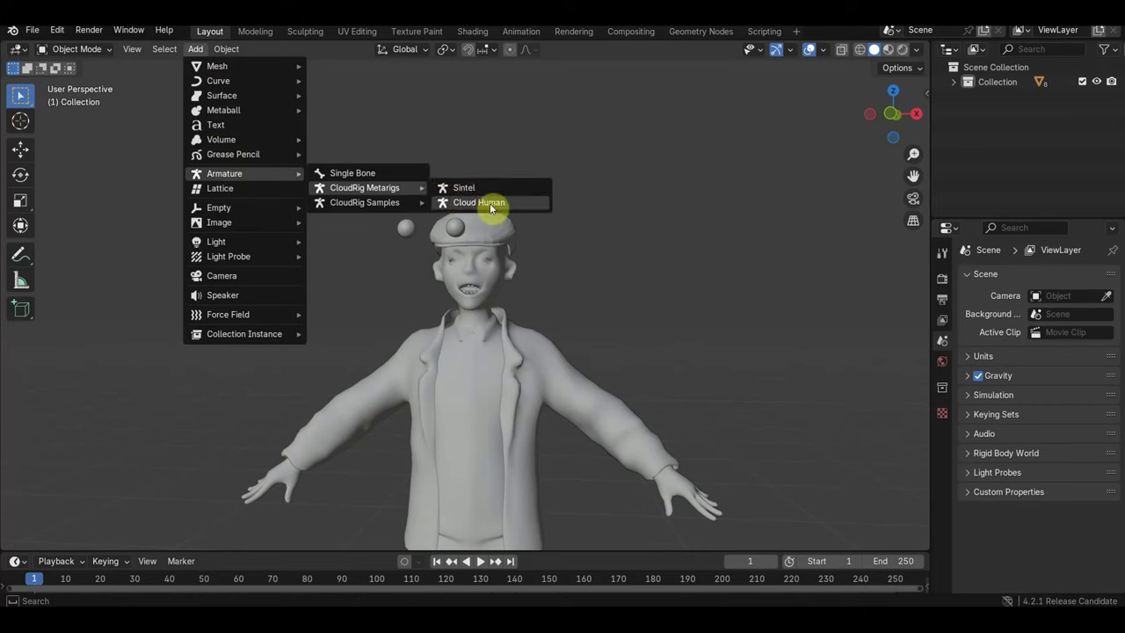
Add the CloudRig Cloud Human meta-rig and zoom out to see the whole character
left_click(512, 206)
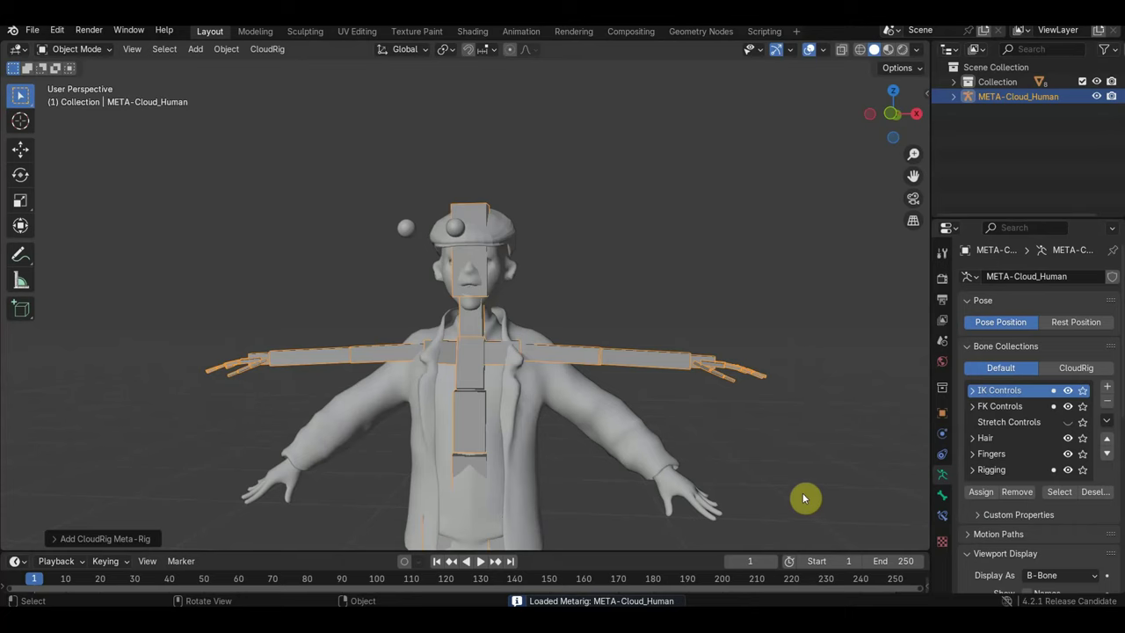
scroll(724, 431, "down", 2)
middle_click_drag(723, 432, 734, 280, "shift")
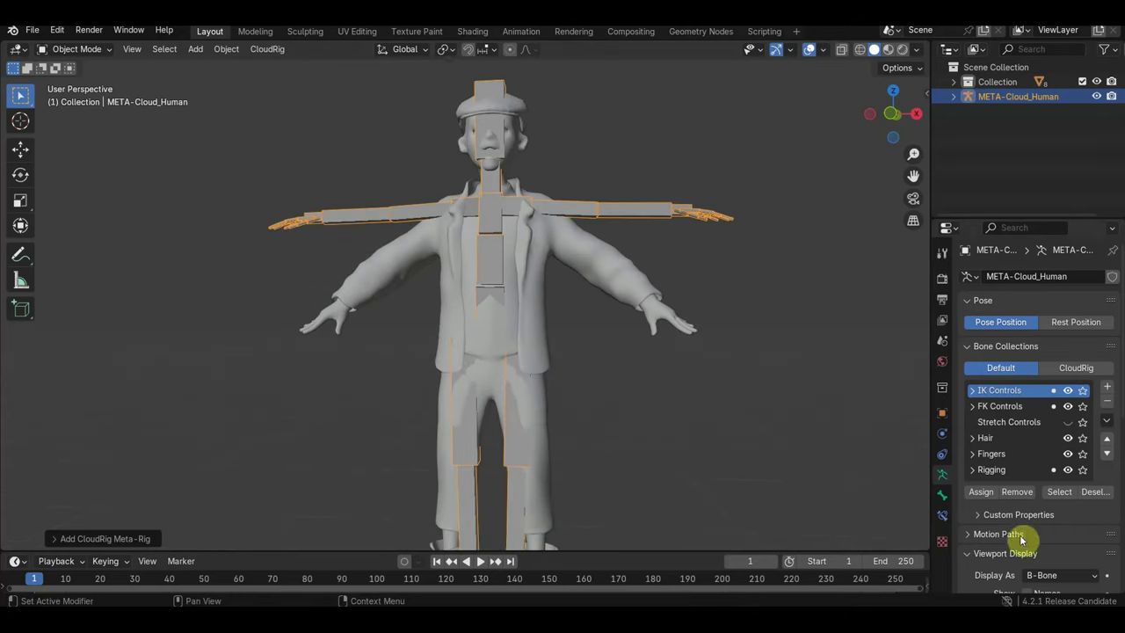
scroll(1026, 540, "down", 2)
Display the meta-rig bones as Octahedral and view the character from the front
left_click(1070, 519)
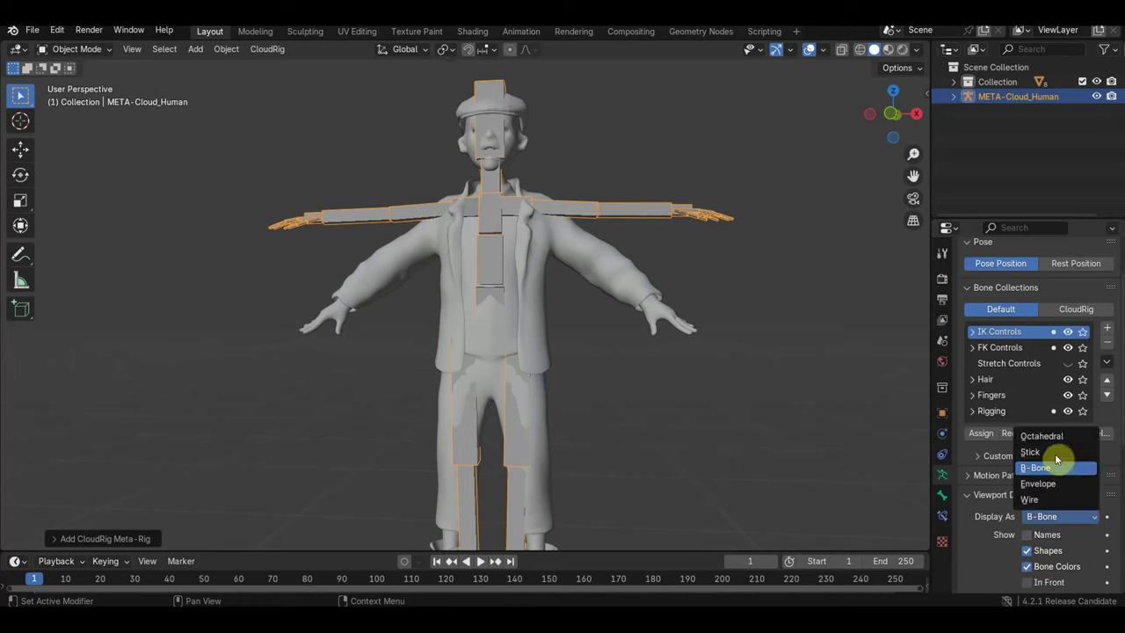
left_click(1058, 484)
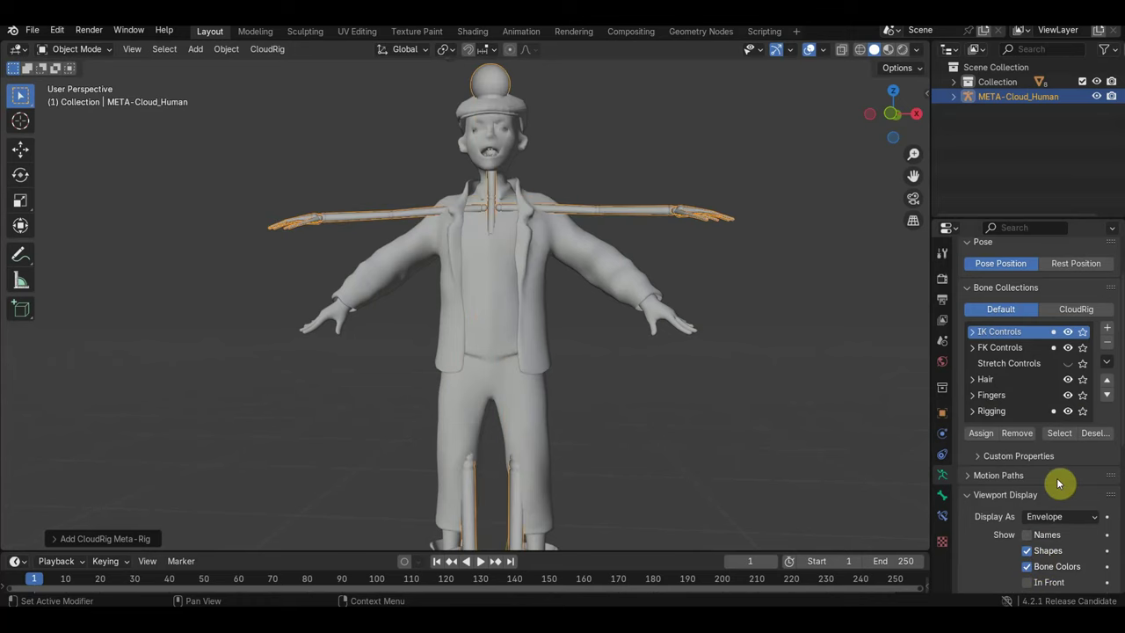
left_click(1072, 520)
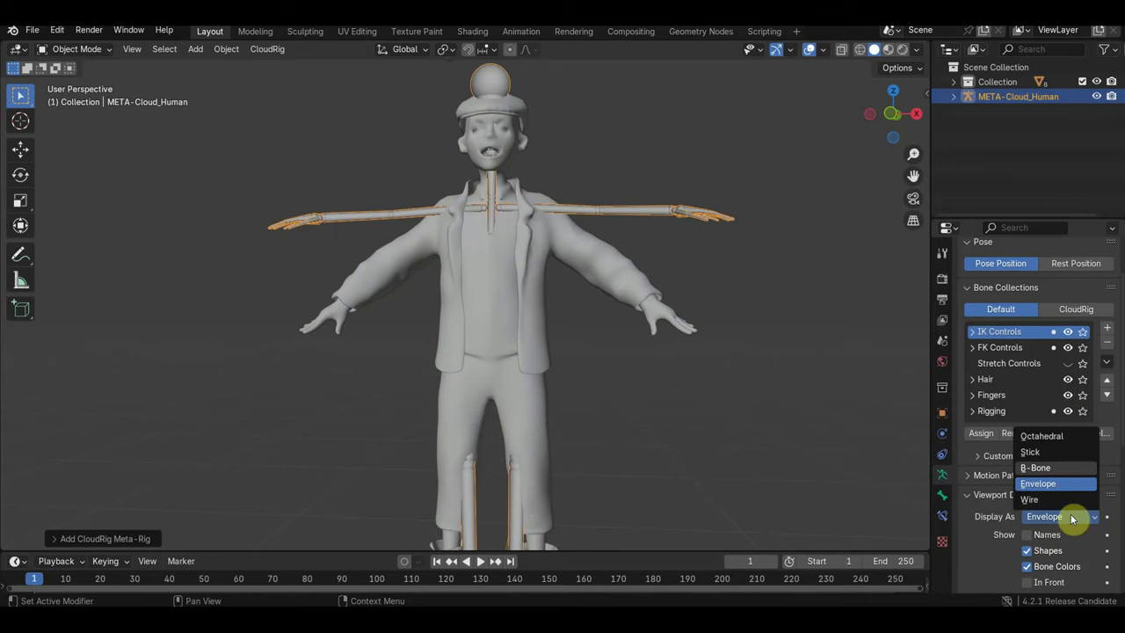
left_click(1048, 436)
key("KP_1")
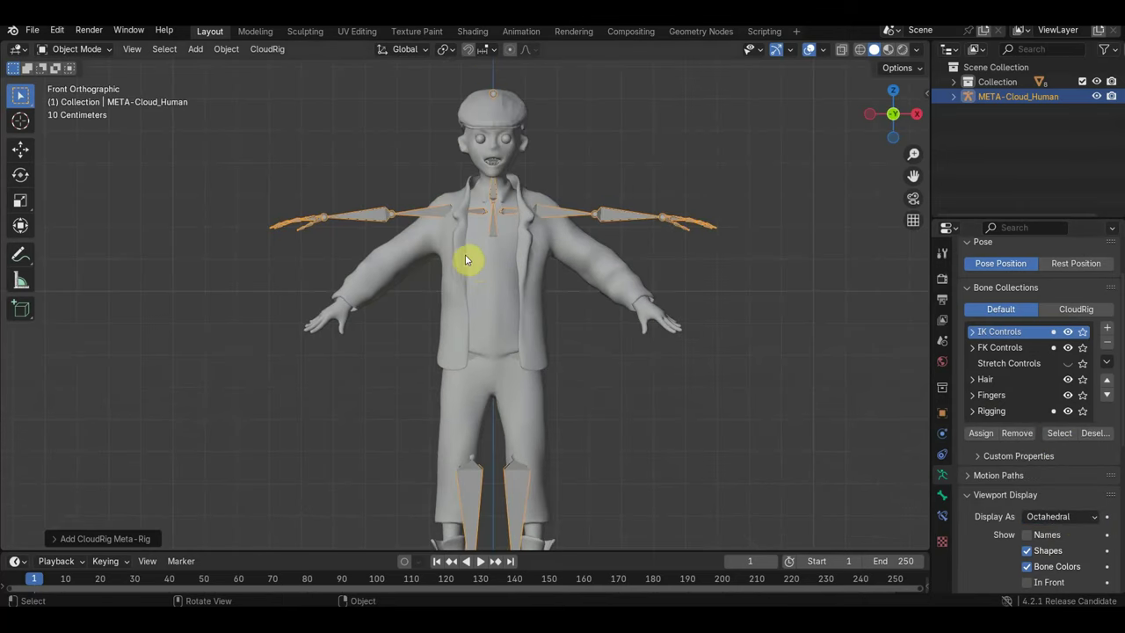
mouse_move(510, 220)
middle_mouse_down()
mouse_move(470, 234)
mouse_move(469, 155)
middle_mouse_up()
key("KP_1")
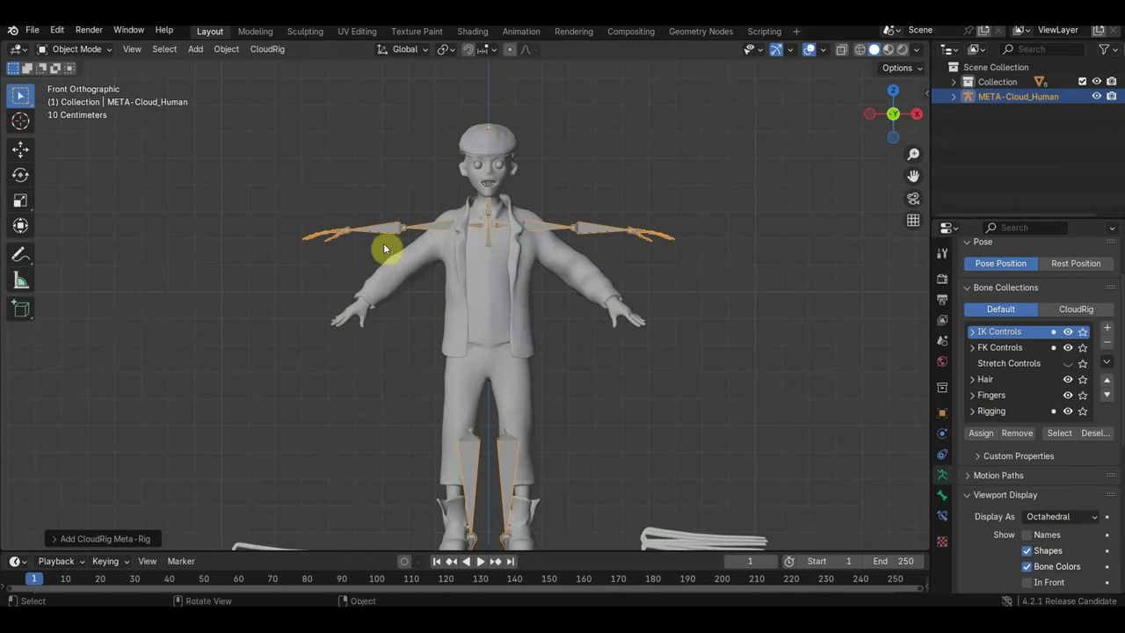
left_click(77, 49)
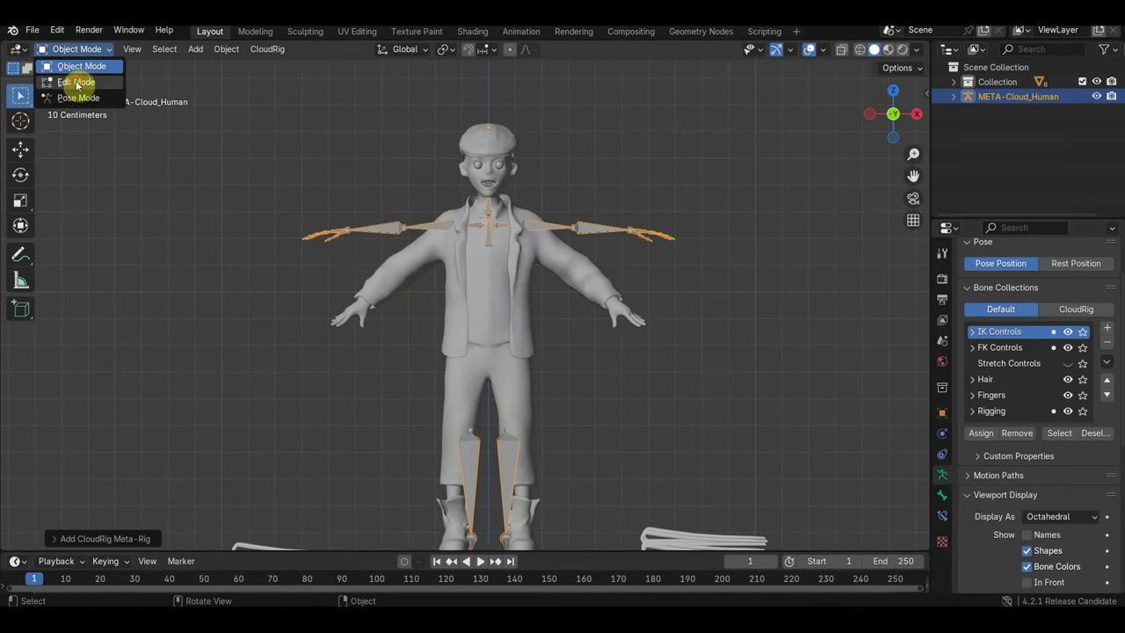
In Edit Mode, rotate and move the arm bones onto the character's arm
left_click(76, 83)
left_click_drag(281, 188, 457, 278)
left_click(489, 226, "shift")
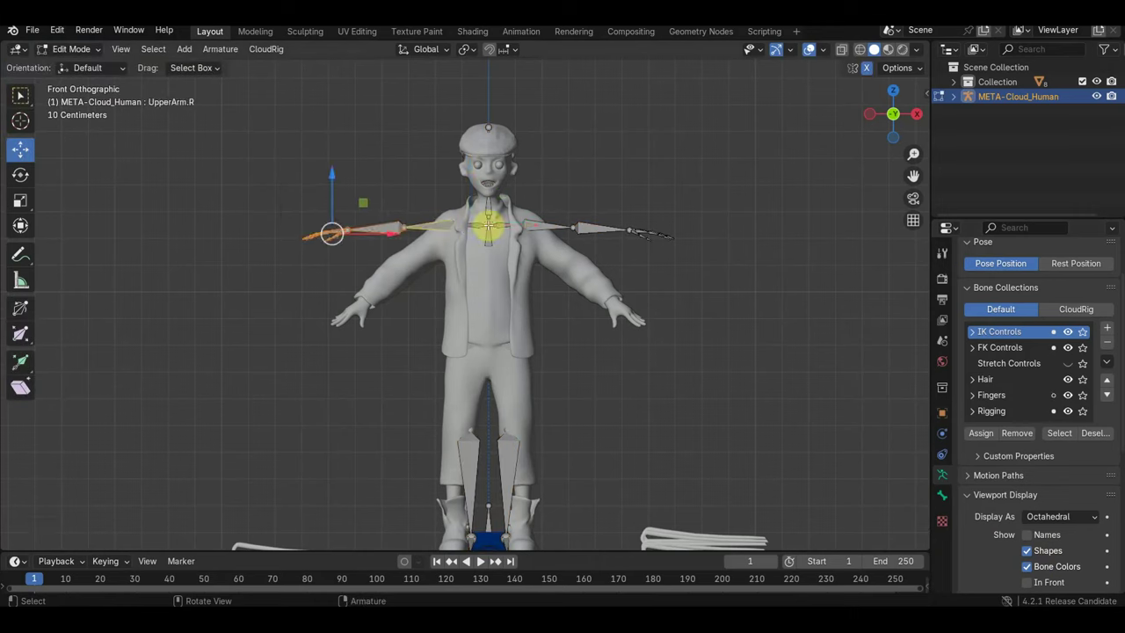
key("r")
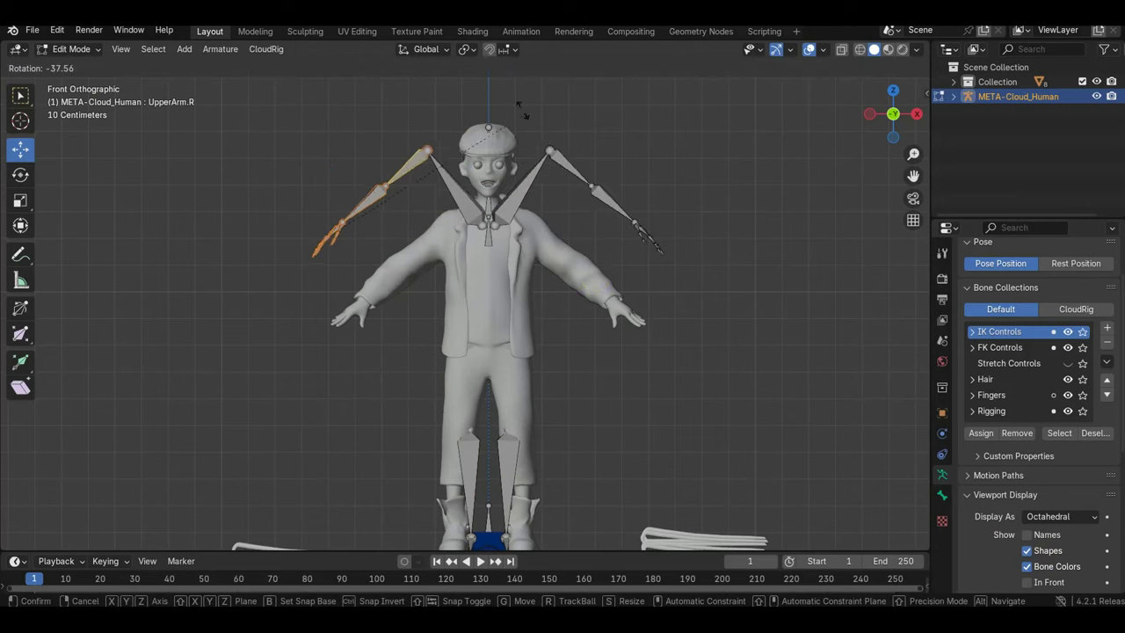
left_click(515, 106)
left_click_drag(481, 195, 503, 272)
scroll(603, 422, "down", 5, "shift")
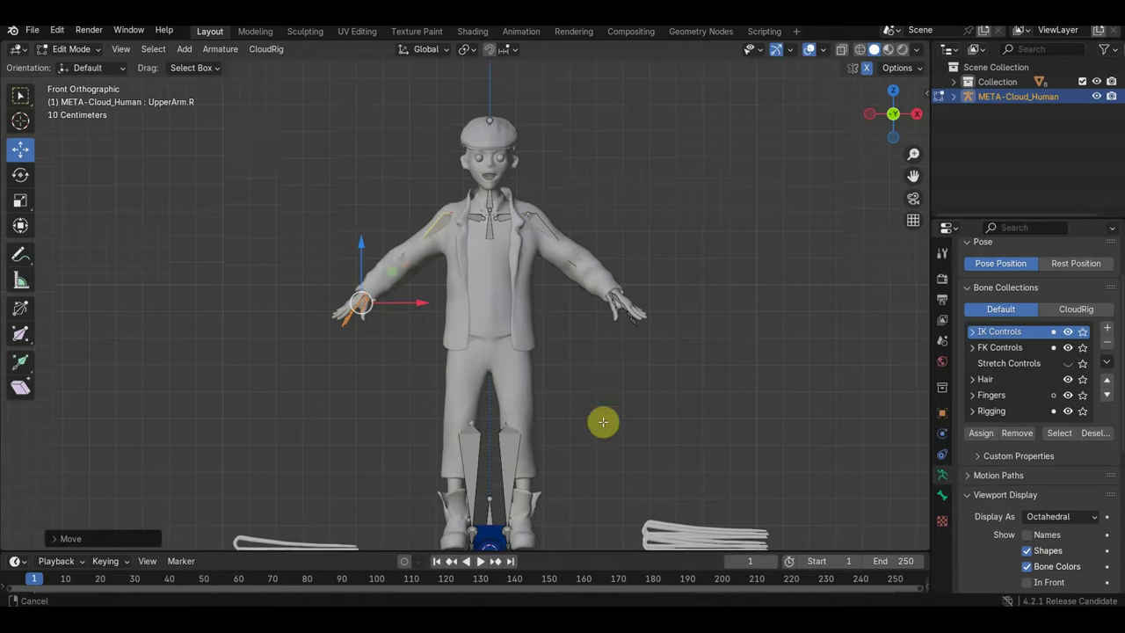
Enable In Front and slide the selected leg and foot bones sideways along X
left_click_drag(550, 424, 489, 254)
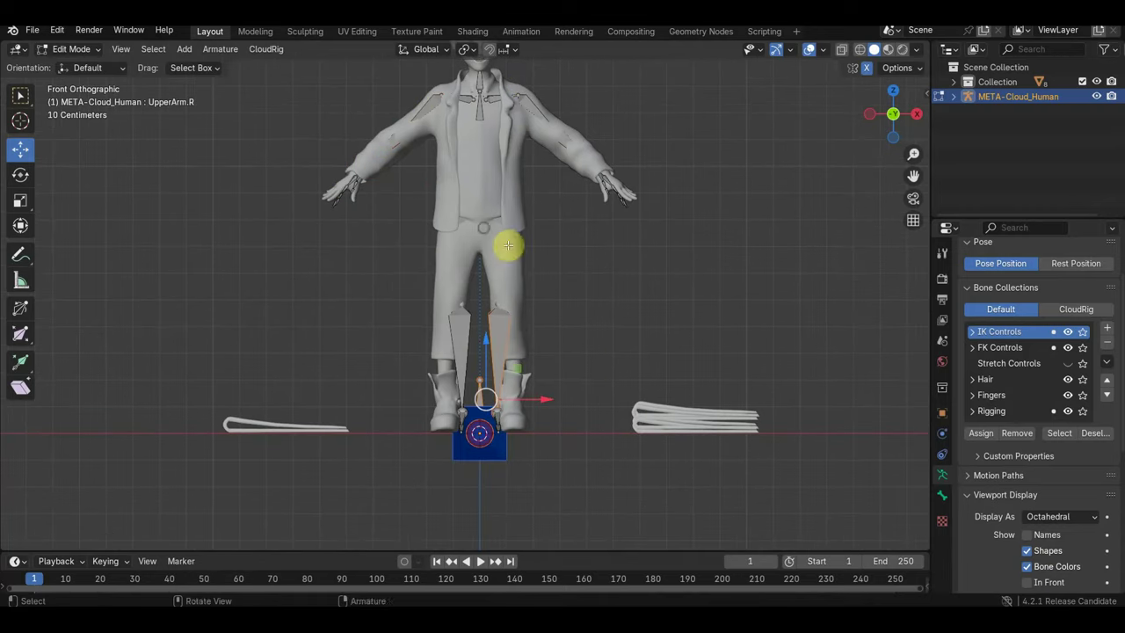
left_click(1025, 582)
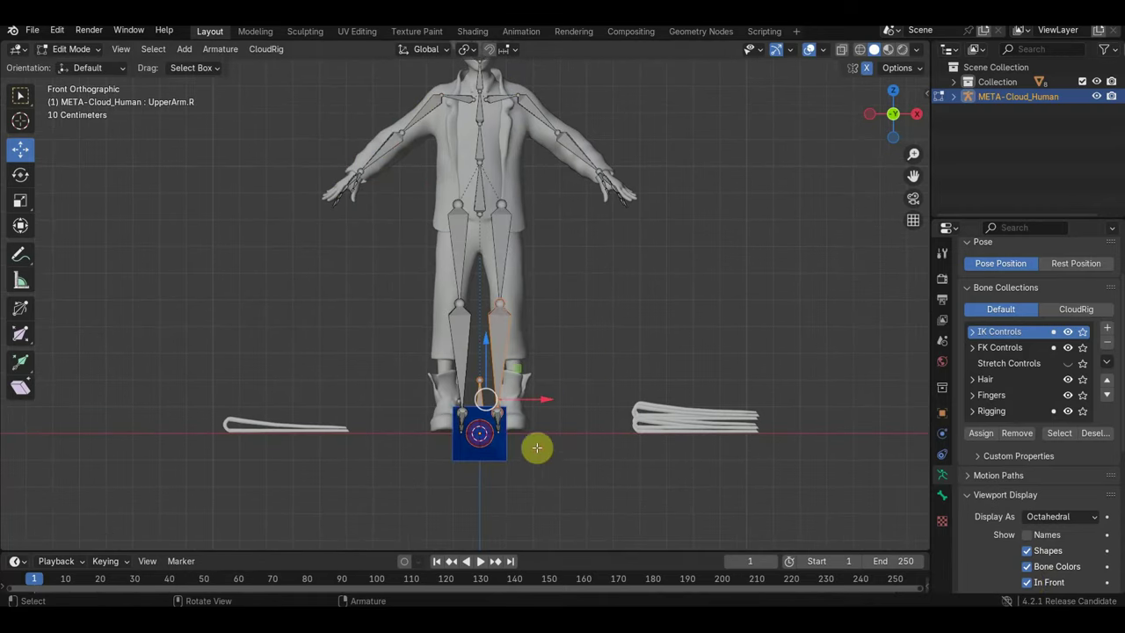
left_click_drag(555, 453, 491, 214)
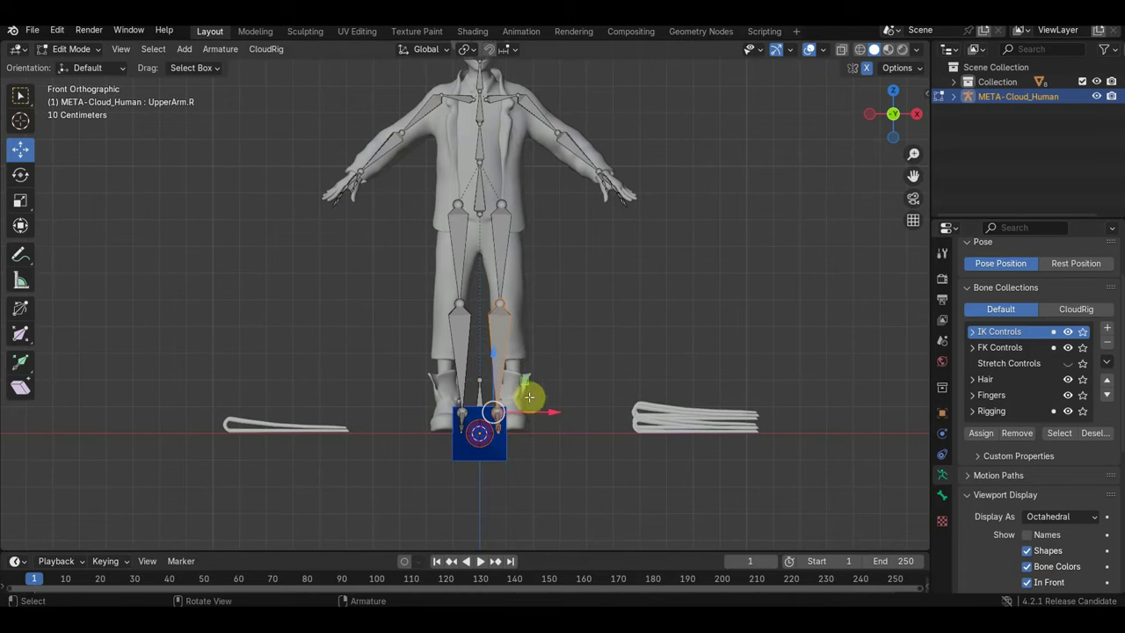
middle_click_drag(522, 412, 554, 429)
scroll(554, 429, "up", 4)
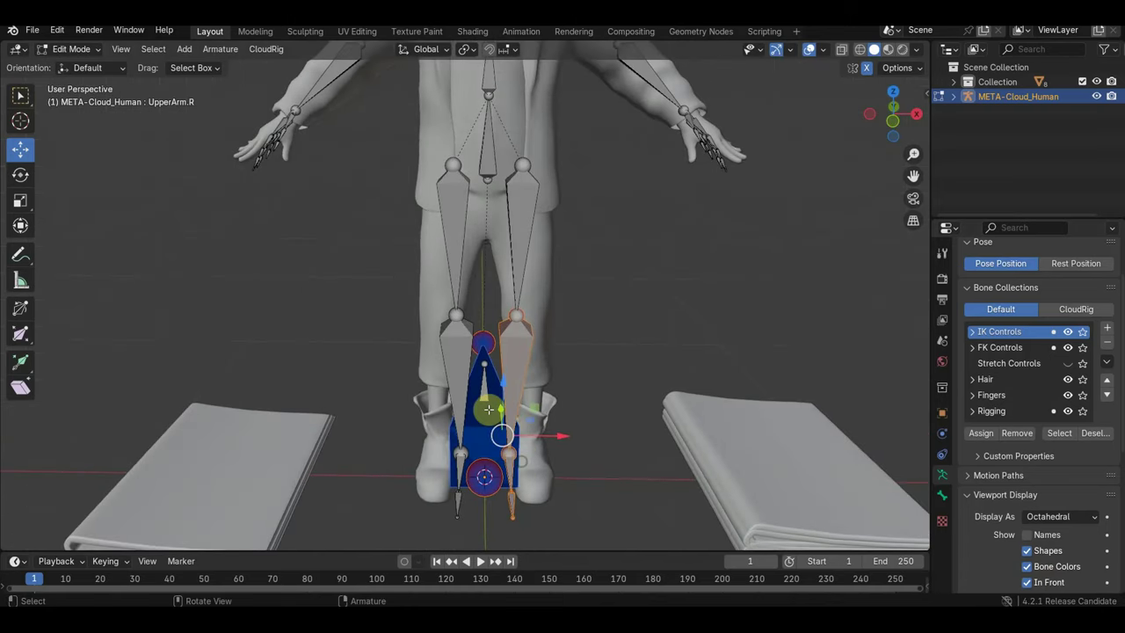
left_click_drag(573, 438, 587, 439)
key("ctrl+z")
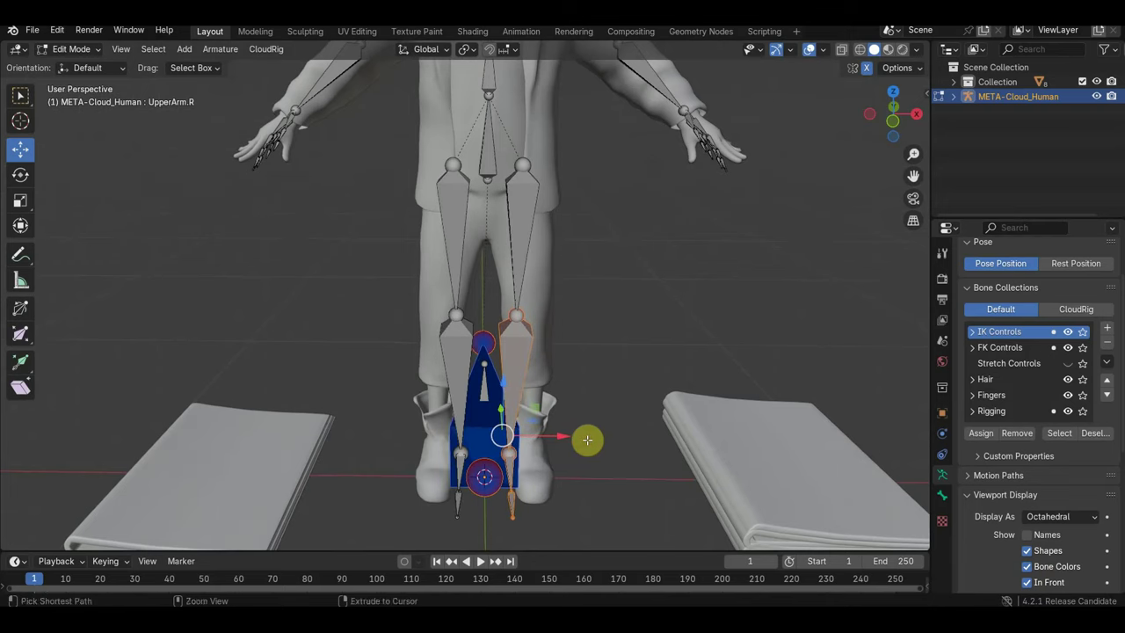
left_click(469, 434)
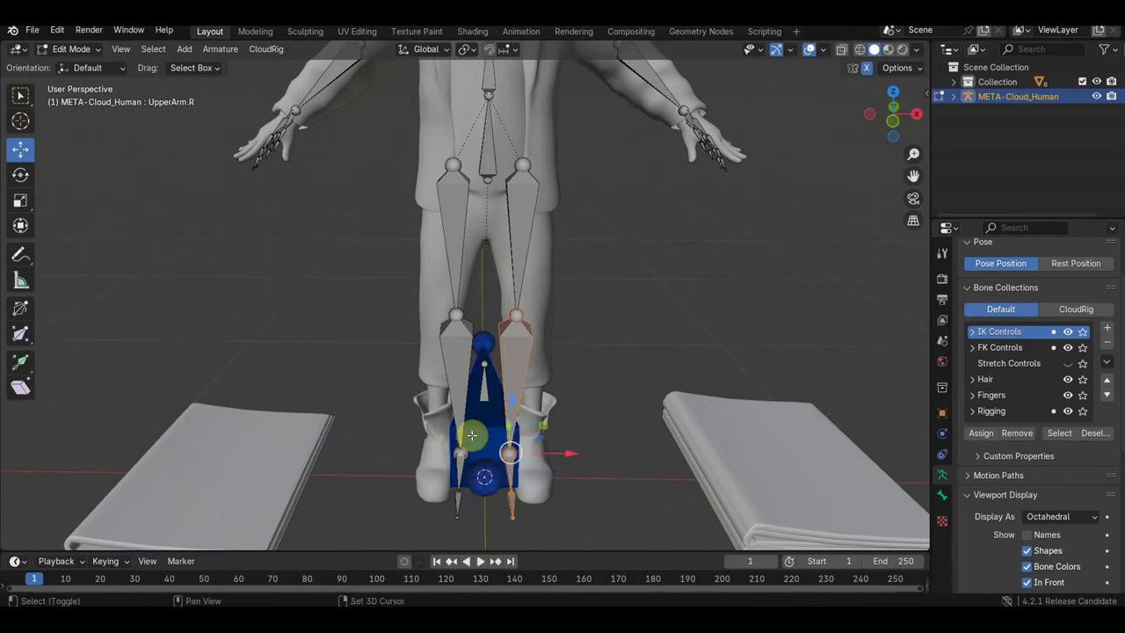
left_click_drag(568, 451, 589, 454)
key("KP_1")
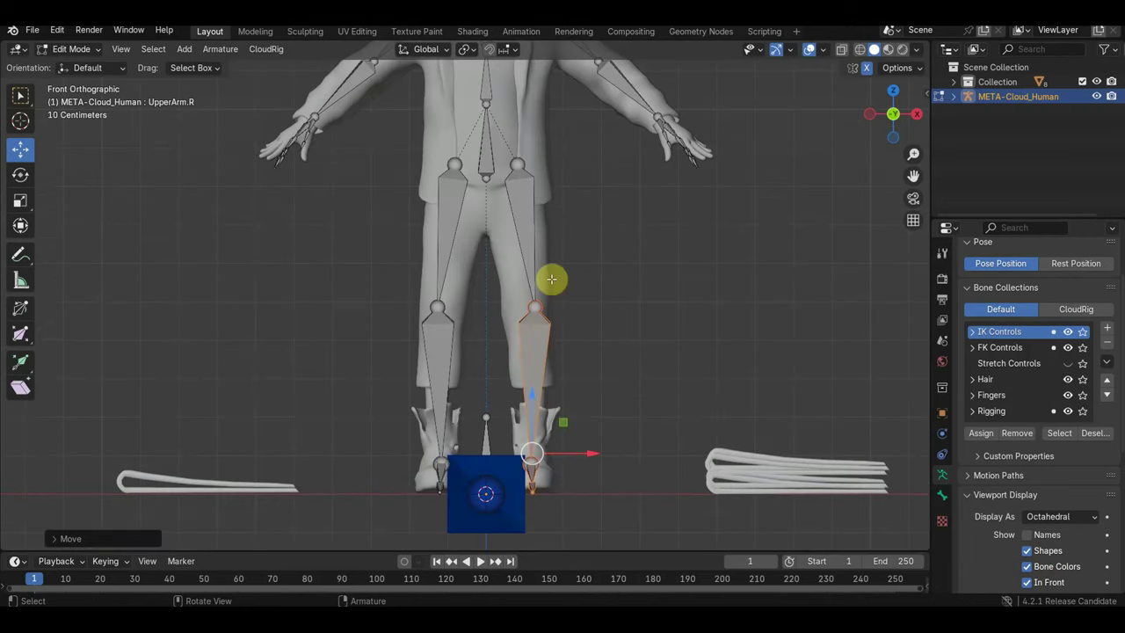
Add Thigh.L and, in side view, move the leg bones and knee along Y
left_click(530, 242, "shift")
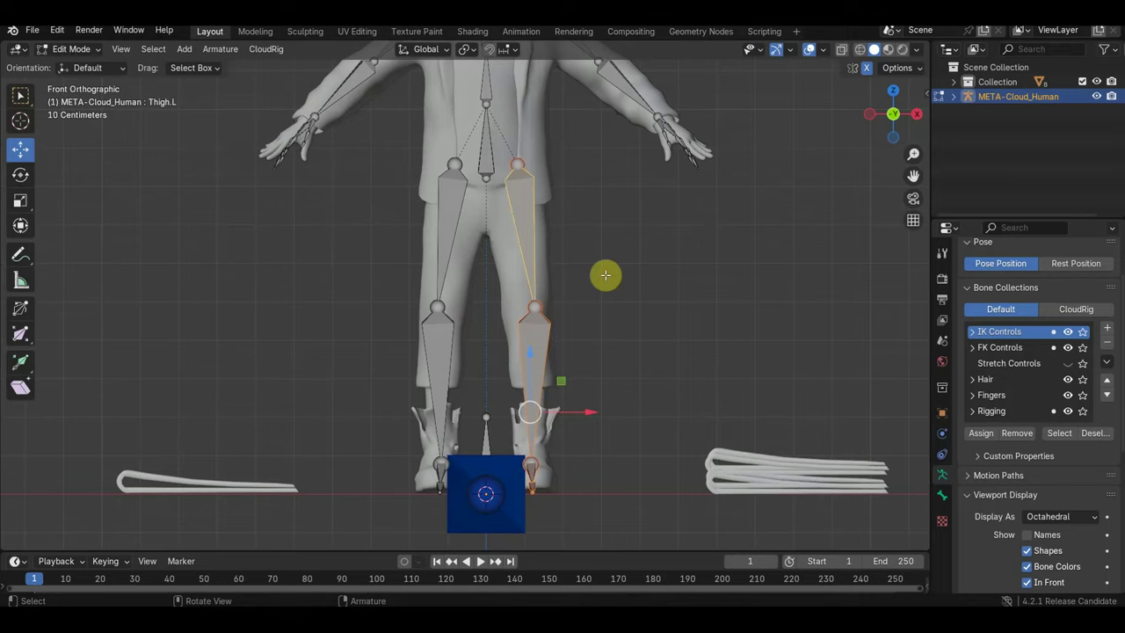
key("KP_3")
left_click_drag(503, 408, 515, 411)
left_click_drag(458, 308, 501, 307)
mouse_move(565, 226)
middle_mouse_down()
mouse_move(534, 365)
mouse_move(590, 376)
middle_mouse_up()
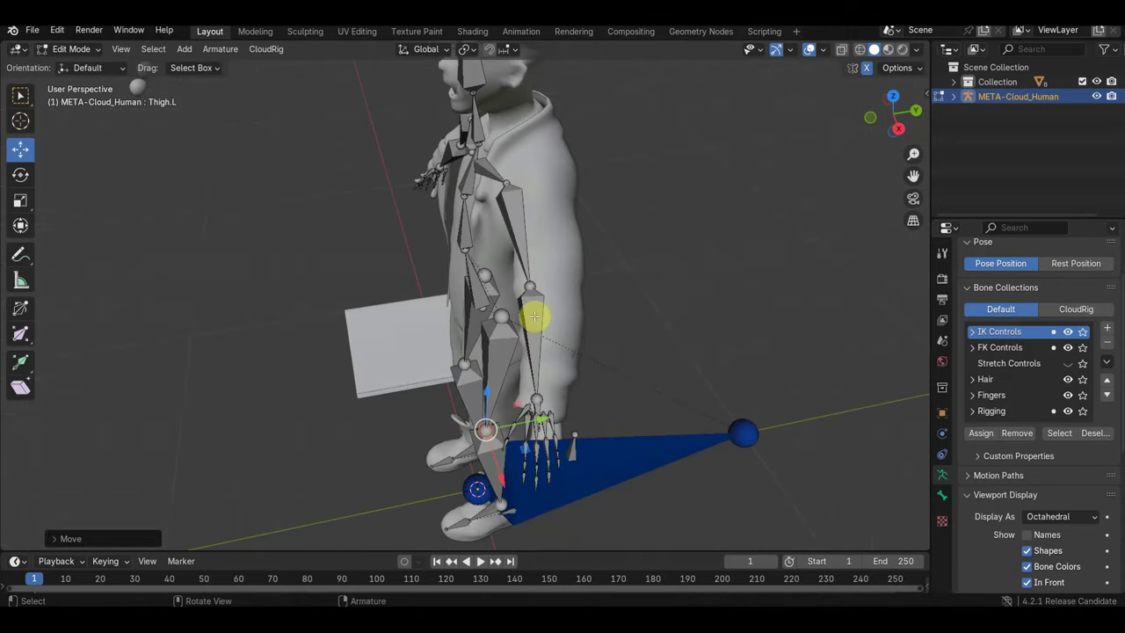
Shift the left elbow joint and Shoulder.L along Y to fit the arm
left_click(532, 286)
left_click_drag(585, 276, 632, 290)
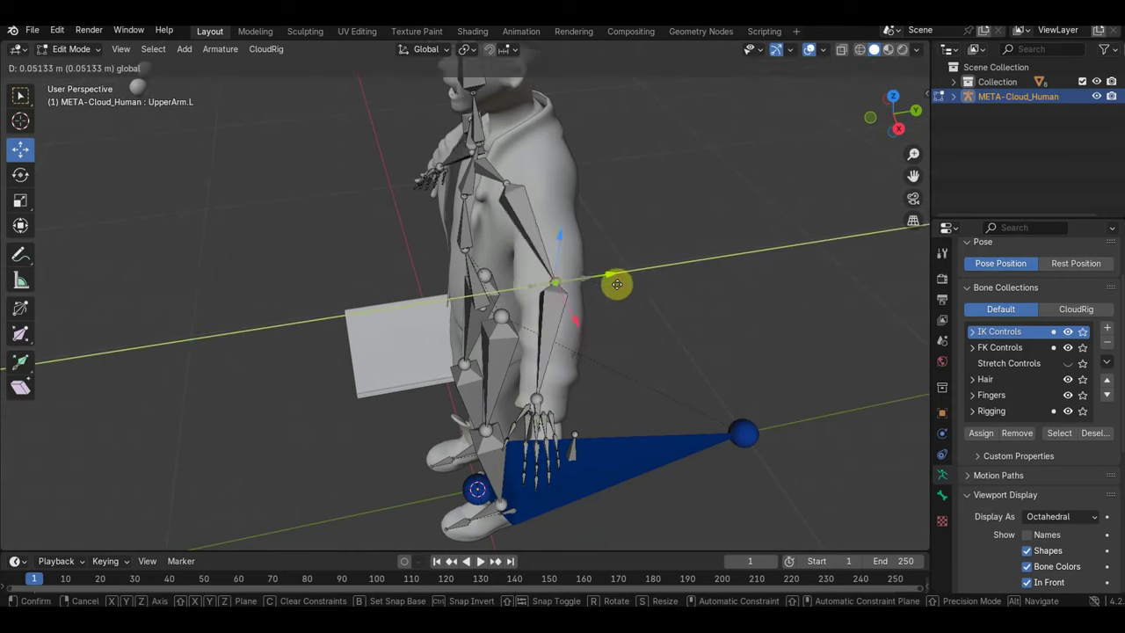
mouse_move(632, 290)
middle_mouse_down()
mouse_move(603, 304)
mouse_move(533, 236)
middle_mouse_up()
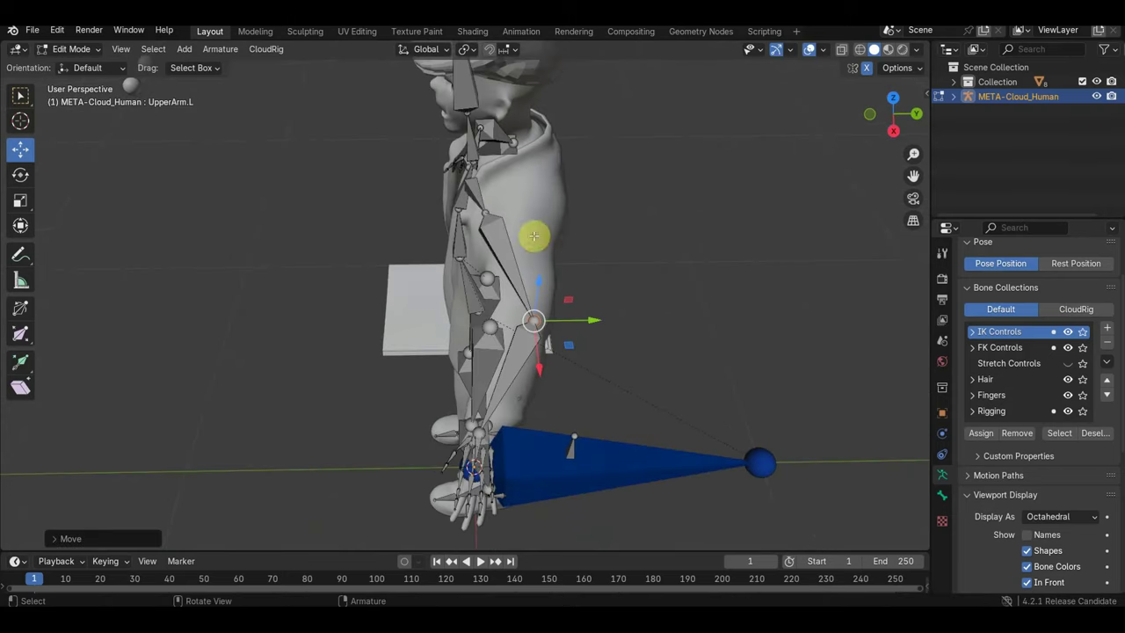
left_click(487, 212)
left_click_drag(512, 200, 552, 191)
mouse_move(552, 190)
middle_mouse_down()
mouse_move(628, 191)
mouse_move(664, 170)
mouse_move(592, 132)
mouse_move(568, 256)
middle_mouse_up()
Move the Head bone into the head and Spine2 forward into the chest
left_click(448, 227)
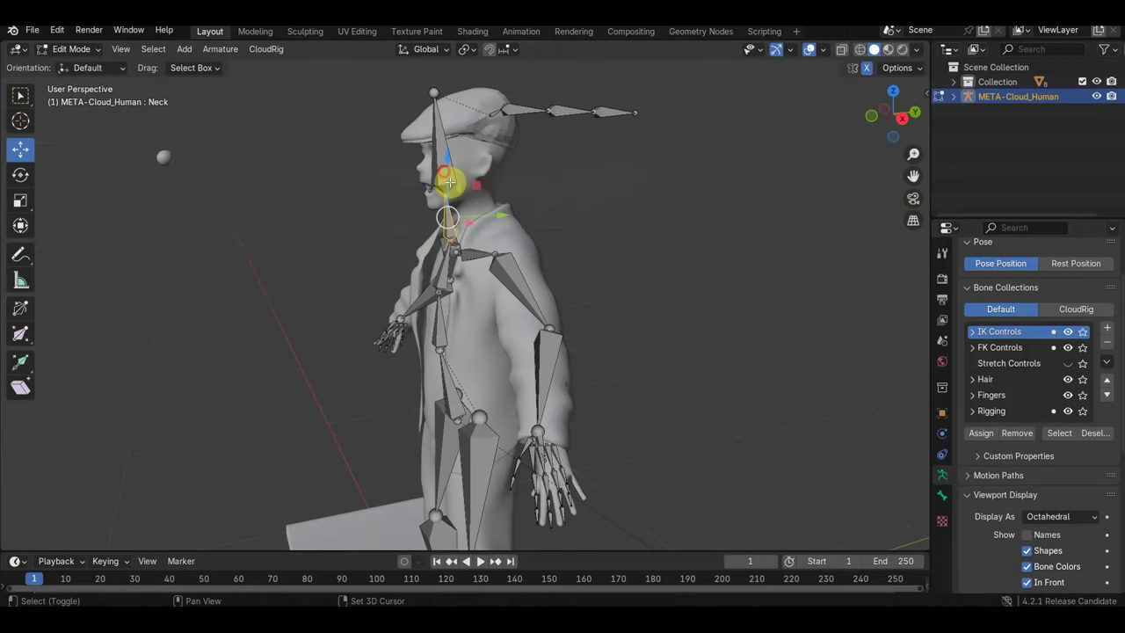
left_click(445, 180)
mouse_move(496, 177)
left_mouse_down()
mouse_move(518, 176)
mouse_move(525, 197)
left_mouse_up()
mouse_move(533, 223)
middle_mouse_down()
mouse_move(498, 230)
mouse_move(441, 292)
middle_mouse_up()
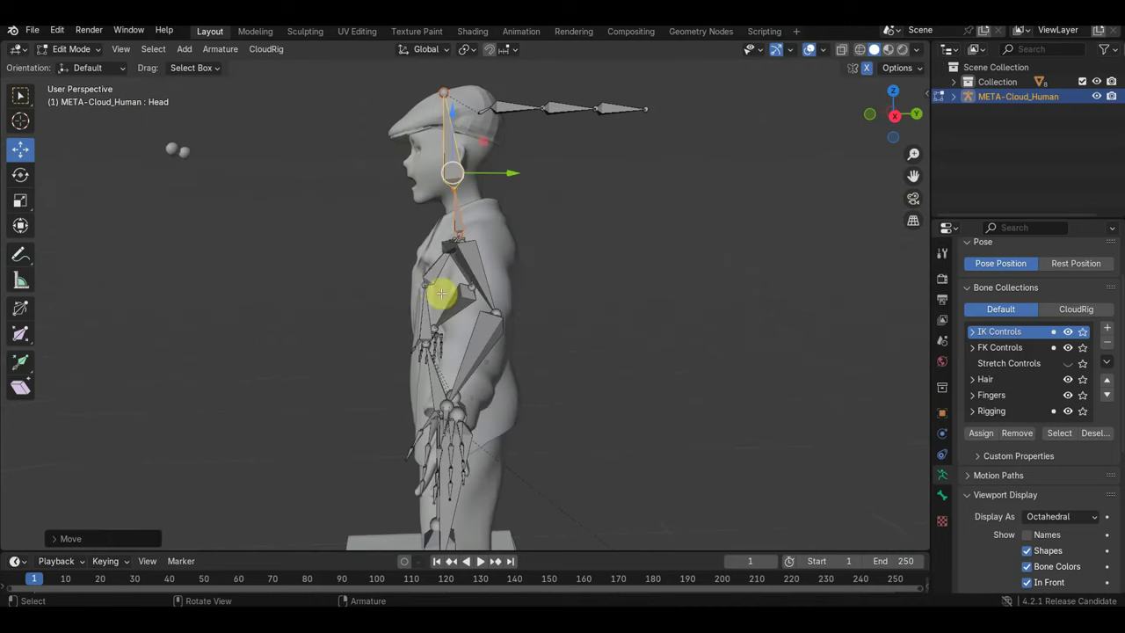
left_click(426, 285)
left_click_drag(471, 284, 505, 287)
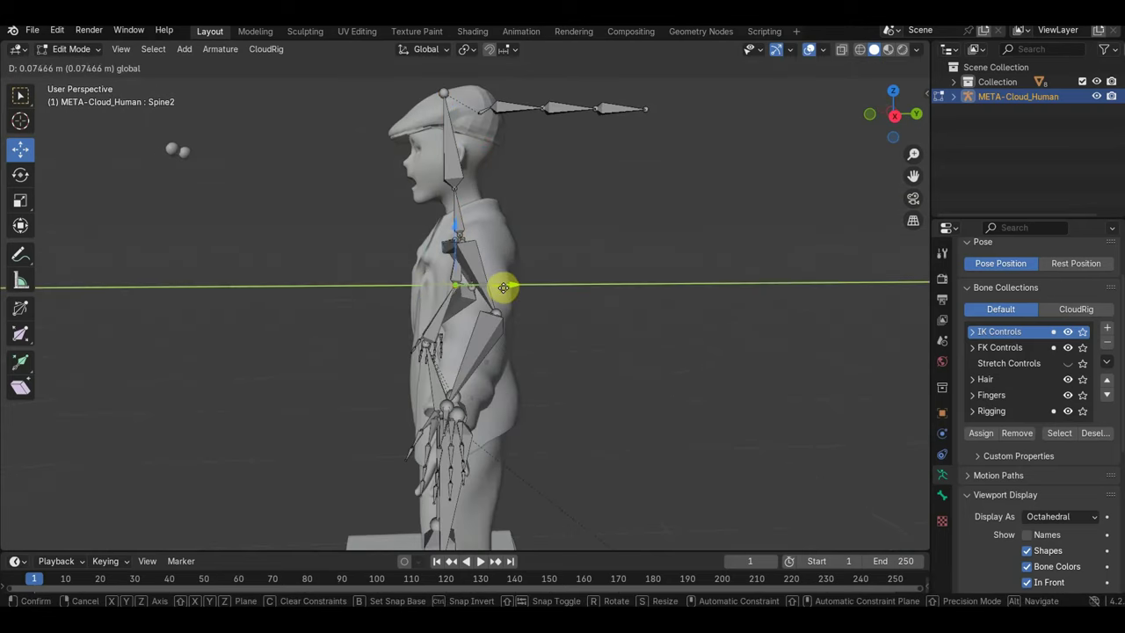
Move Spine1 and the remaining spine bone along Y, then return to front view
left_click(424, 344)
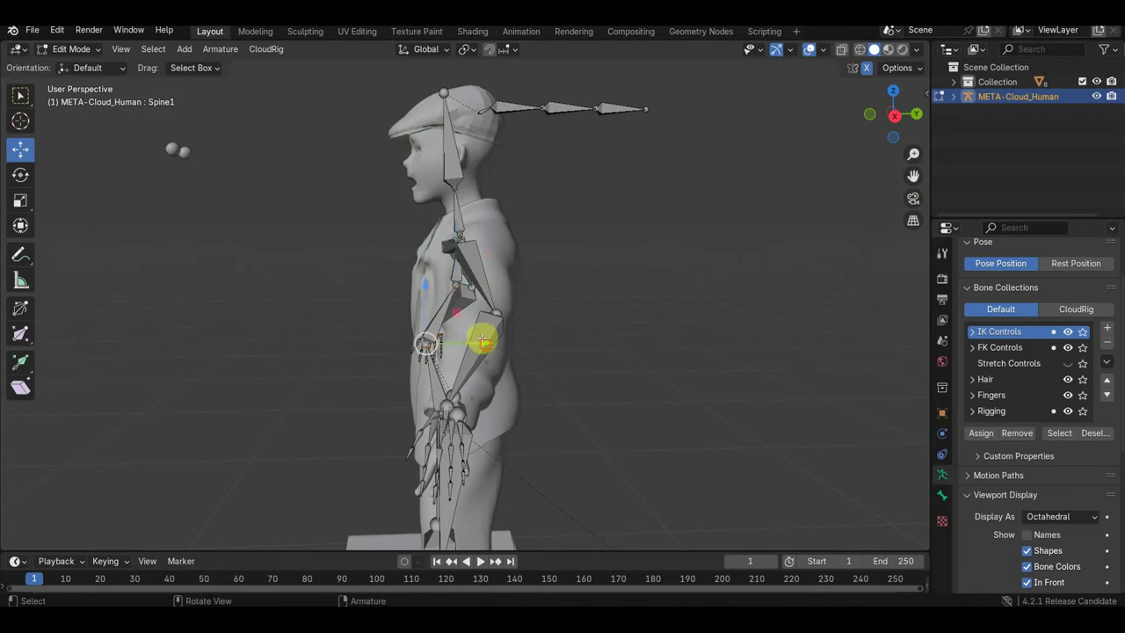
left_click_drag(481, 339, 512, 351)
mouse_move(512, 352)
middle_mouse_down()
mouse_move(567, 356)
mouse_move(554, 361)
middle_mouse_up()
middle_click_drag(492, 384, 466, 395)
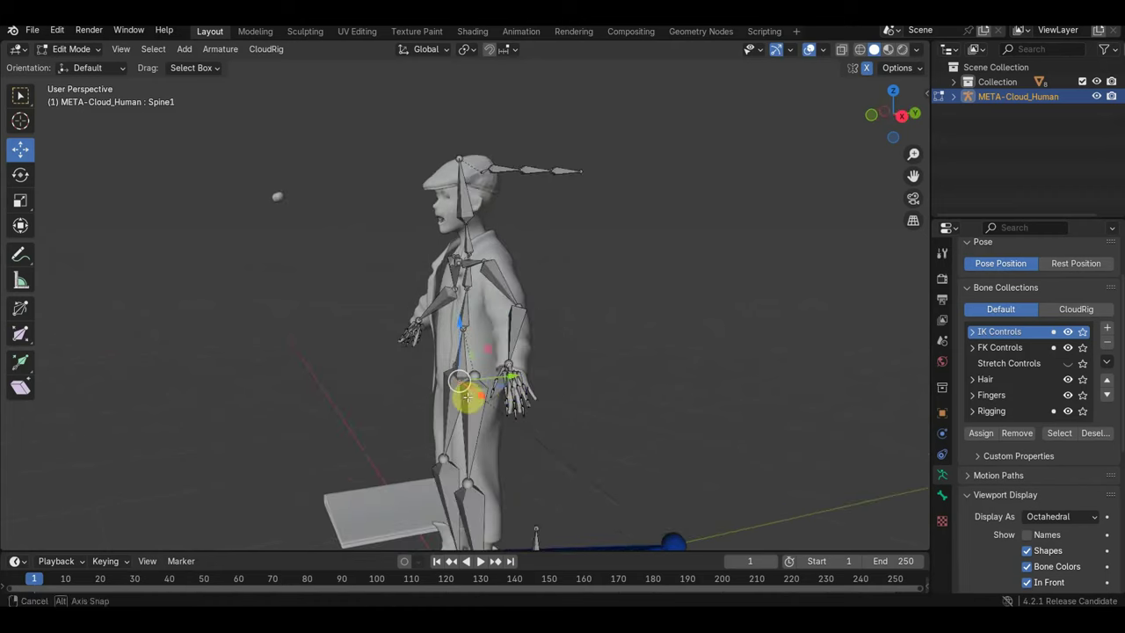
left_click_drag(512, 377, 517, 376)
mouse_move(517, 376)
middle_mouse_down()
mouse_move(681, 415)
mouse_move(626, 372)
mouse_move(630, 326)
middle_mouse_up()
key("KP_1")
scroll(630, 369, "down", 3)
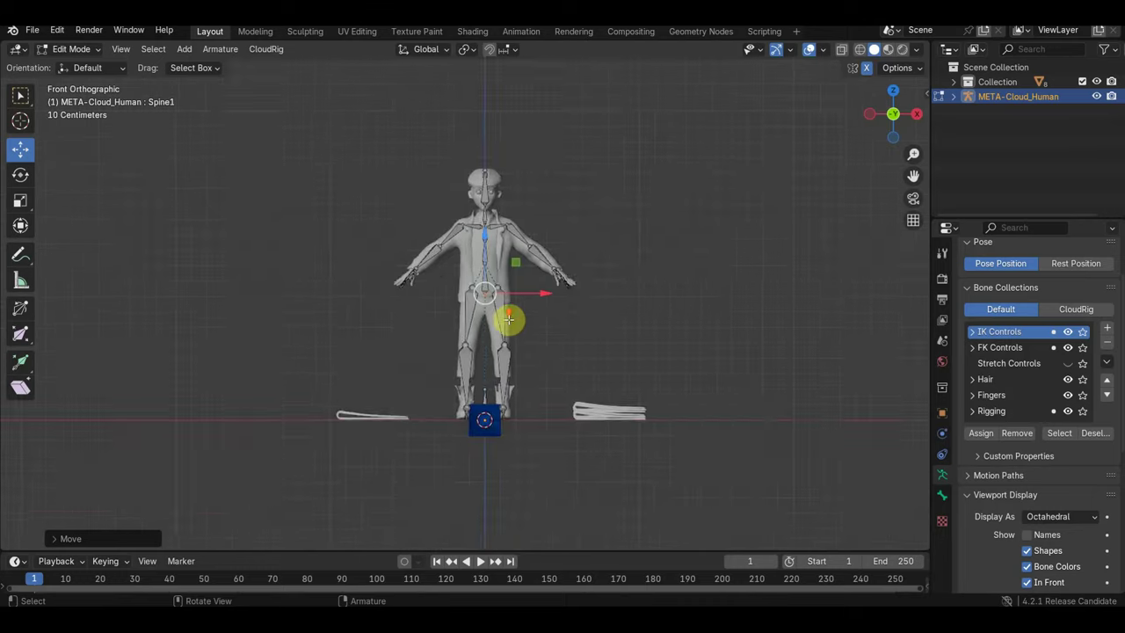
In Object Mode, select only META-Cloud_Human and generate RIG-Cloud_Human (success, 2 warnings)
scroll(508, 319, "up", 3)
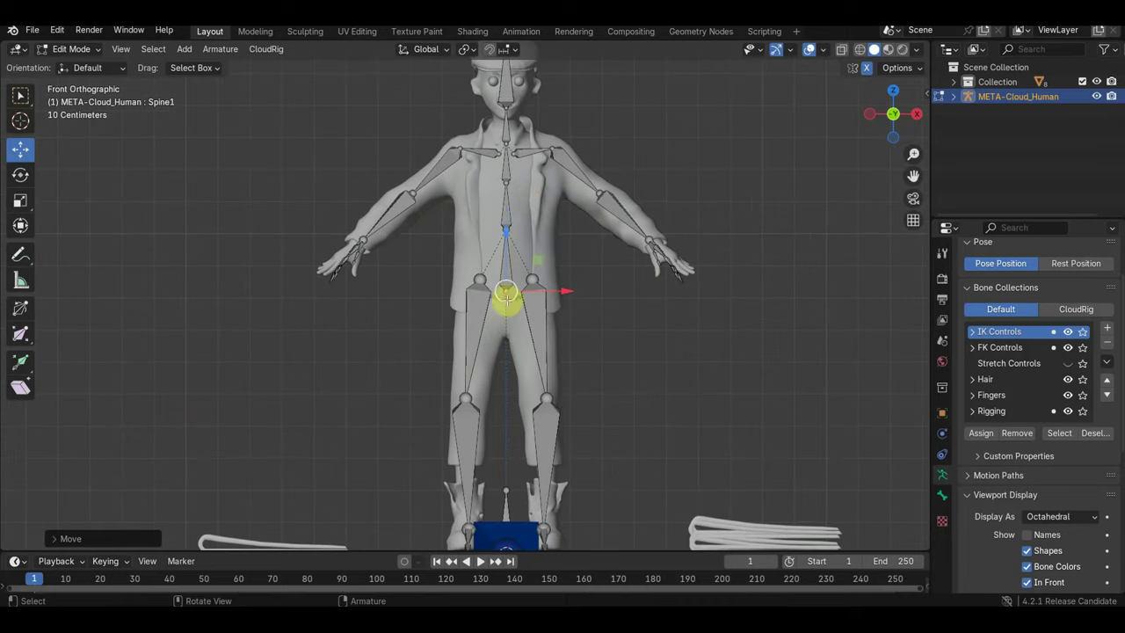
left_click(79, 49)
left_click(79, 60)
left_click(529, 207)
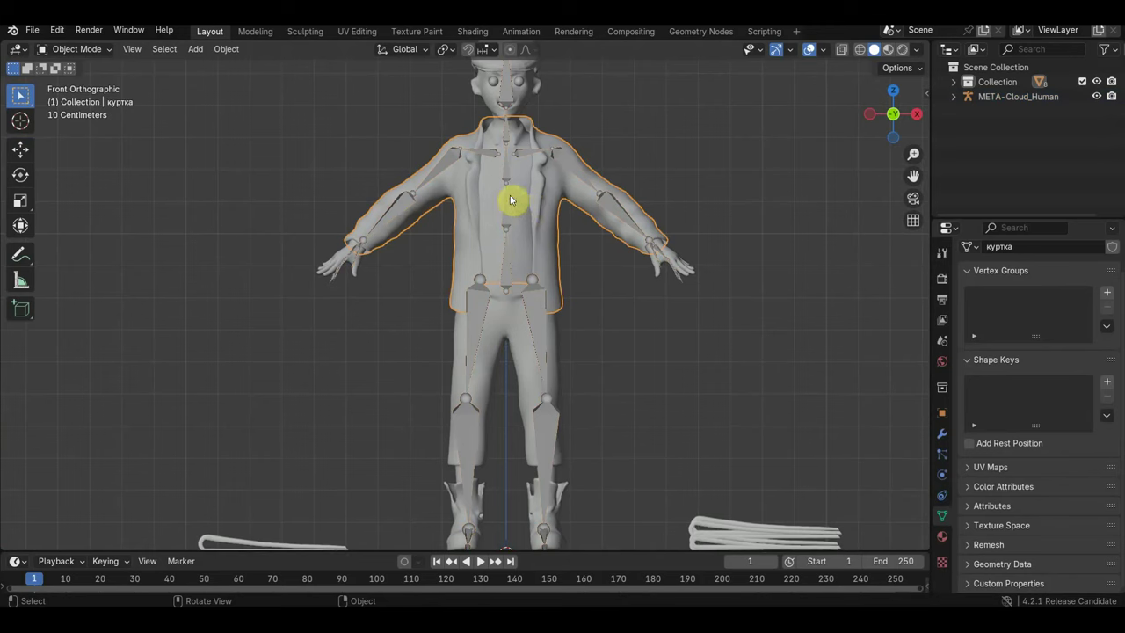
left_click(519, 228)
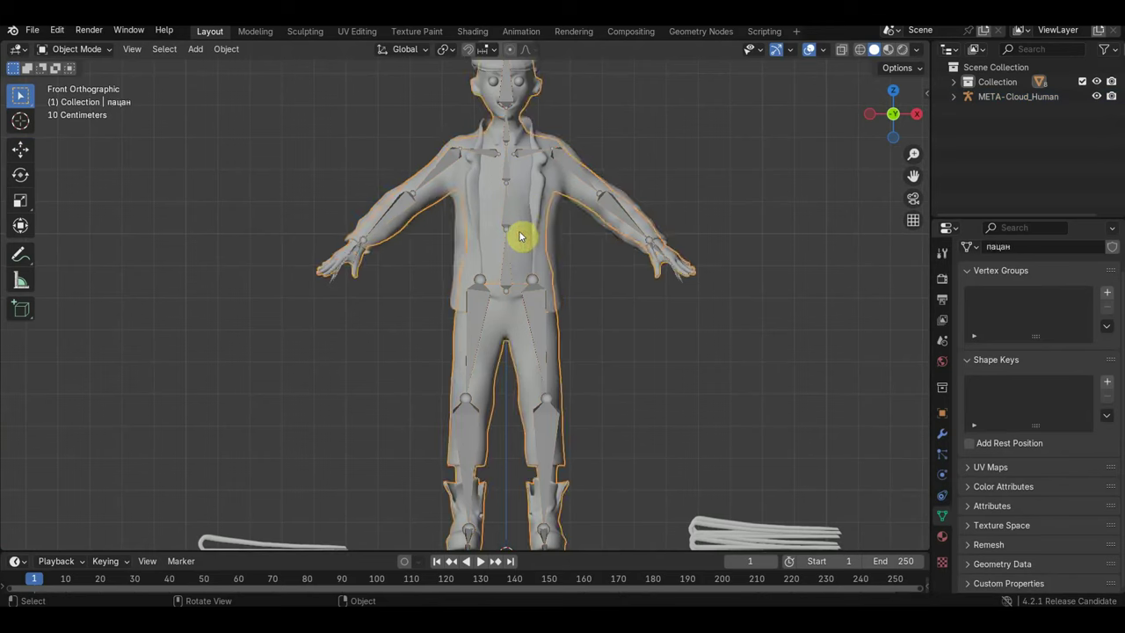
left_click(582, 177)
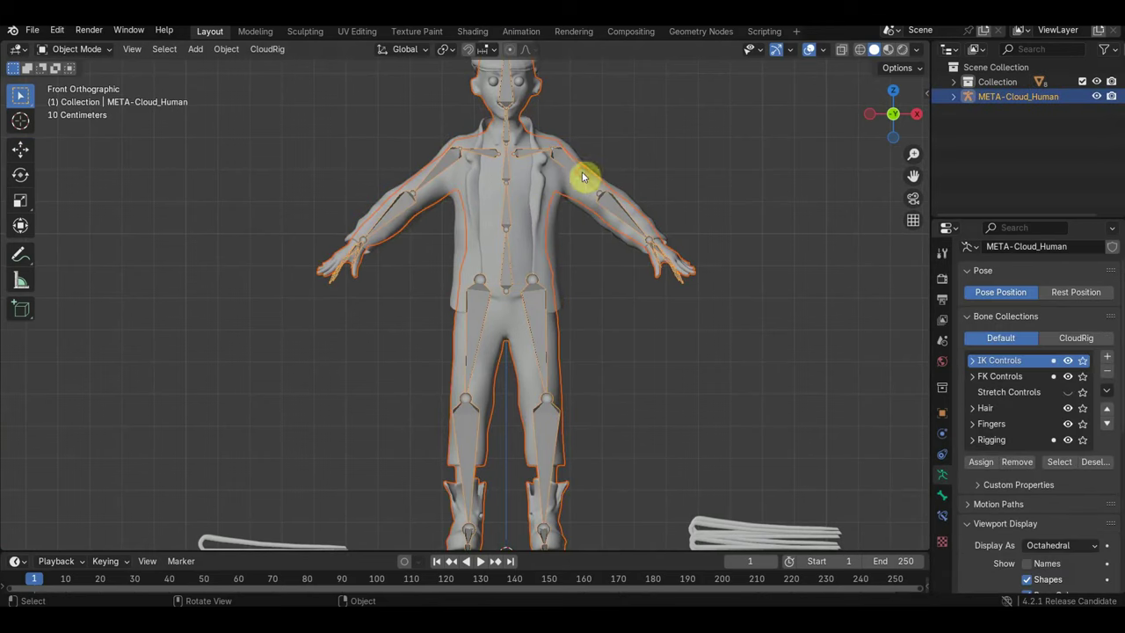
left_click(618, 215)
scroll(1070, 562, "down", 3)
scroll(1070, 562, "down", 4)
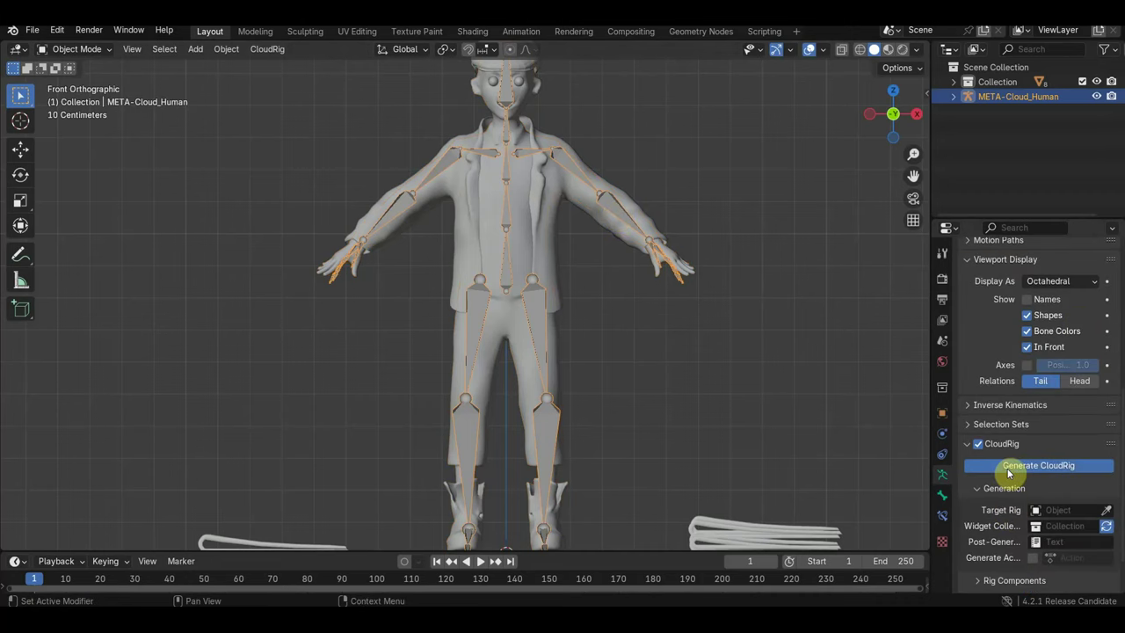
left_click(1008, 473)
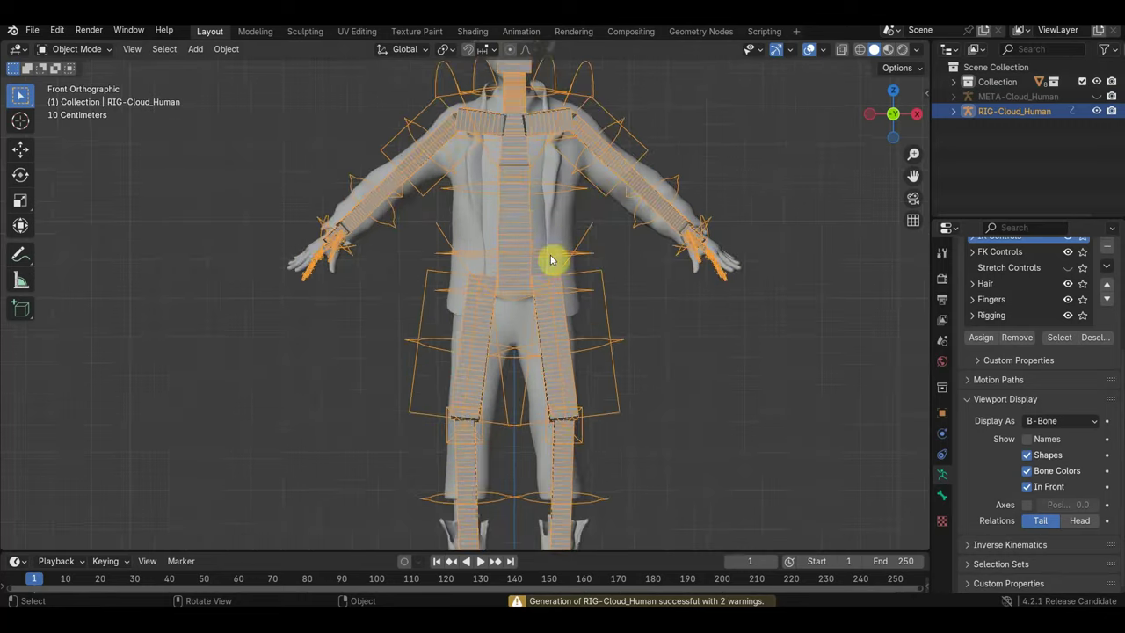
Parent the body mesh to RIG-Cloud_Human with Armature Deform, automatic weights
left_click(539, 215)
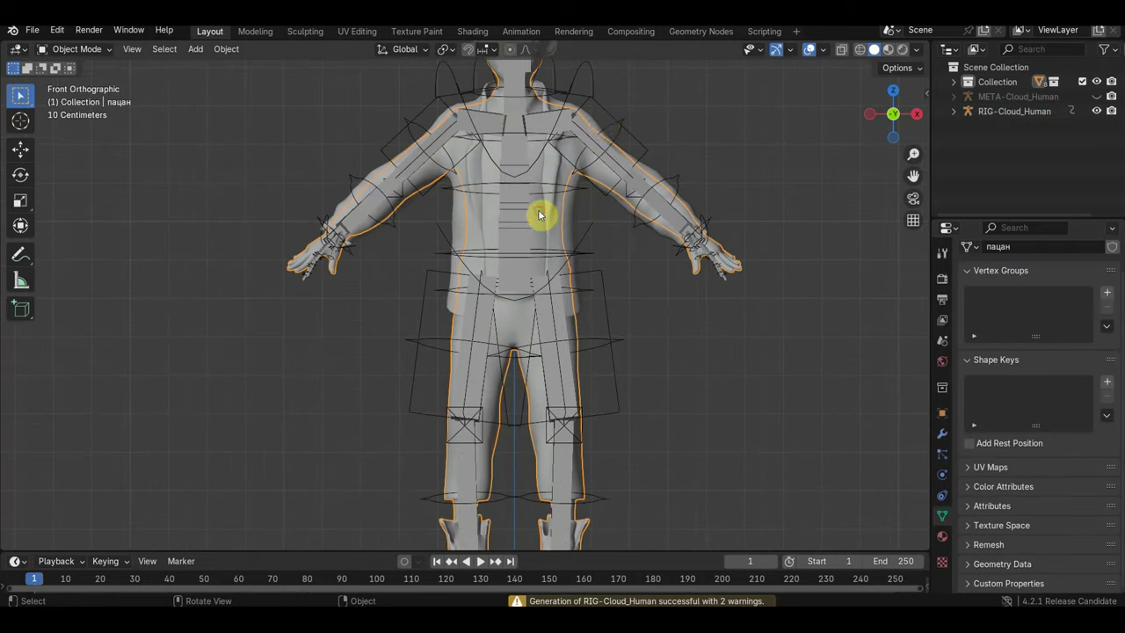
left_click(604, 113, "shift")
key("ctrl+p")
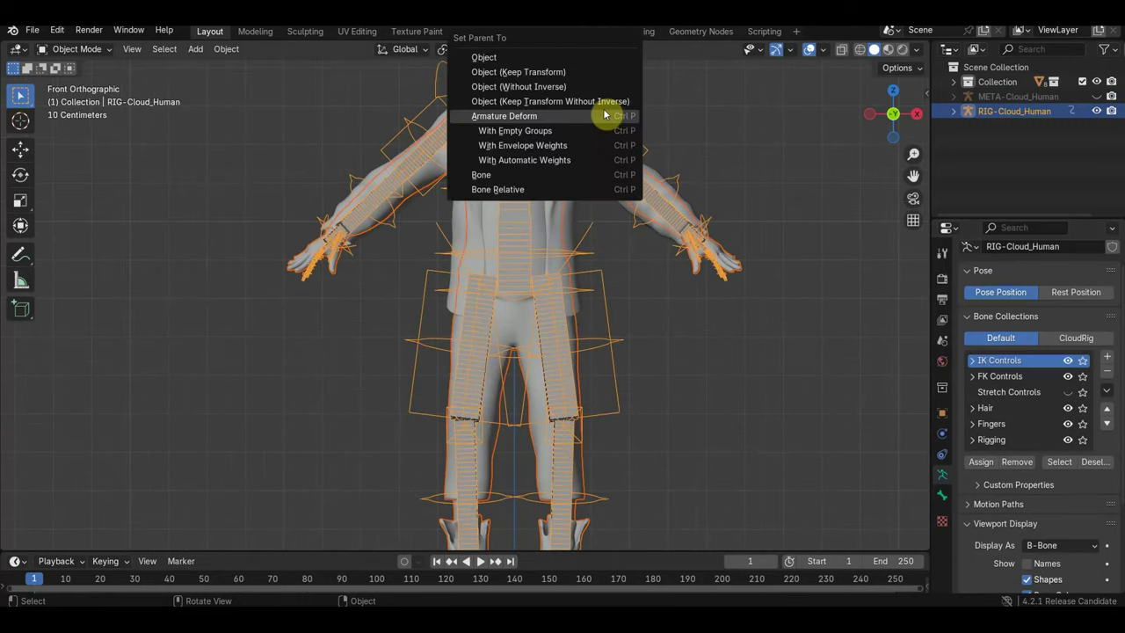
left_click(571, 162)
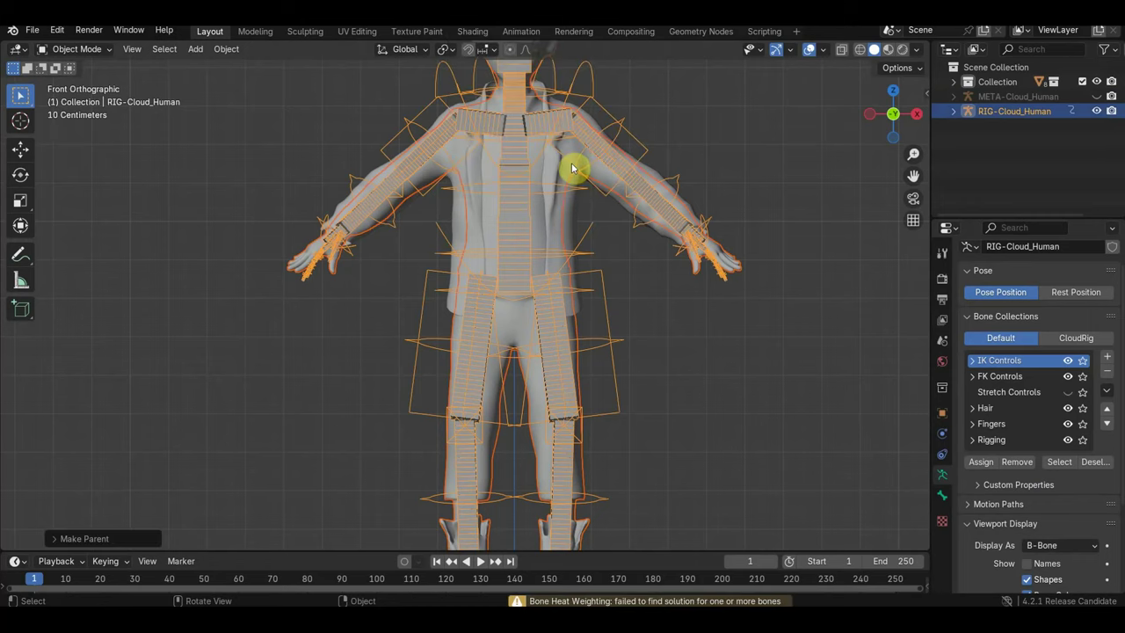
Select only the body mesh and show its Add Modifier Generate list
left_click(514, 324)
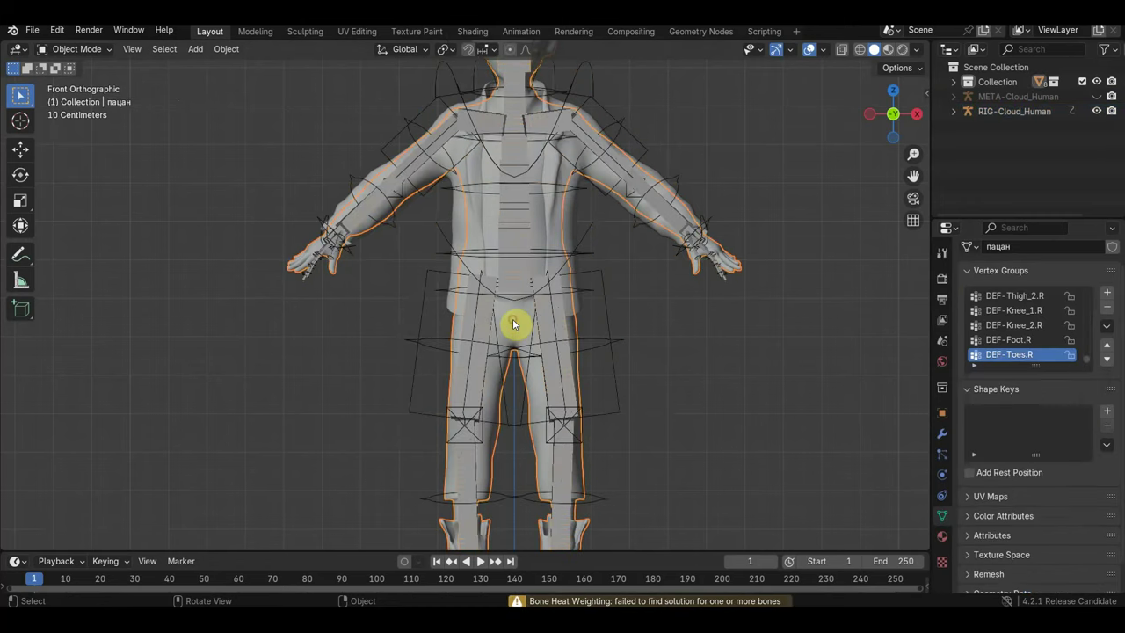
left_click(942, 437)
left_click(1040, 276)
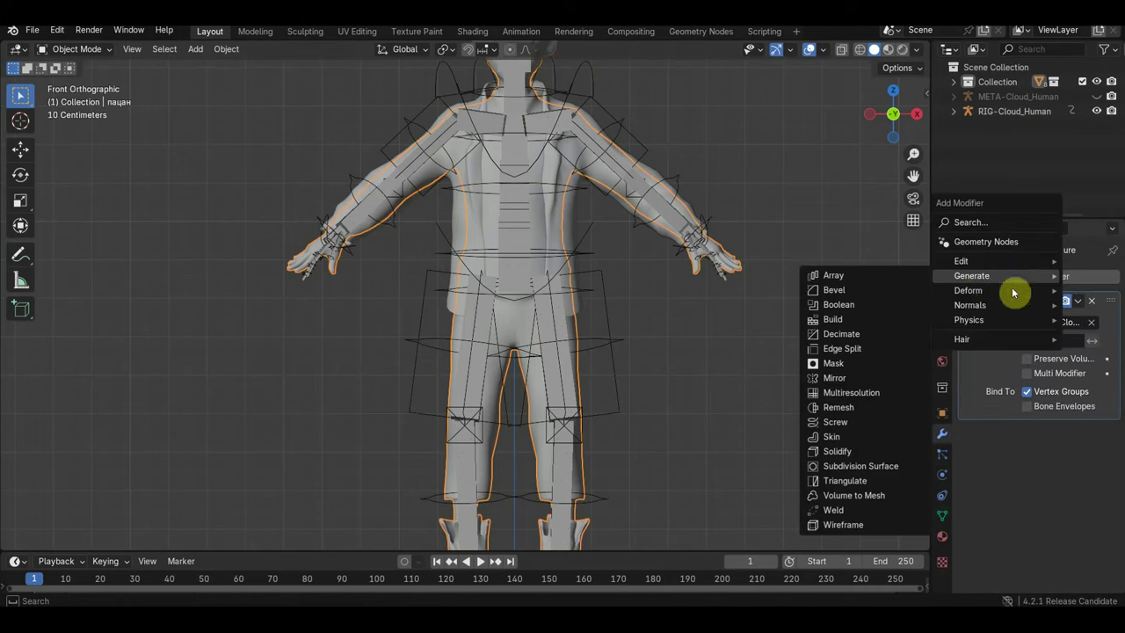
mouse_move(972, 275)
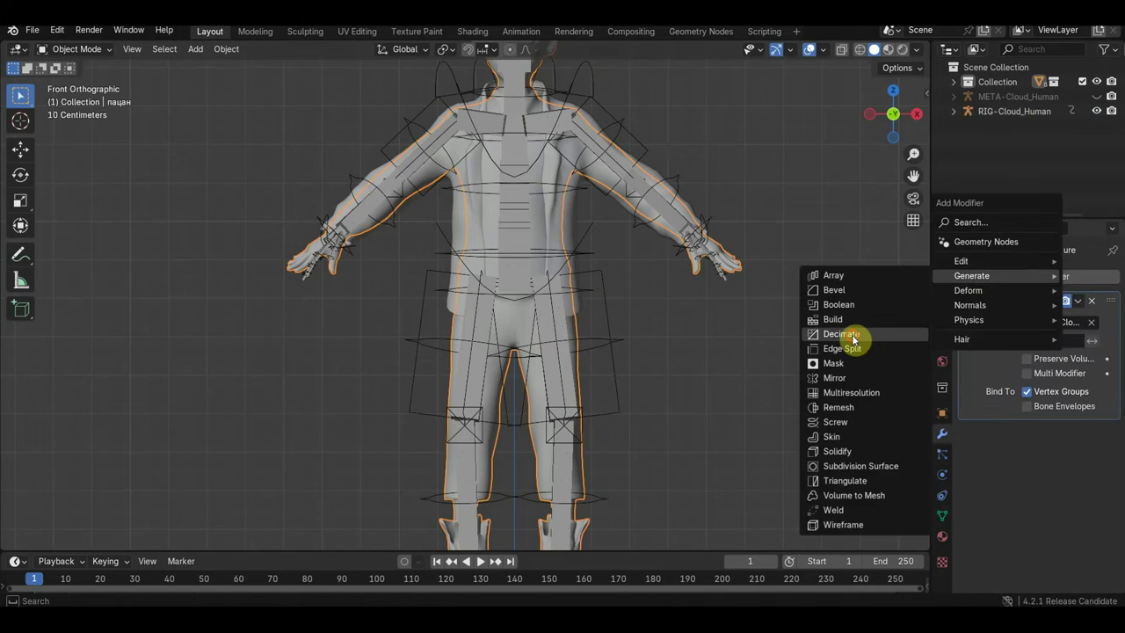
Add and apply a Decimate modifier at ratio 0.7537, leaving 11725 faces
left_click(852, 340)
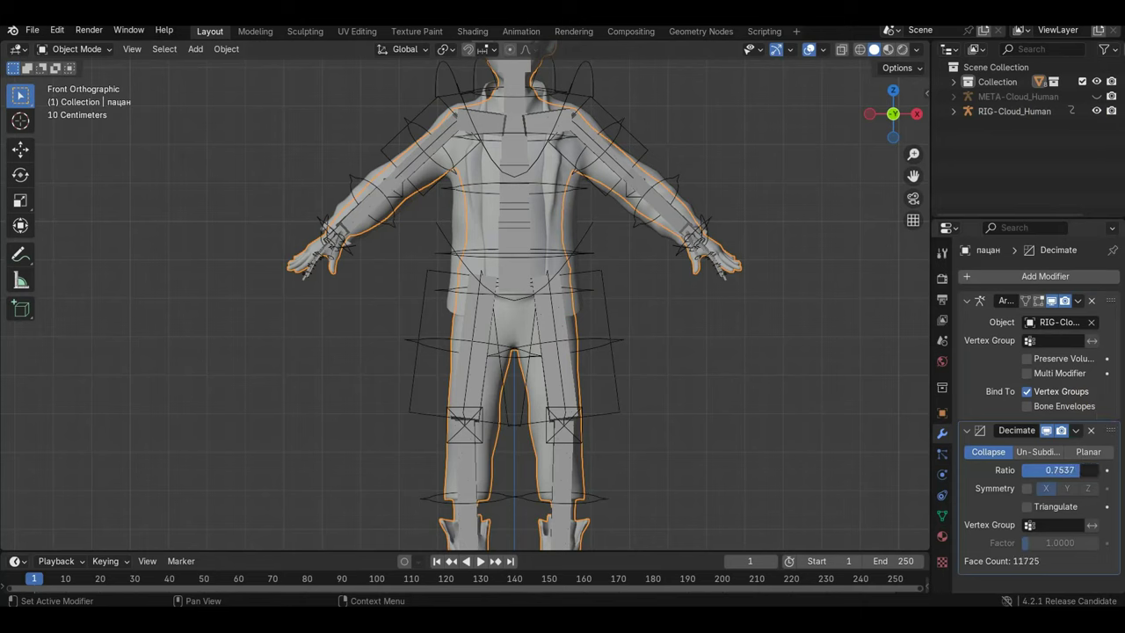
left_click(1075, 430)
left_click(1021, 446)
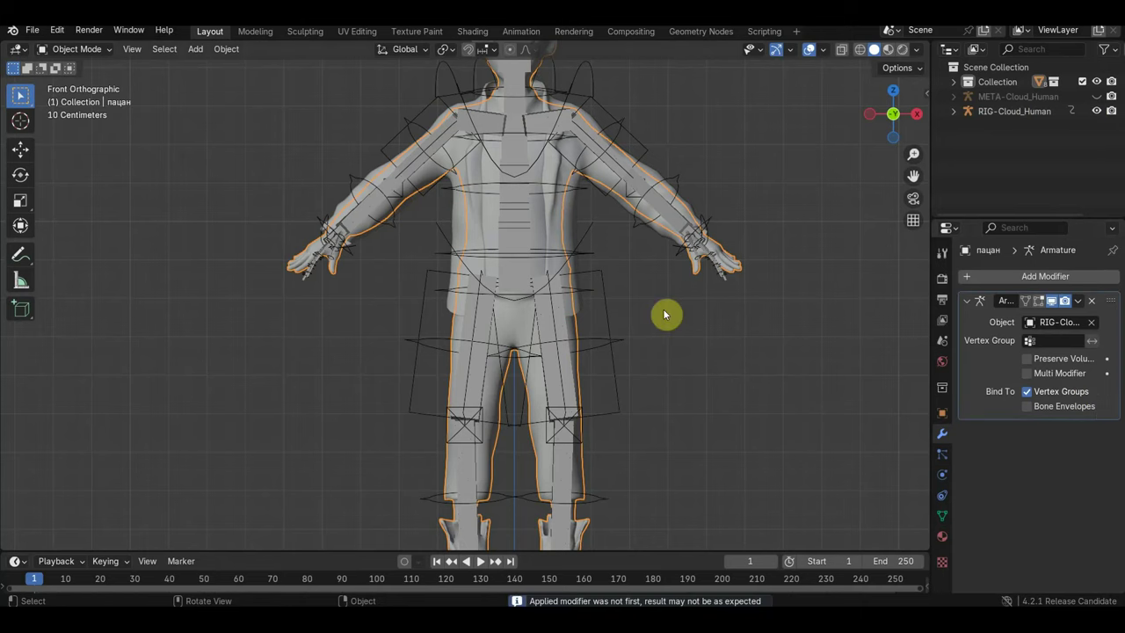
Re-parent the mesh to RIG-Cloud_Human with automatic weights
left_click(629, 134)
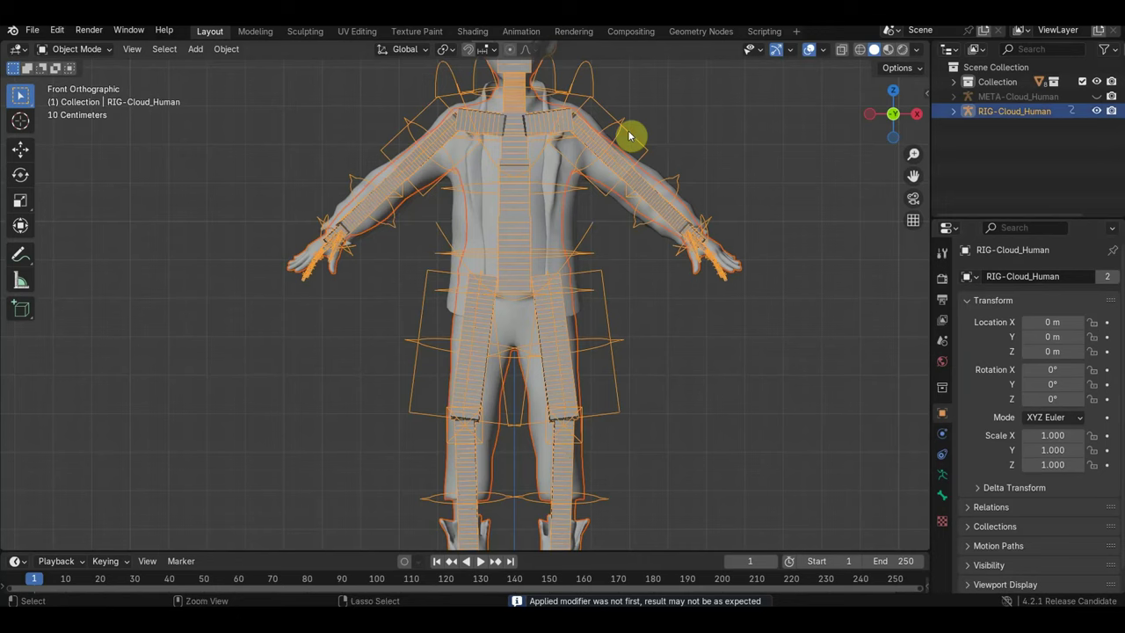
key("ctrl+p")
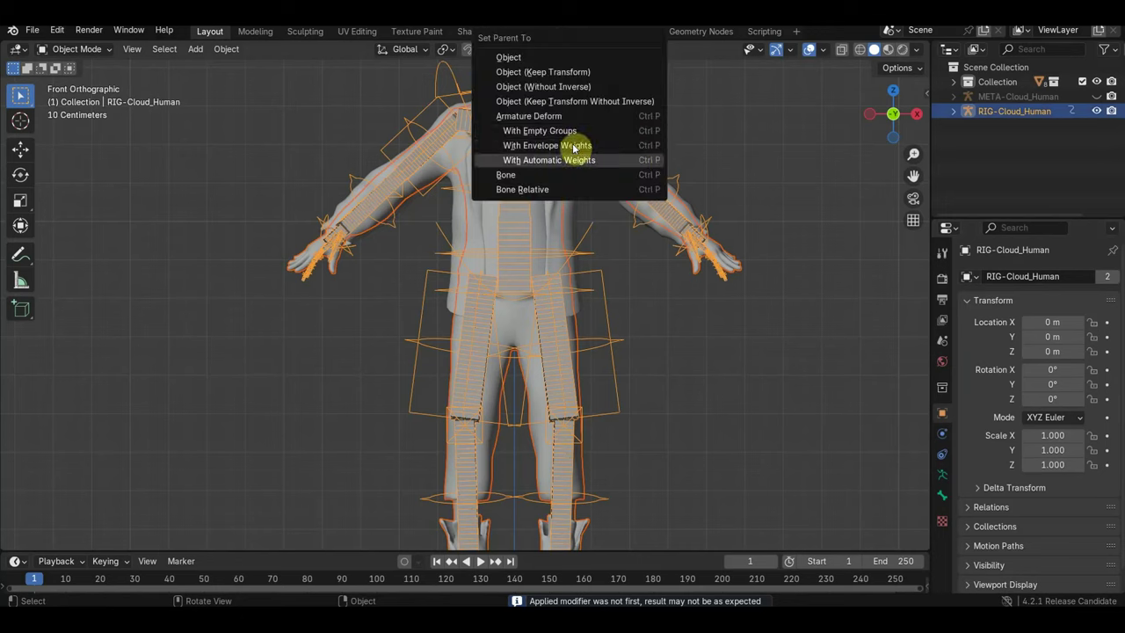
left_click(571, 163)
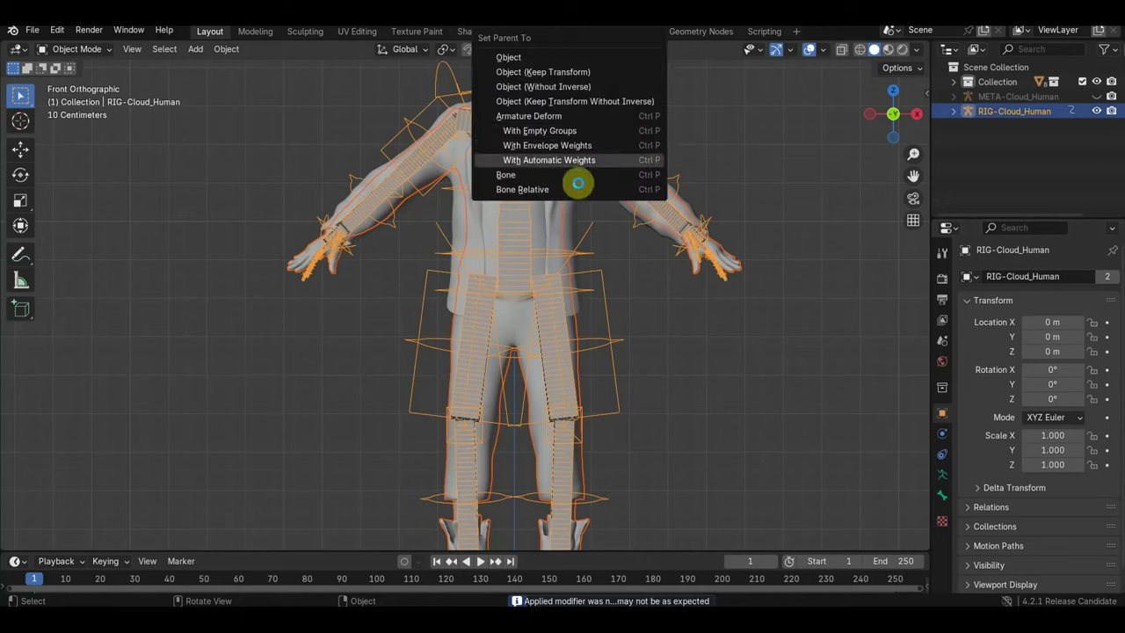
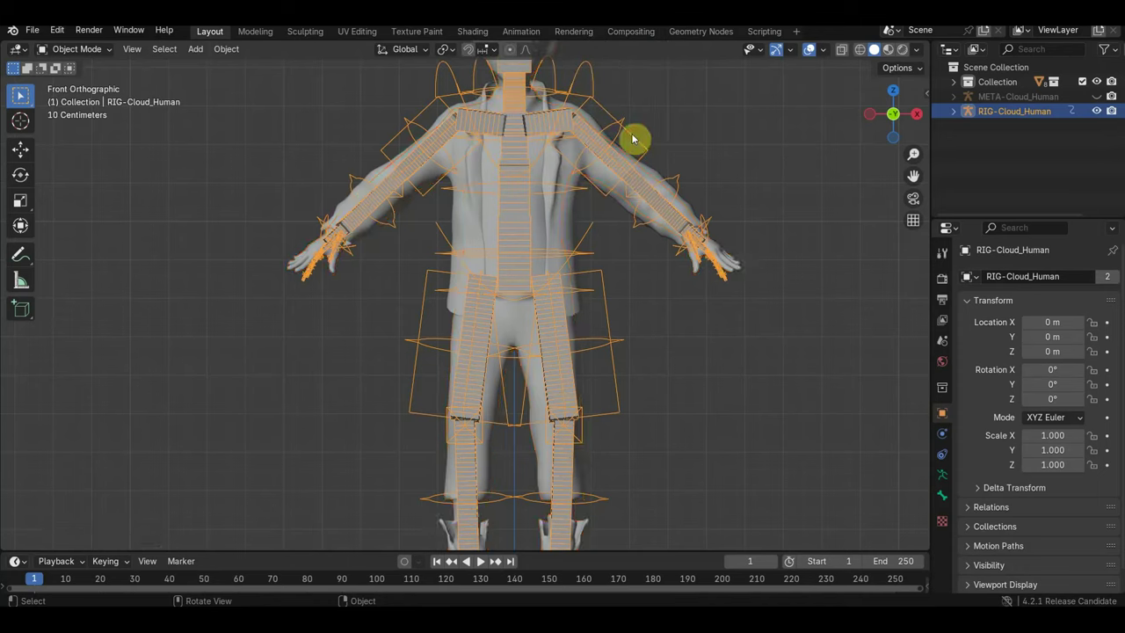
Switch the rig to Pose Mode and test-rotate the left shoulder and upper spine controls
left_click(76, 48)
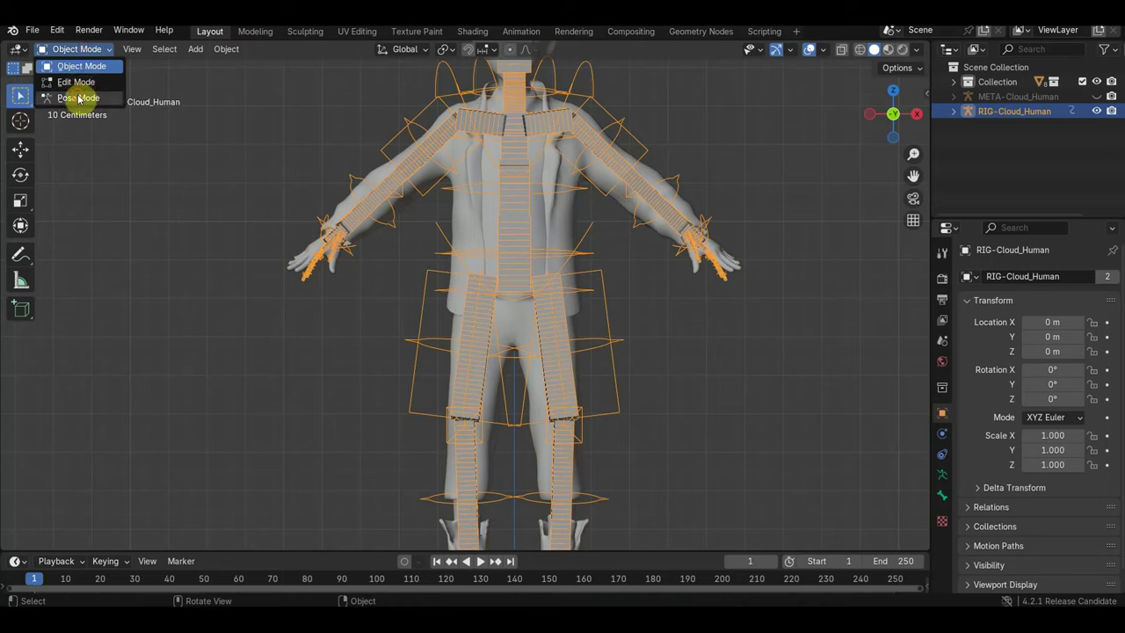
left_click(87, 96)
middle_click_drag(603, 138, 608, 219, "shift")
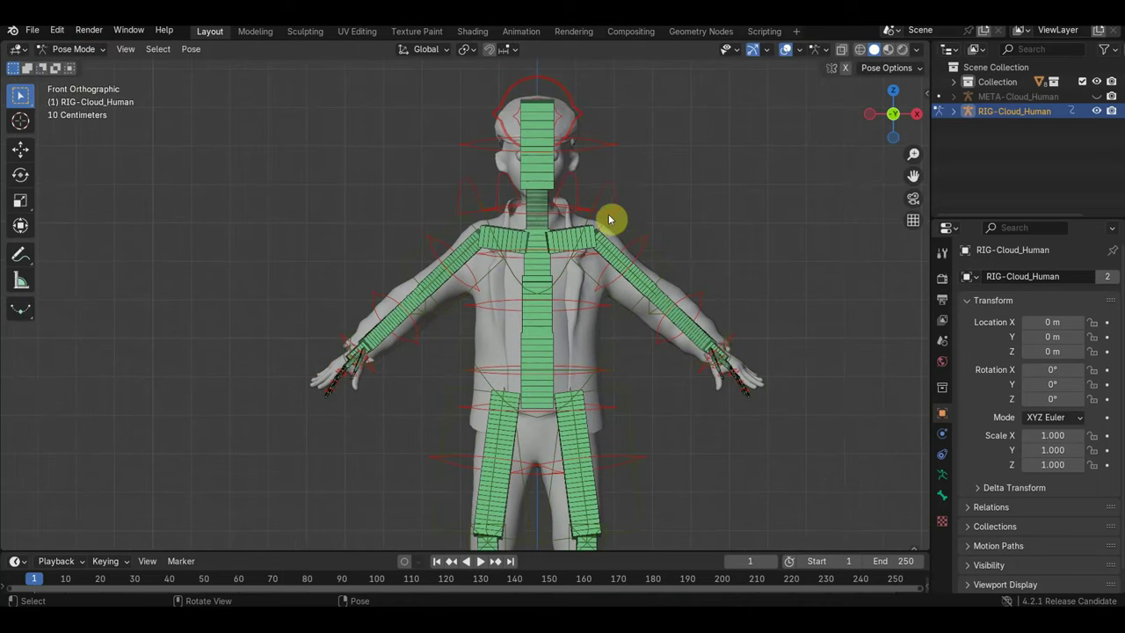
key("r")
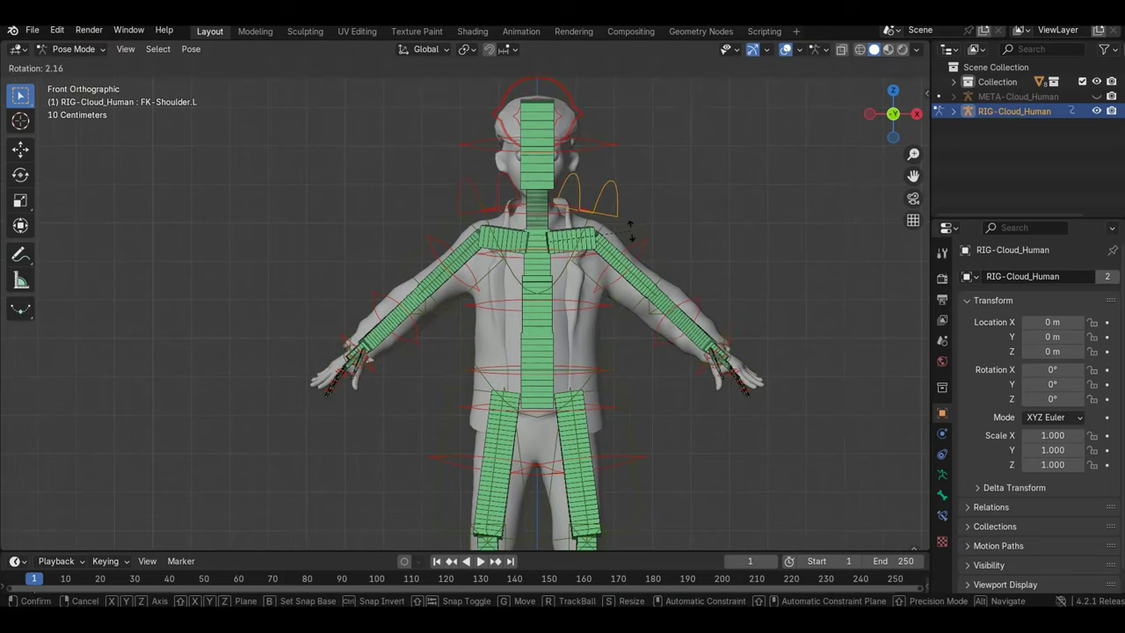
left_click(652, 211)
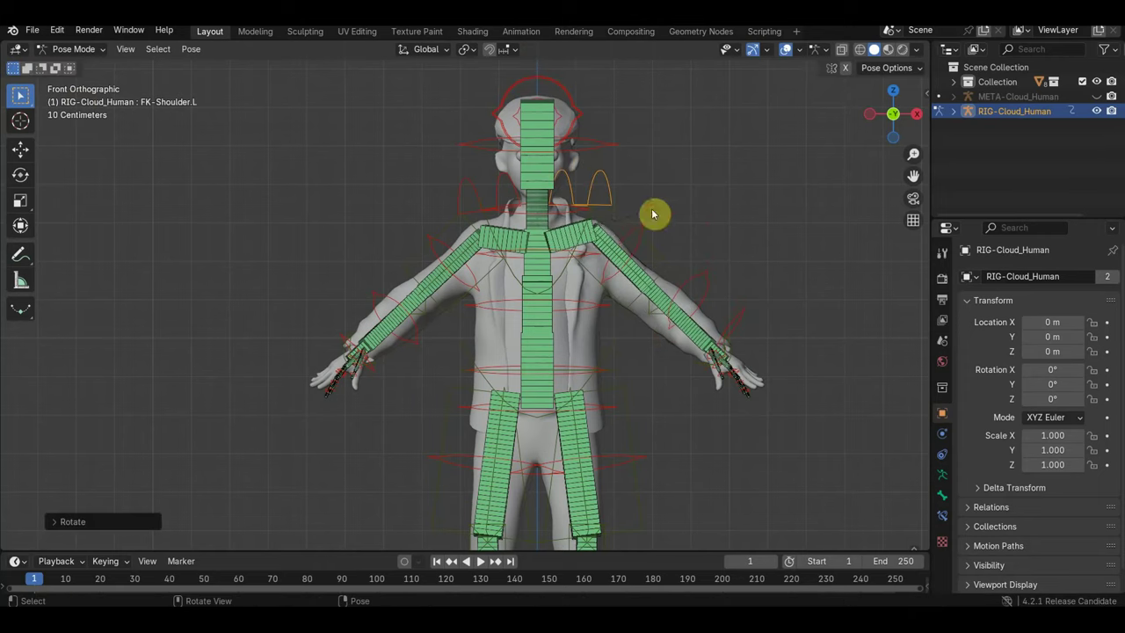
left_click(587, 305)
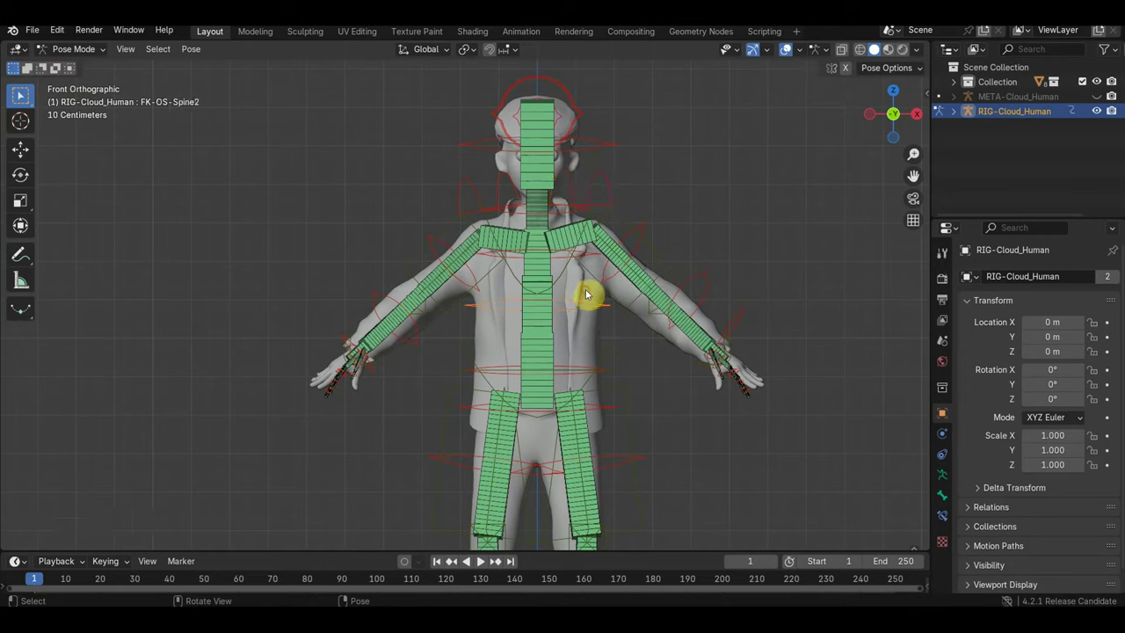
key("r")
Back in Object Mode, parent the jacket to RIG-Cloud_Human with automatic weights
left_click(79, 66)
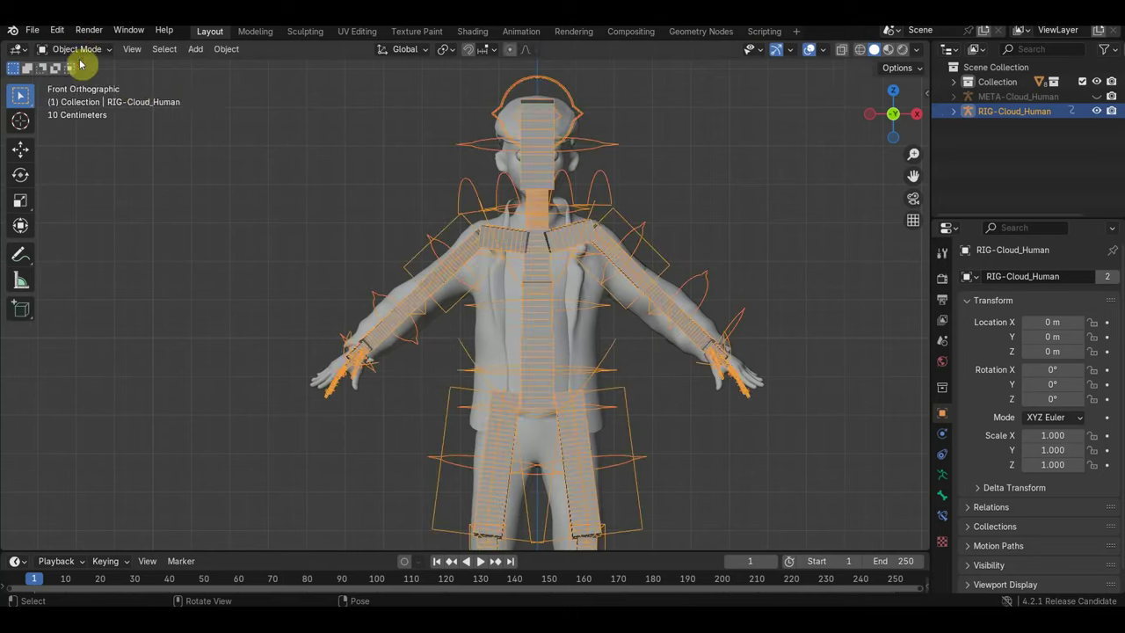
left_click(588, 294)
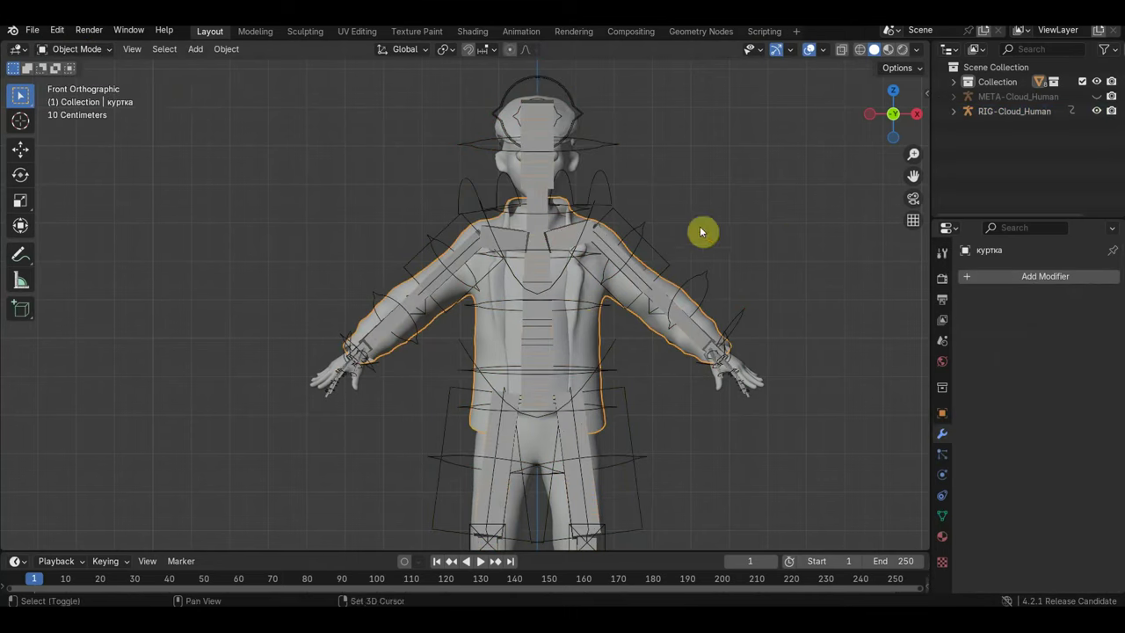
left_click(634, 225, "shift")
key("ctrl+p")
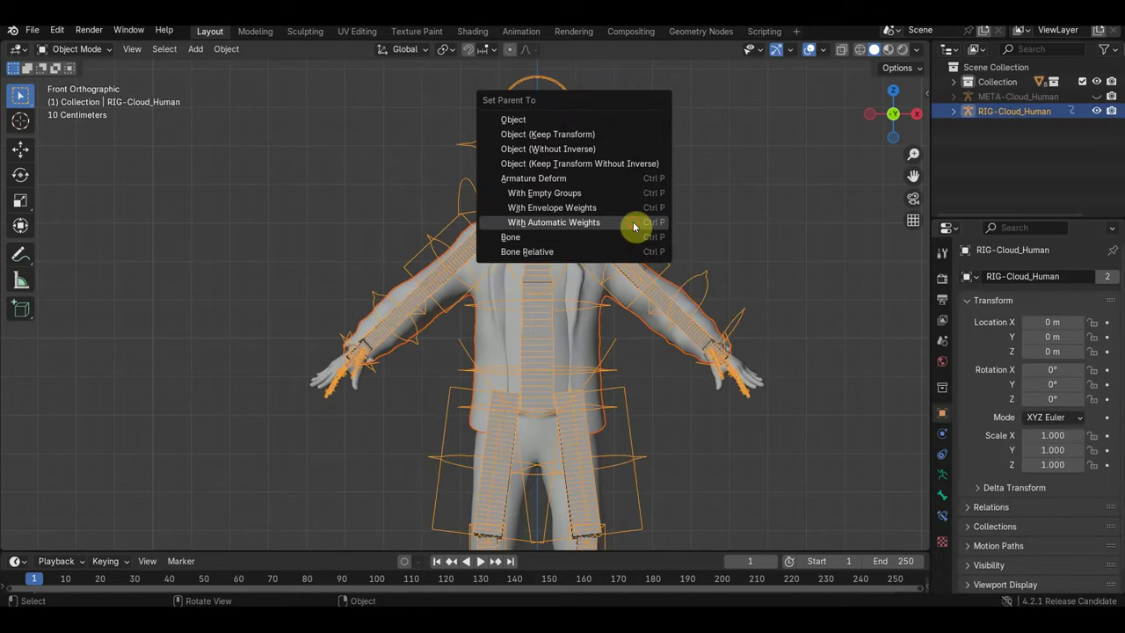
left_click(633, 223)
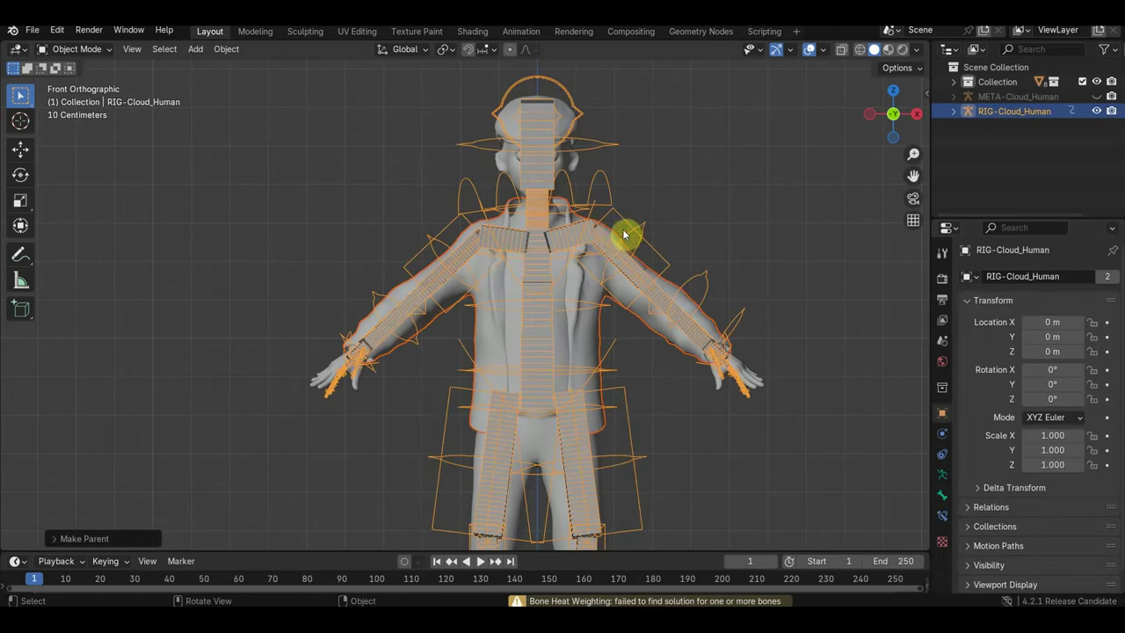
left_click(580, 286)
Add a Decimate modifier at ratio 1.0 to the jacket and apply it
left_click(993, 278)
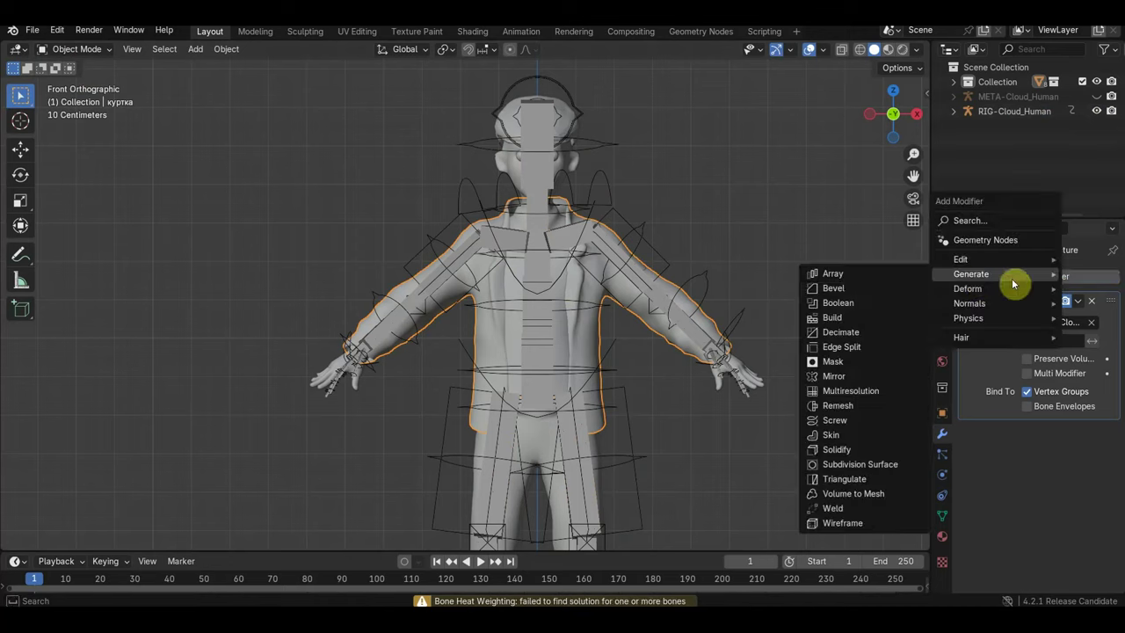
left_click(890, 331)
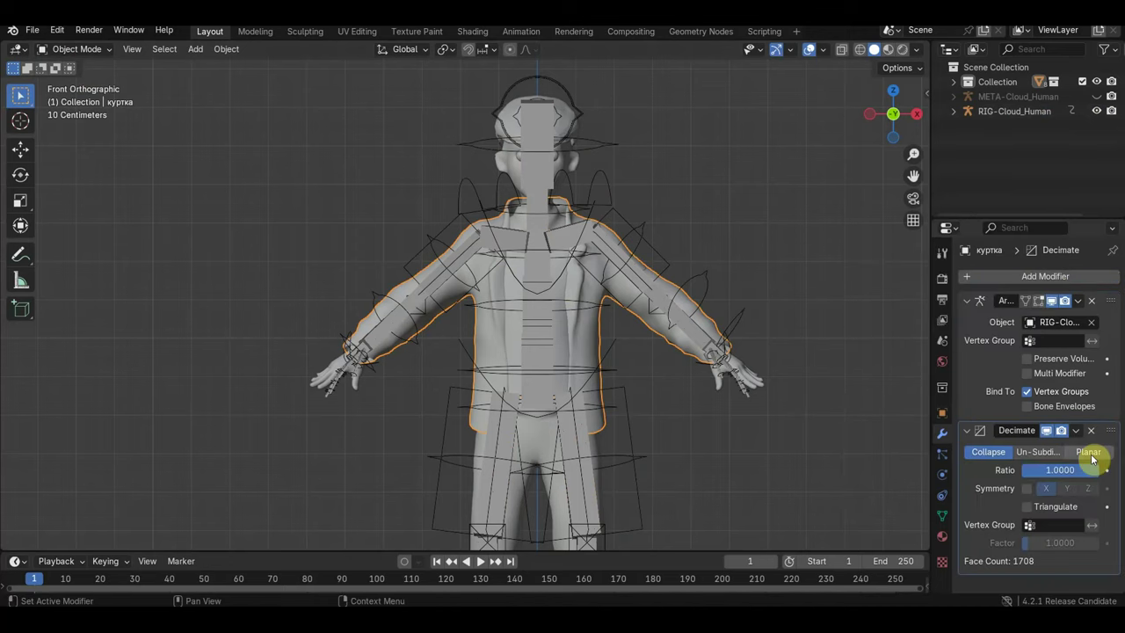
left_click(1075, 430)
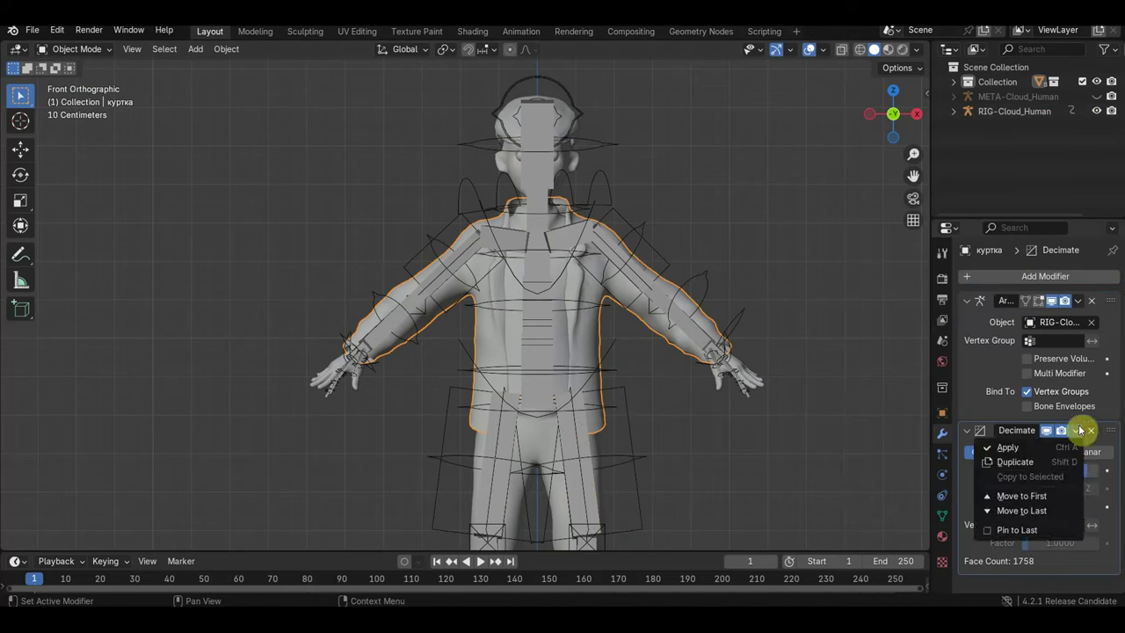
left_click(971, 449)
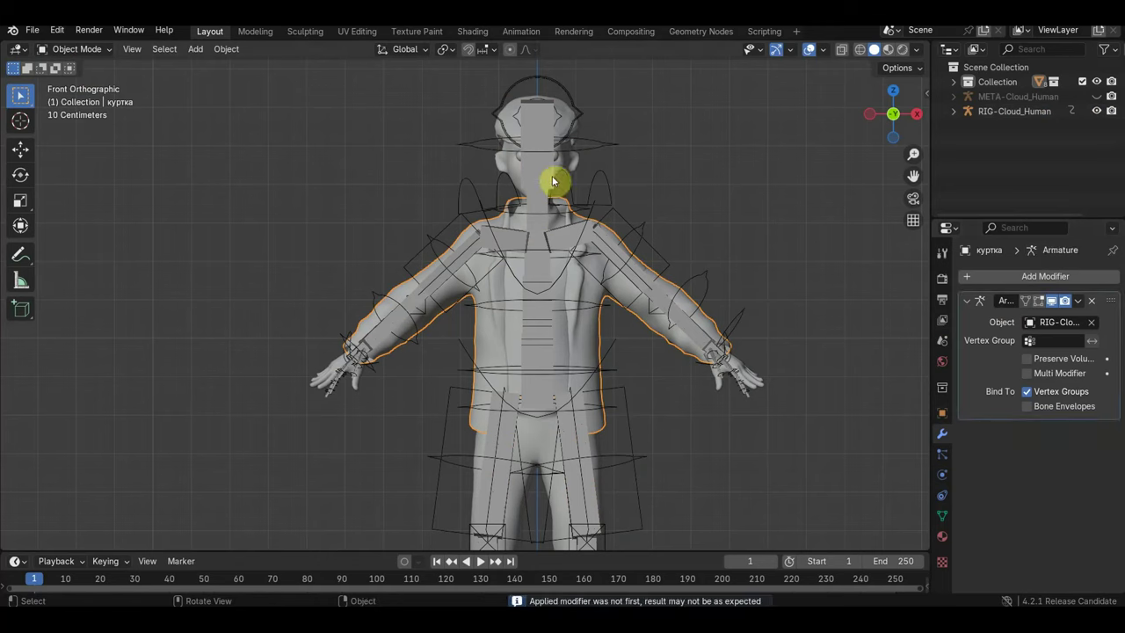
Re-parent the jacket to RIG-Cloud_Human with automatic weights
left_click(626, 222, "shift")
key("ctrl+p")
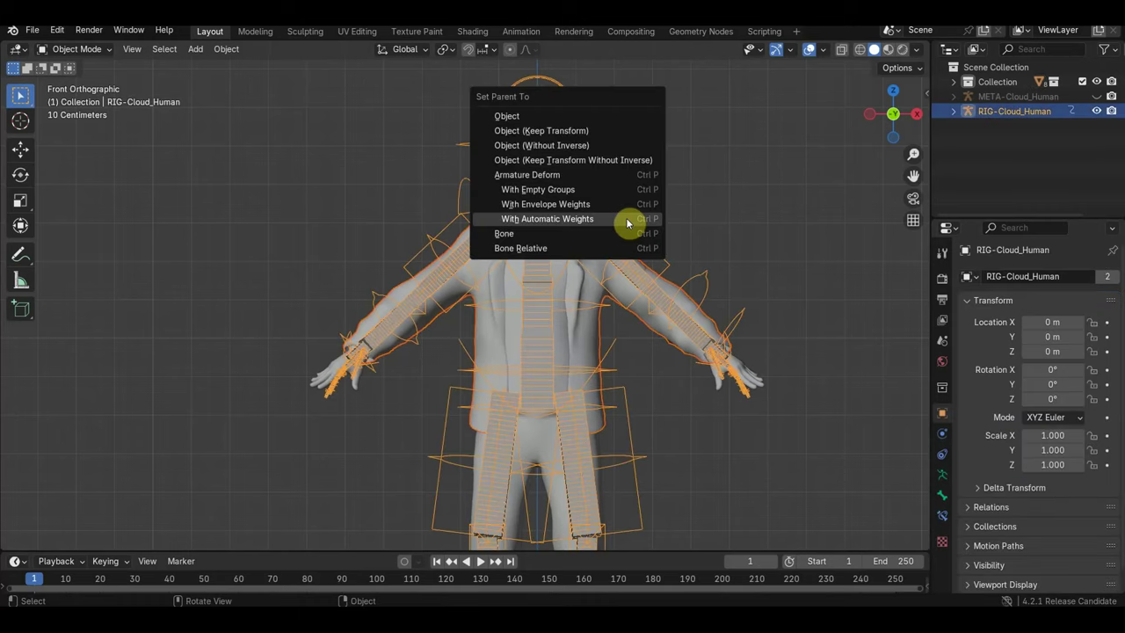
left_click(626, 219)
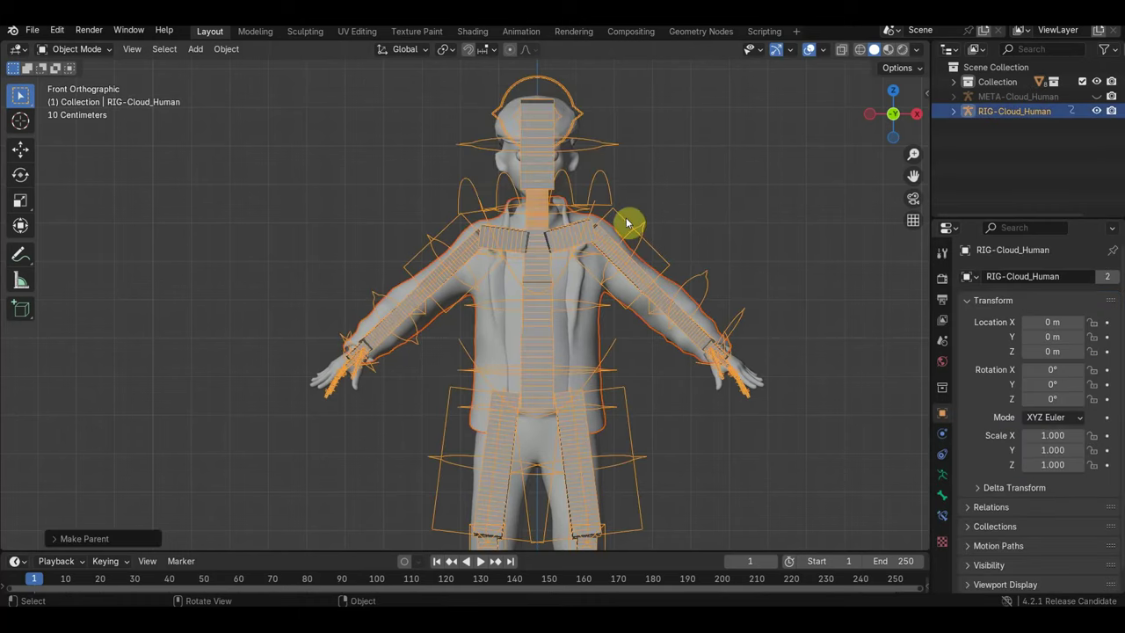
Select the hat with the rig active and switch the rig to Pose Mode
left_click(564, 110)
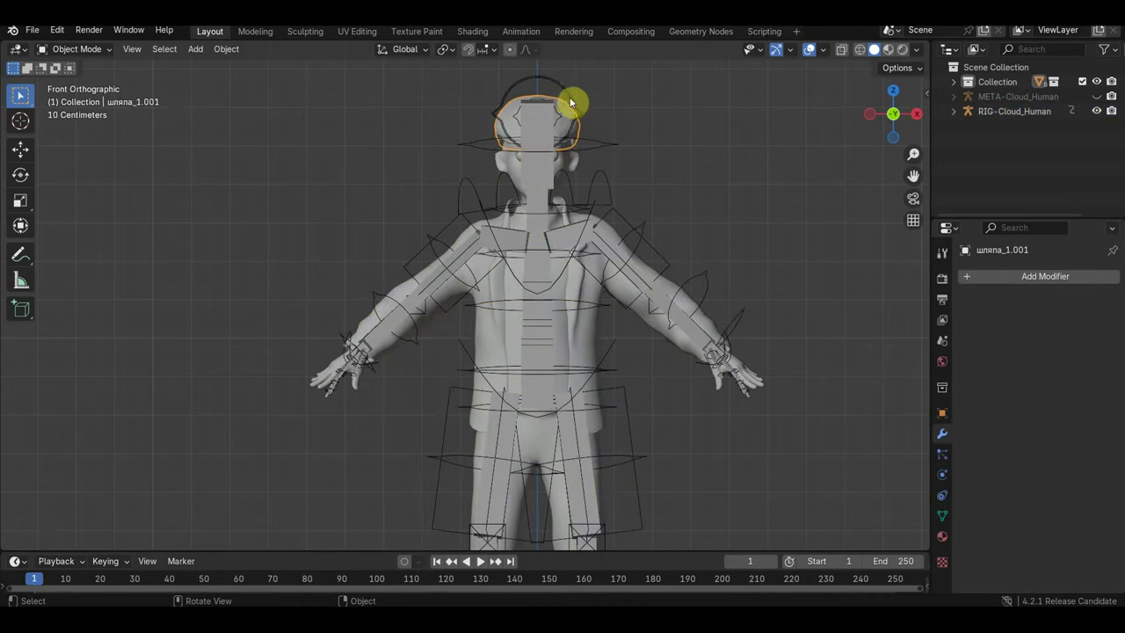
left_click(567, 94, "shift")
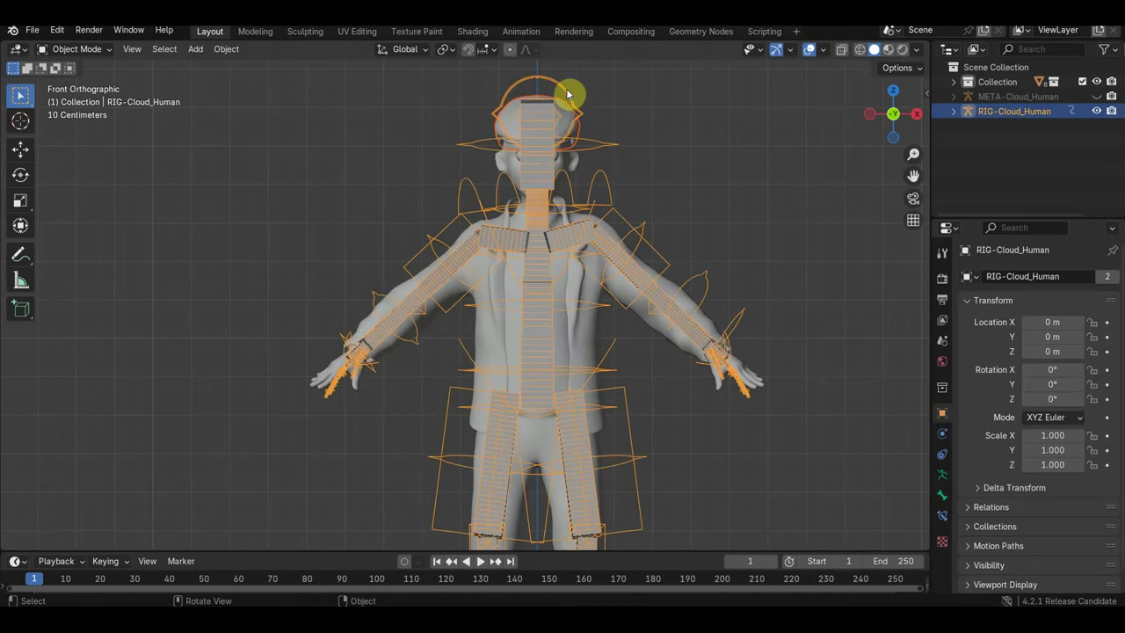
left_click(77, 48)
left_click(80, 97)
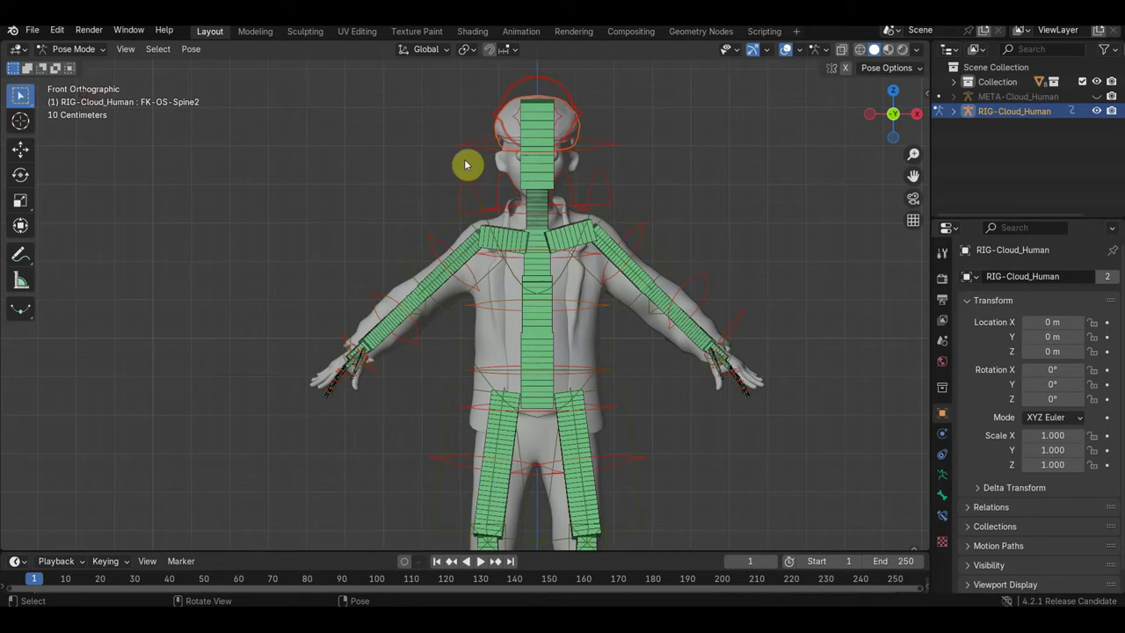
Parent the hat шляпа_1.001 to the rig's FK-Head bone
left_click(563, 111)
mouse_move(562, 111)
middle_mouse_down()
mouse_move(565, 151)
mouse_move(454, 166)
mouse_move(448, 178)
middle_mouse_up()
middle_click_drag(545, 123, 514, 129)
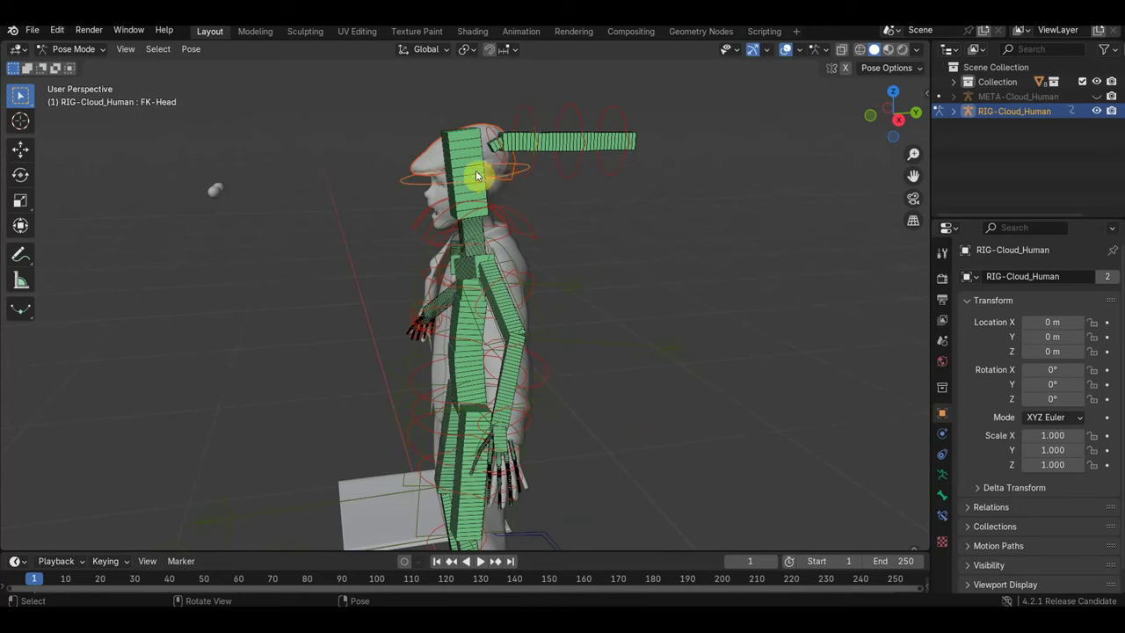
key("ctrl+p")
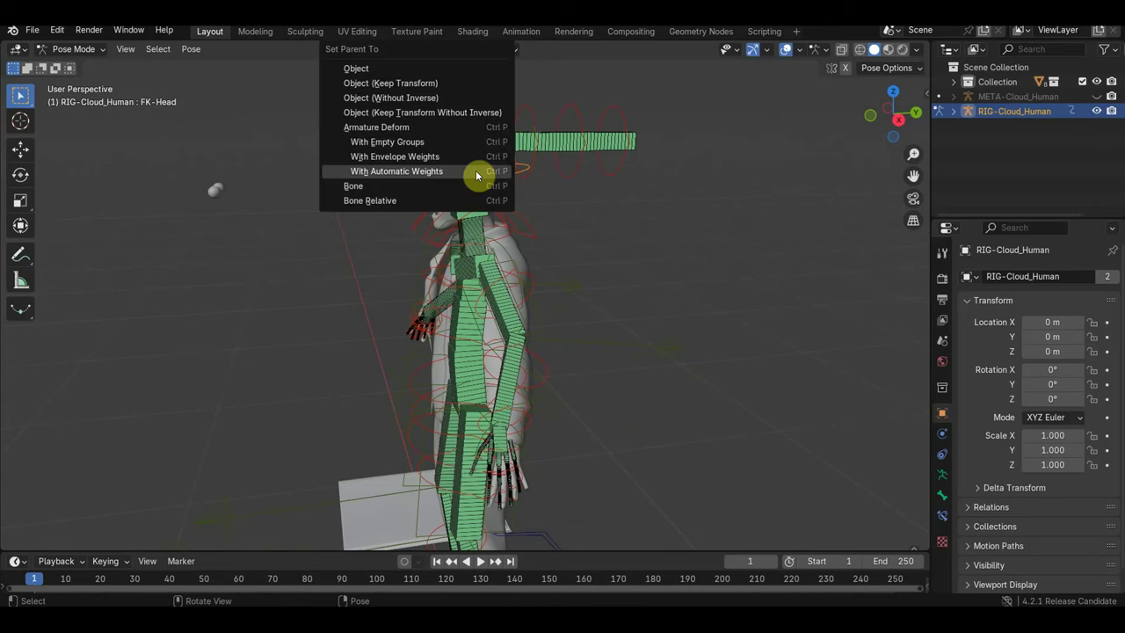
left_click(438, 184)
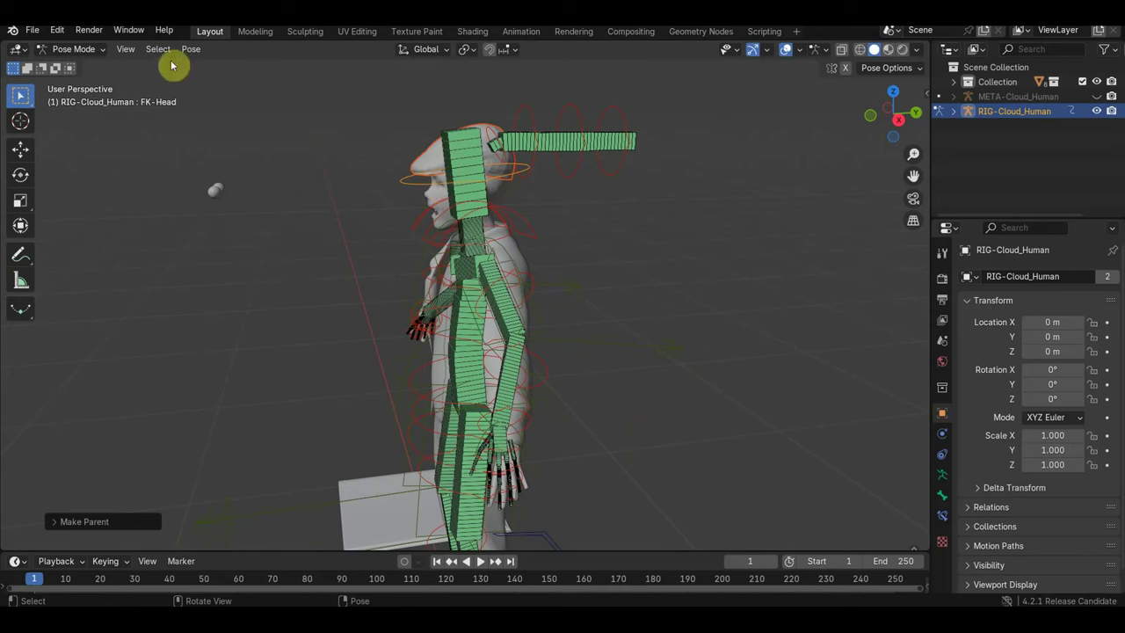
In Object Mode, check the jacket's modifier, then put the rig back in Pose Mode
left_click(77, 49)
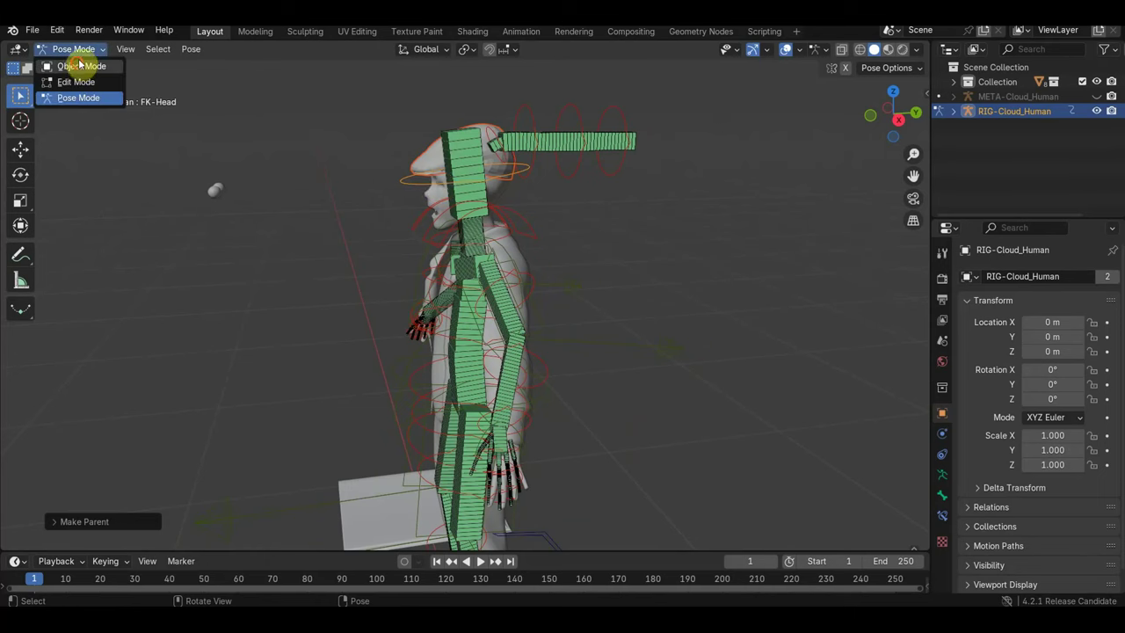
left_click(79, 63)
mouse_move(479, 204)
middle_mouse_down()
mouse_move(599, 183)
mouse_move(541, 239)
middle_mouse_up()
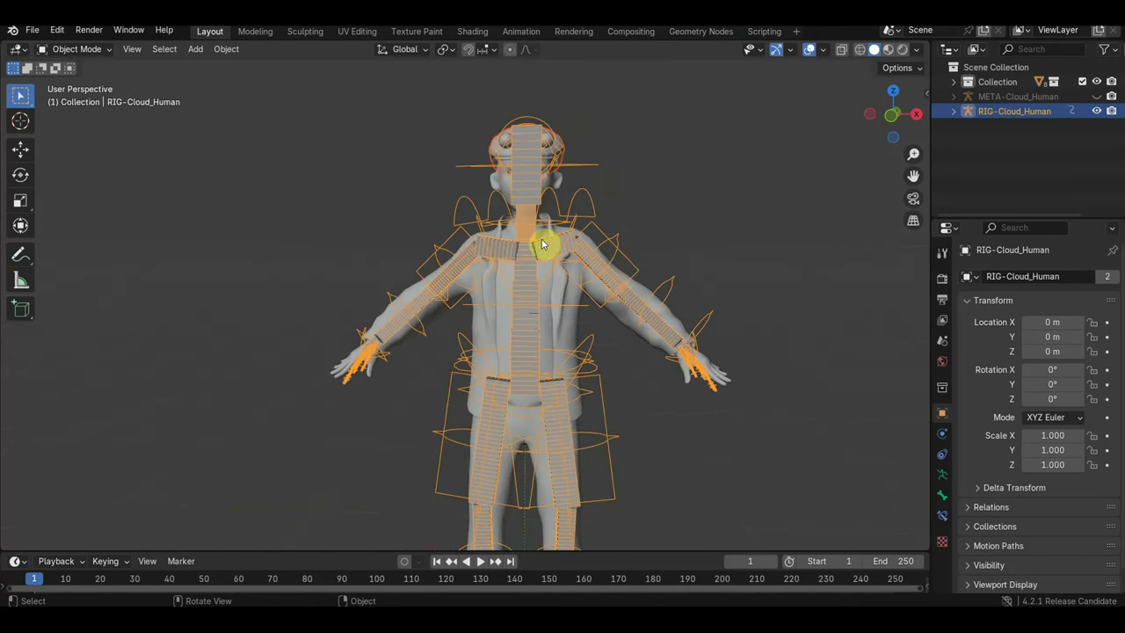
left_click(457, 297)
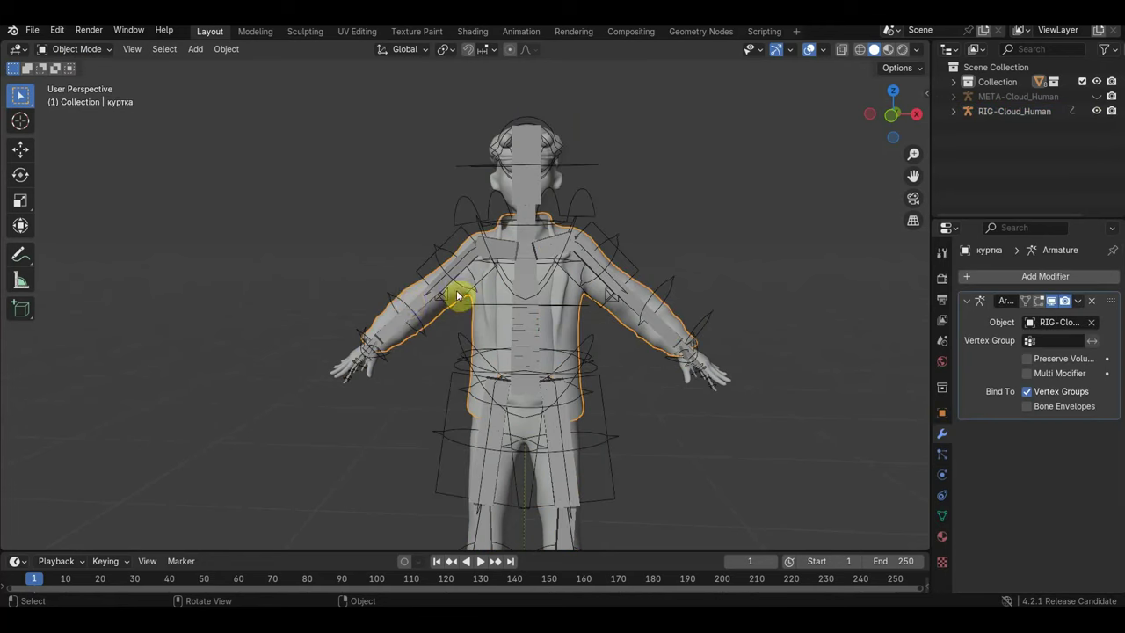
left_click(392, 300)
left_click(79, 48)
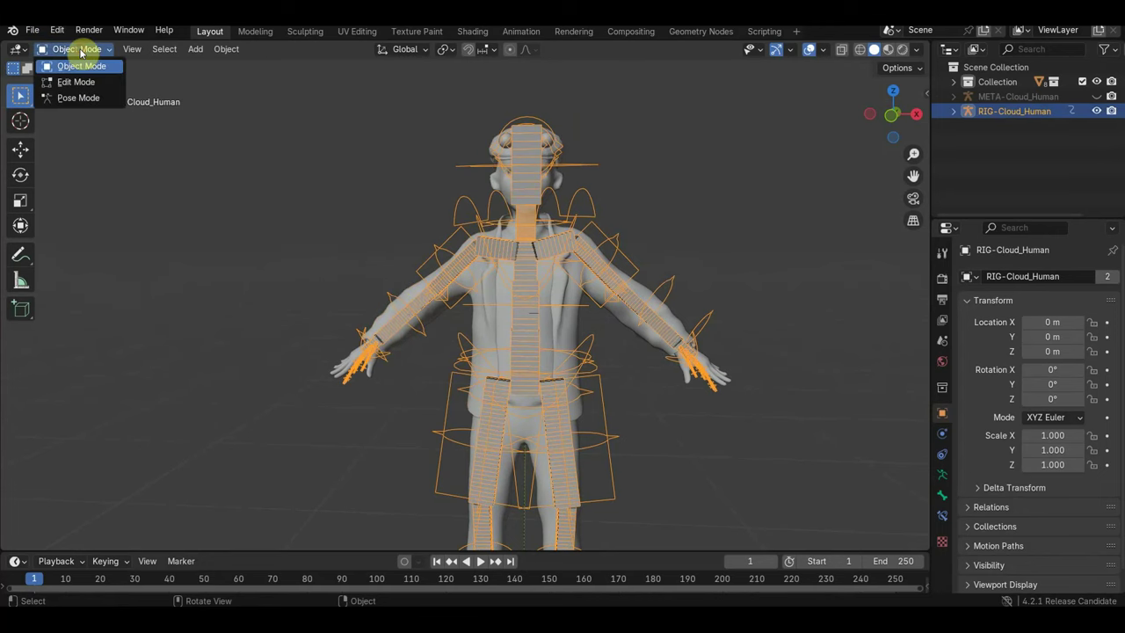
left_click(88, 98)
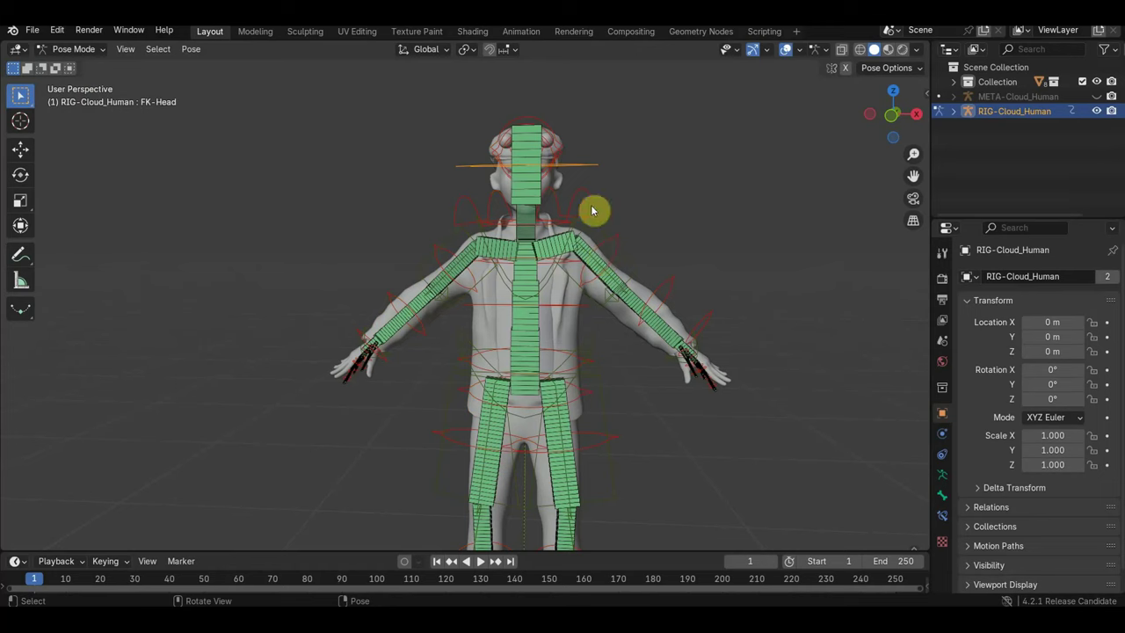
Test-rotate the left wrist control and move the left thumb bone
key("r")
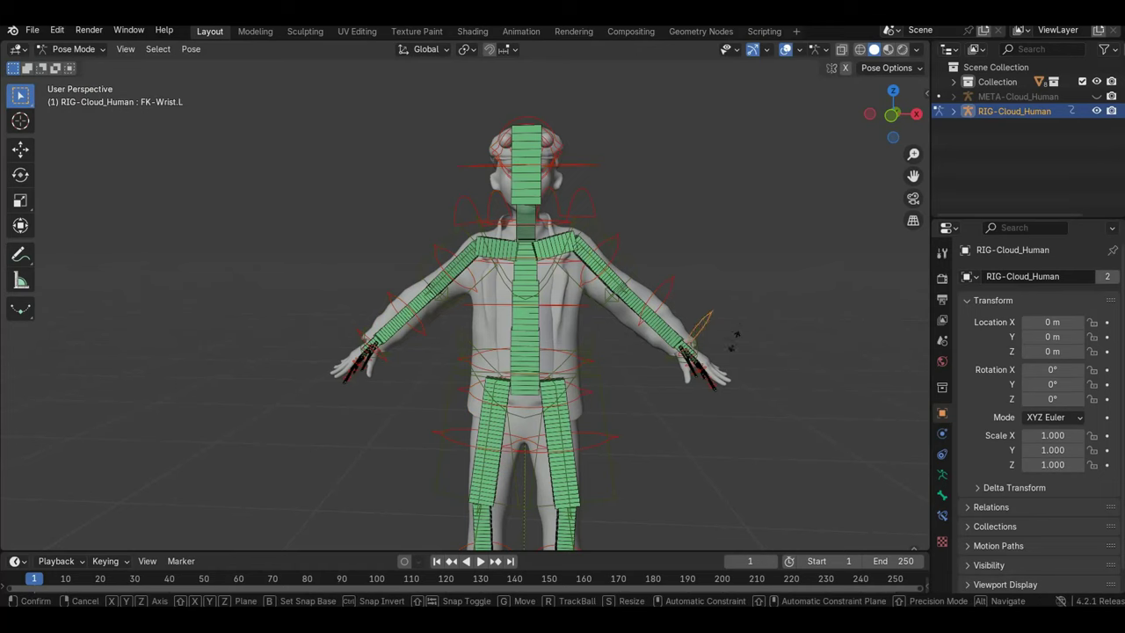
left_click(743, 346)
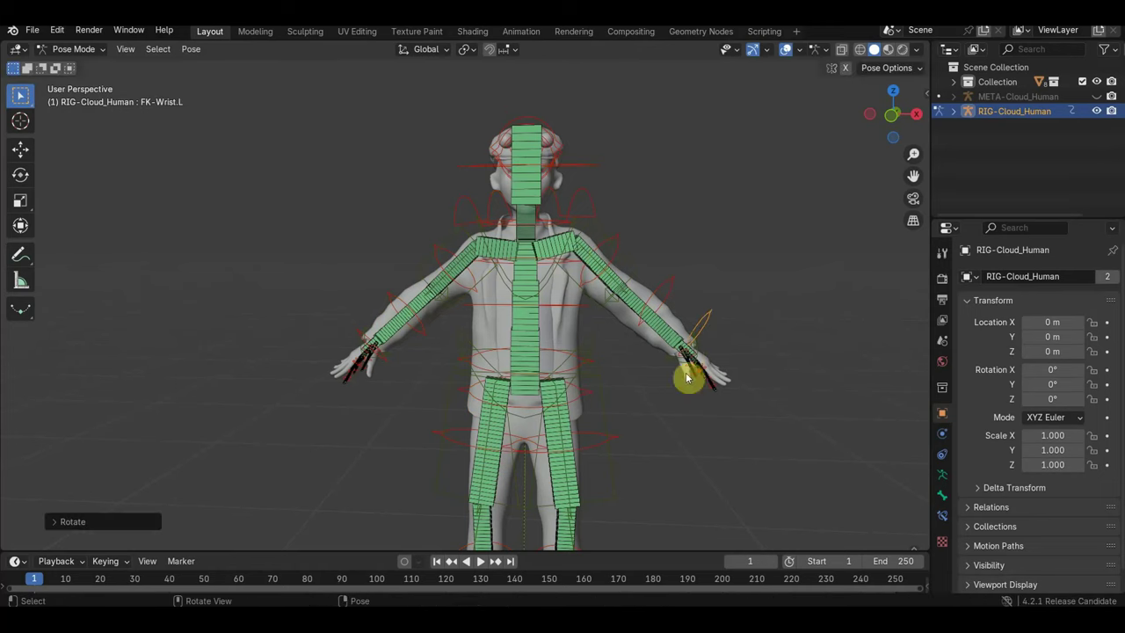
mouse_move(681, 358)
middle_mouse_down()
mouse_move(728, 344)
mouse_move(641, 359)
mouse_move(716, 347)
middle_mouse_up()
scroll(716, 347, "up", 2)
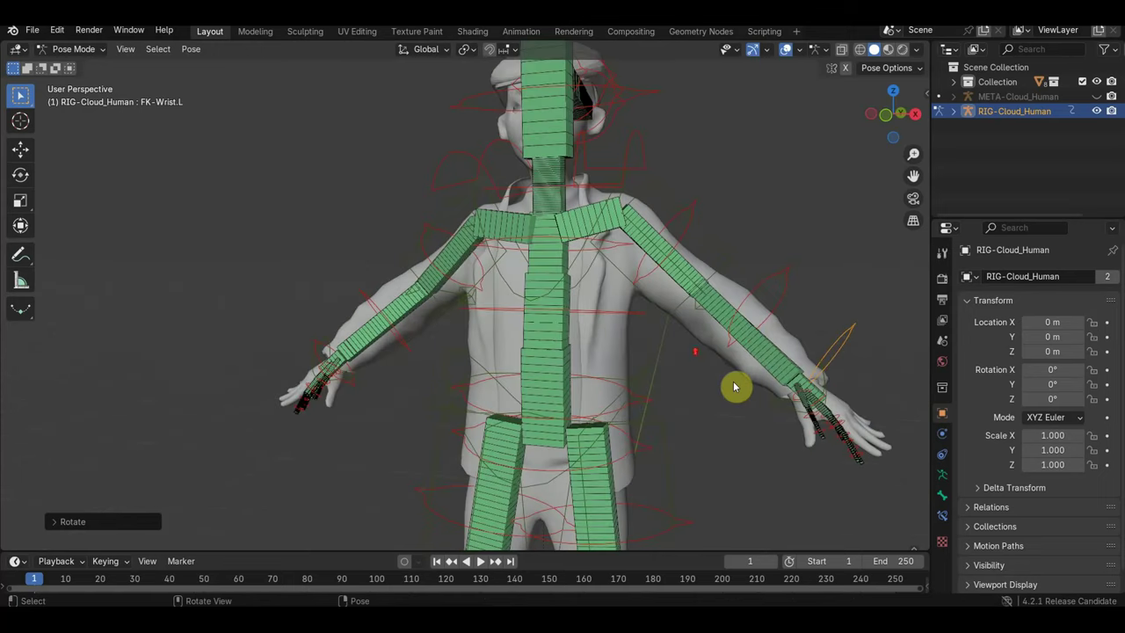
left_click(798, 394)
key("g")
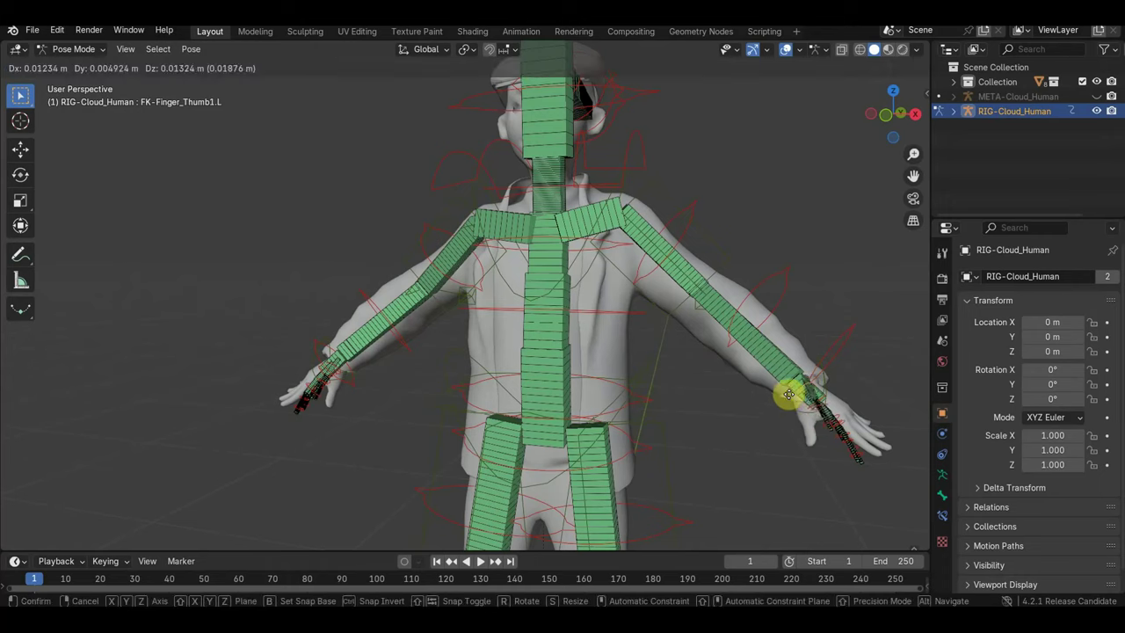
left_click(781, 409)
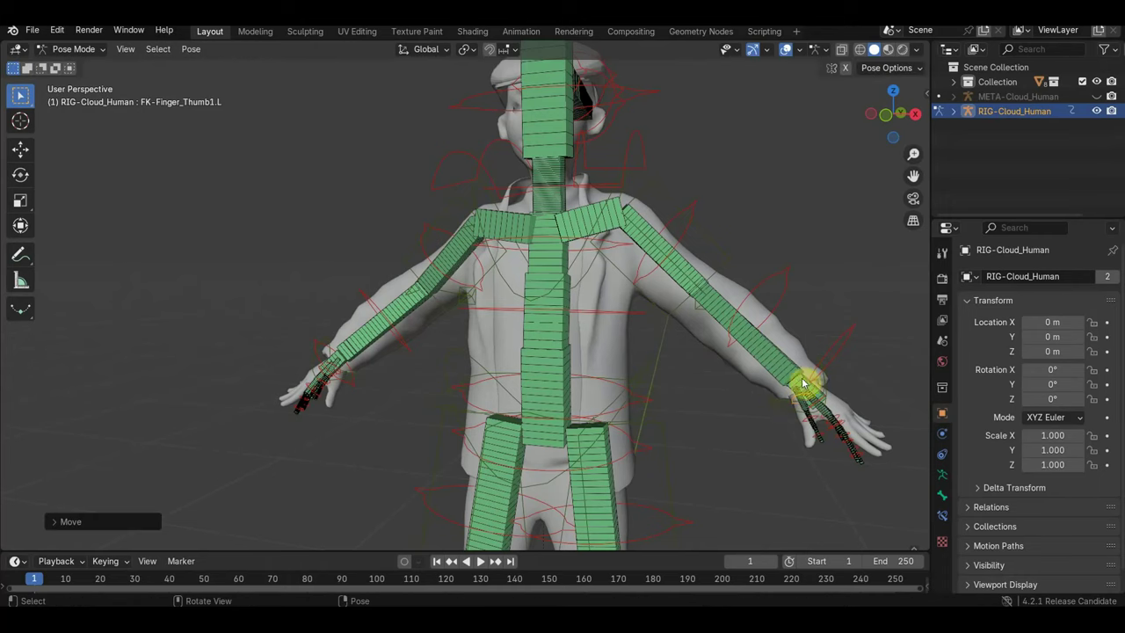
Move the left forearm control and the left IK upper arm control
left_click(765, 286)
key("g")
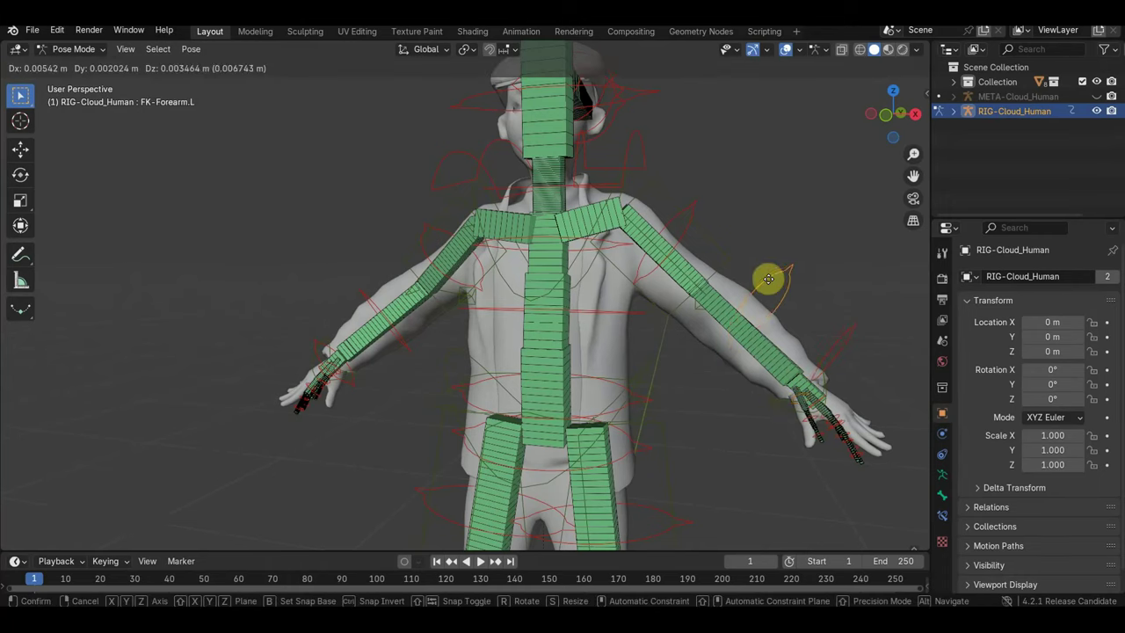
left_click(764, 288)
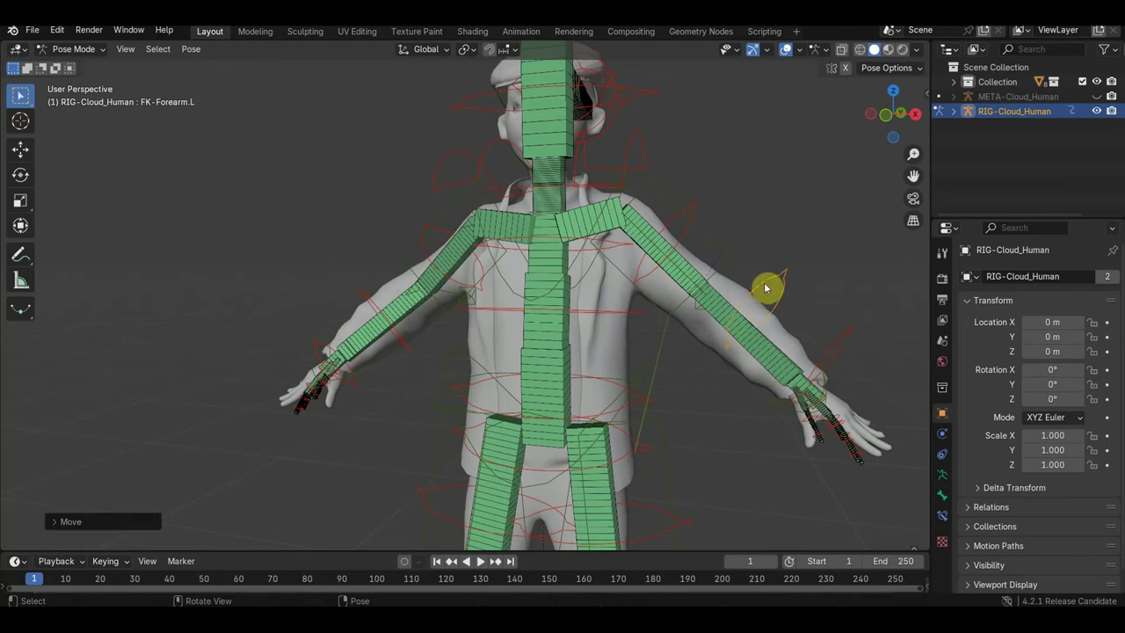
left_click(714, 271)
key("g")
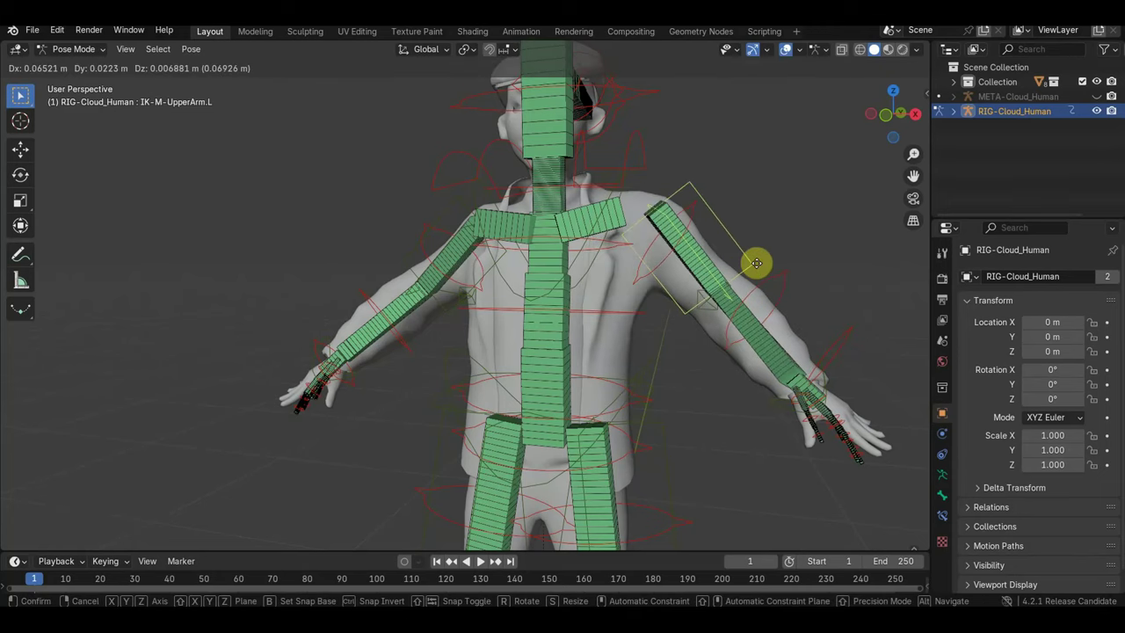
left_click(717, 274)
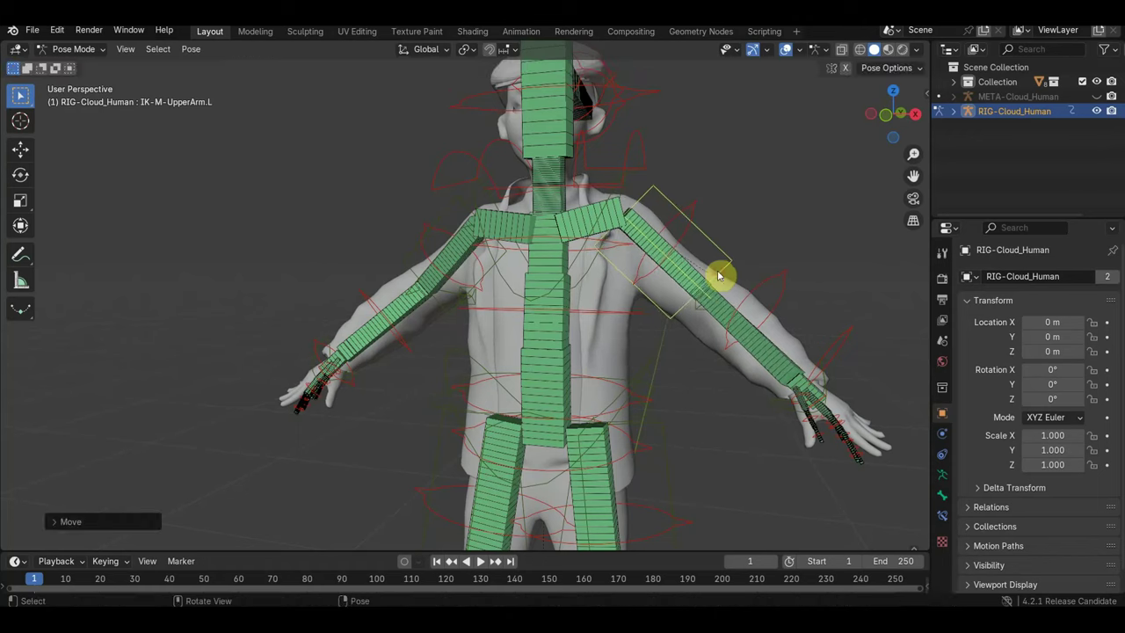
Move the left wrist bone and the left hand's finger bones
middle_click_drag(857, 424, 753, 389)
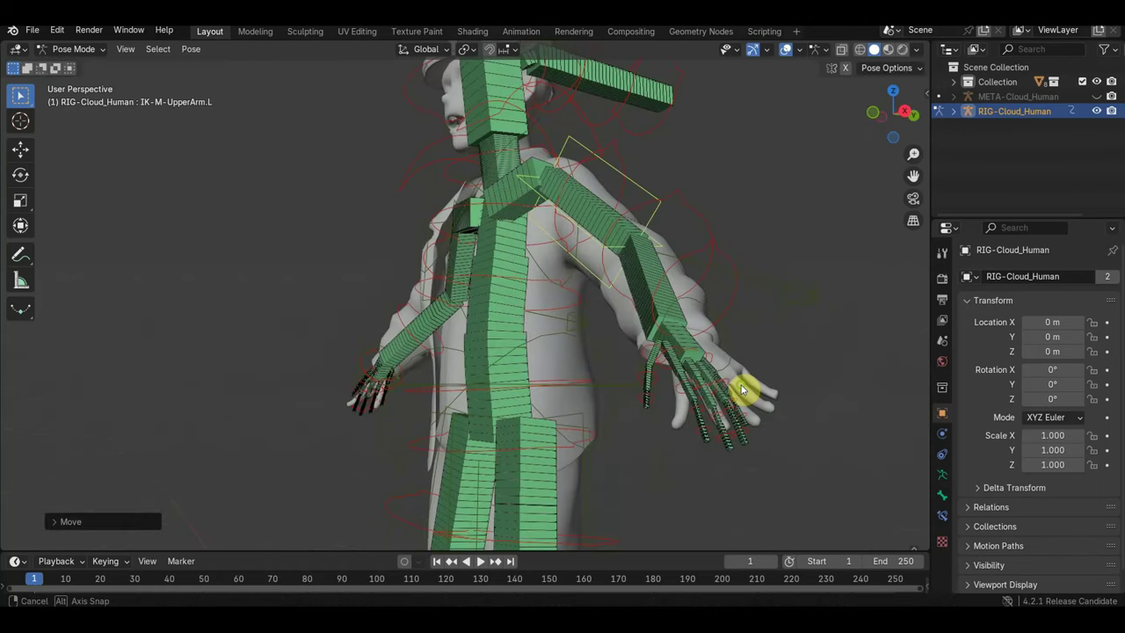
left_click(701, 356)
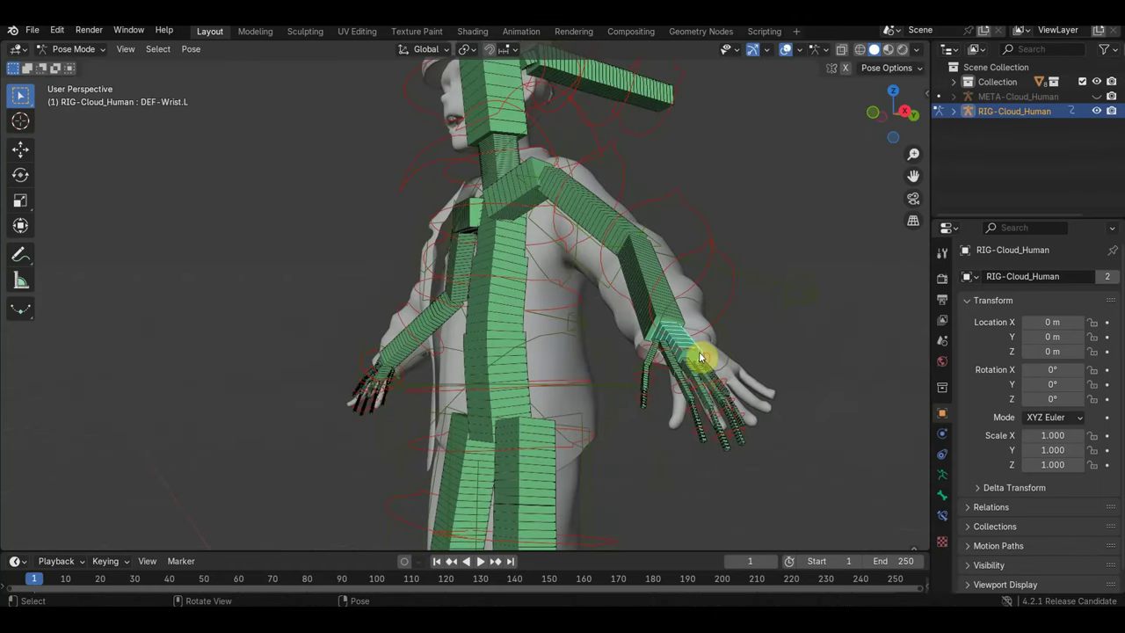
mouse_move(702, 356)
middle_mouse_down()
mouse_move(817, 376)
mouse_move(857, 400)
middle_mouse_up()
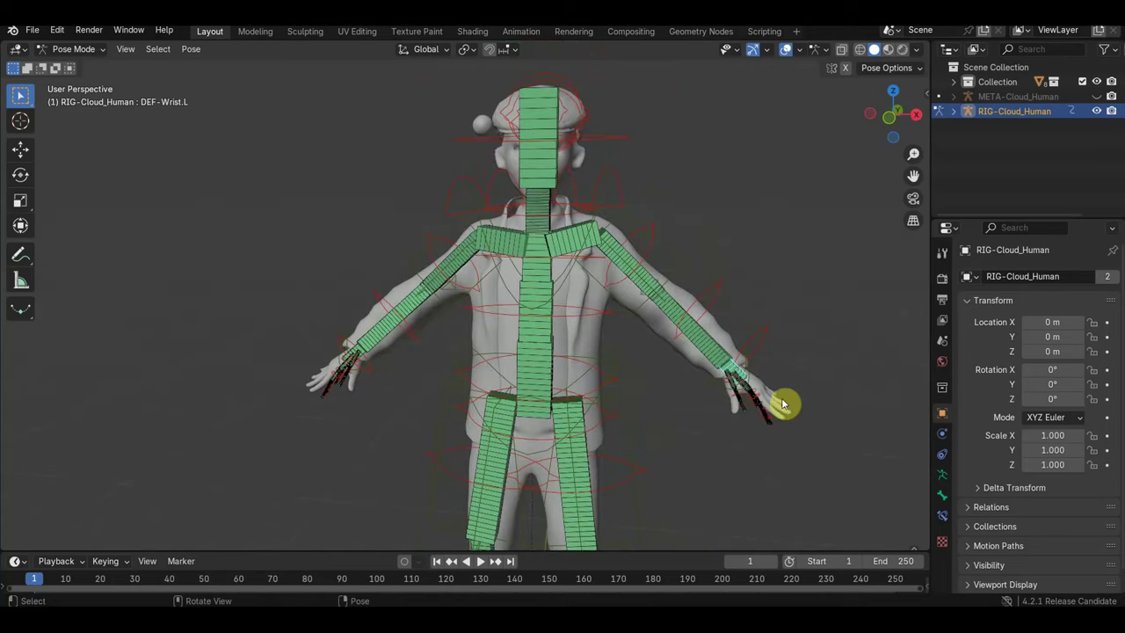
key("g")
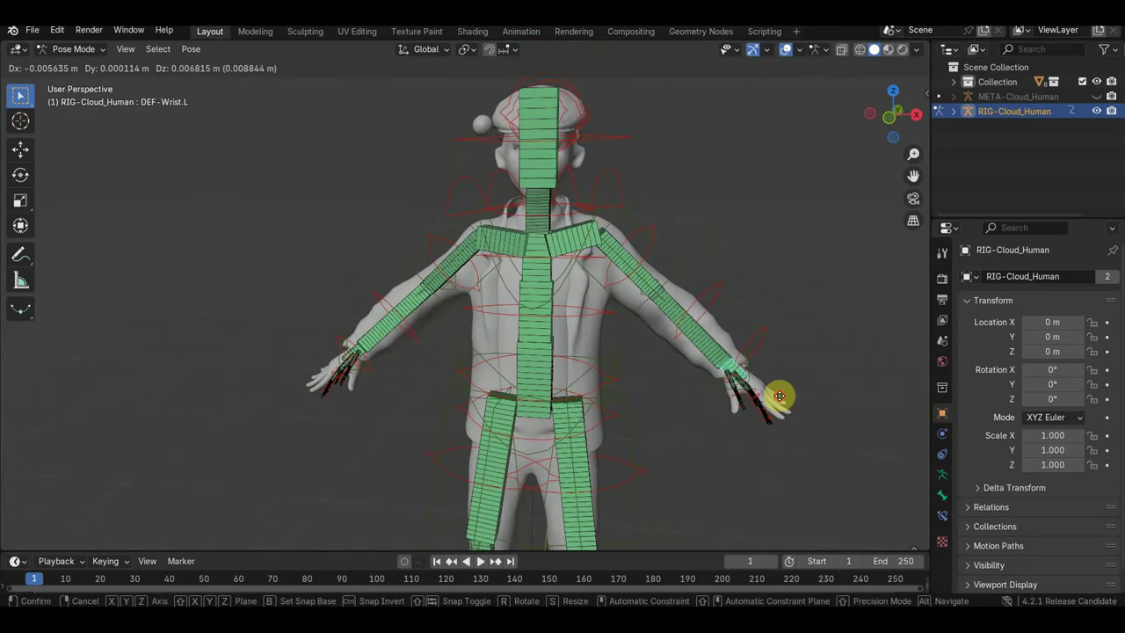
left_click(780, 396)
left_click(754, 419)
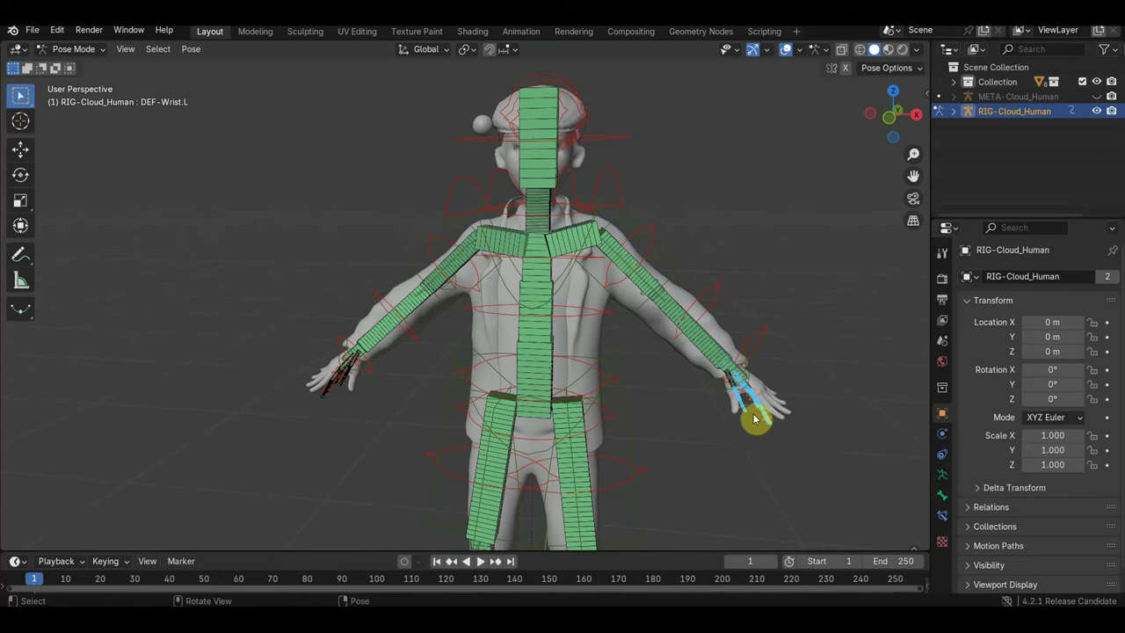
key("g")
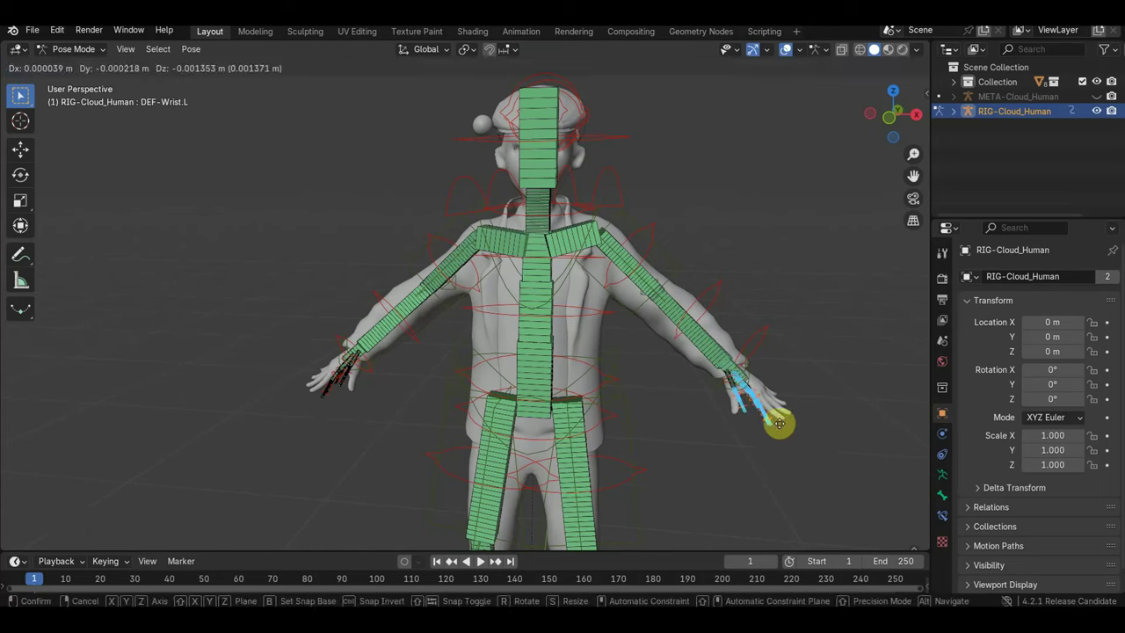
left_click(772, 413)
mouse_move(771, 374)
middle_mouse_down()
mouse_move(726, 378)
mouse_move(750, 380)
middle_mouse_up()
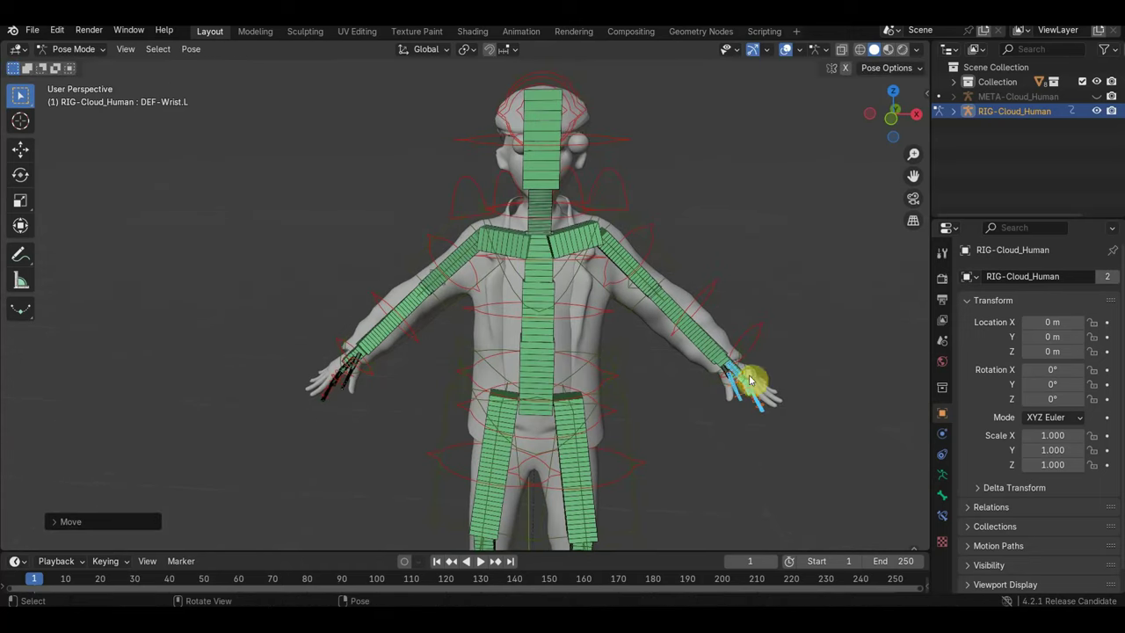
Rotate the FK-Ponytail3 bone and the left shoulder control
left_click(563, 83)
key("r")
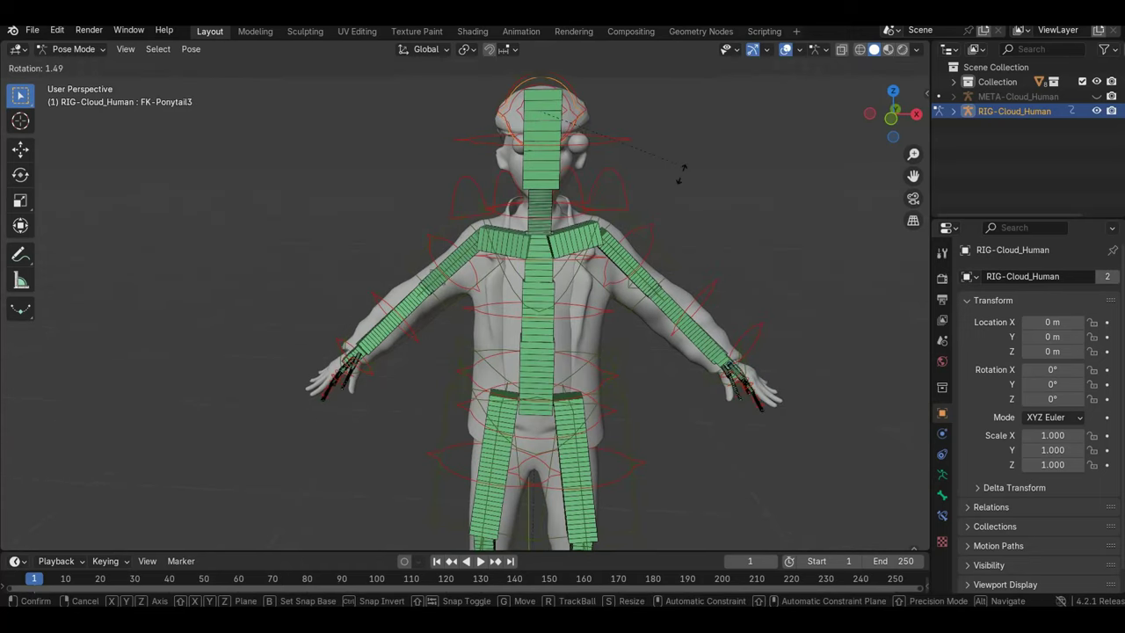
left_click(673, 160)
mouse_move(672, 160)
middle_mouse_down()
mouse_move(521, 178)
mouse_move(493, 163)
middle_mouse_up()
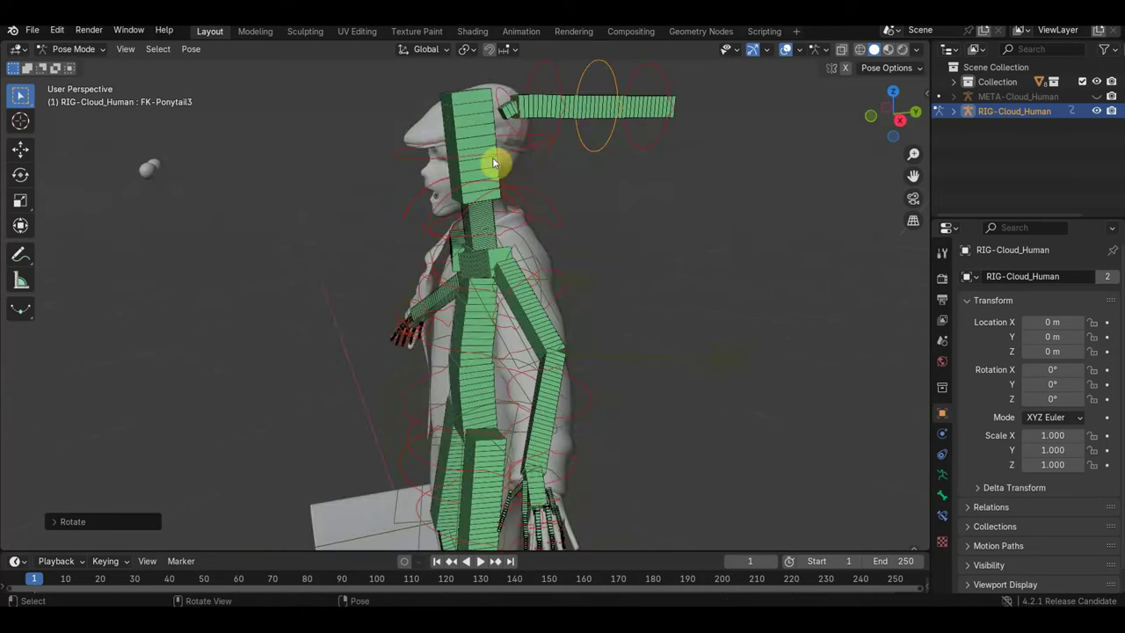
left_click(532, 194)
middle_click_drag(561, 199, 527, 208)
key("r")
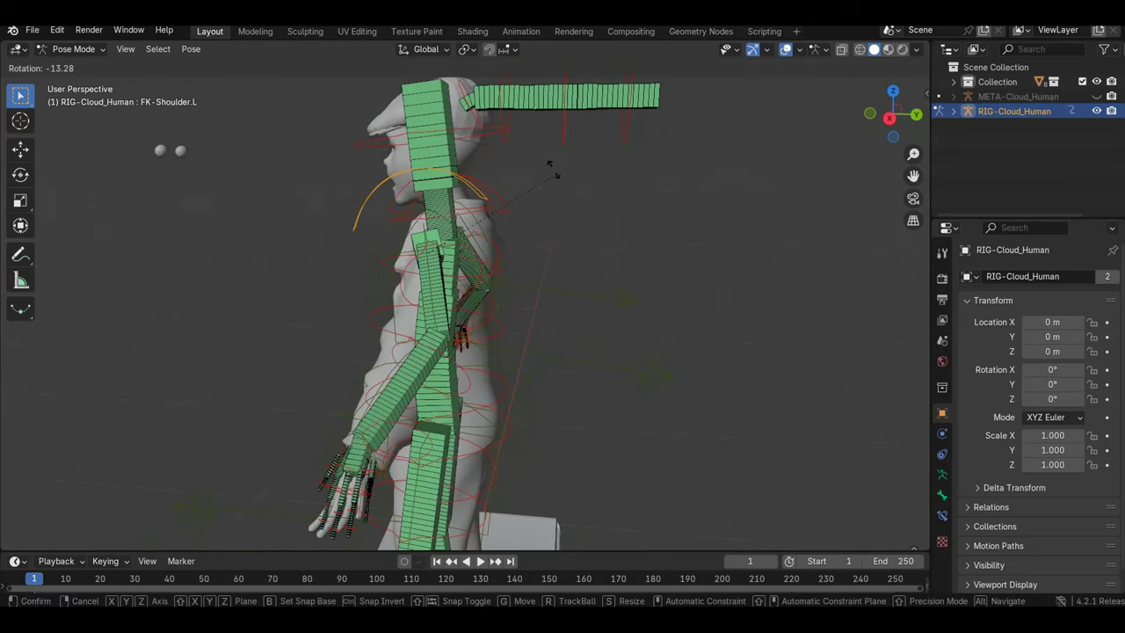
left_click(563, 209)
Rotate the head, right shoulder and left shoulder, then frame the character in front view
left_click(464, 134)
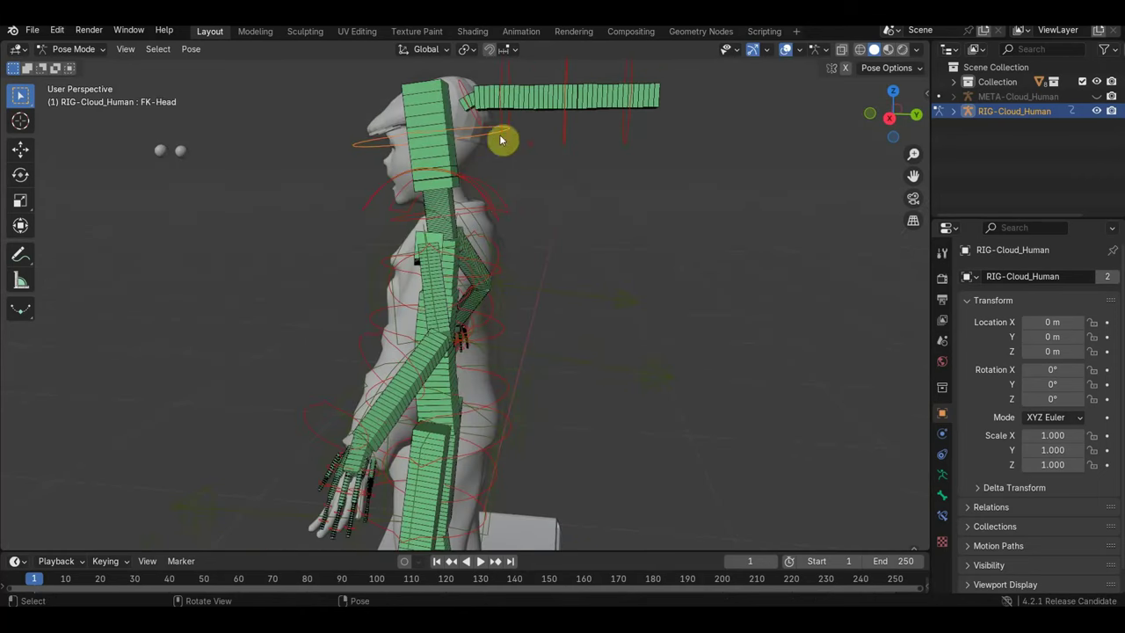
key("r")
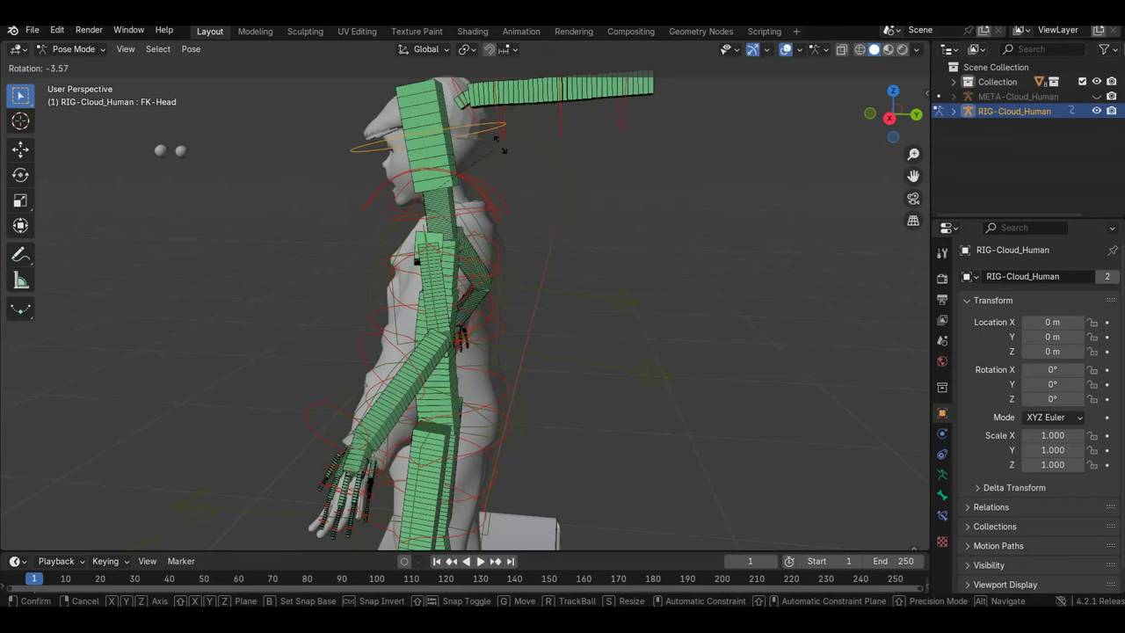
left_click(484, 188)
mouse_move(484, 188)
middle_mouse_down()
mouse_move(522, 208)
mouse_move(420, 176)
mouse_move(396, 150)
middle_mouse_up()
left_click(398, 152)
key("r")
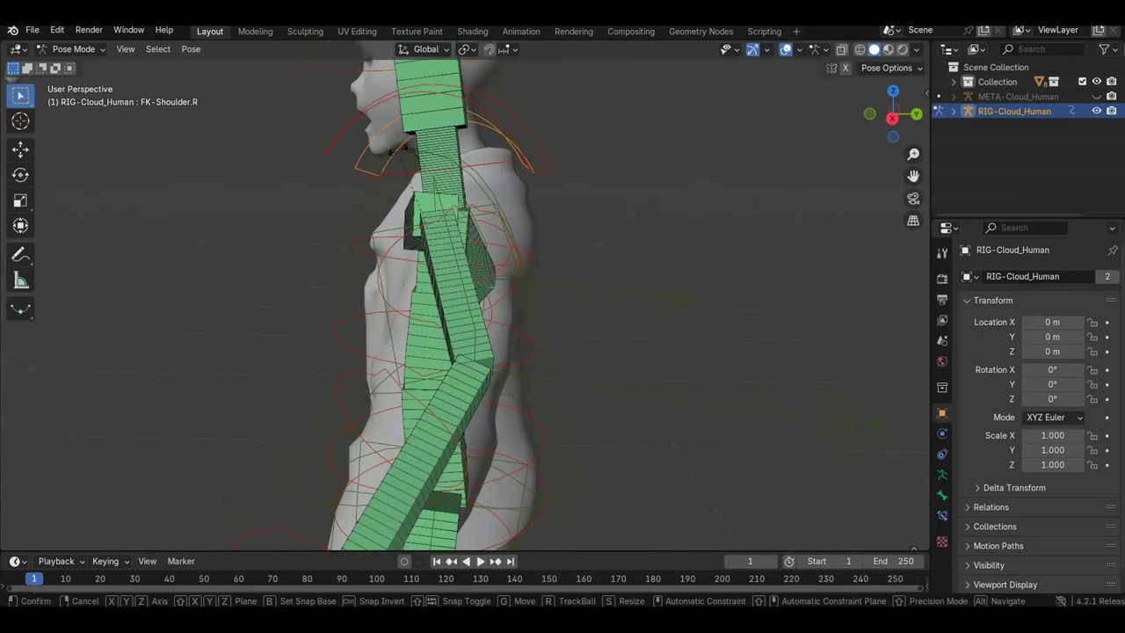
left_click(385, 125)
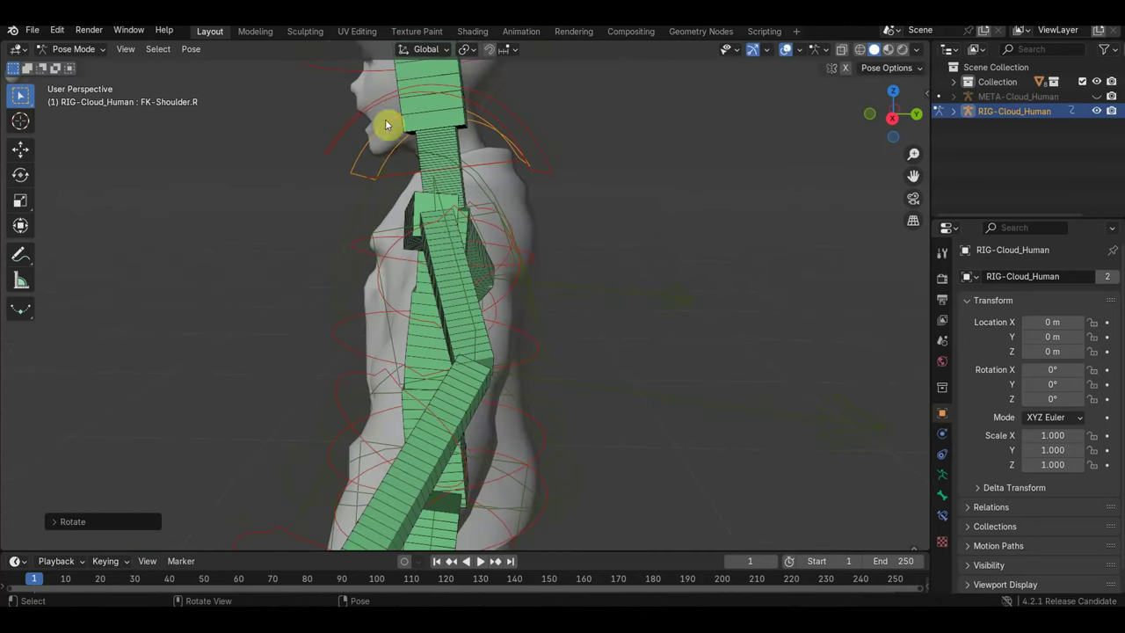
left_click(367, 113)
key("r")
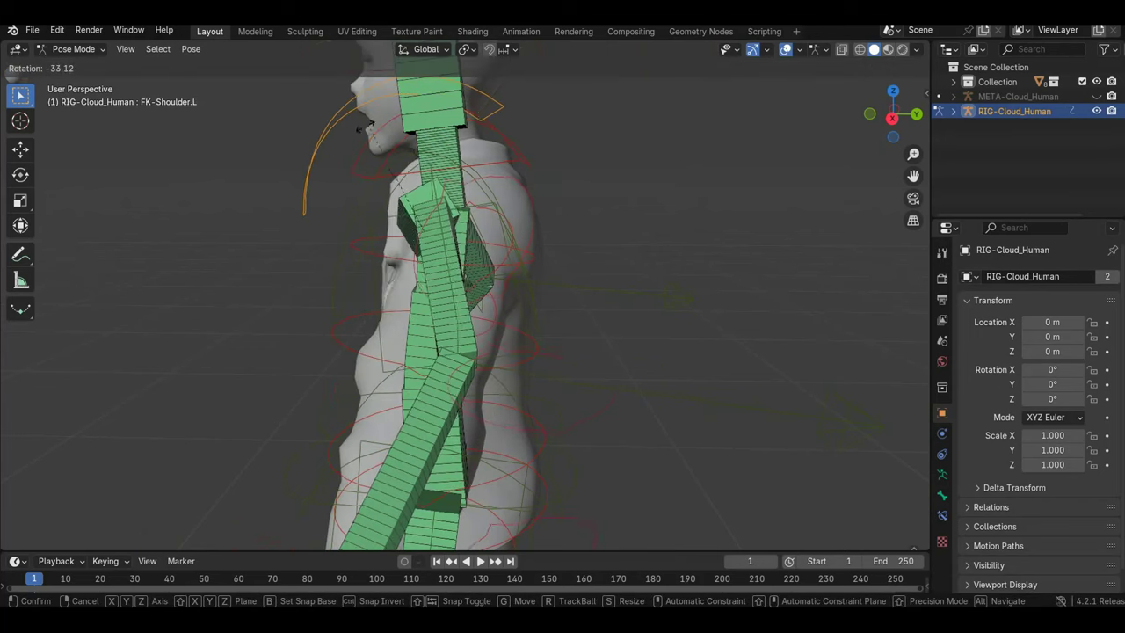
left_click(431, 167)
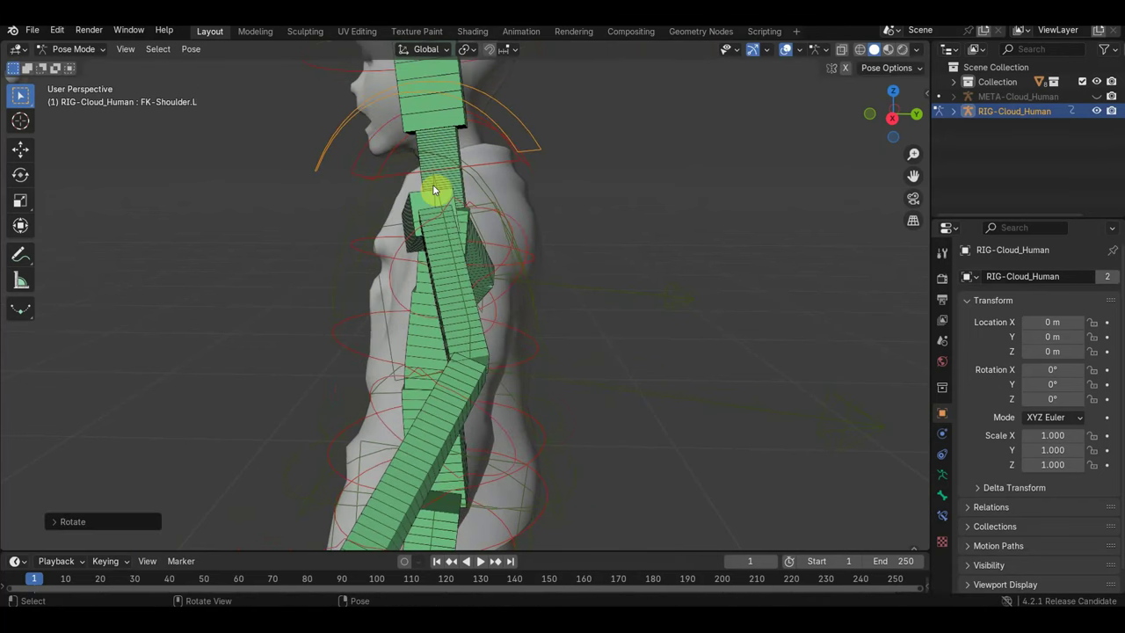
key("KP_1")
middle_click_drag(552, 288, 503, 213, "shift")
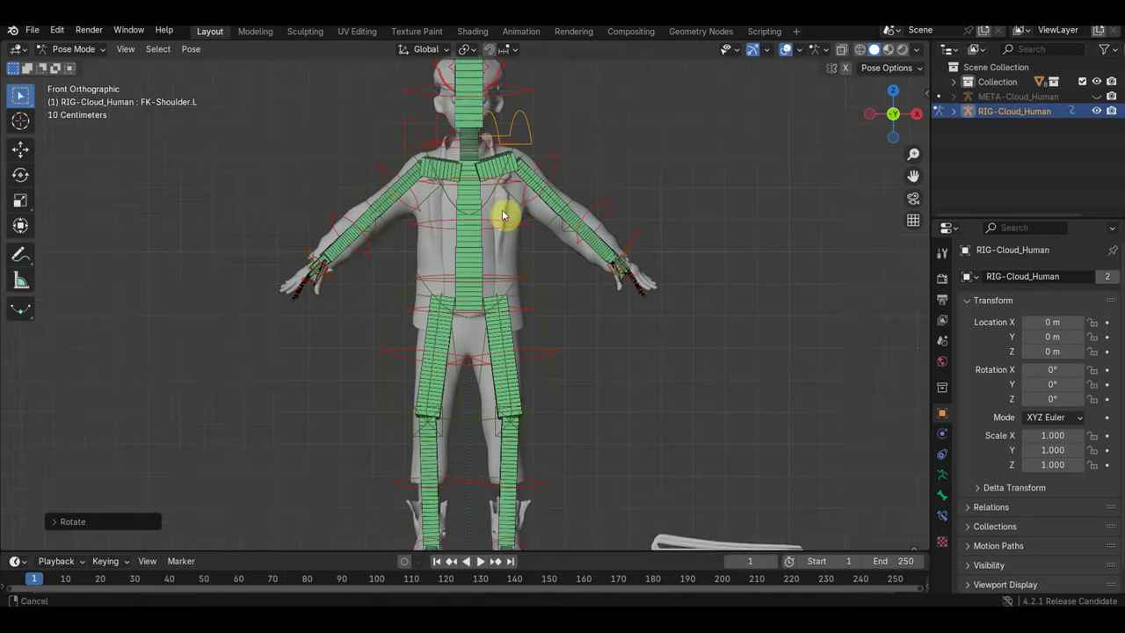
Rotate the left IK thigh control (IK-M-Thigh.L)
left_click(510, 355)
left_click(524, 366)
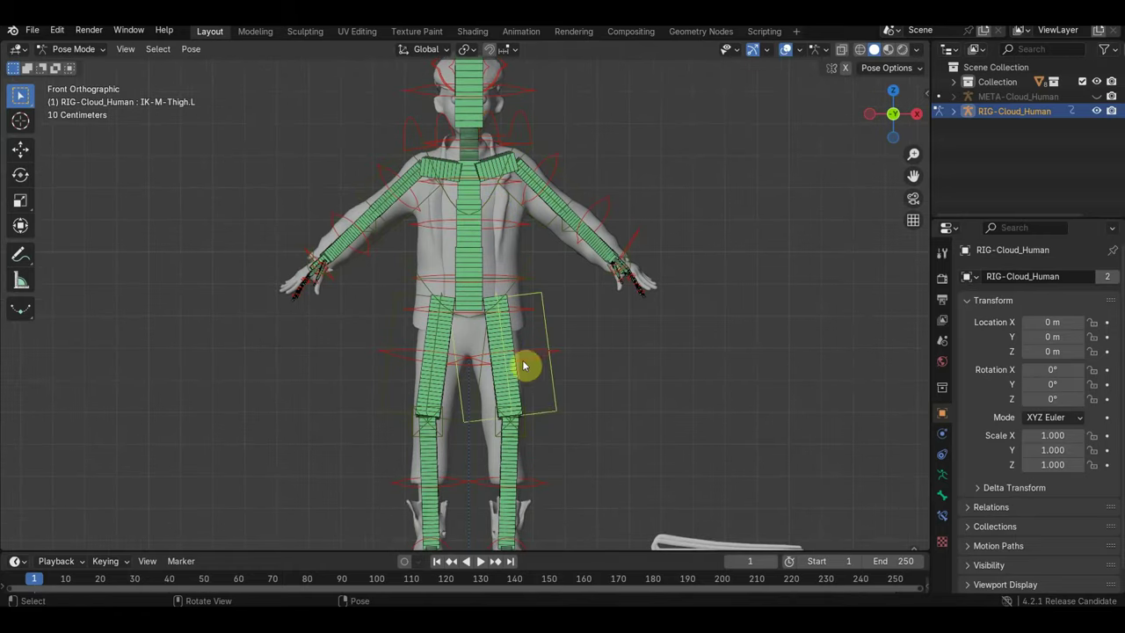
mouse_move(616, 427)
middle_mouse_down()
mouse_move(522, 420)
mouse_move(506, 495)
middle_mouse_up()
key("r")
left_click(564, 433)
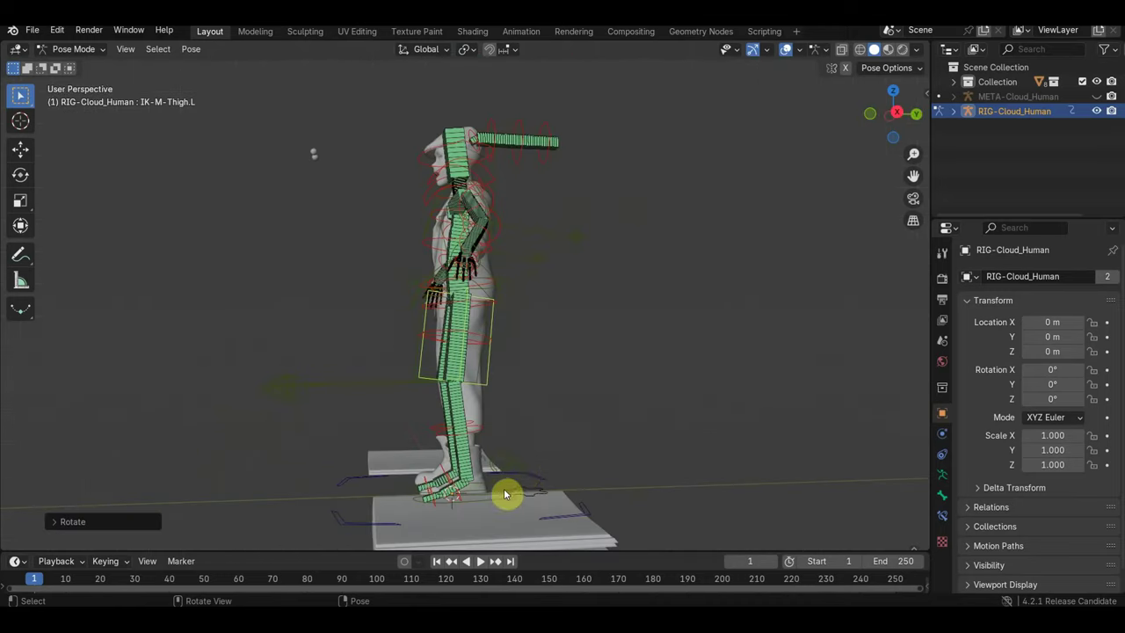
Move the whole rig by its root control
left_click(546, 481)
key("g")
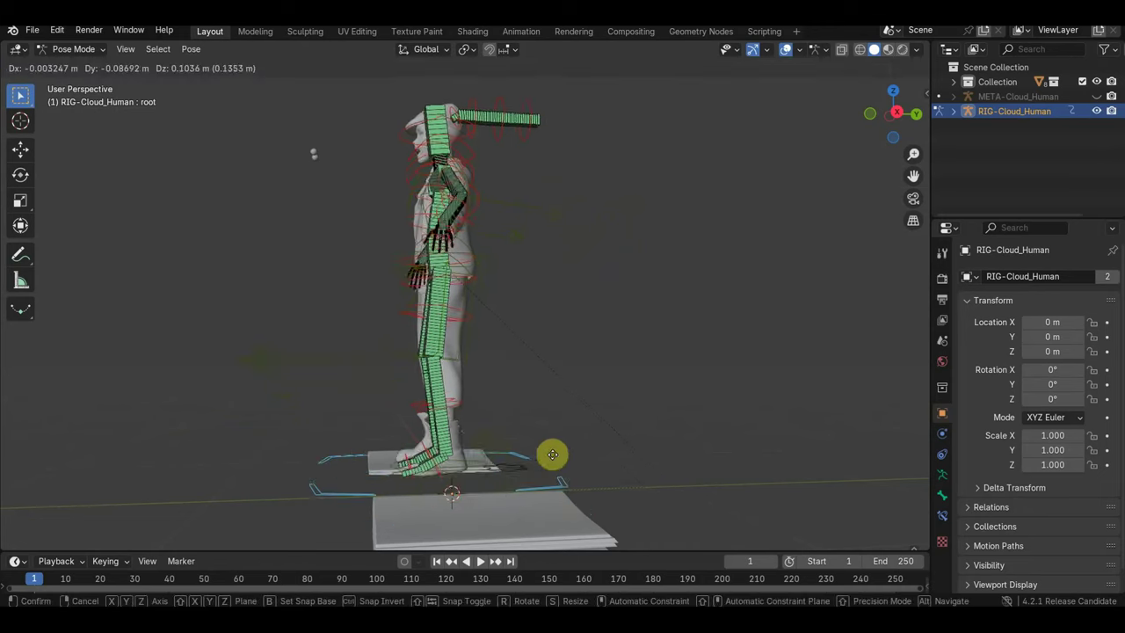
left_click(571, 471)
mouse_move(572, 469)
middle_mouse_down()
mouse_move(520, 460)
mouse_move(558, 407)
mouse_move(537, 445)
mouse_move(540, 414)
mouse_move(580, 428)
middle_mouse_up()
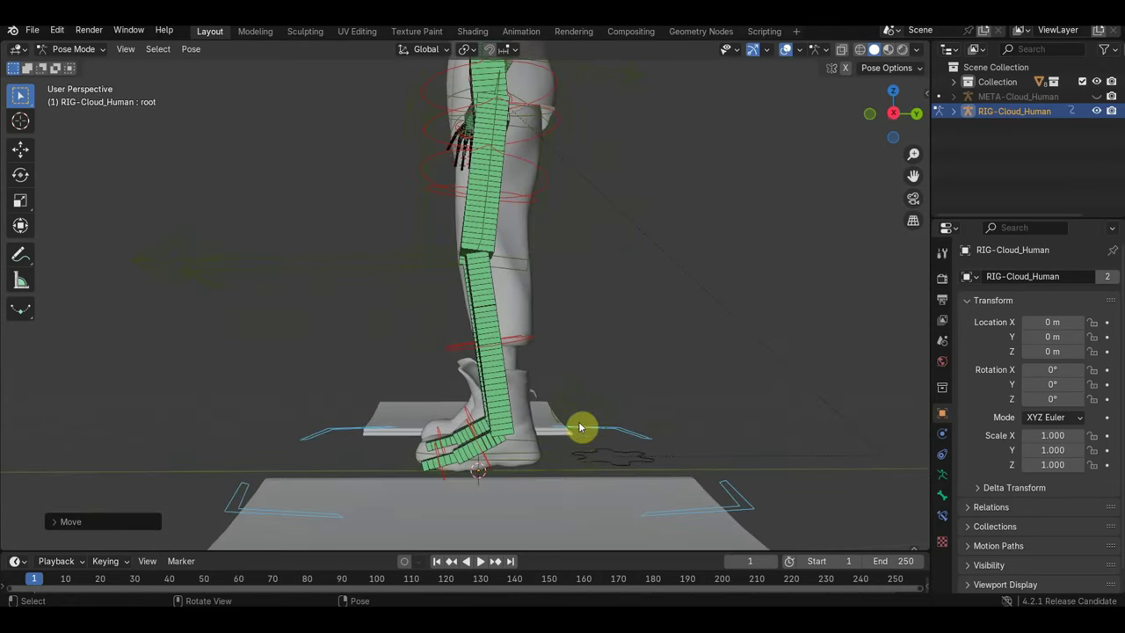
Test-rotate the left foot roll control, cancel it, and select IK-Foot.R
left_click(598, 413)
key("r")
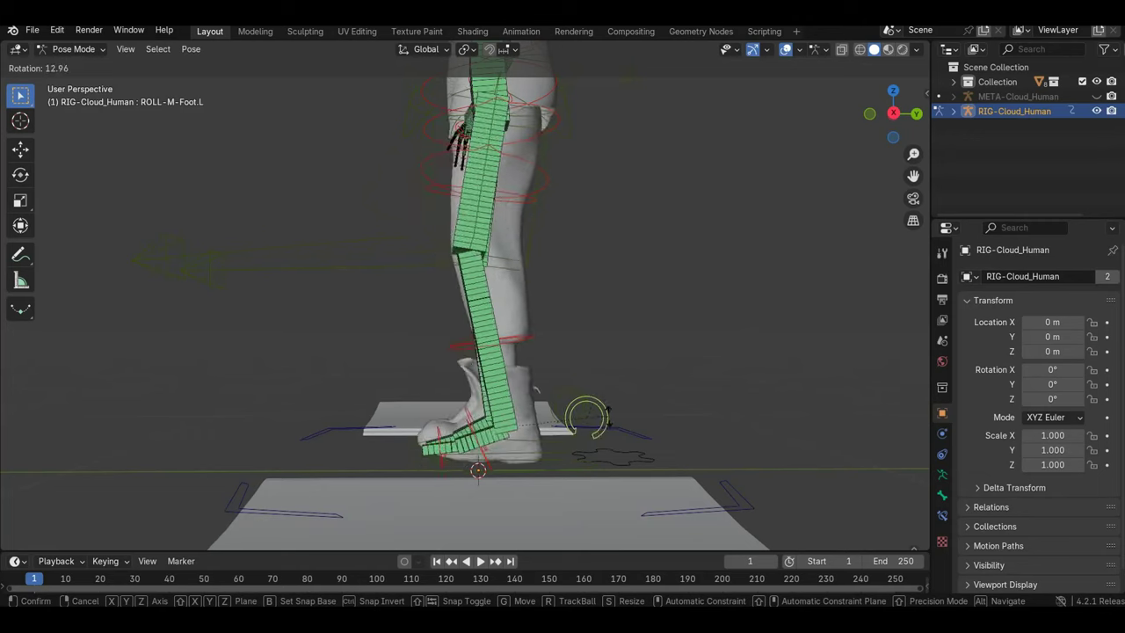
key("Escape")
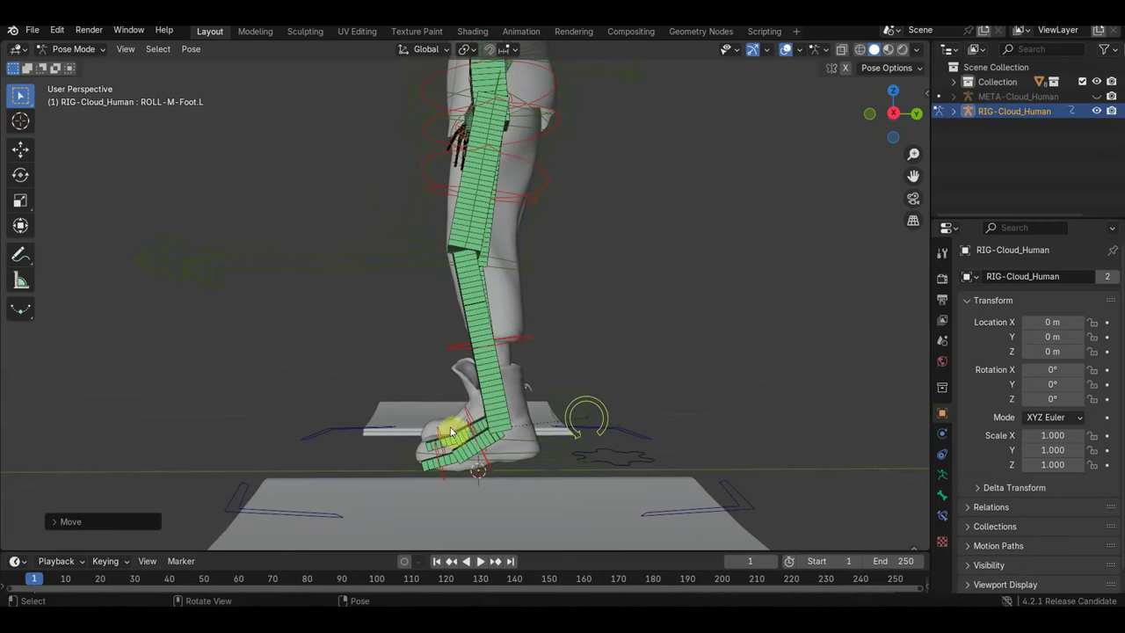
mouse_move(451, 431)
middle_mouse_down()
mouse_move(517, 465)
mouse_move(513, 427)
middle_mouse_up()
left_click(515, 440)
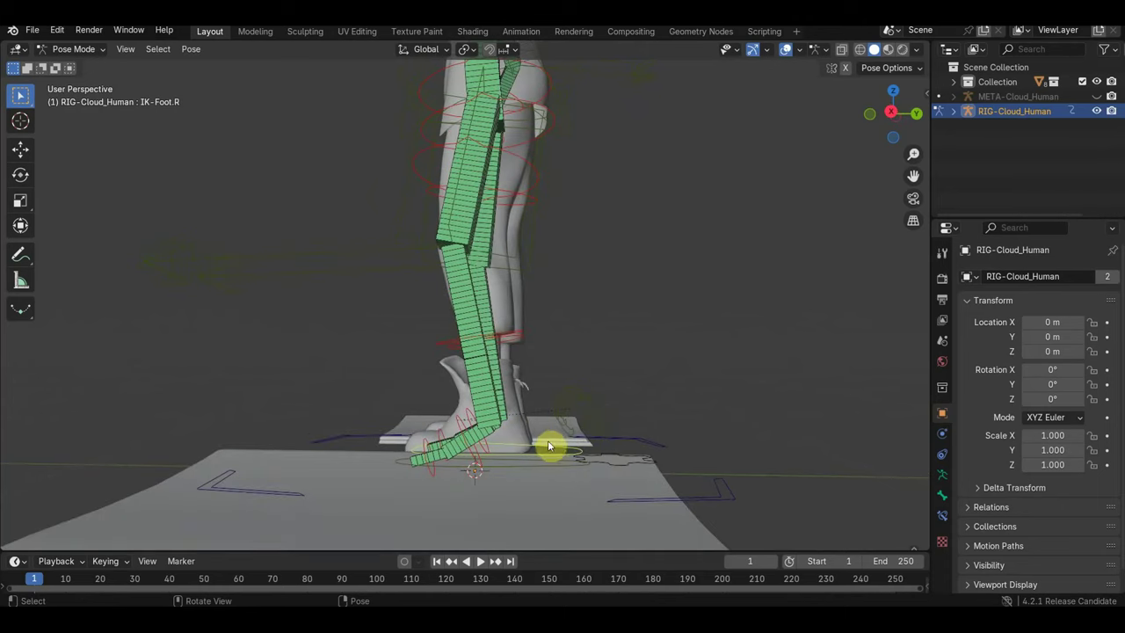
Raise and reposition the right foot
key("g")
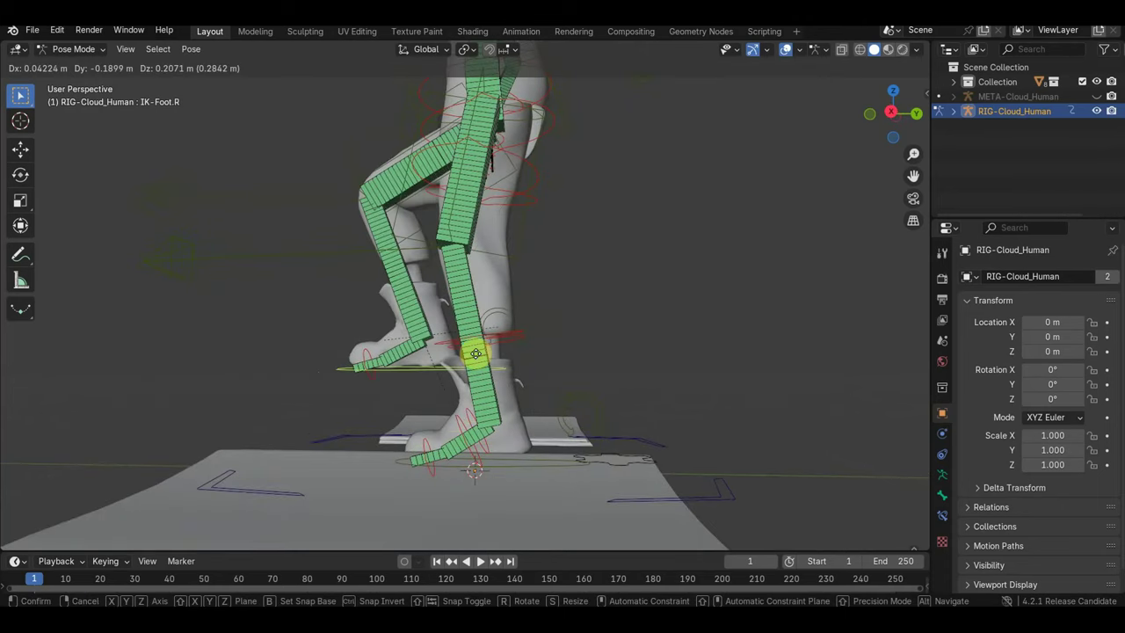
left_click(369, 327)
middle_click_drag(366, 329, 608, 384)
key("g")
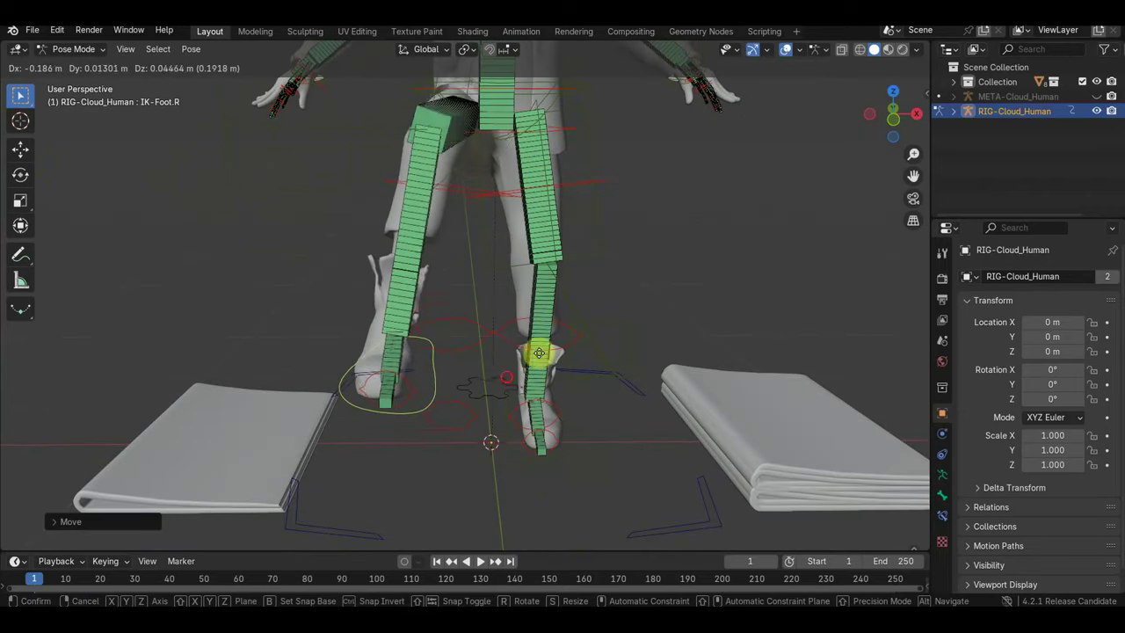
mouse_move(539, 353)
middle_mouse_down("alt")
mouse_move(547, 396)
mouse_move(648, 407)
mouse_move(678, 377)
mouse_move(618, 405)
middle_mouse_up("alt")
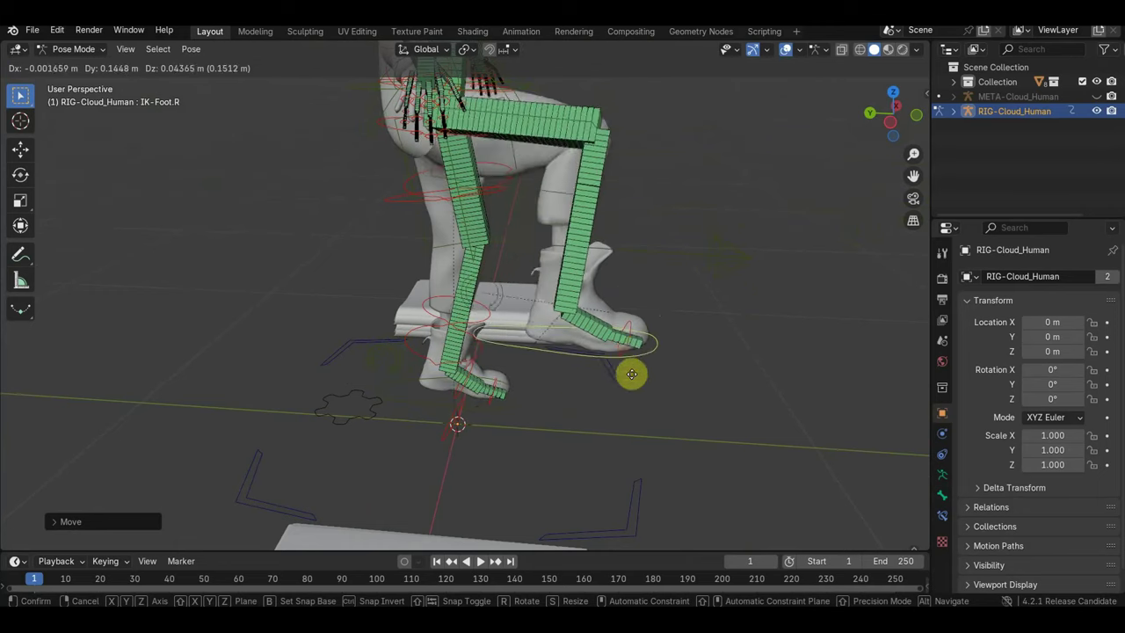
left_click(615, 376)
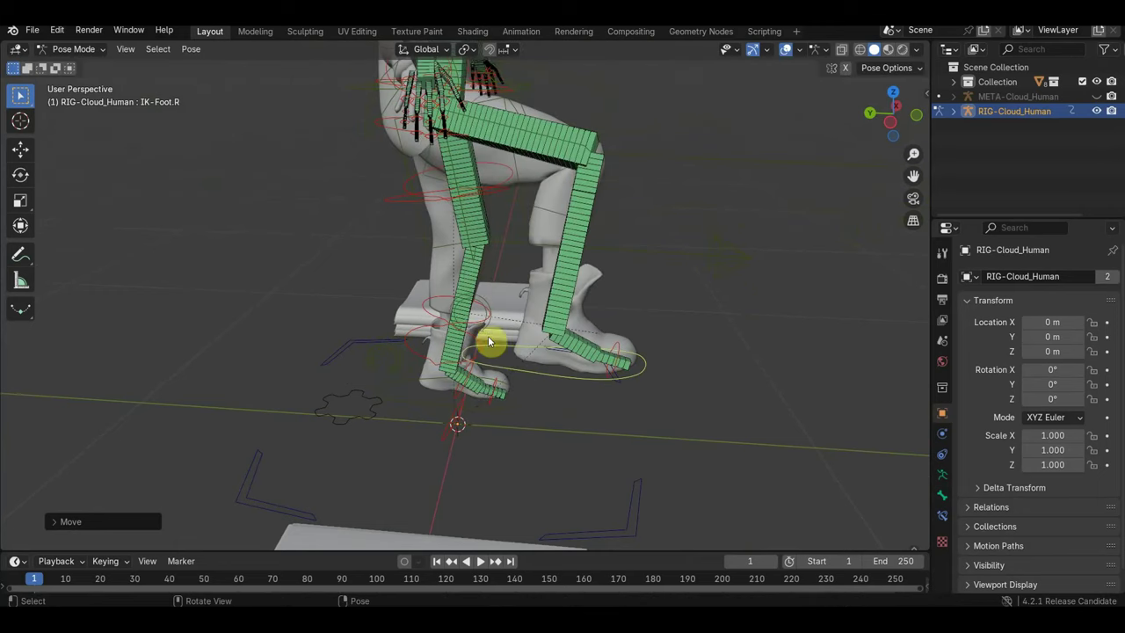
Rotate the right toes control FK-Toes.R
left_click(616, 351)
key("r")
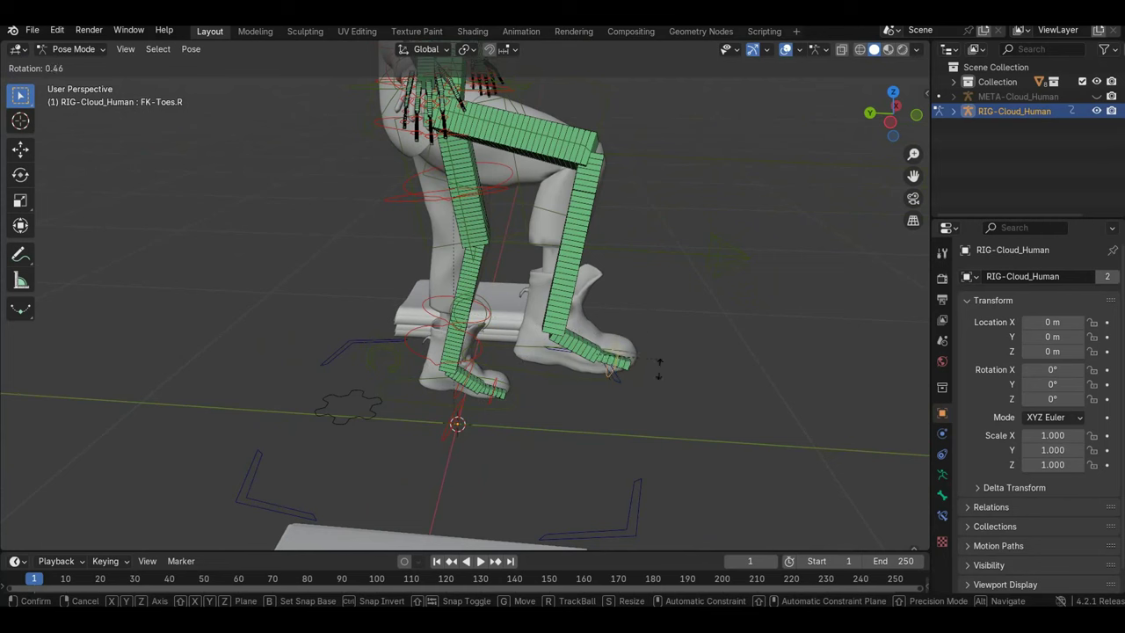
left_click(659, 360)
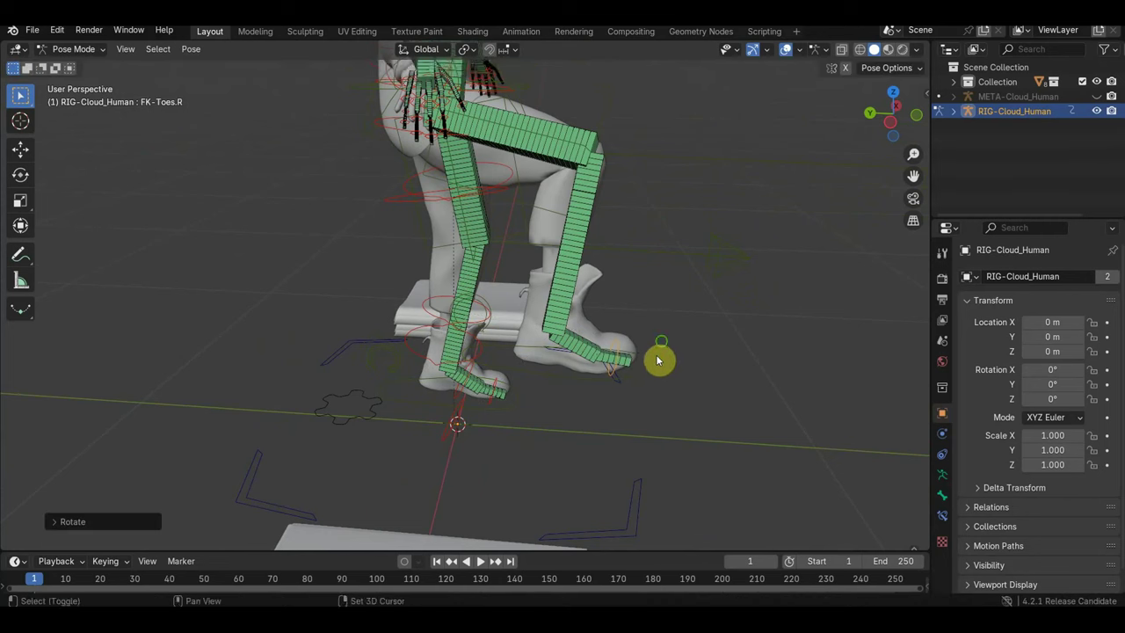
mouse_move(659, 361)
middle_mouse_down()
mouse_move(677, 466)
mouse_move(592, 430)
mouse_move(673, 417)
mouse_move(627, 406)
middle_mouse_up()
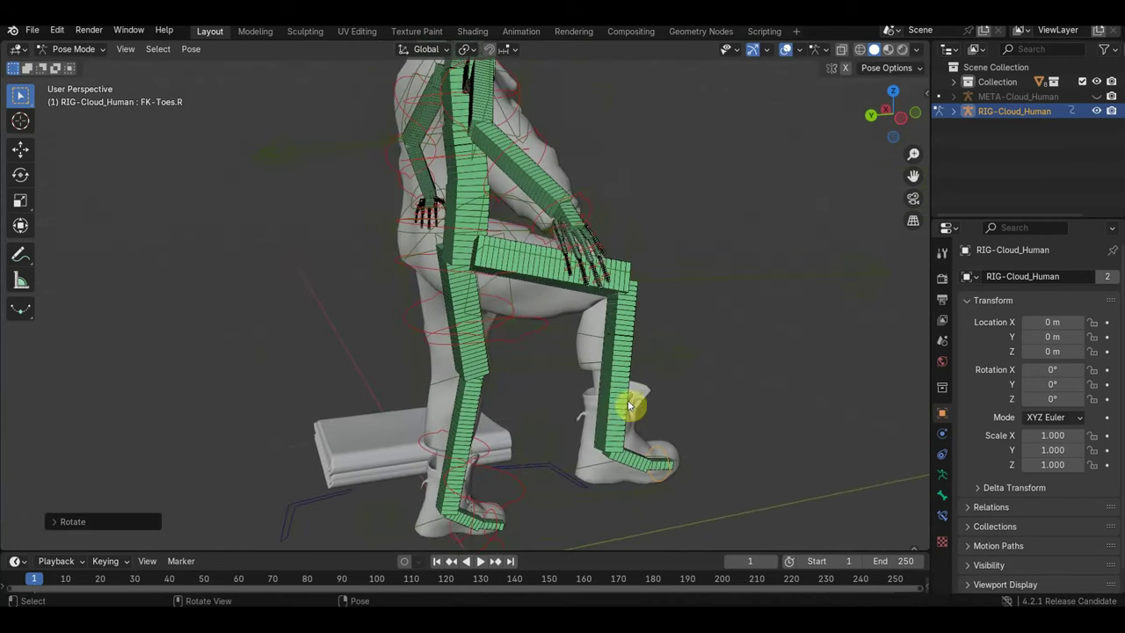
Move the right FK thigh control FK-Thigh.R
left_click(519, 337)
mouse_move(519, 338)
middle_mouse_down()
mouse_move(397, 342)
mouse_move(500, 350)
middle_mouse_up()
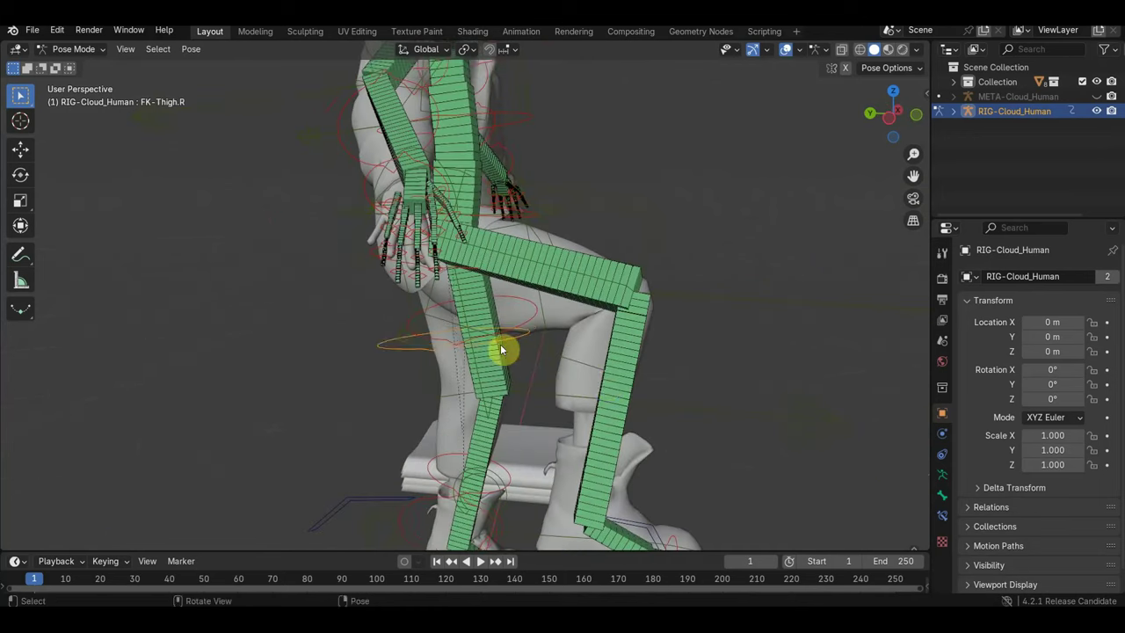
key("g")
left_click(575, 393)
mouse_move(574, 393)
middle_mouse_down()
mouse_move(447, 411)
mouse_move(372, 399)
middle_mouse_up()
Move the left FK thigh control to lift the left leg forward
left_click(564, 323)
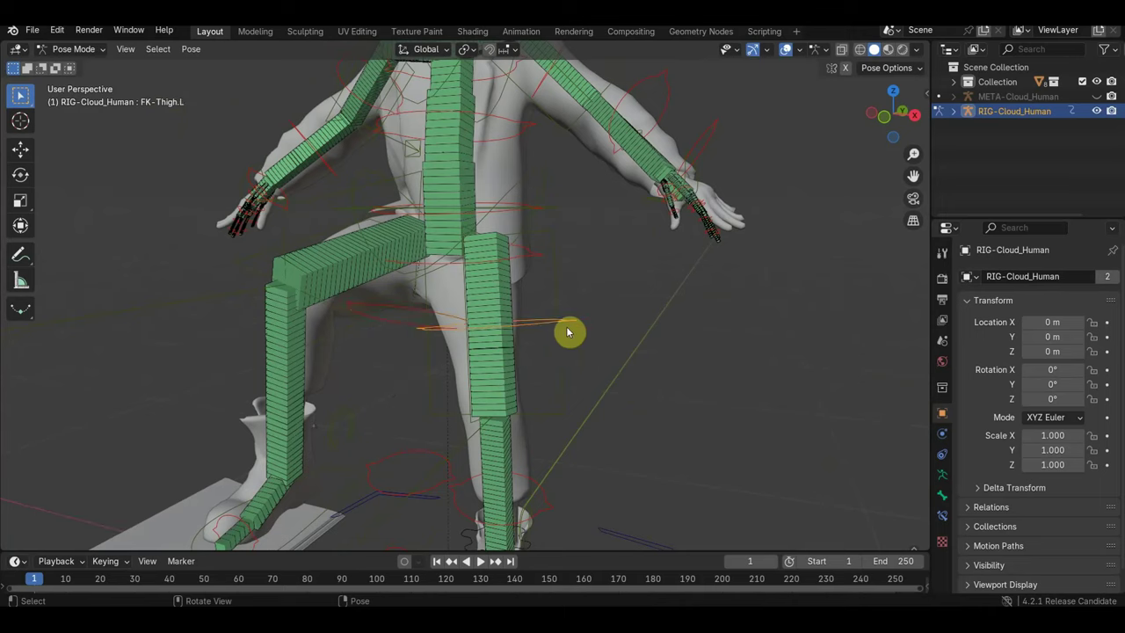
middle_click_drag(566, 326, 618, 354)
key("g")
left_click(640, 338)
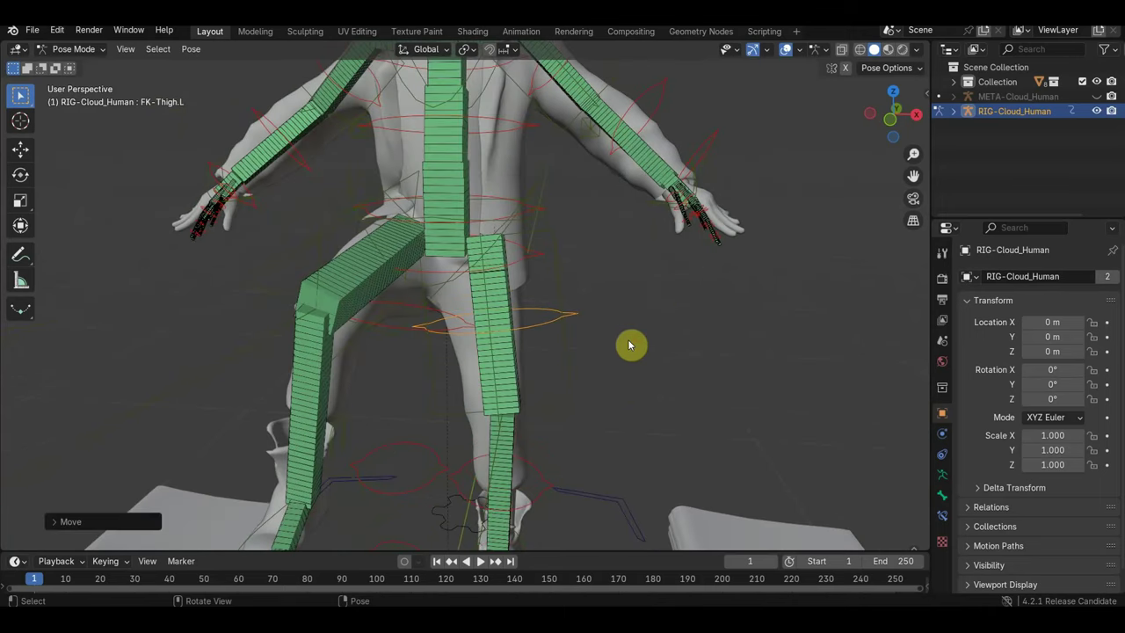
left_click(543, 490)
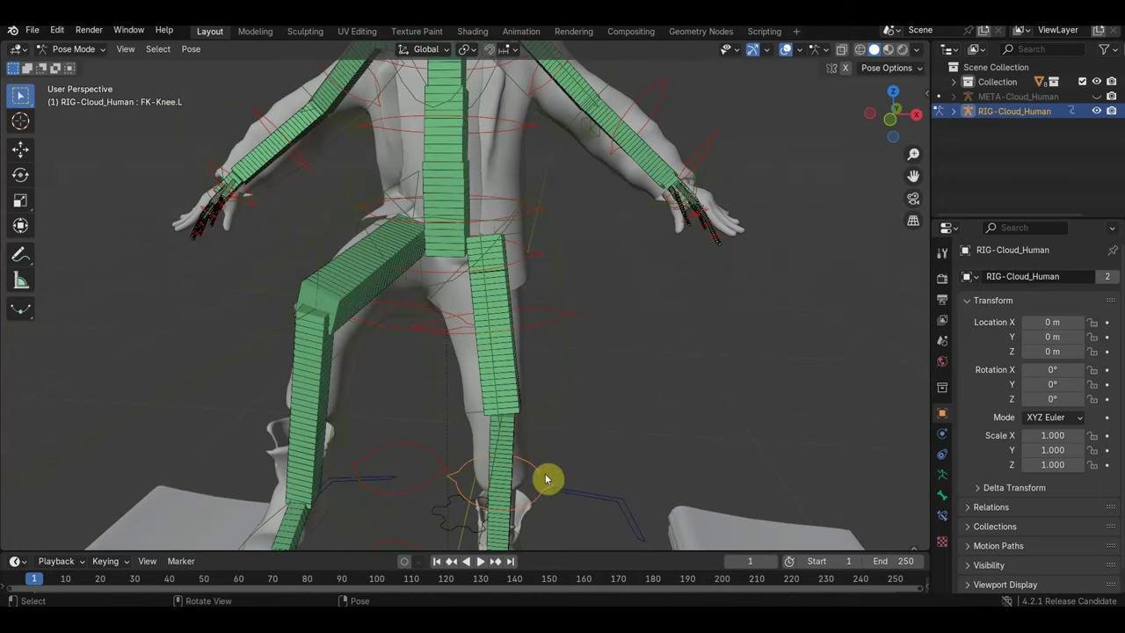
mouse_move(548, 478)
middle_mouse_down()
mouse_move(436, 469)
mouse_move(472, 469)
mouse_move(479, 442)
mouse_move(633, 402)
mouse_move(532, 452)
mouse_move(545, 477)
mouse_move(486, 454)
middle_mouse_up()
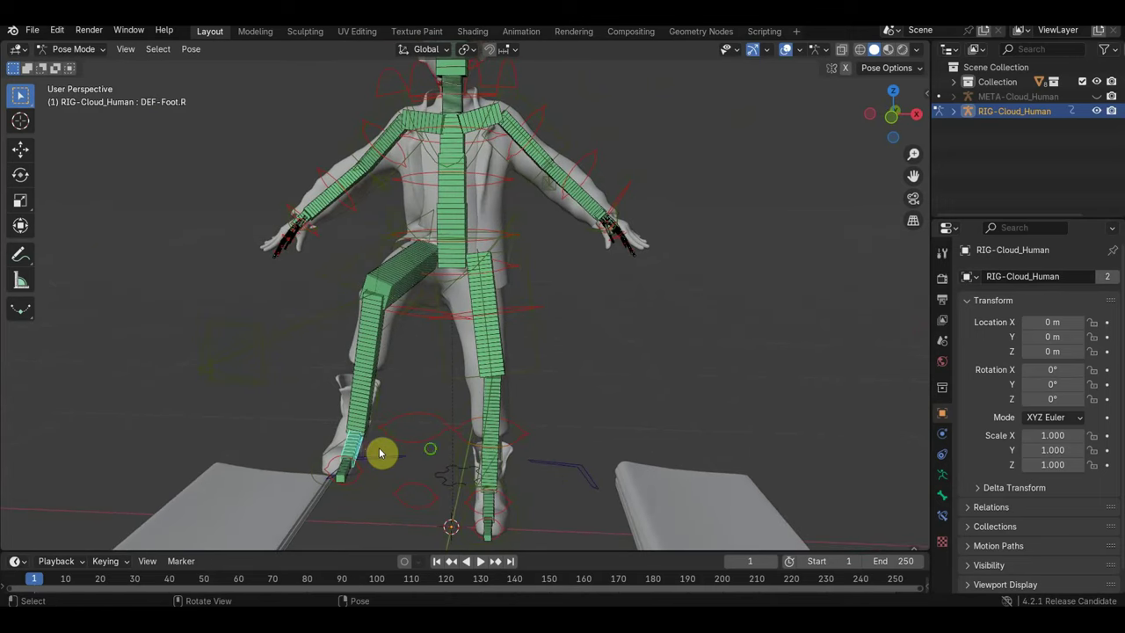
Move the right IK foot control IK-Foot.R to a new position
mouse_move(381, 453)
middle_mouse_down()
mouse_move(508, 457)
mouse_move(557, 479)
middle_mouse_up()
left_click(457, 483)
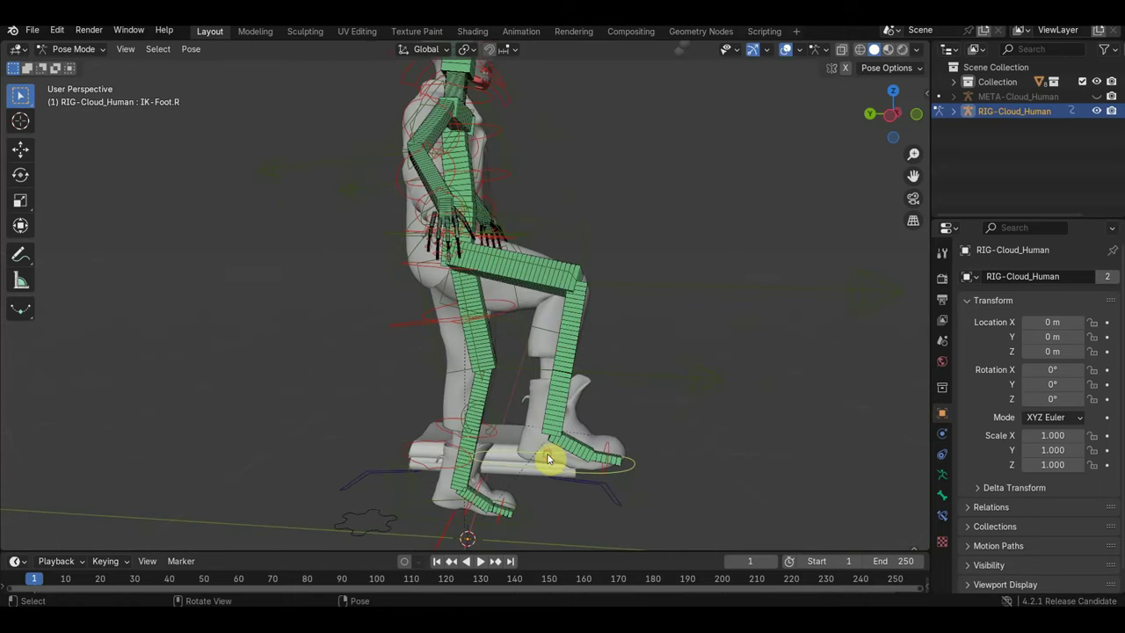
key("g")
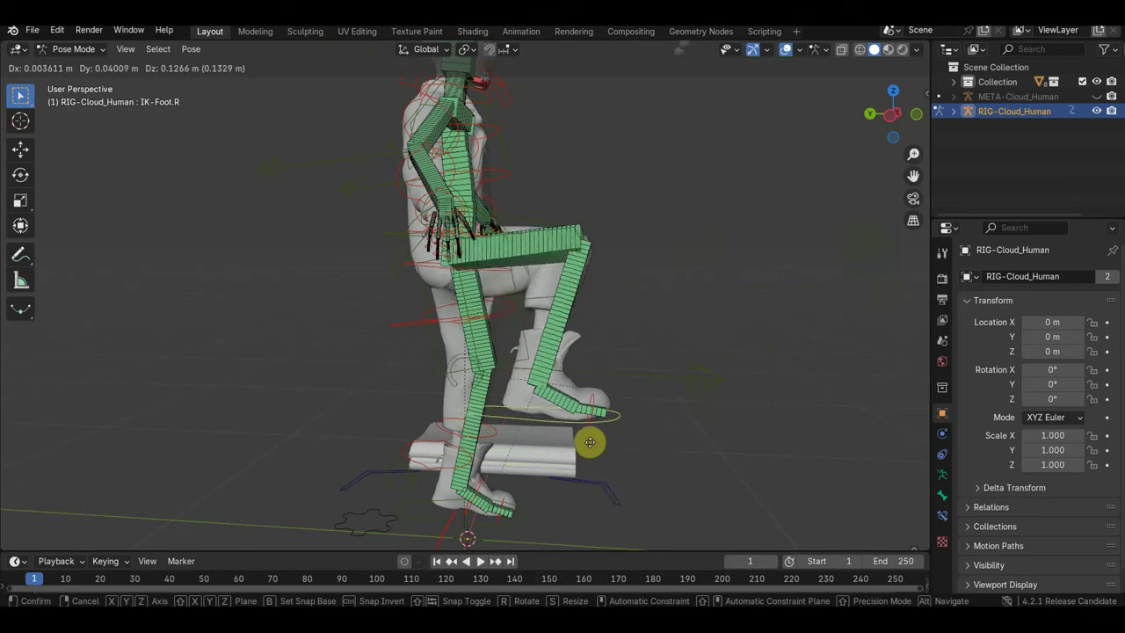
left_click(369, 488)
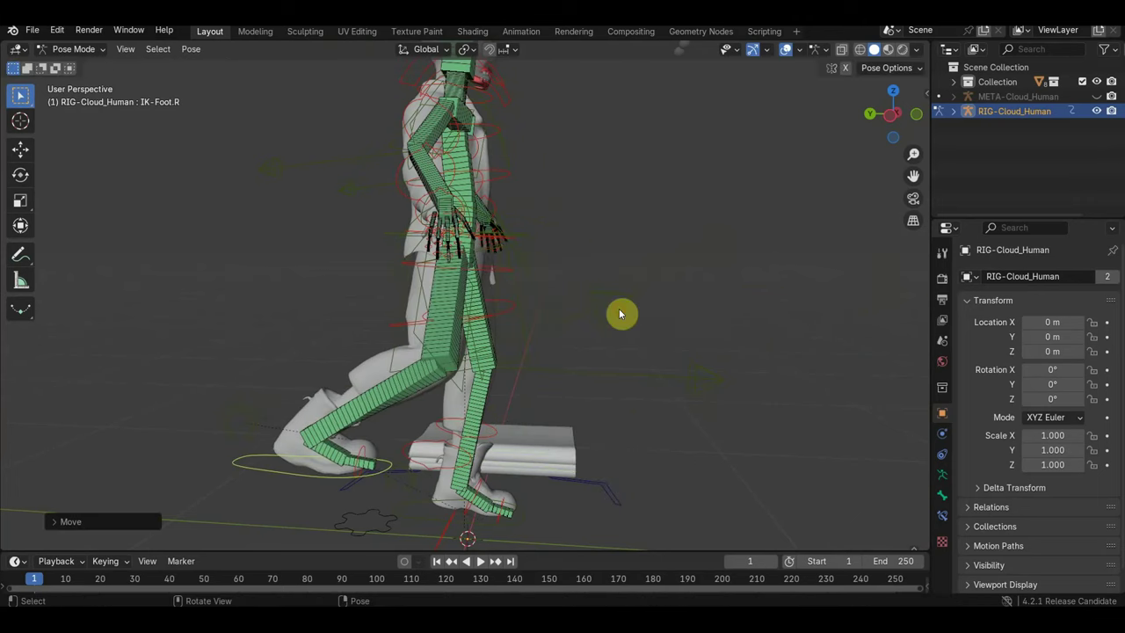
Move the right knee pole target POLE-Thigh.R to sit beside the foot
left_click(620, 316)
key("g")
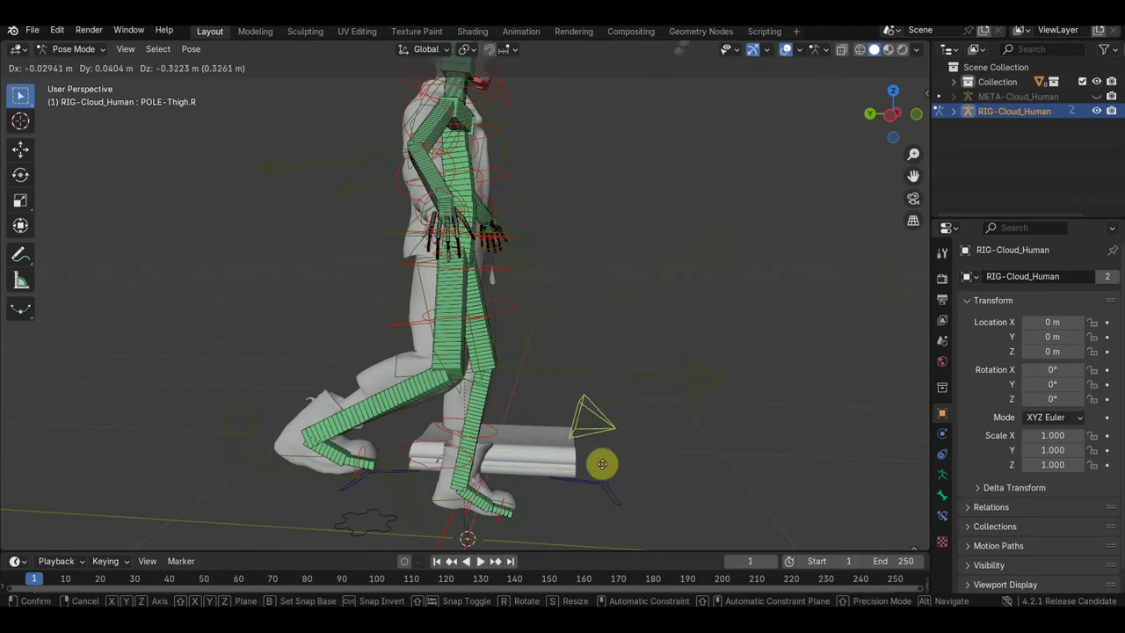
left_click(633, 418)
mouse_move(634, 414)
middle_mouse_down()
mouse_move(455, 400)
mouse_move(661, 450)
middle_mouse_up()
key("g")
left_click(540, 426)
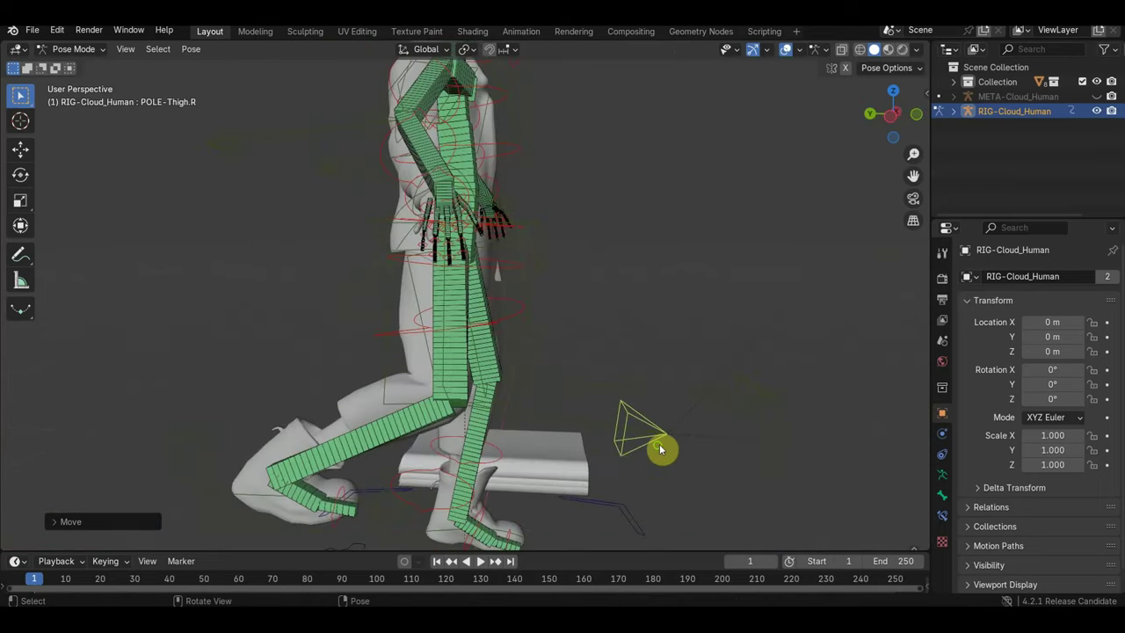
Move FK-Thigh.R again and check the pose in side and front orthographic views
left_click(415, 336)
key("g")
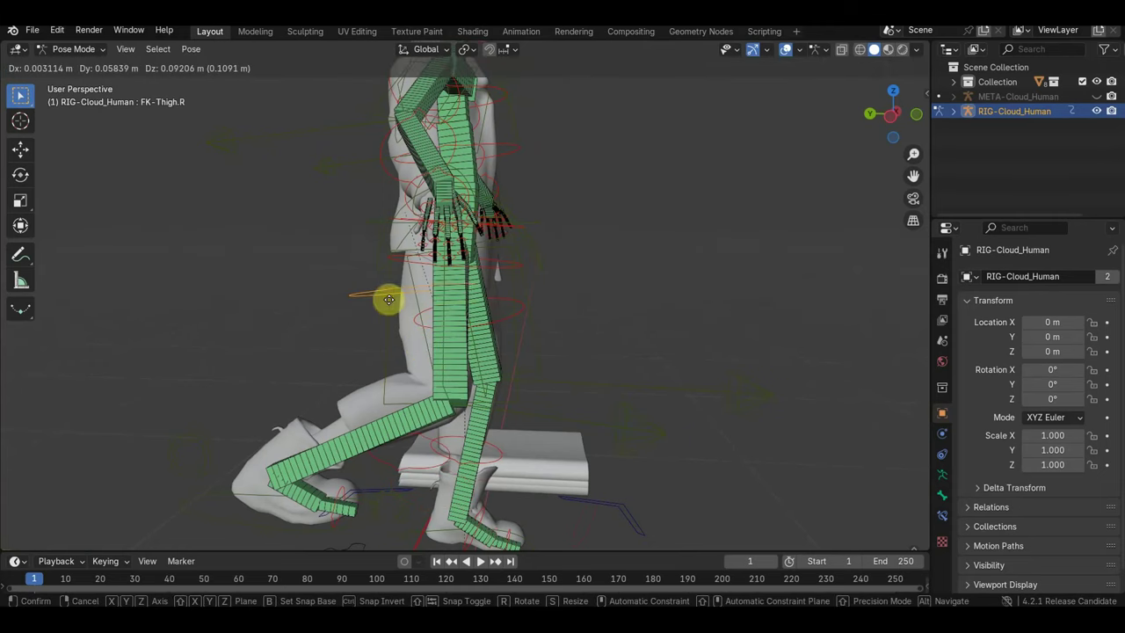
left_click(430, 303)
key("KP_8")
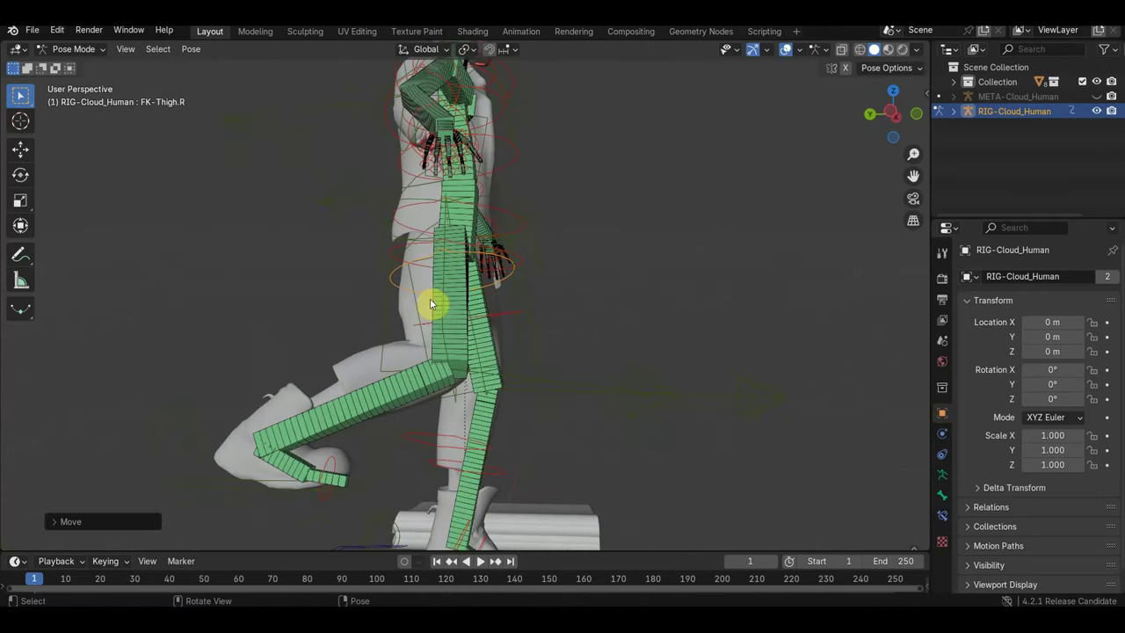
key("KP_3")
key("KP_1")
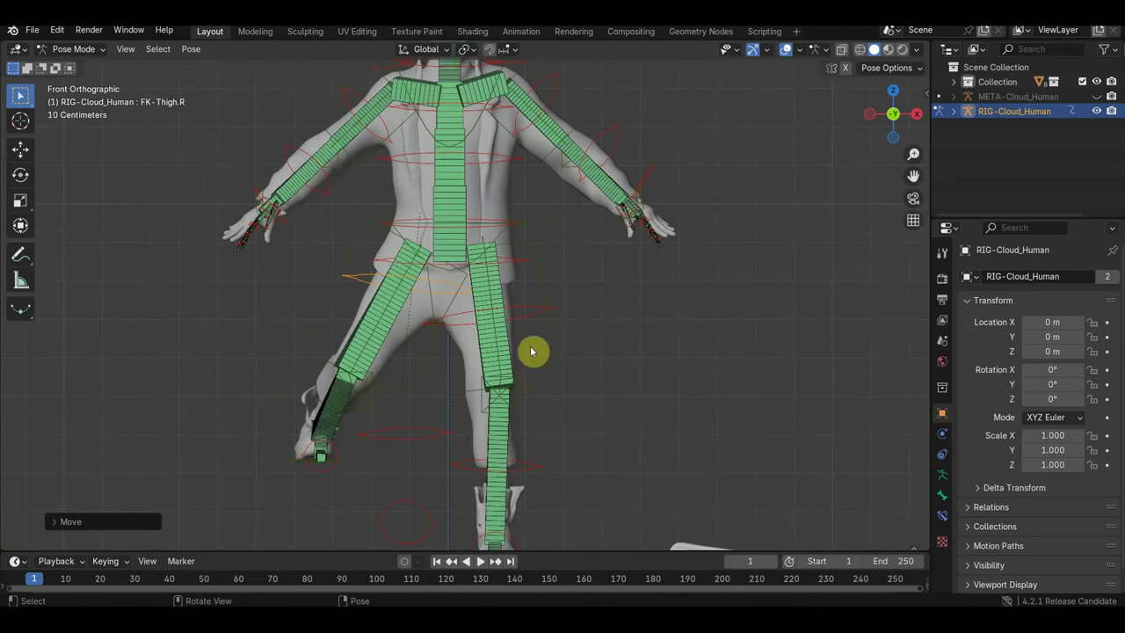
scroll(575, 290, "up", 3, "shift")
scroll(602, 421, "up", 3, "shift")
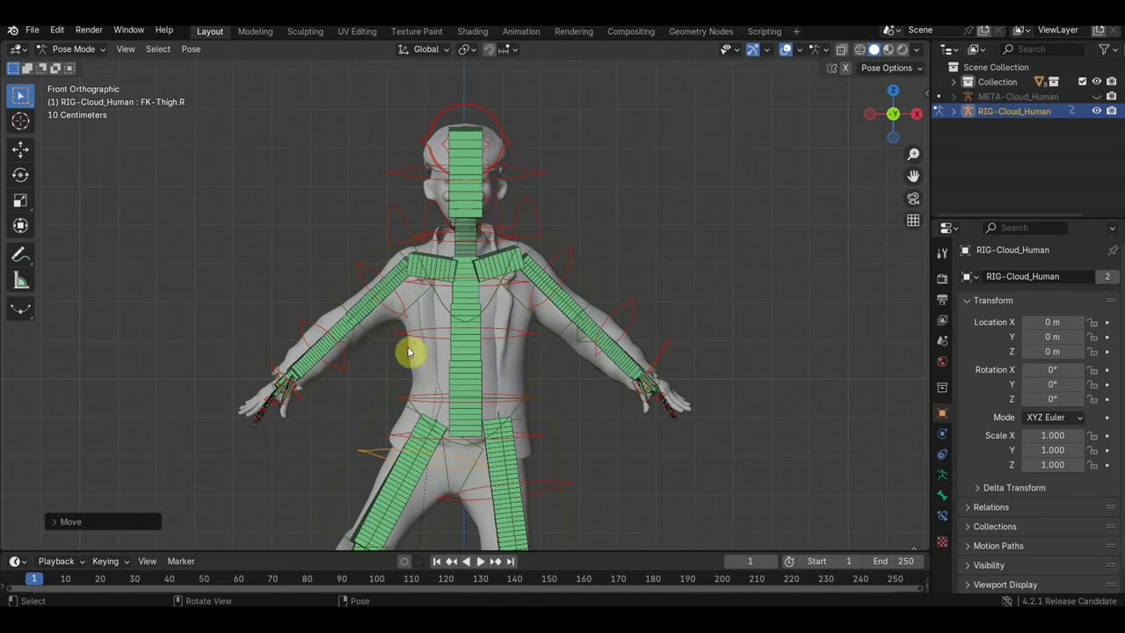
Select the DEF-Spine2 bone and toggle the rig's In Front display off and back on
left_click(472, 356)
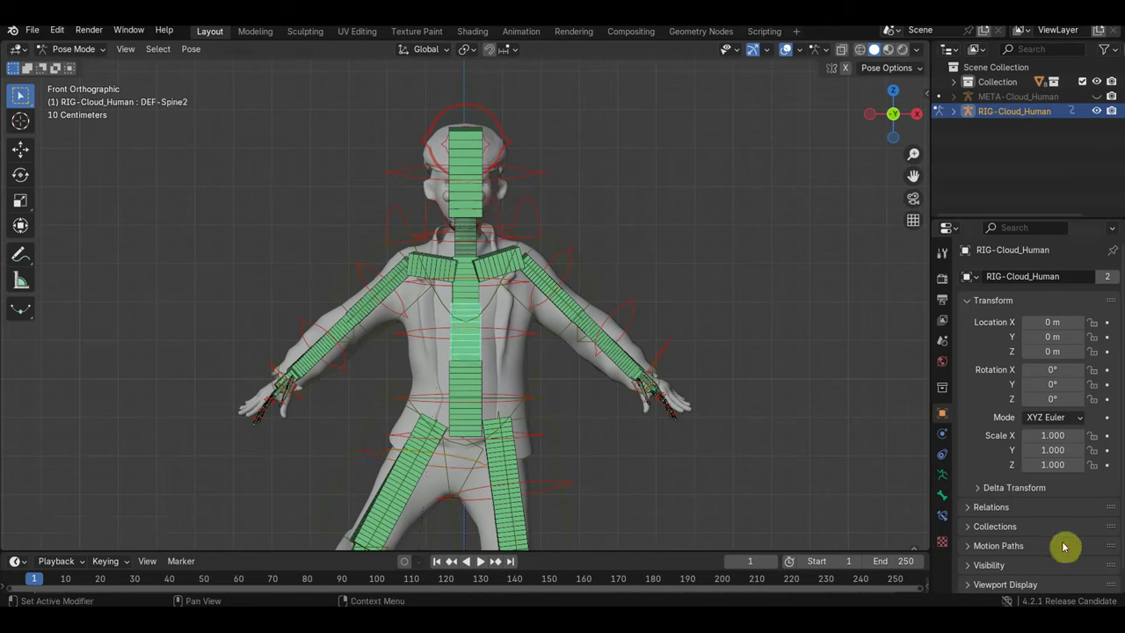
scroll(1024, 544, "down", 1)
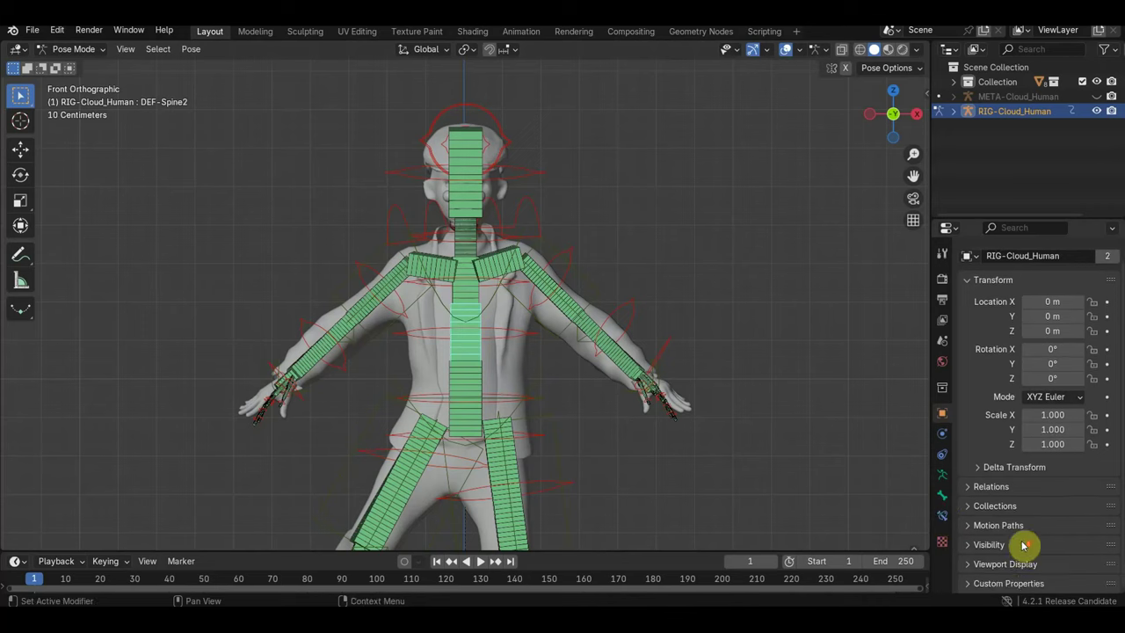
left_click(969, 549)
left_click(969, 545)
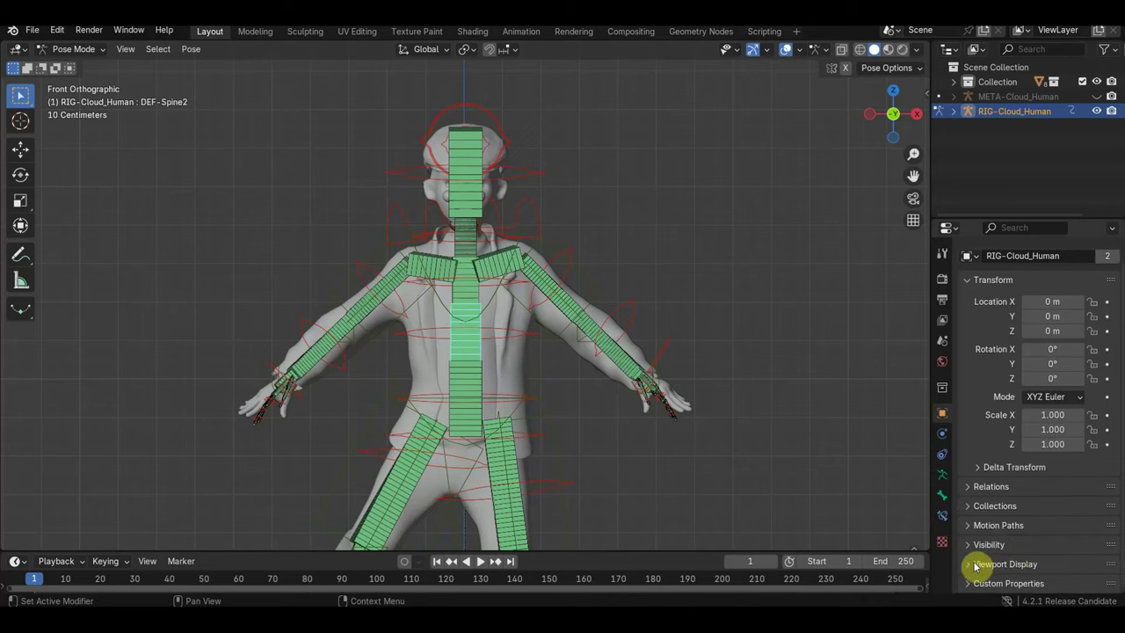
scroll(973, 565, "down", 4)
left_click(1050, 525)
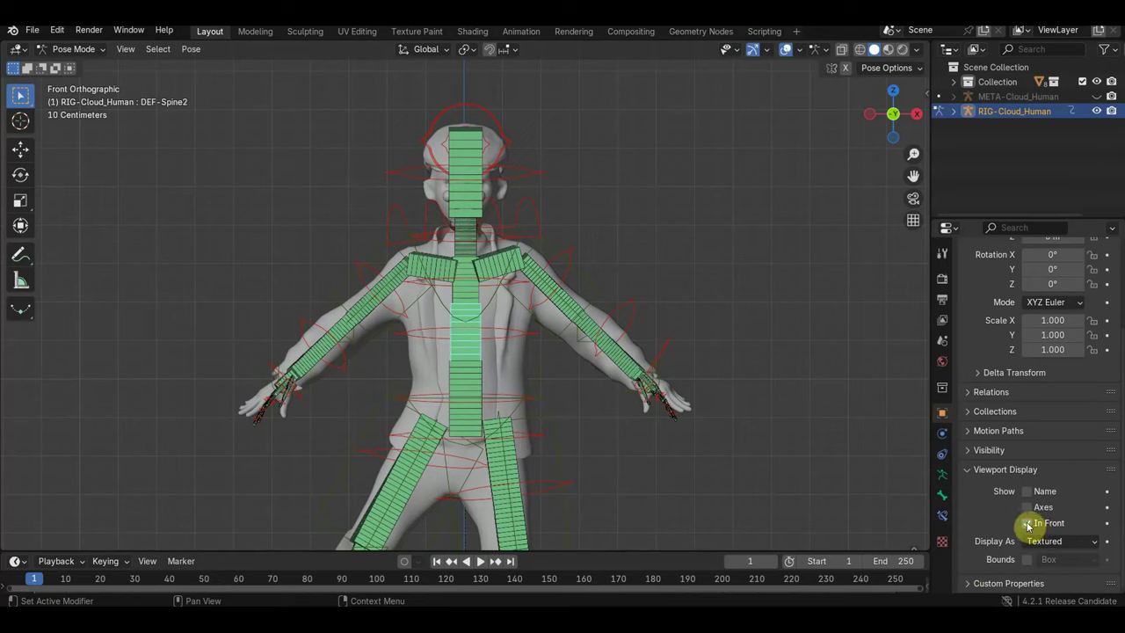
left_click(1029, 524)
left_click(1030, 525)
Try drawing the rig as Solid, then as Bounds, orbiting out to see it
left_click(1062, 543)
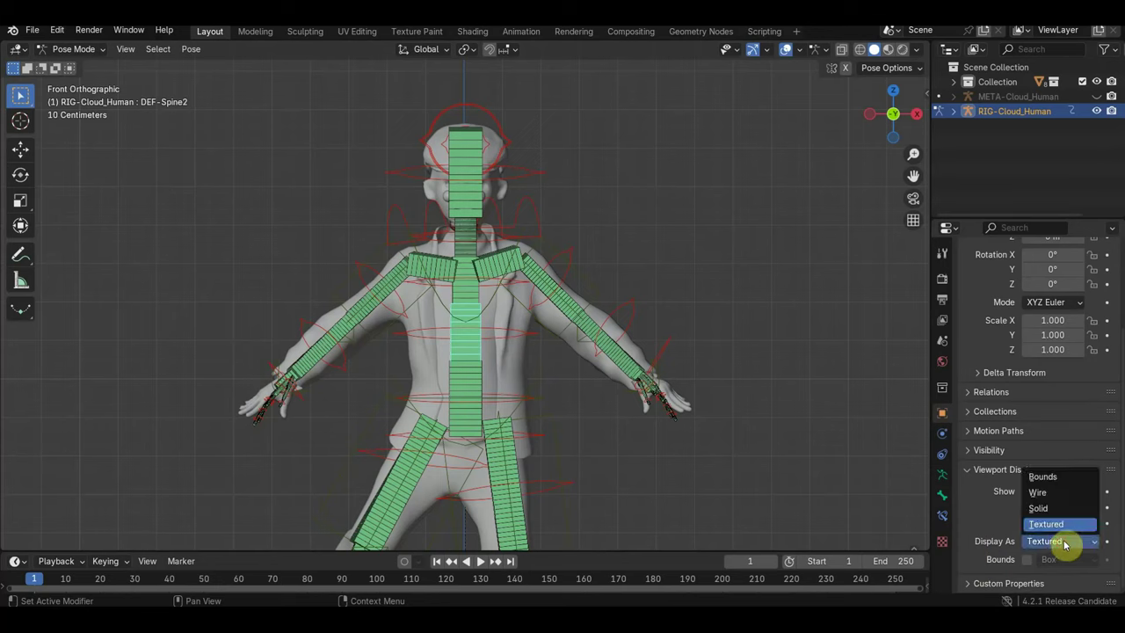
left_click(1056, 508)
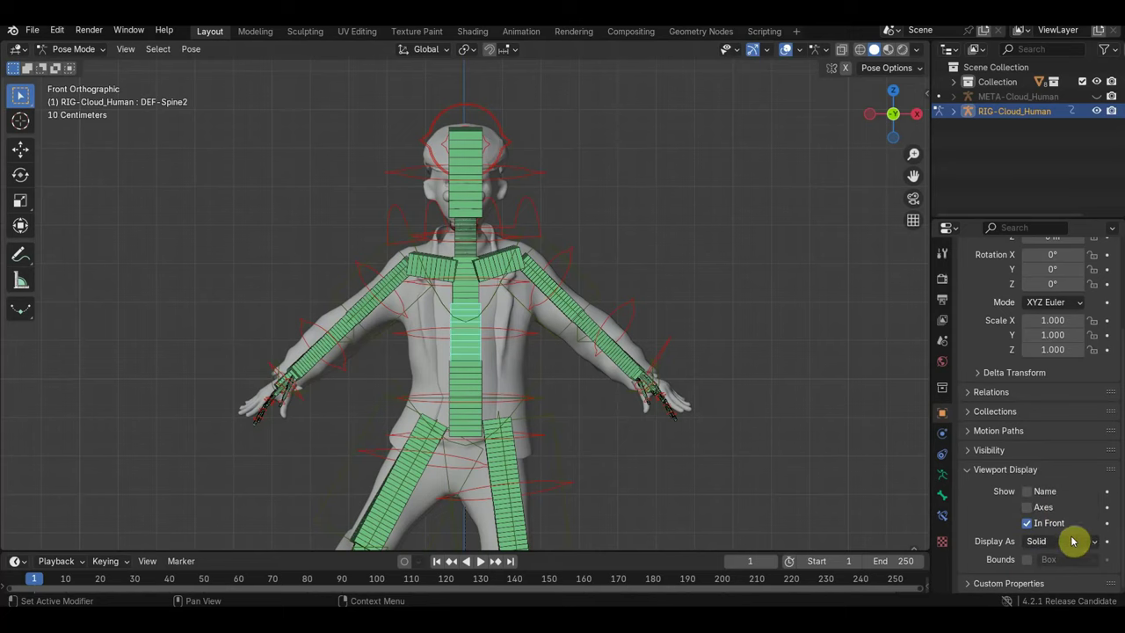
left_click(1072, 540)
left_click(1055, 477)
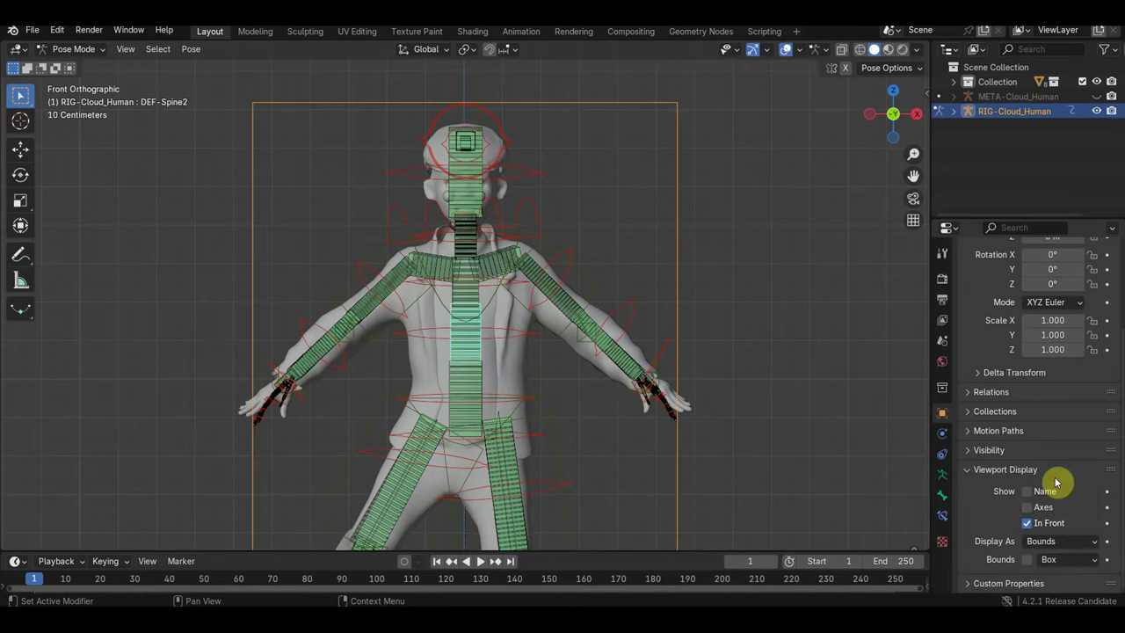
scroll(708, 441, "down", 4)
mouse_move(707, 441)
middle_mouse_down()
mouse_move(674, 493)
mouse_move(609, 477)
mouse_move(876, 498)
middle_mouse_up()
Switch the rig's display to Wire, then back to Textured
left_click(1065, 542)
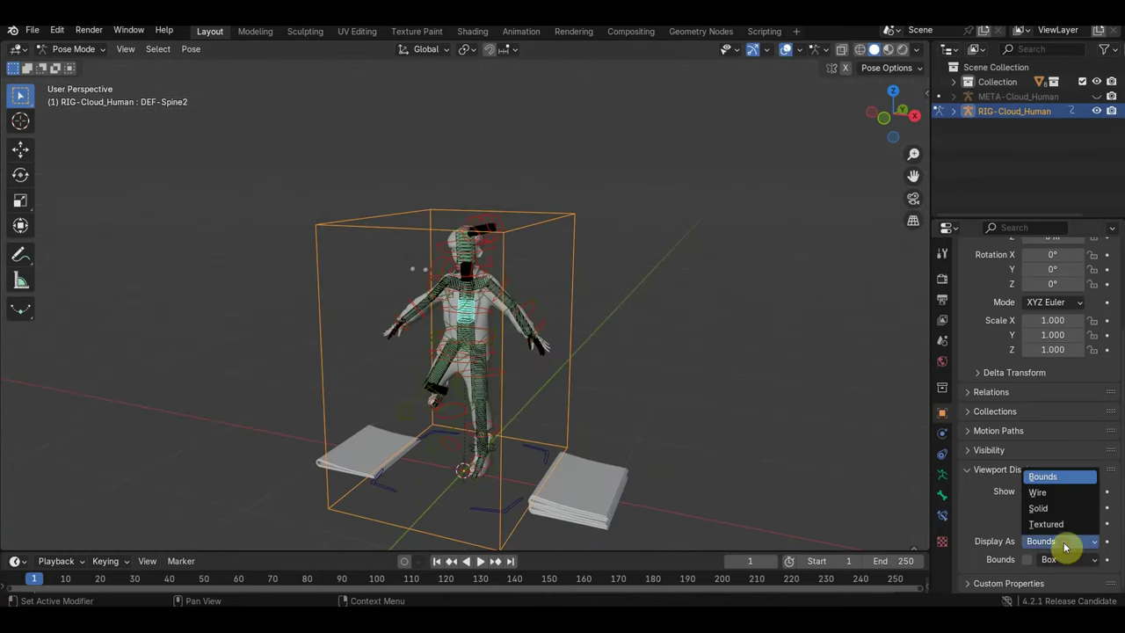
left_click(1058, 496)
scroll(640, 440, "up", 4)
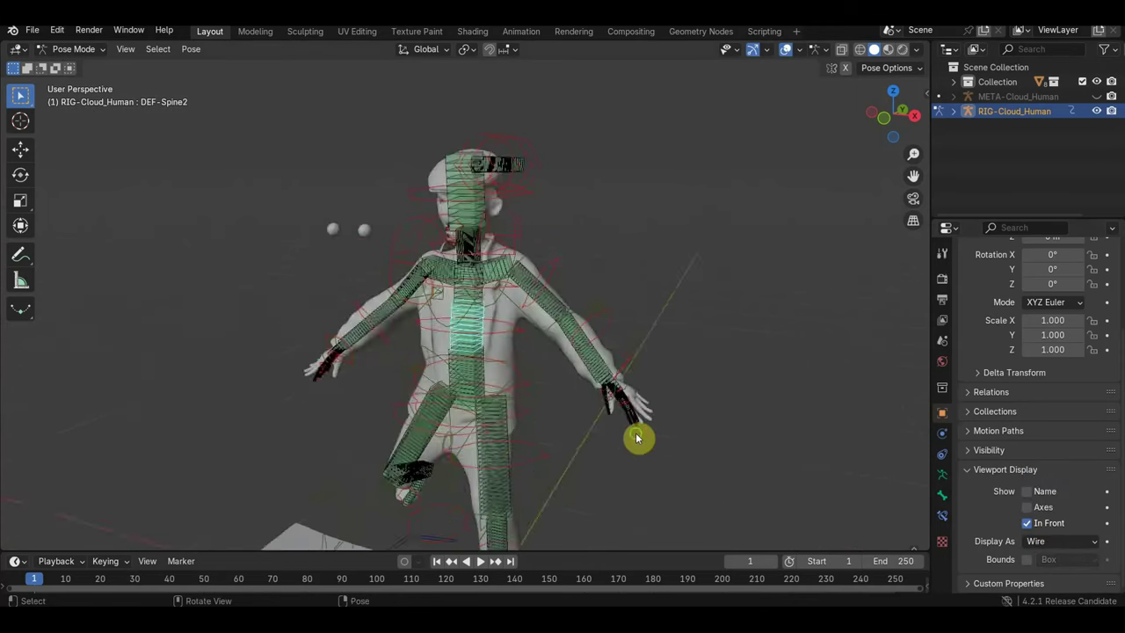
mouse_move(638, 439)
middle_mouse_down()
mouse_move(540, 440)
mouse_move(638, 446)
mouse_move(691, 414)
mouse_move(668, 410)
middle_mouse_up()
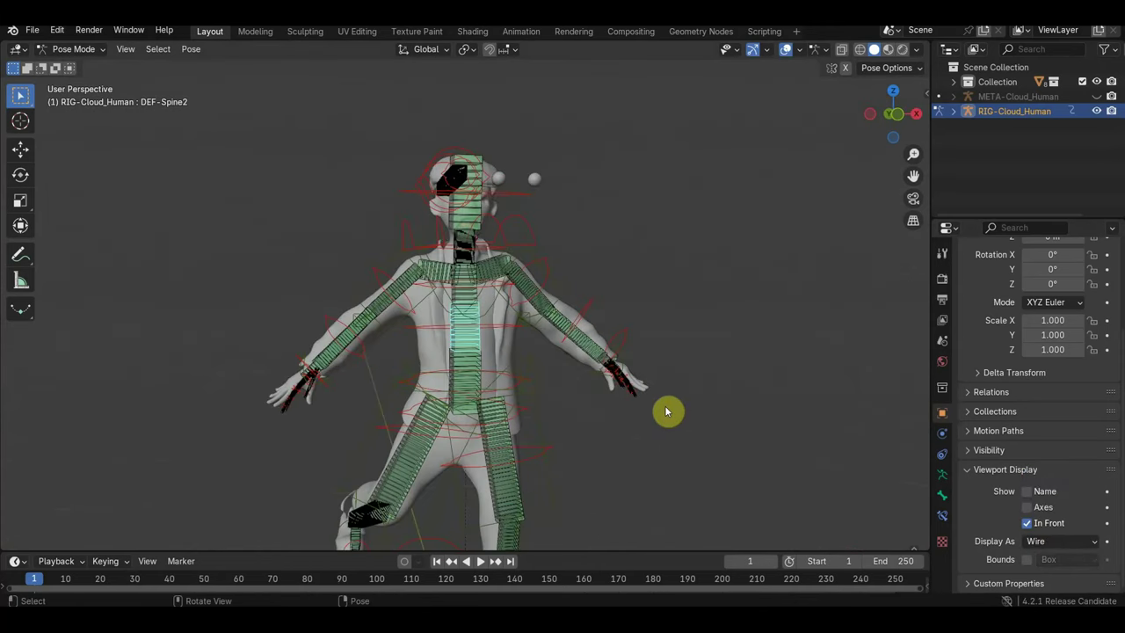
left_click(1058, 542)
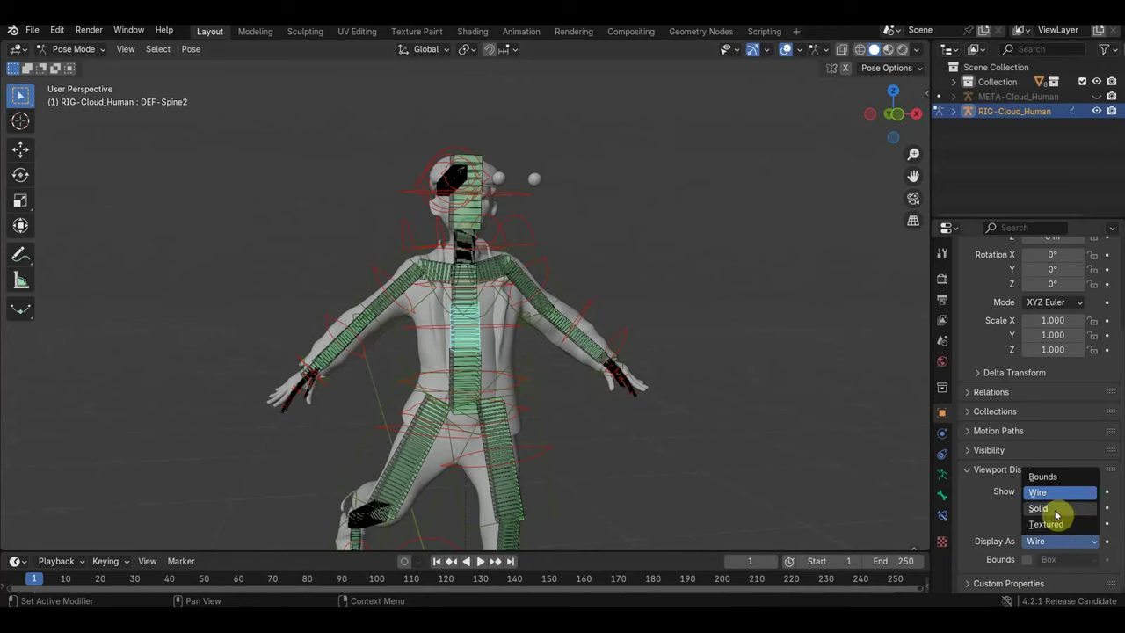
left_click(1059, 526)
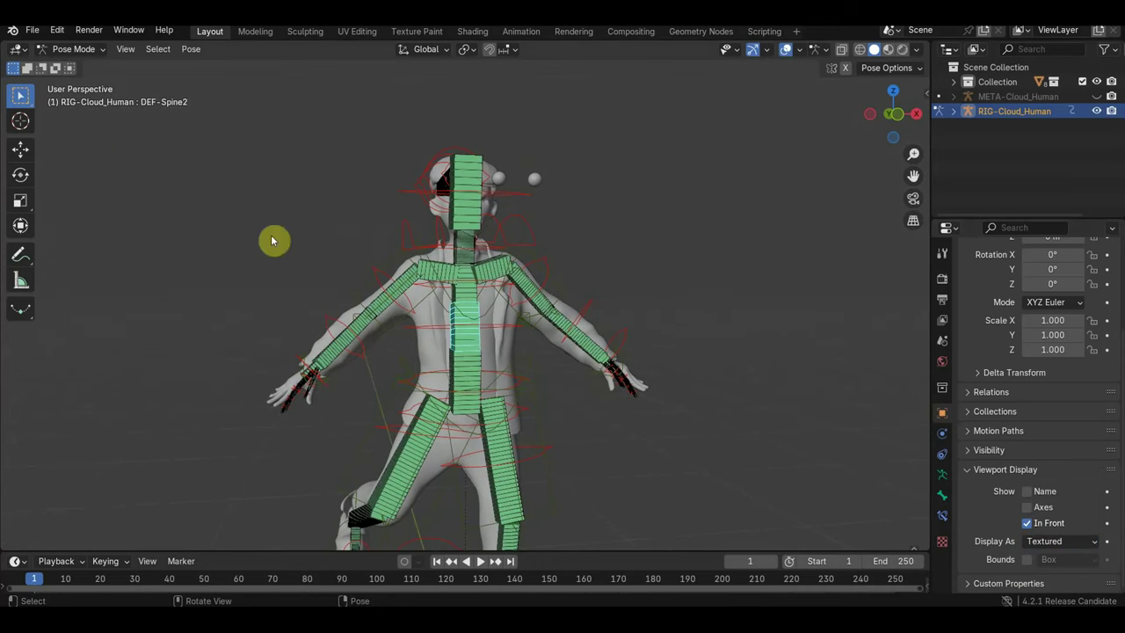
left_click(76, 49)
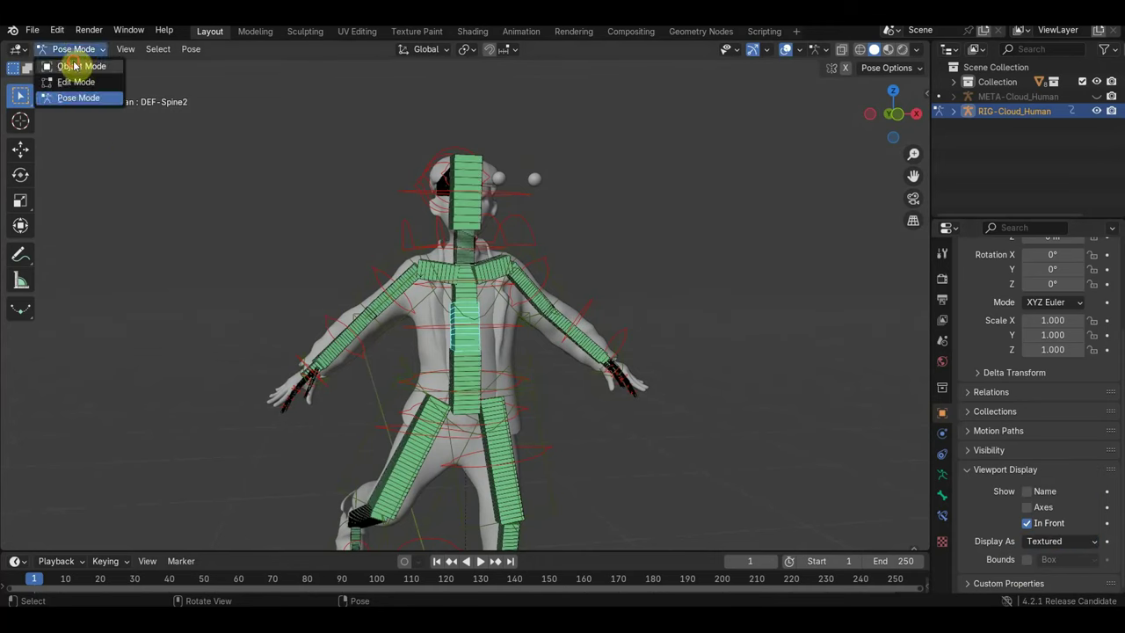
Put the rig in Object Mode and fold away its Viewport Display panel after checking In Front
left_click(77, 66)
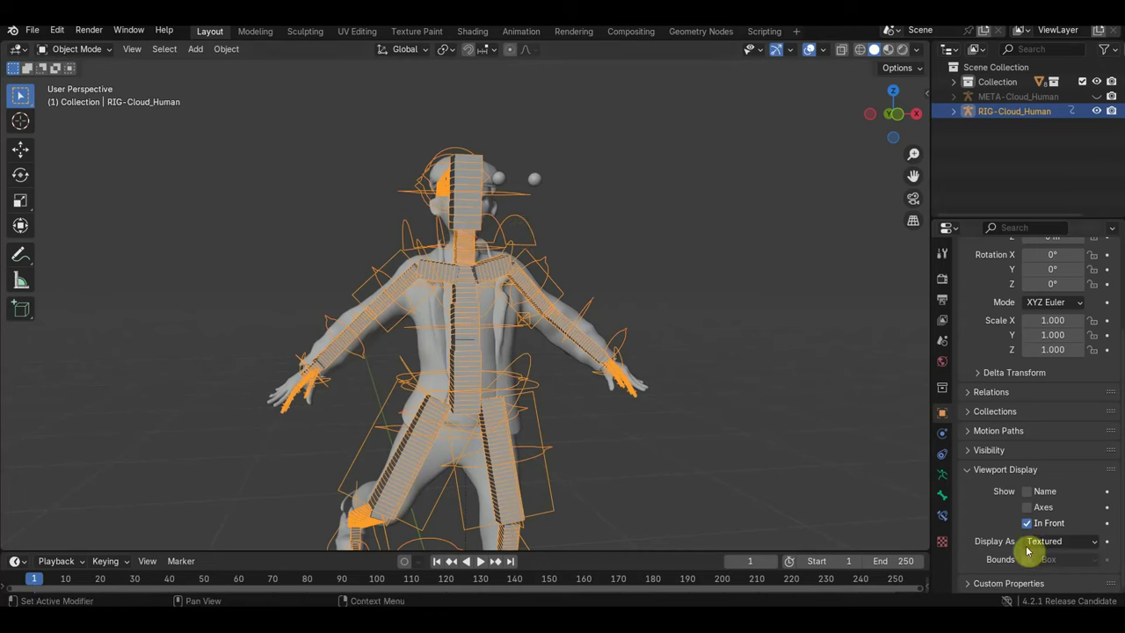
left_click(964, 469)
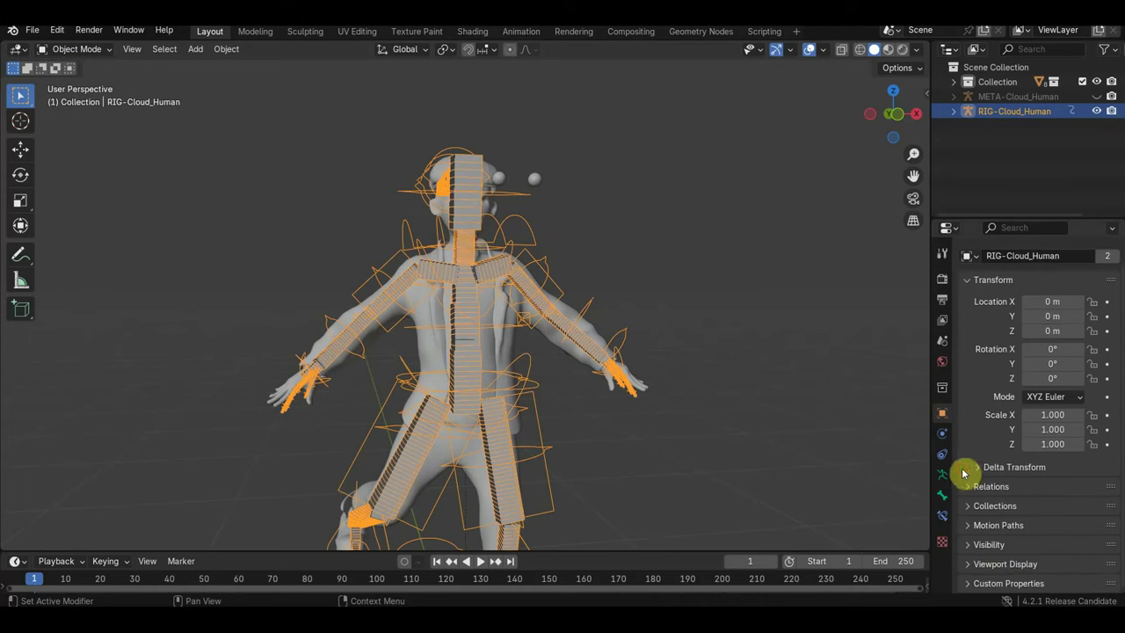
left_click(967, 563)
scroll(1008, 571, "down", 3)
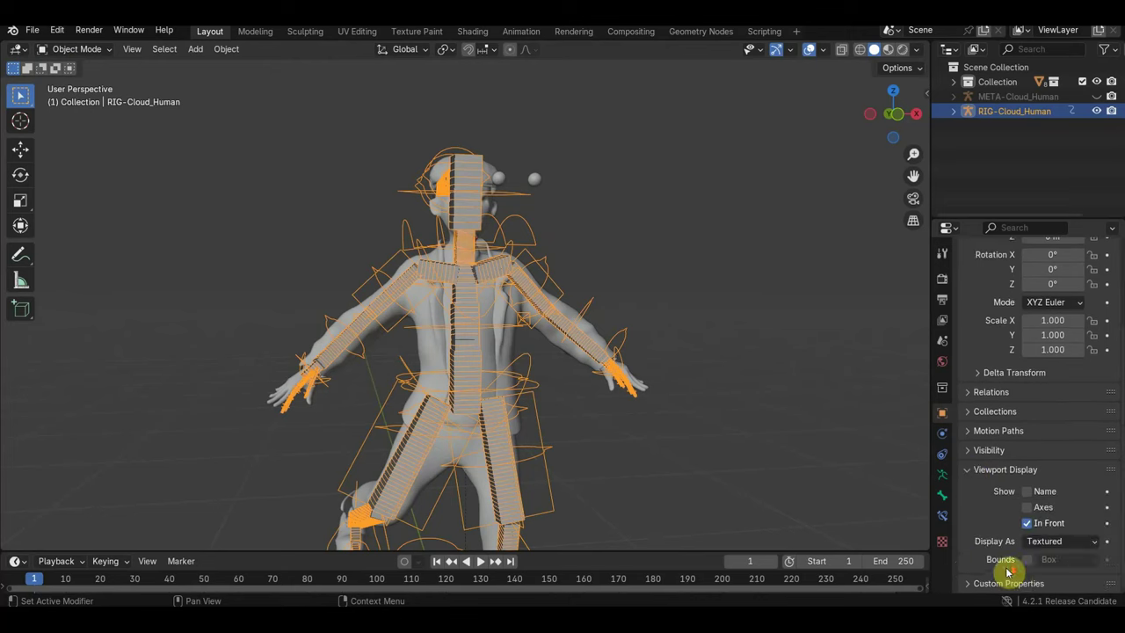
left_click(968, 470)
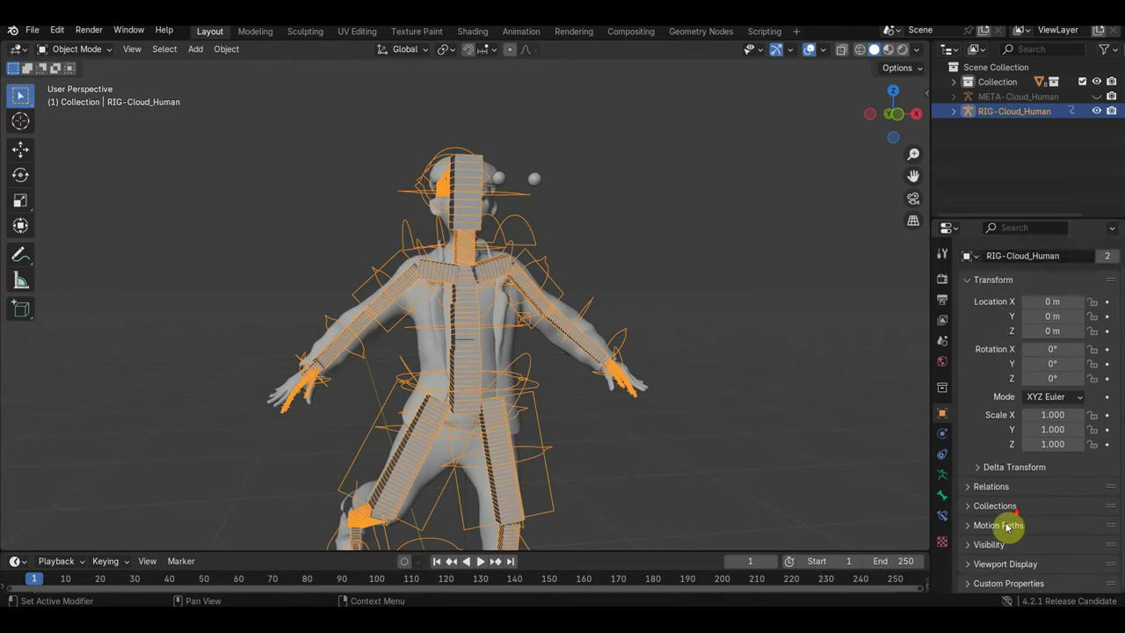
In Armature Data, switch the bone collections list from Default to CloudRig's custom view
left_click(942, 496)
left_click(940, 479)
scroll(1059, 532, "down", 5)
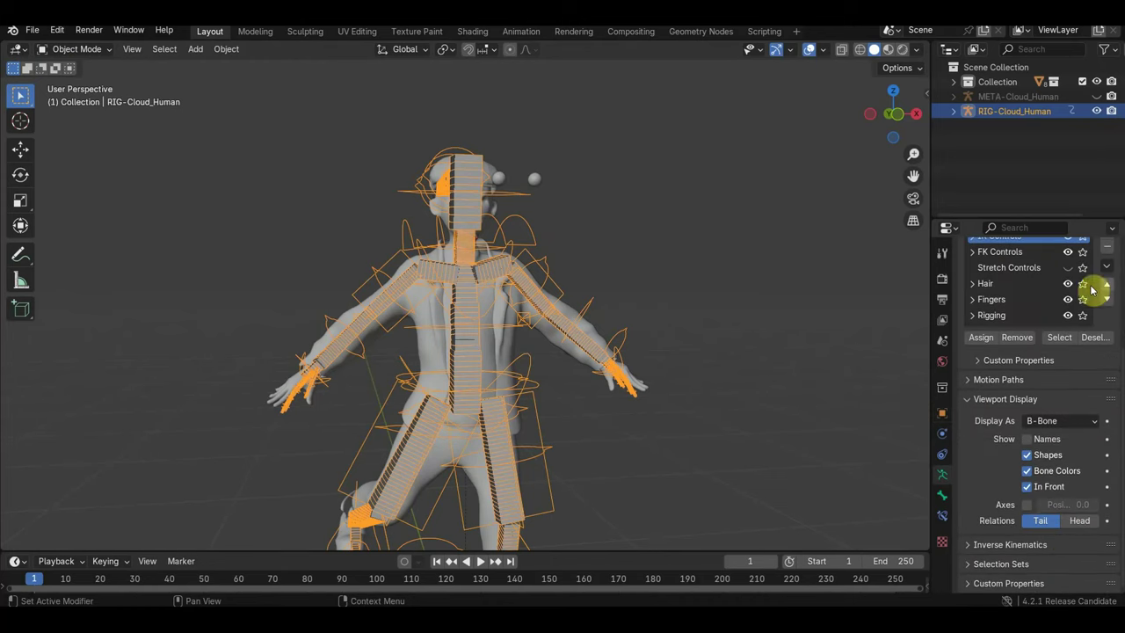
scroll(1017, 305, "up", 1)
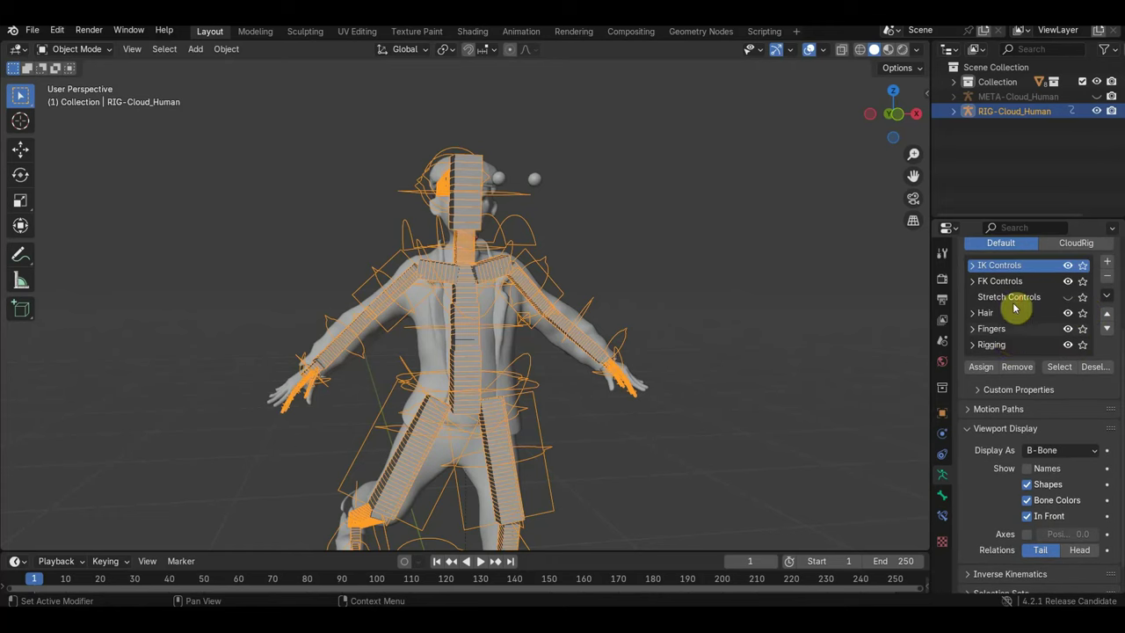
double_click(997, 347)
key("Return")
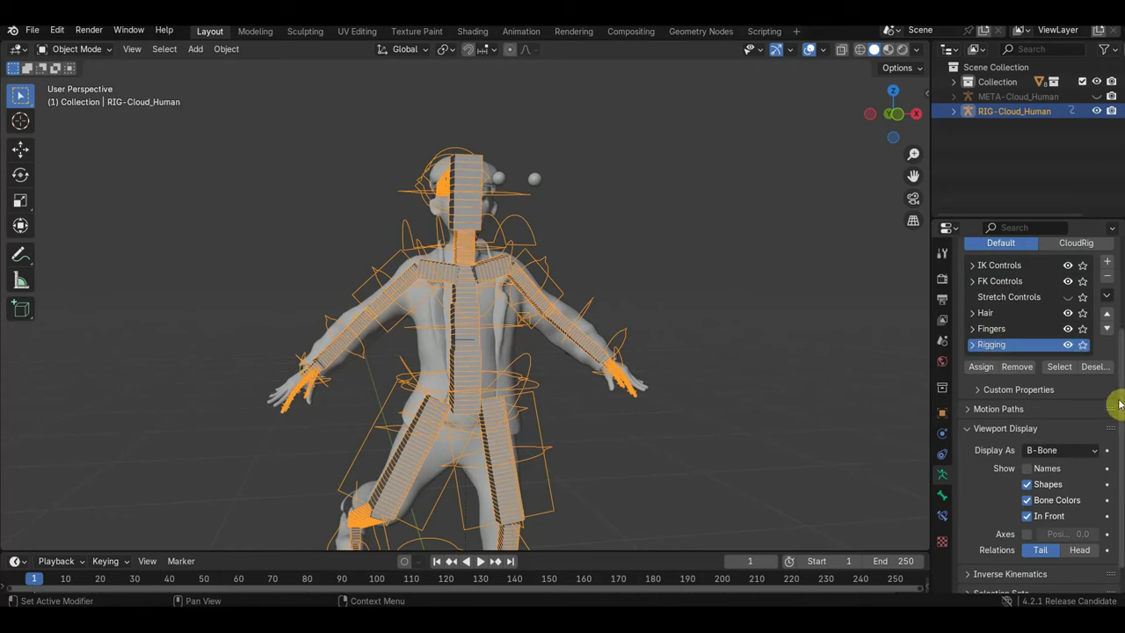
scroll(1072, 368, "up", 2)
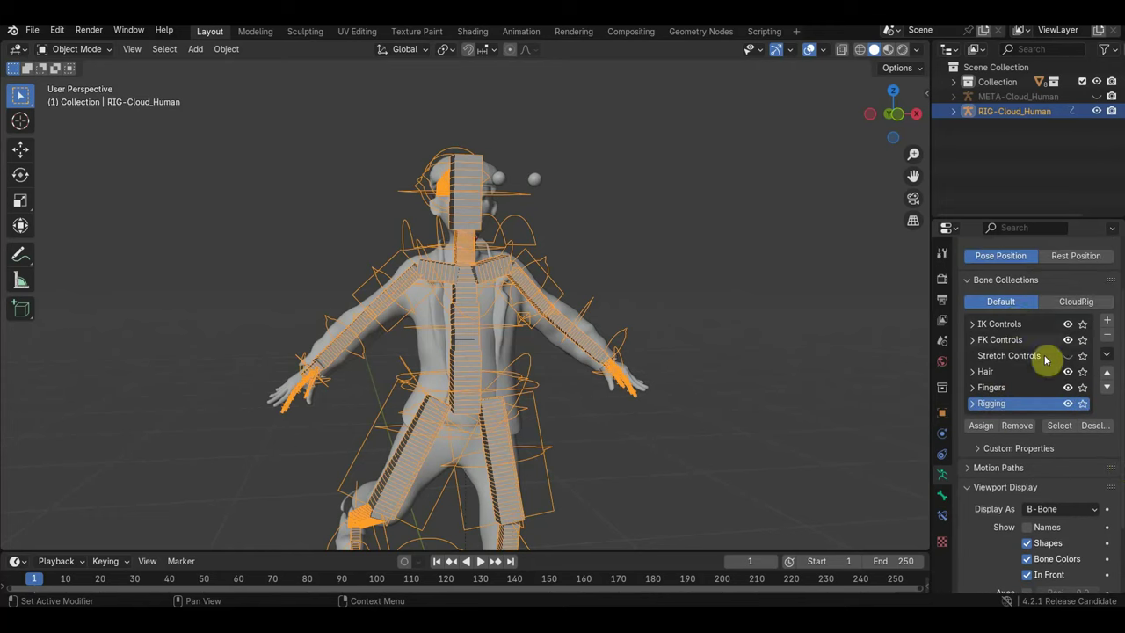
left_click(1066, 305)
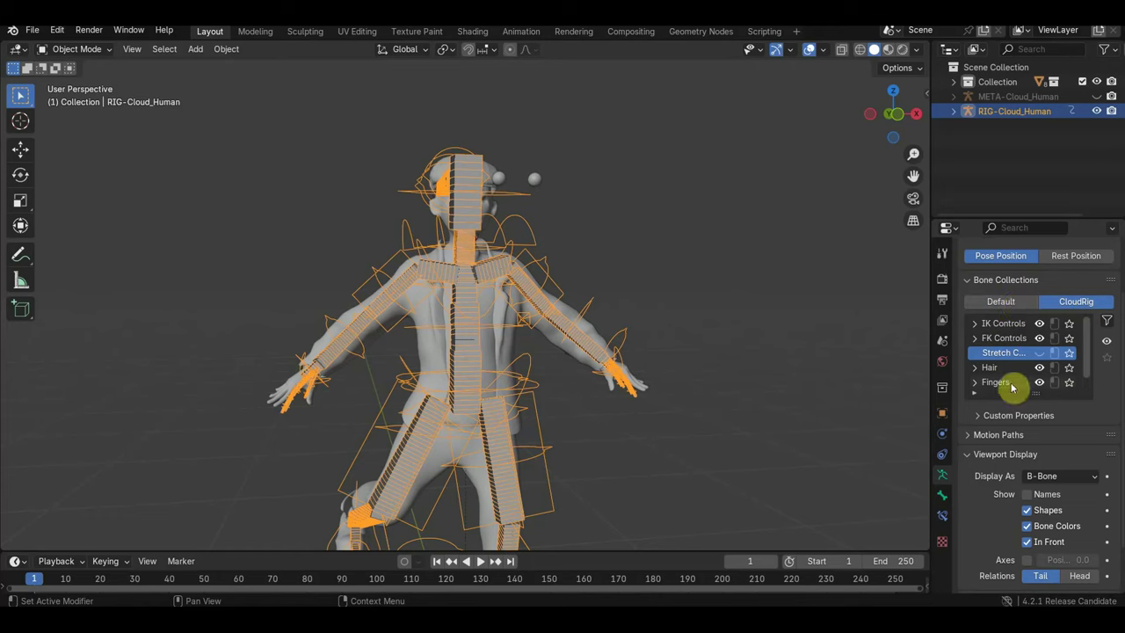
Preview the bones as Octahedral and Envelope, then draw them as Wire and orbit to check
left_click(1054, 477)
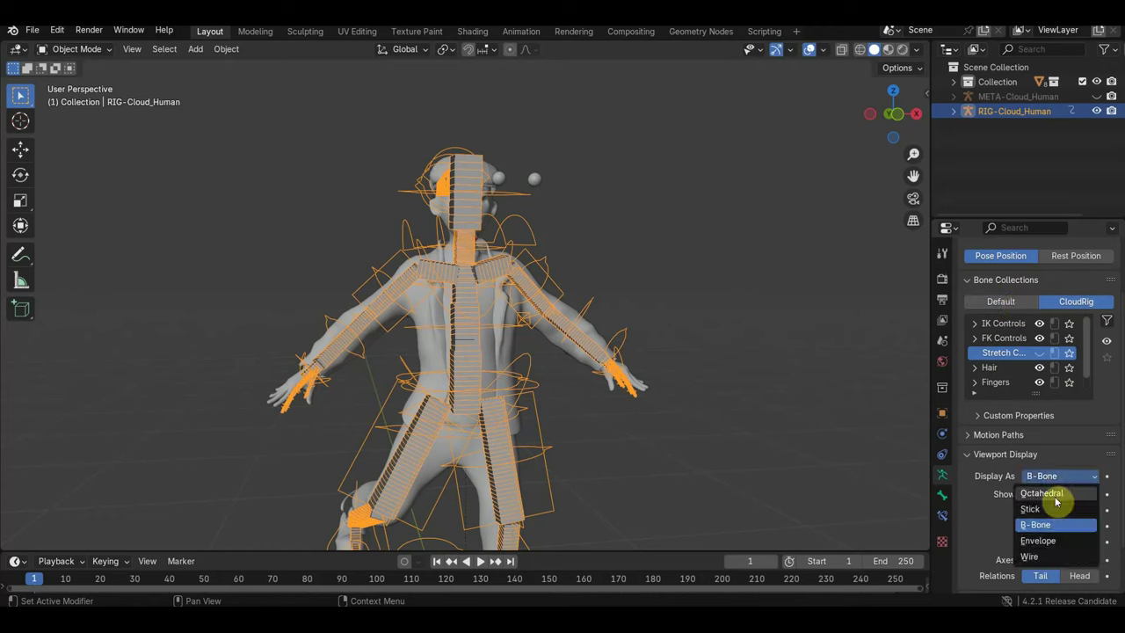
left_click(1056, 498)
left_click(1078, 477)
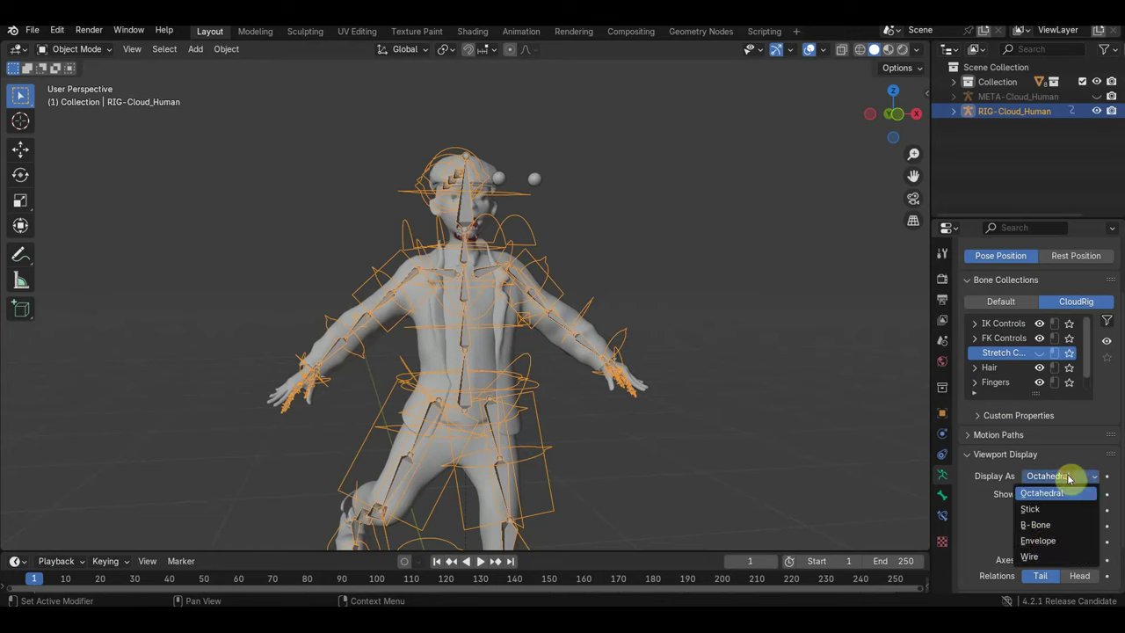
left_click(1052, 542)
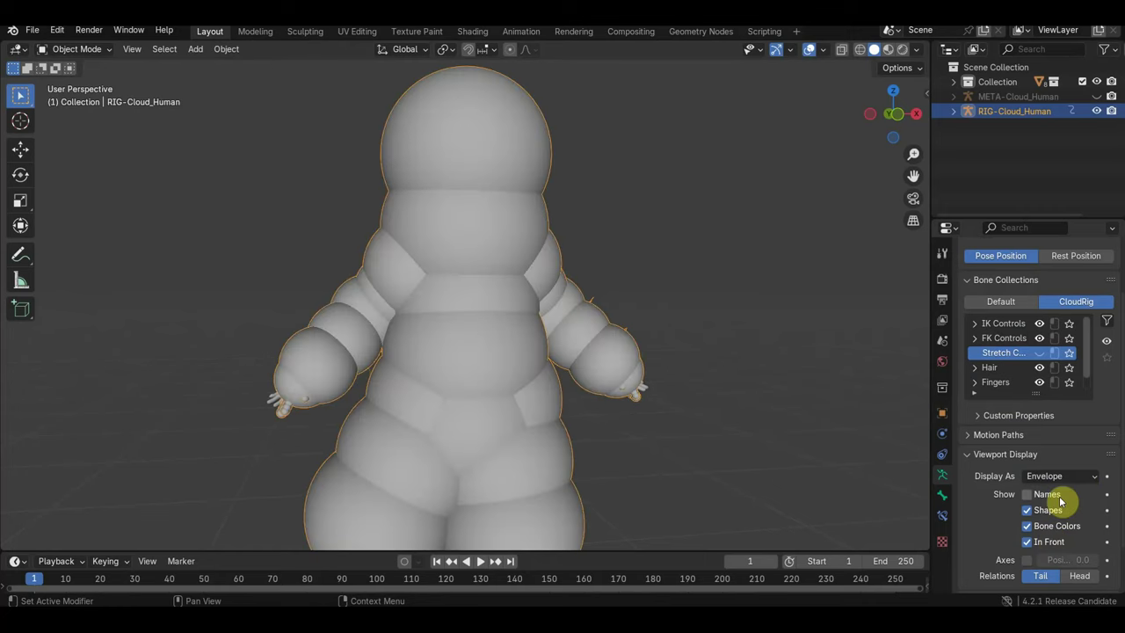
left_click(1059, 477)
left_click(1045, 557)
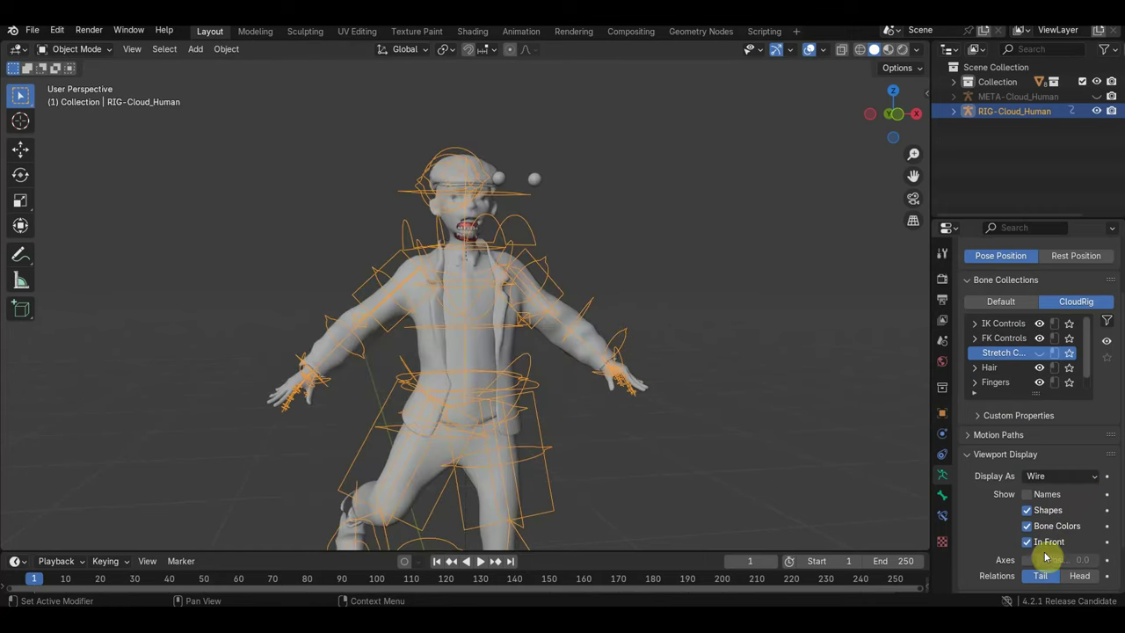
scroll(866, 442, "up", 3)
middle_click_drag(753, 439, 694, 452)
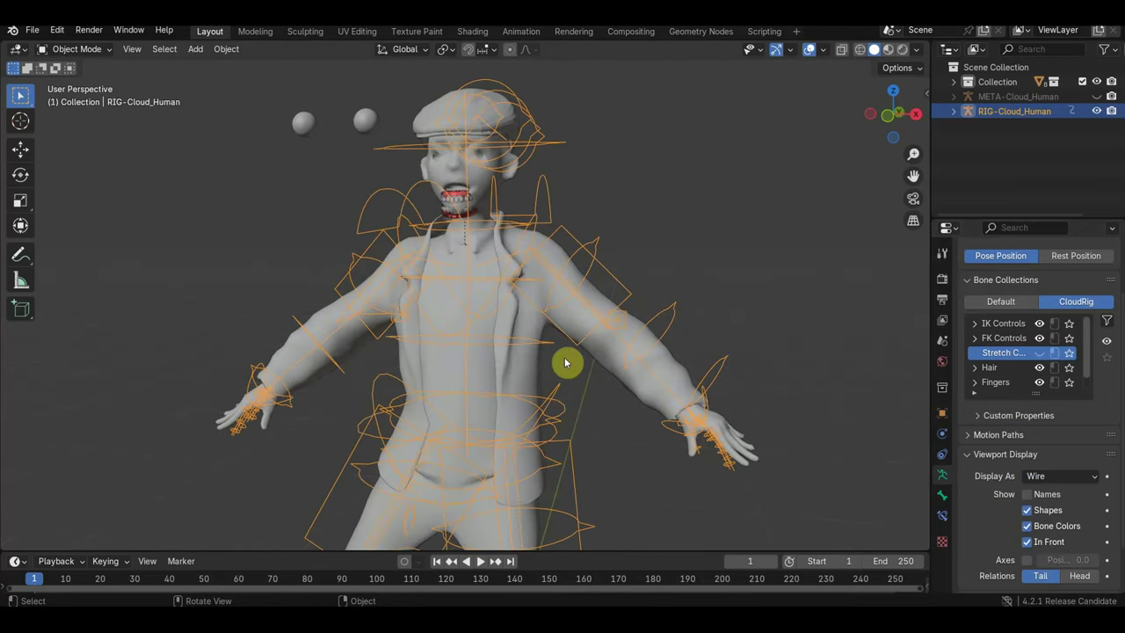
middle_click_drag(565, 362, 605, 352)
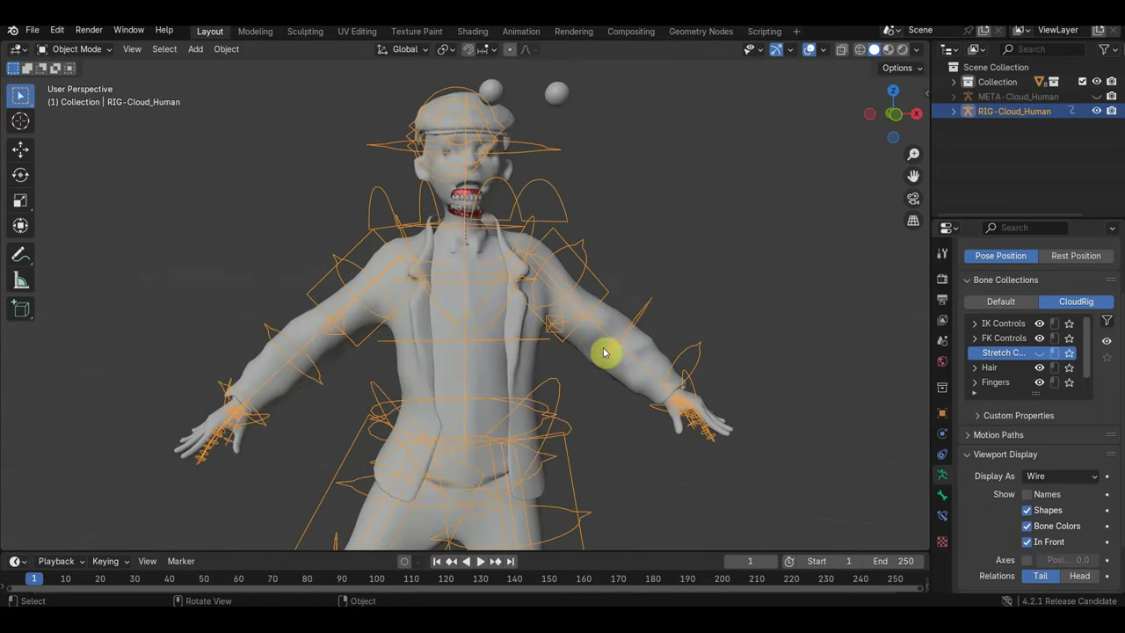
Enter Pose Mode and rotate the FK-OS-Spine2 chest bone to tilt the upper body
left_click(69, 51)
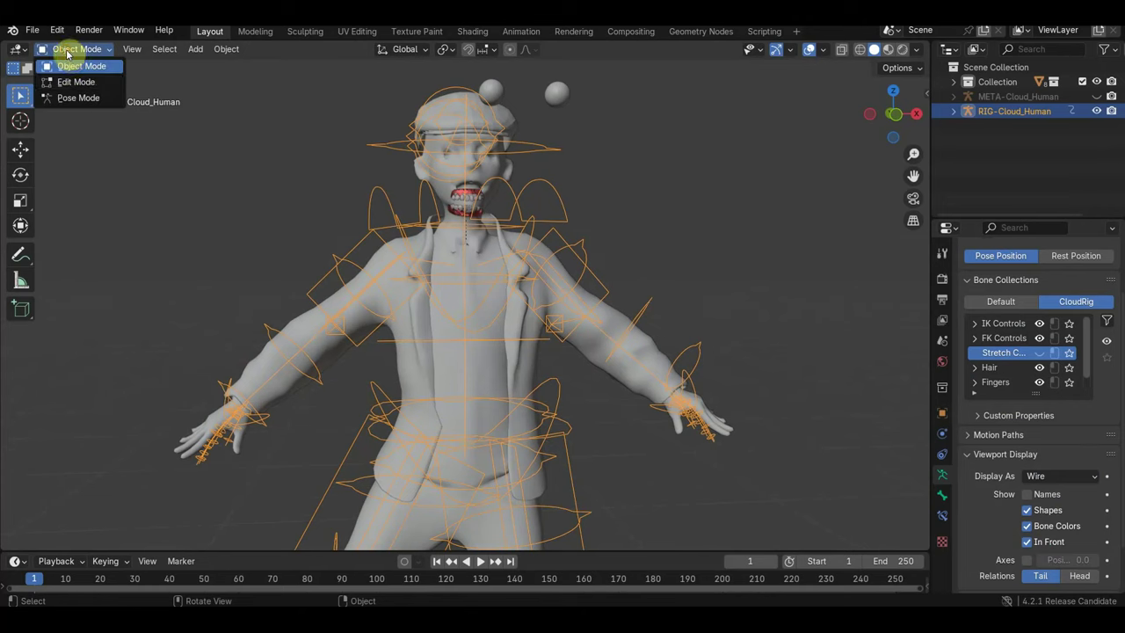
left_click(90, 98)
mouse_move(455, 234)
middle_mouse_down()
mouse_move(389, 261)
mouse_move(422, 251)
middle_mouse_up()
scroll(466, 308, "up", 1)
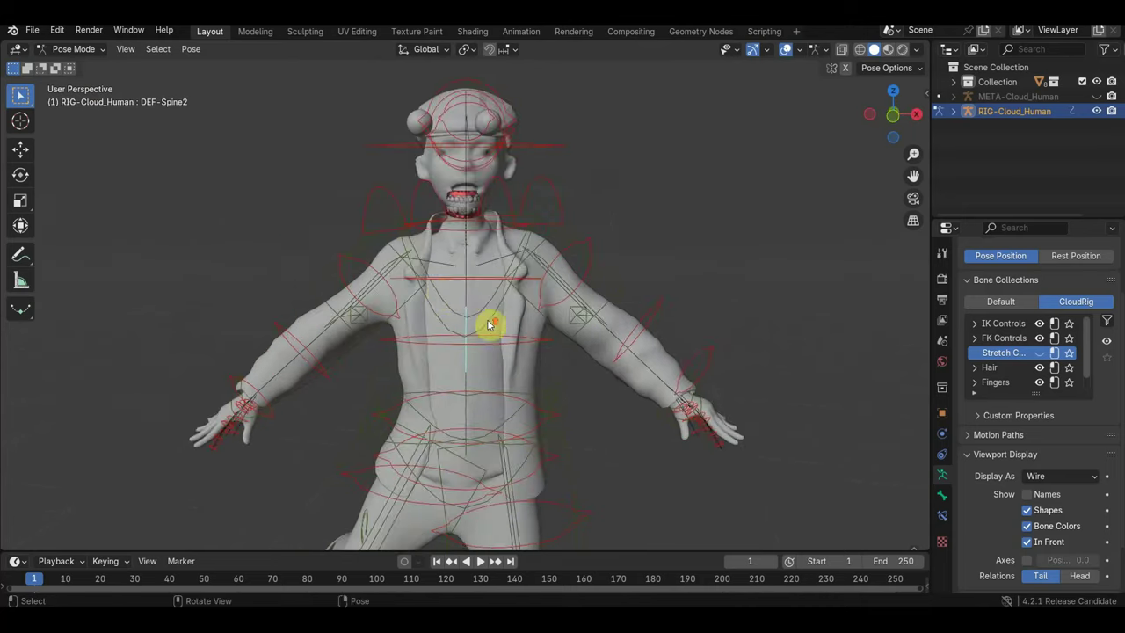
scroll(501, 307, "up", 1)
left_click(554, 317)
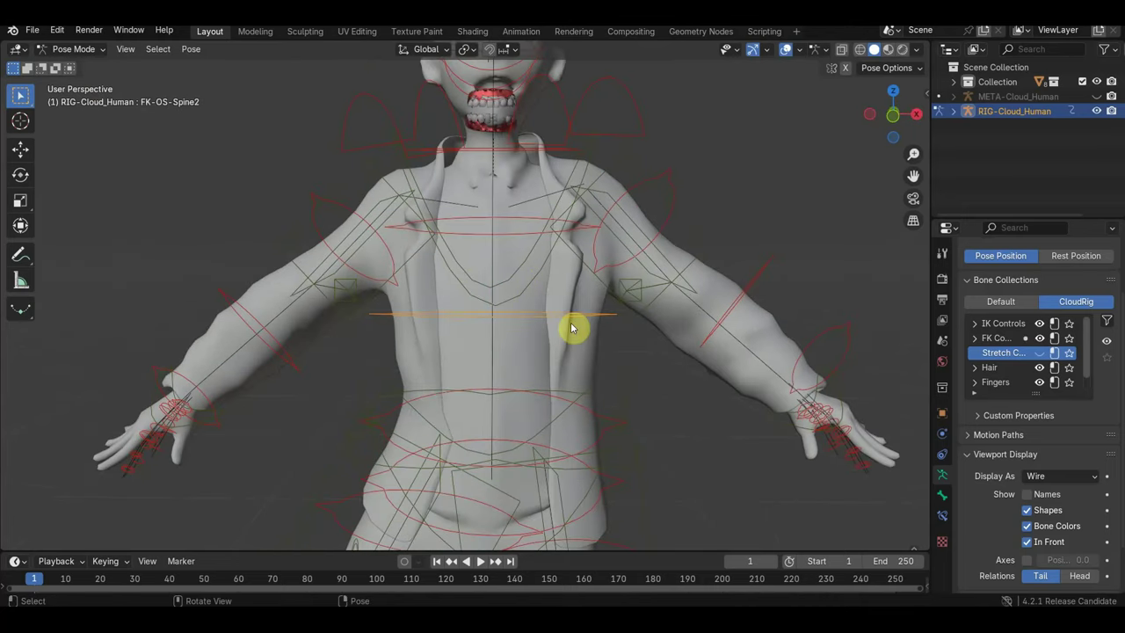
key("r")
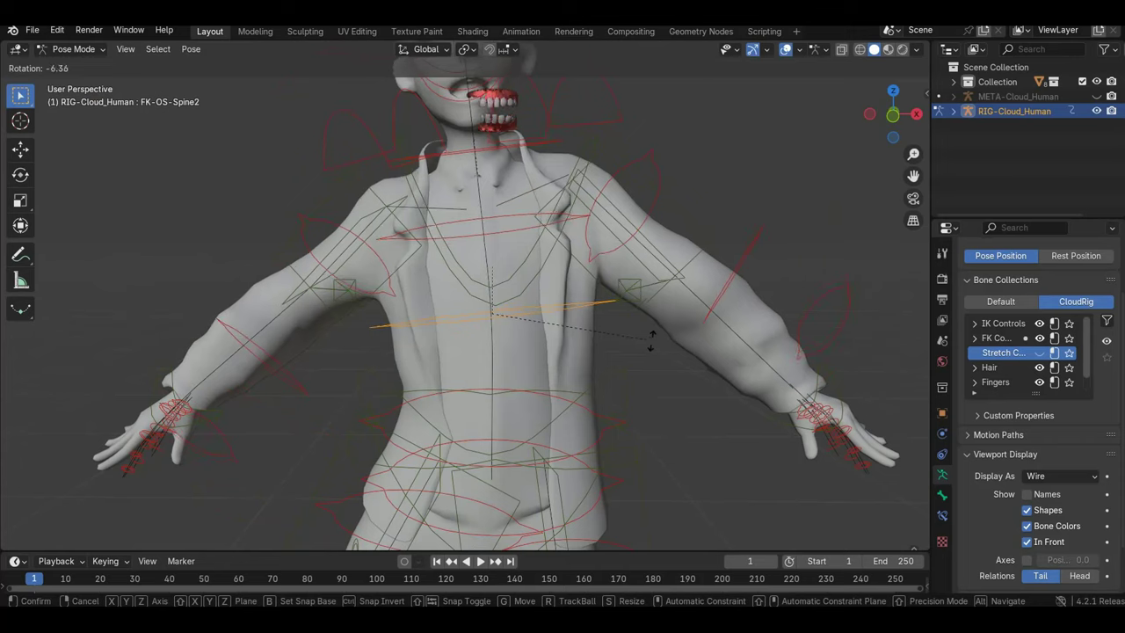
left_click(643, 351)
Rotate the TORSO-Spine1 waist control and the IK-M-Thigh.L left thigh control
left_click(573, 399)
scroll(615, 396, "down", 4)
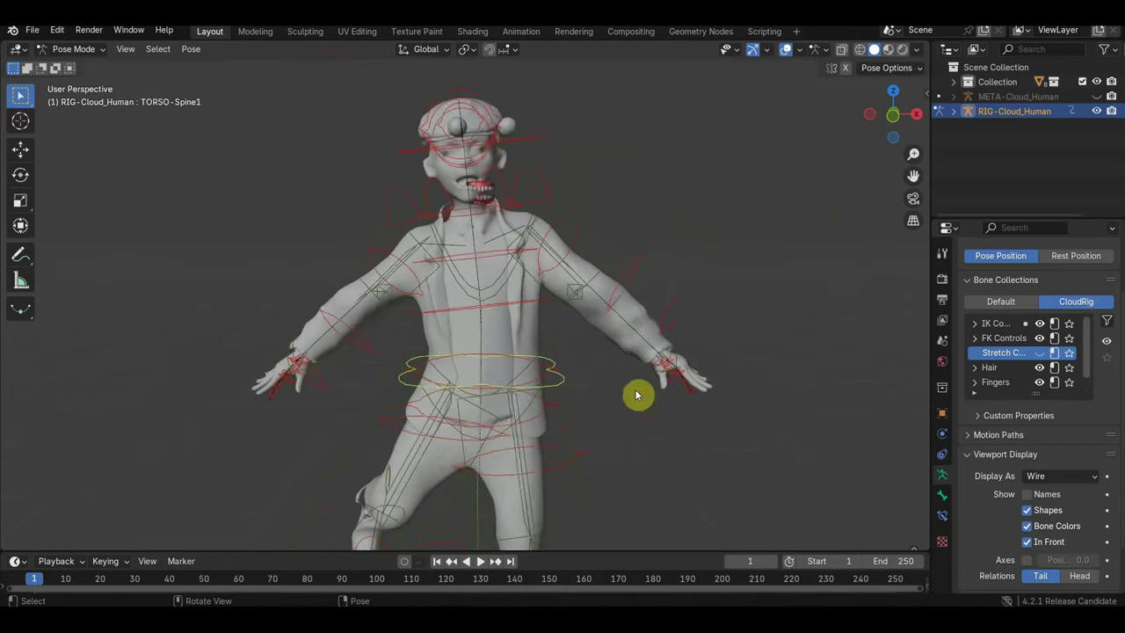
key("r")
left_click(630, 418)
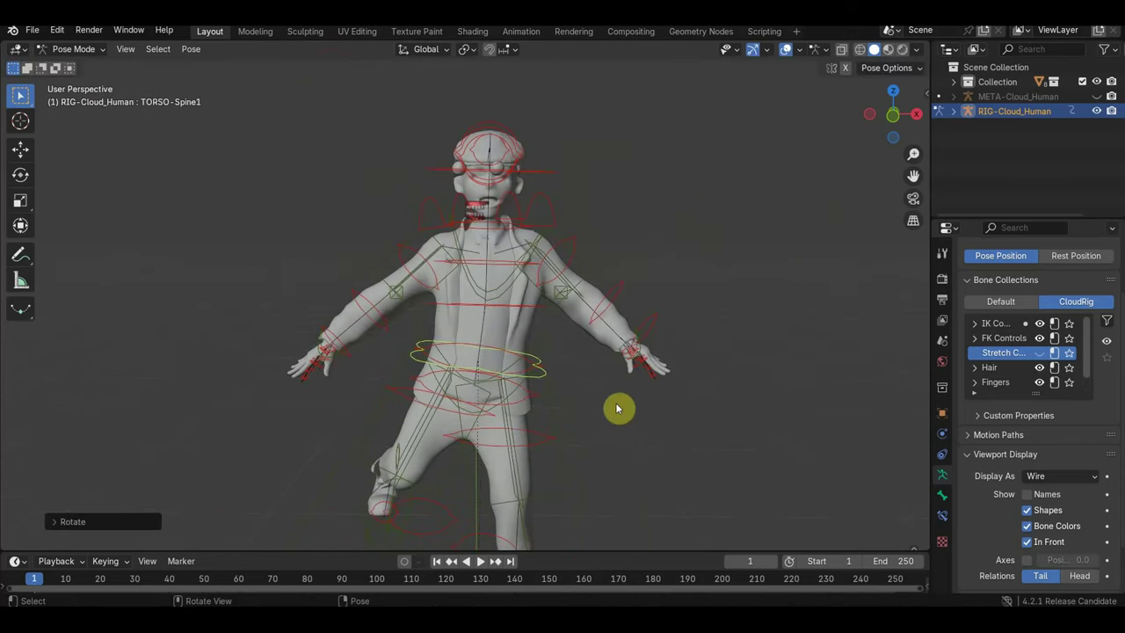
left_click(564, 480)
key("r")
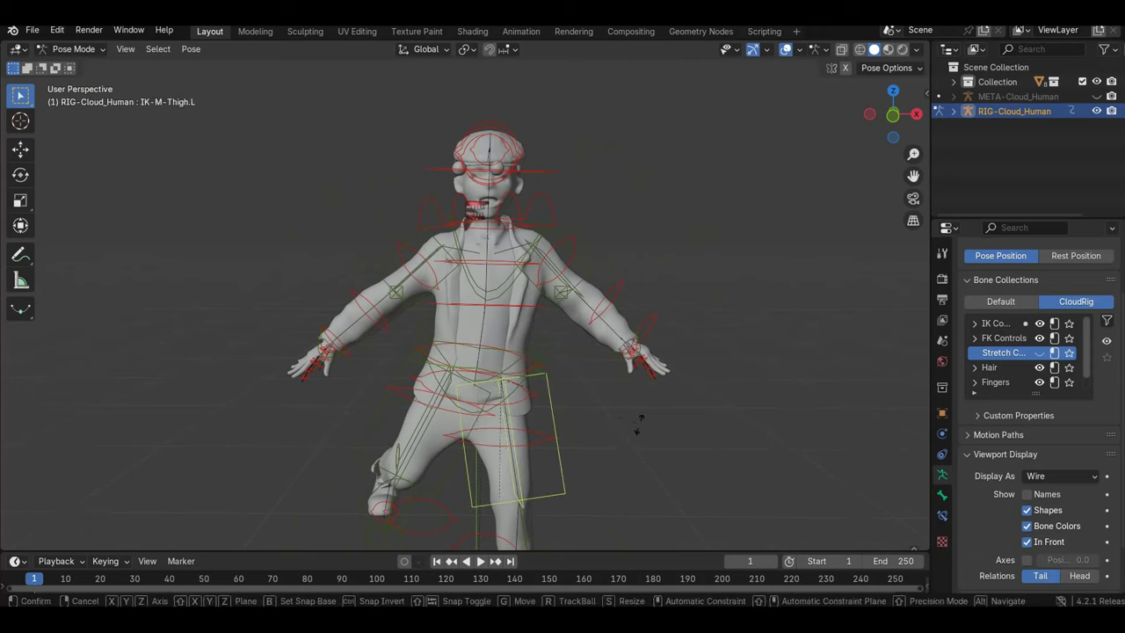
left_click(640, 420)
middle_click_drag(653, 417, 597, 344)
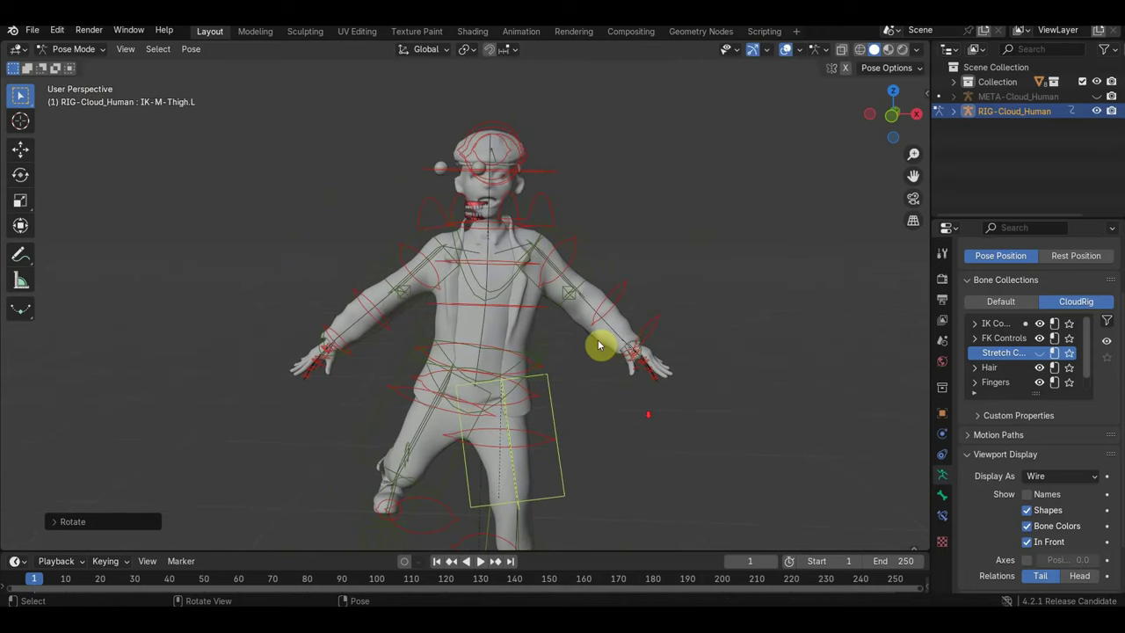
Move the POLE-UpperArm.L arm pole and the FK-Forearm.L bone
left_click(576, 303)
key("g")
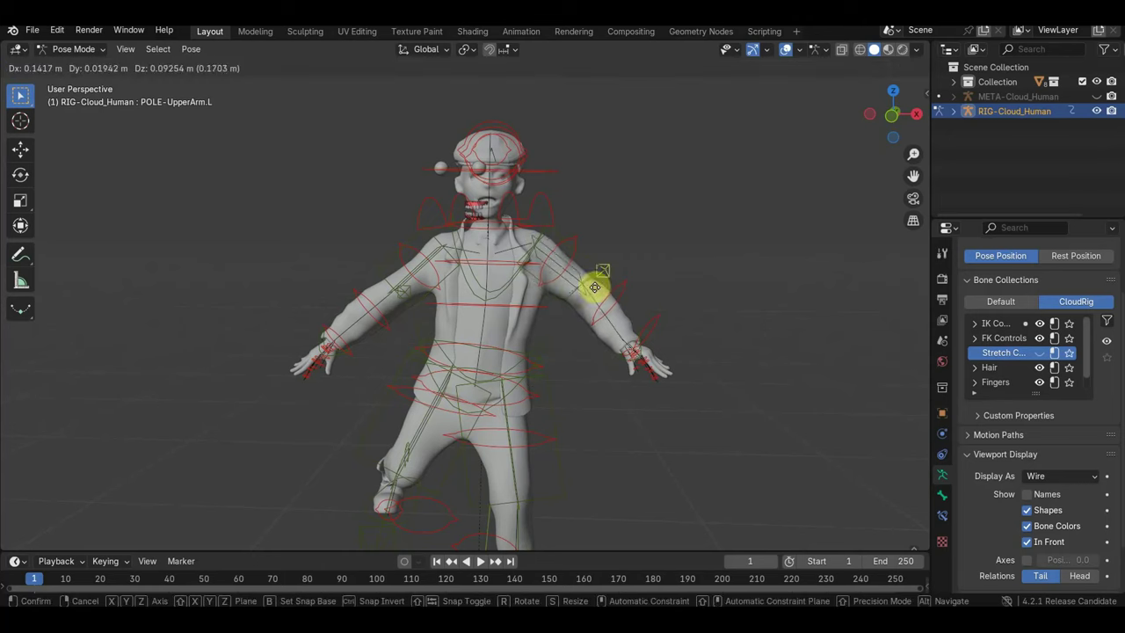
left_click(587, 301)
mouse_move(587, 301)
middle_mouse_down()
mouse_move(604, 312)
mouse_move(428, 326)
mouse_move(307, 314)
middle_mouse_up()
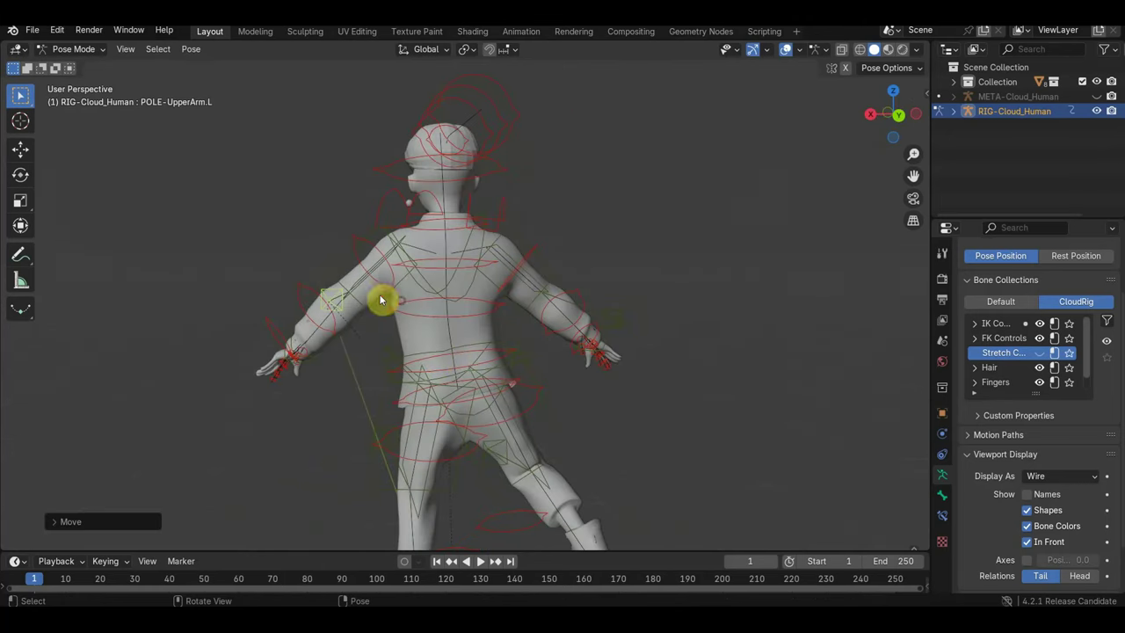
left_click(311, 290)
key("g")
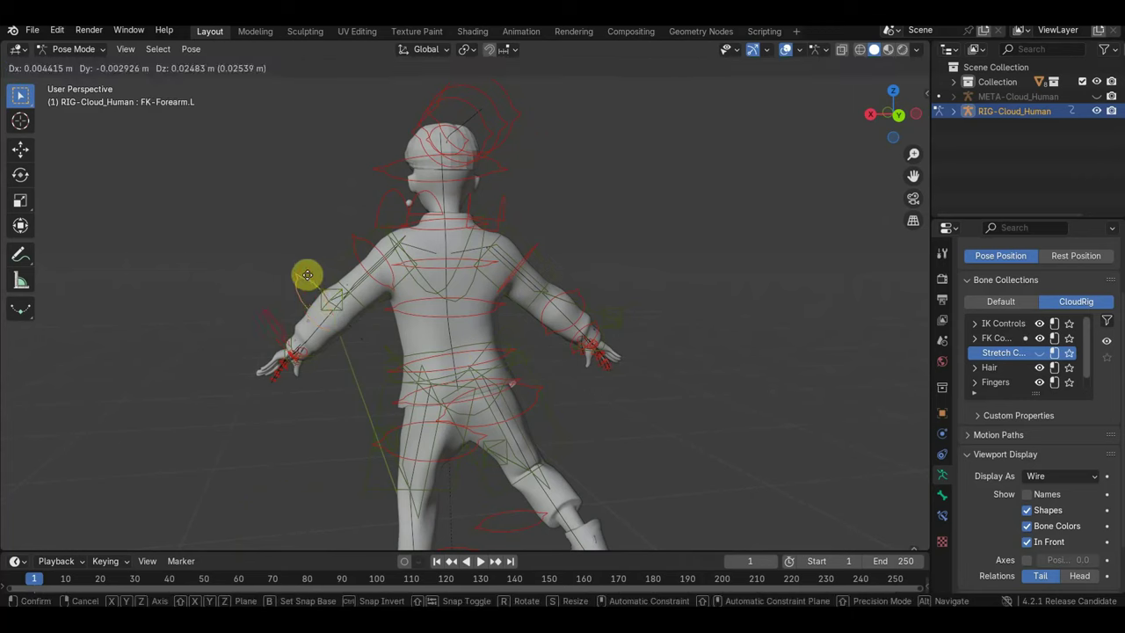
left_click(319, 299)
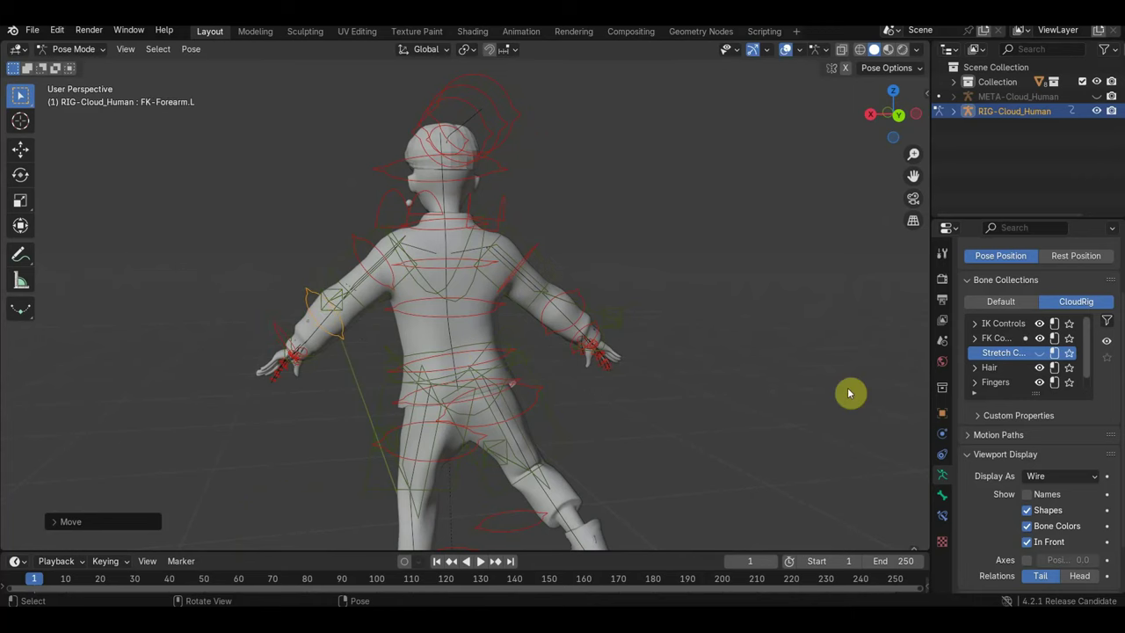
Make FK Controls the active collection, then rotate the left forearm and FK-Ponytail4 bones
left_click(997, 338)
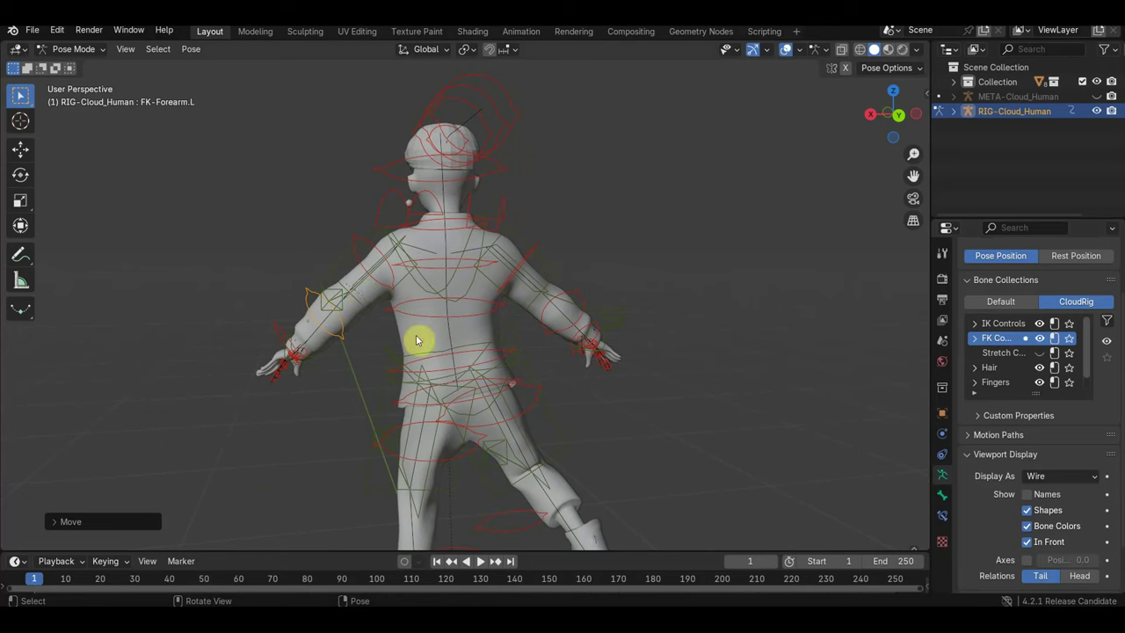
key("r")
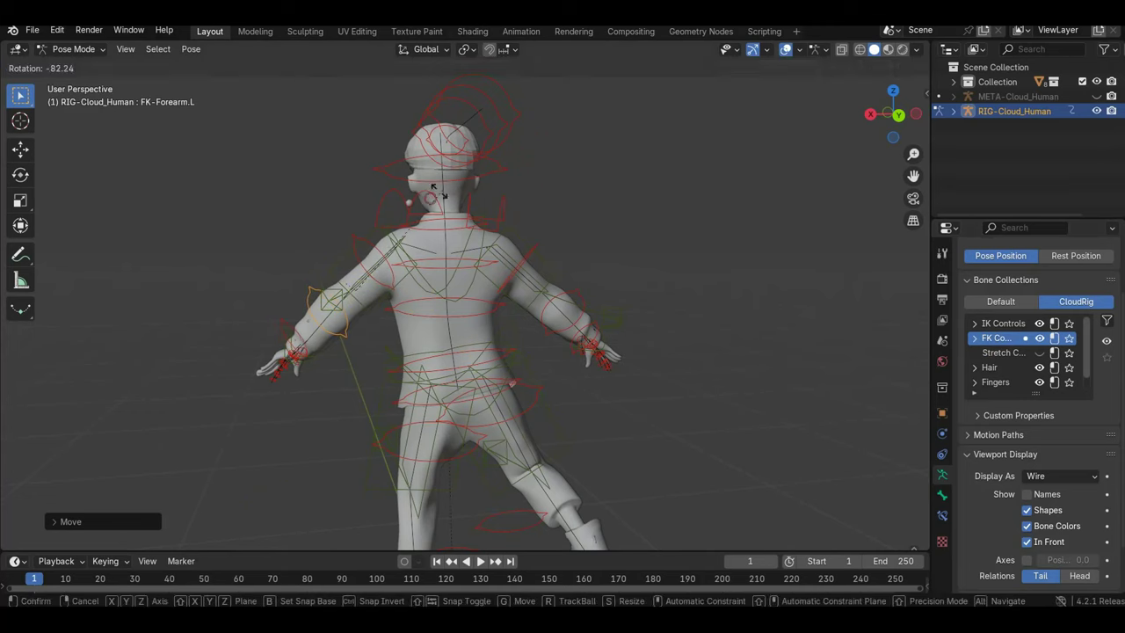
middle_click_drag(445, 290, 586, 292, "alt")
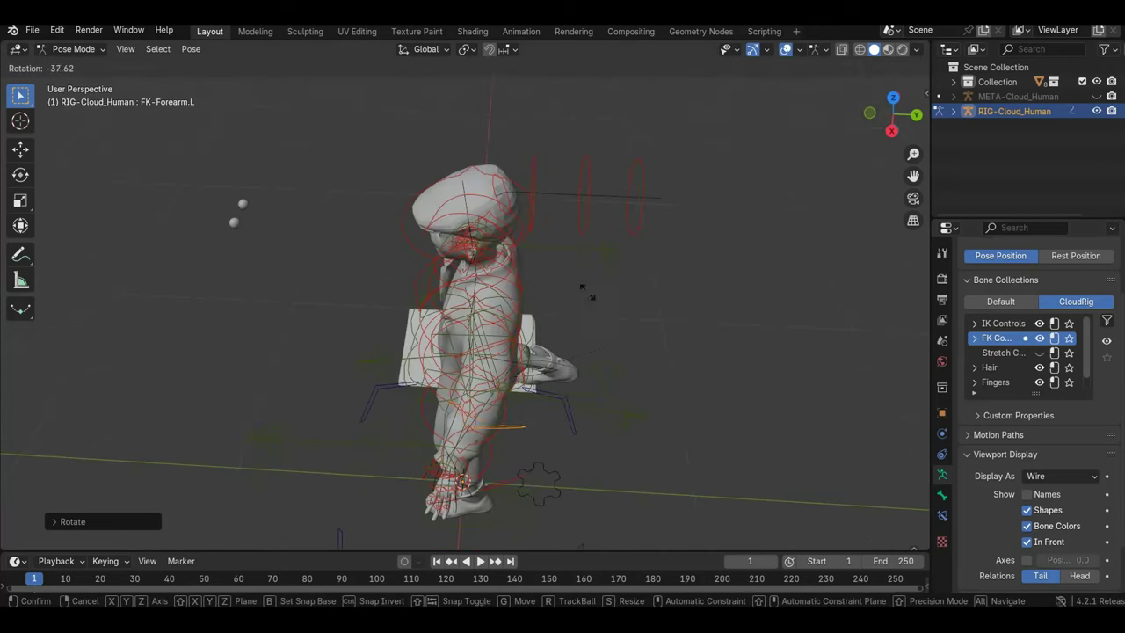
left_click(593, 351)
mouse_move(594, 356)
middle_mouse_down()
mouse_move(619, 297)
mouse_move(604, 156)
middle_mouse_up()
left_click(615, 141)
key("r")
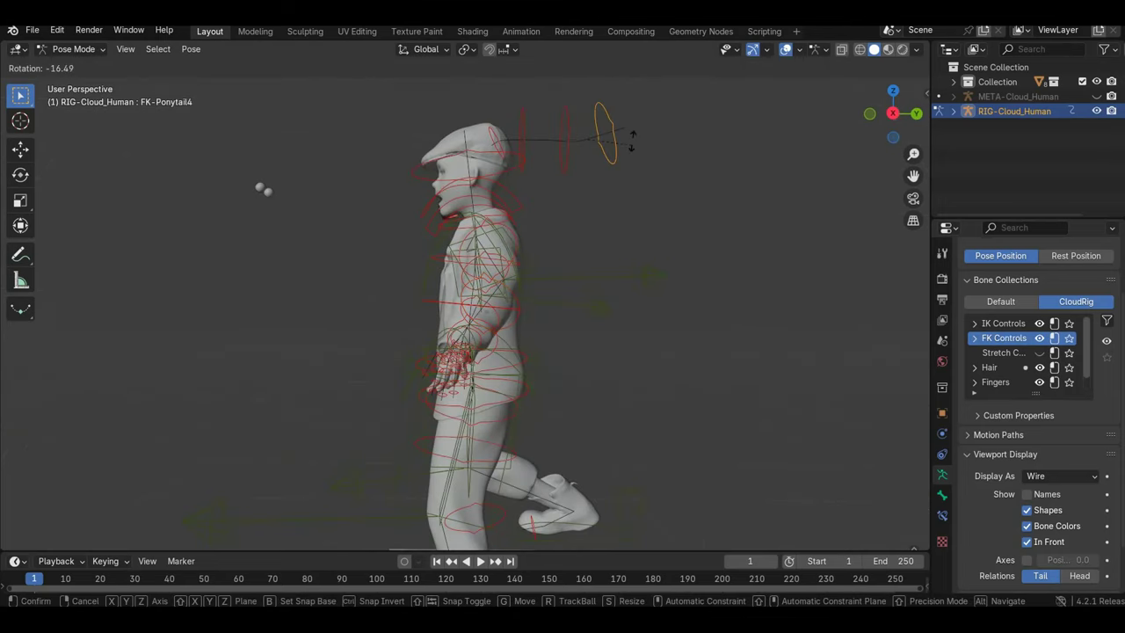
left_click(641, 171)
middle_click_drag(535, 244, 708, 261)
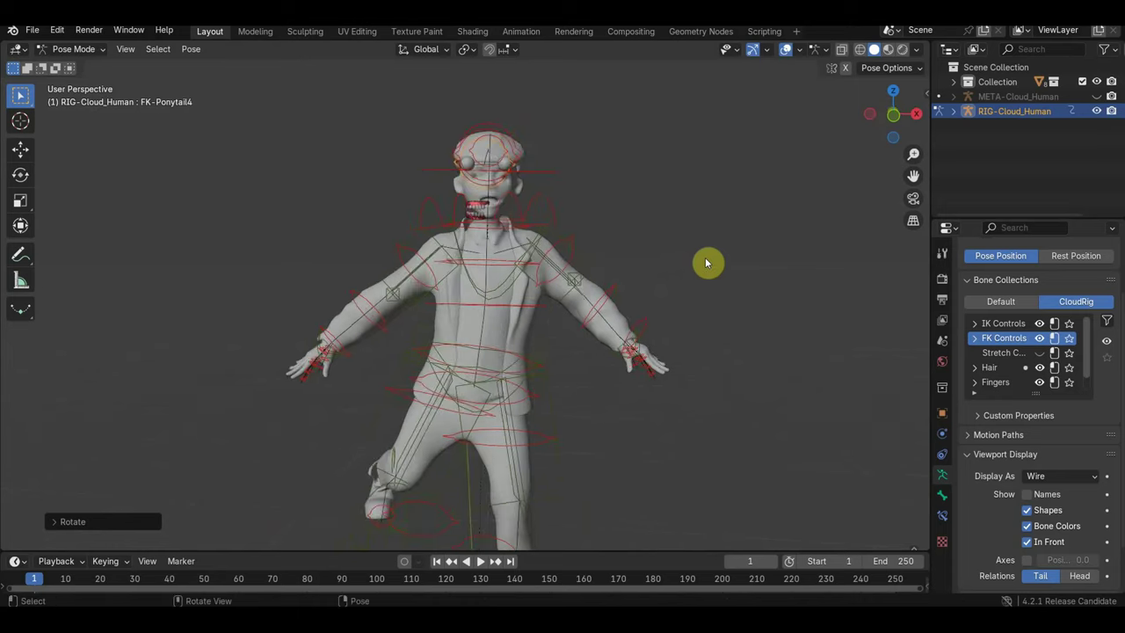
In front orthographic view, rotate the left and right FK-Shoulder bones
key("KP_1")
scroll(636, 259, "up", 5)
scroll(638, 254, "up", 2)
scroll(605, 436, "down", 2)
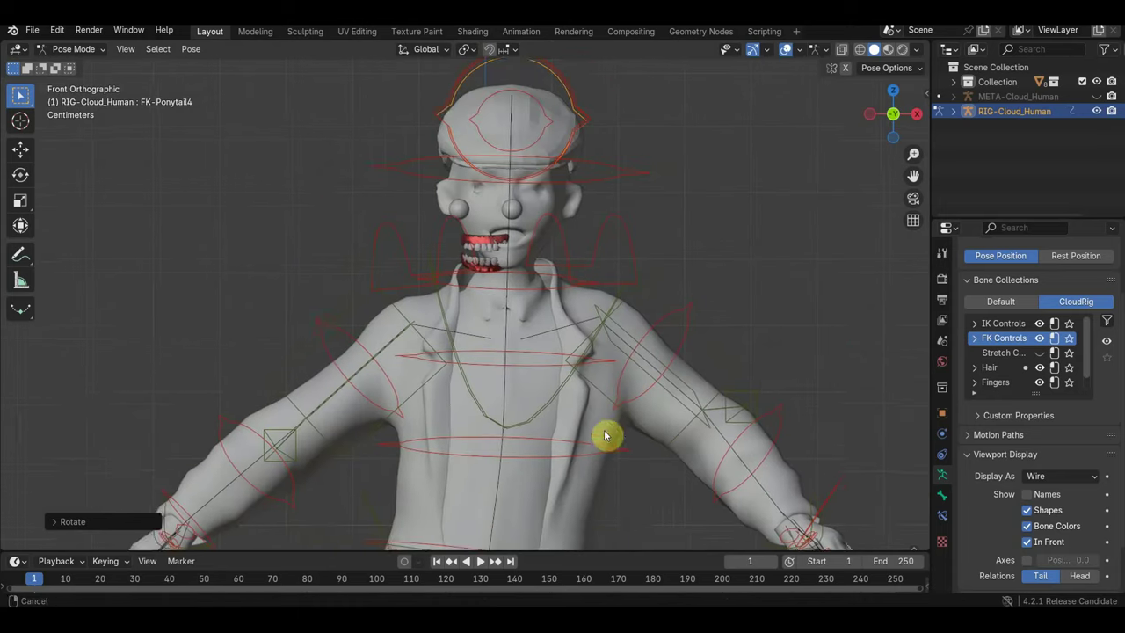
scroll(576, 305, "up", 1)
left_click(634, 272)
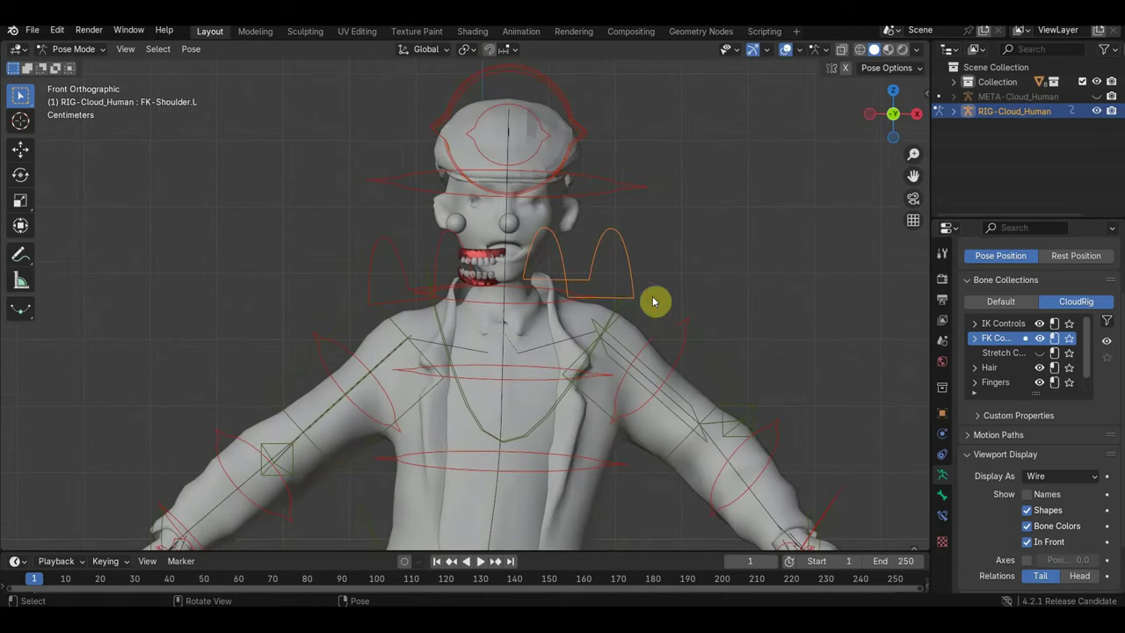
key("r")
left_click(676, 338)
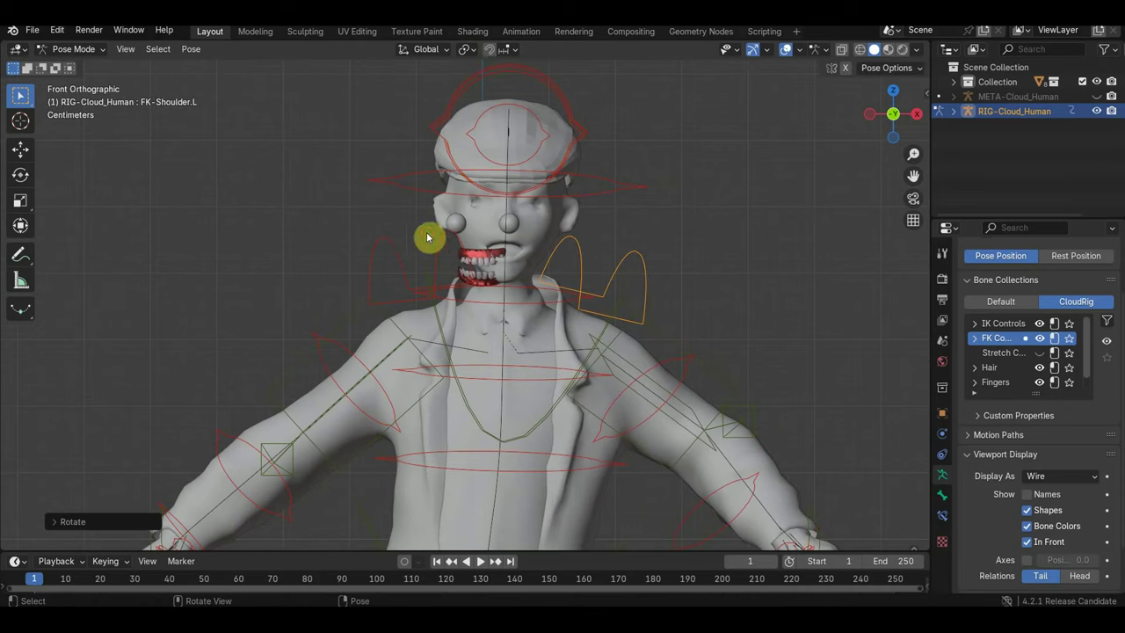
left_click(437, 252)
key("r")
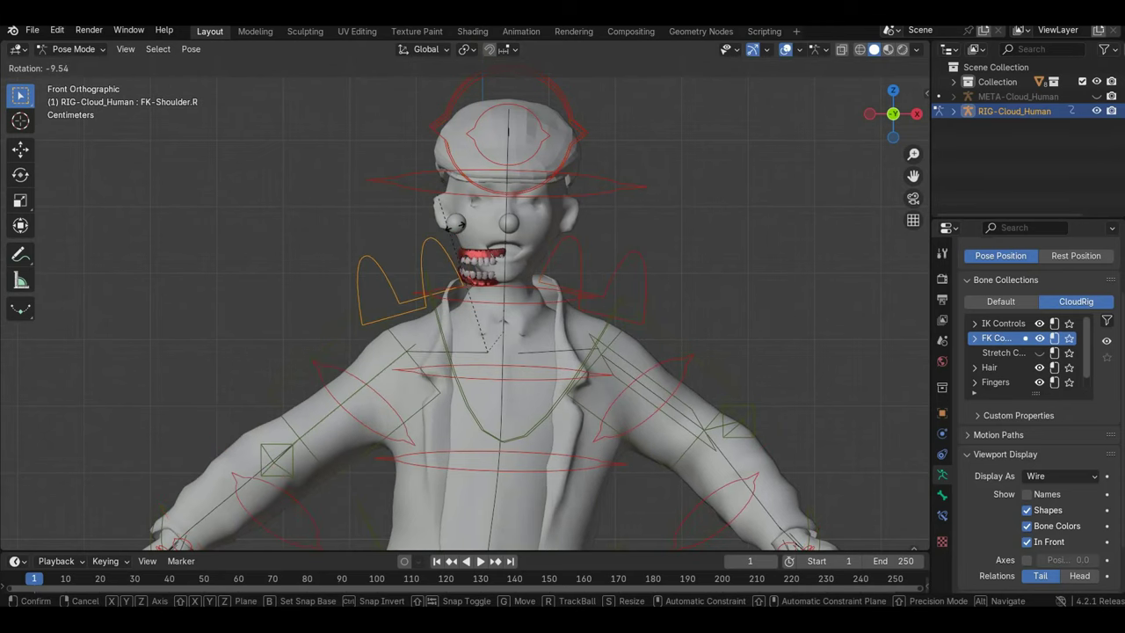
left_click(456, 240)
Rotate the right upper arm IK control to lift the arm
left_click(407, 360)
middle_click_drag(409, 356, 427, 226, "shift")
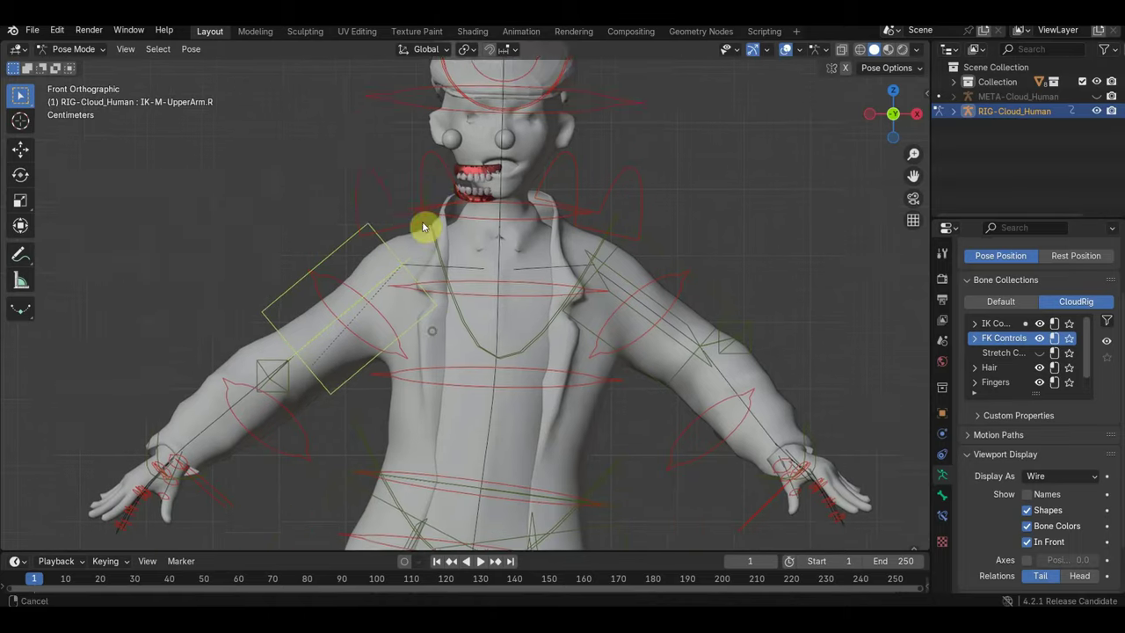
key("r")
left_click(549, 283)
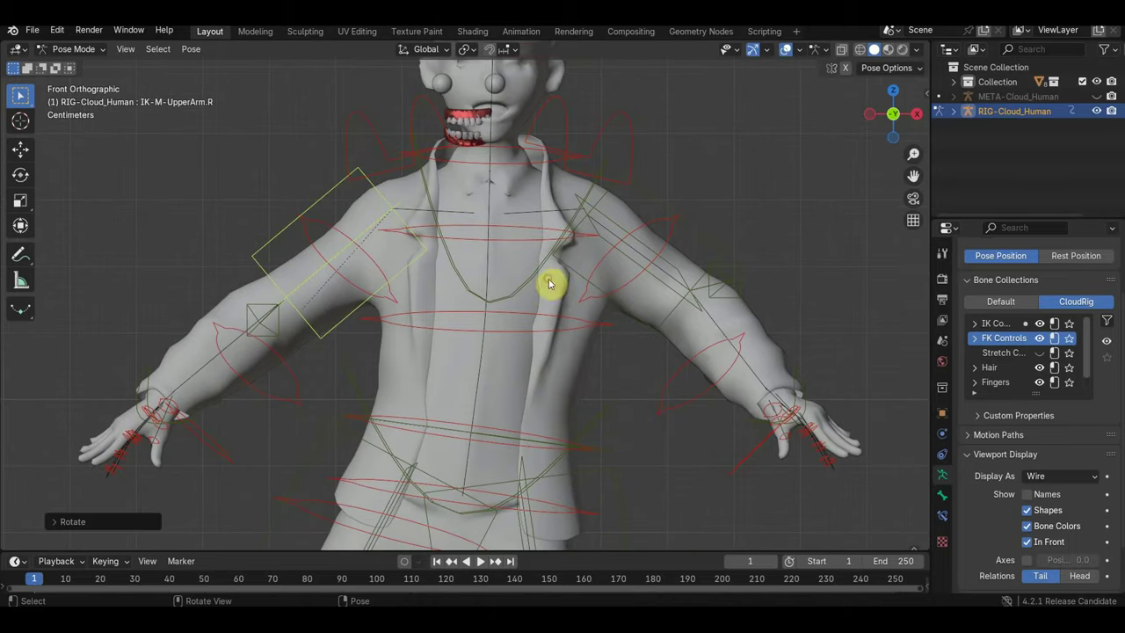
left_click(208, 437)
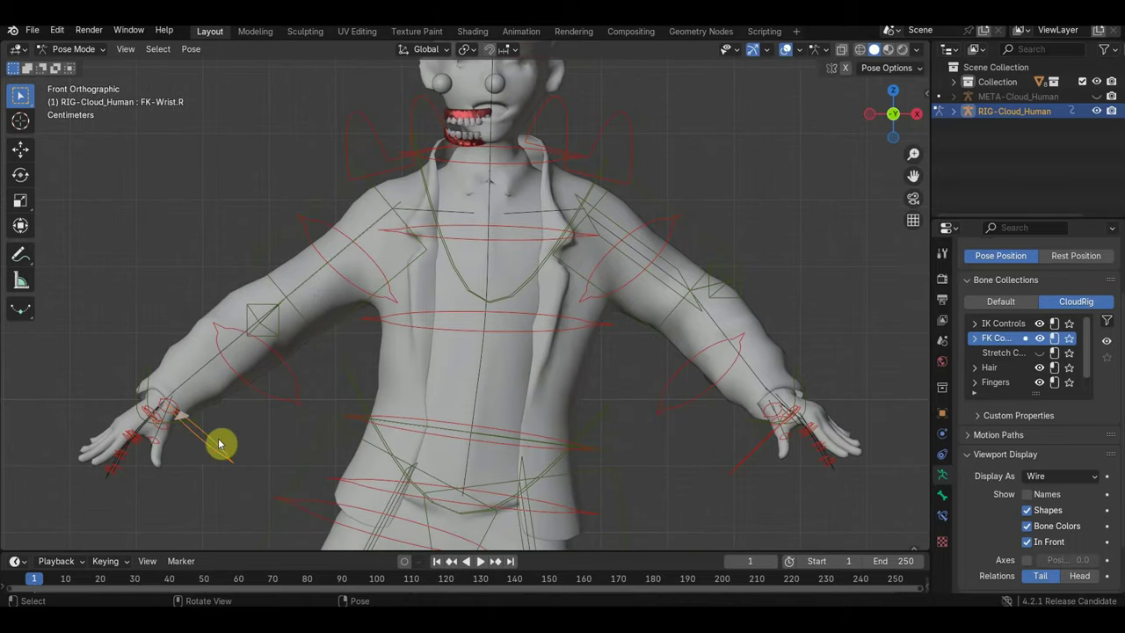
mouse_move(208, 437)
middle_mouse_down()
mouse_move(284, 401)
mouse_move(244, 420)
middle_mouse_up()
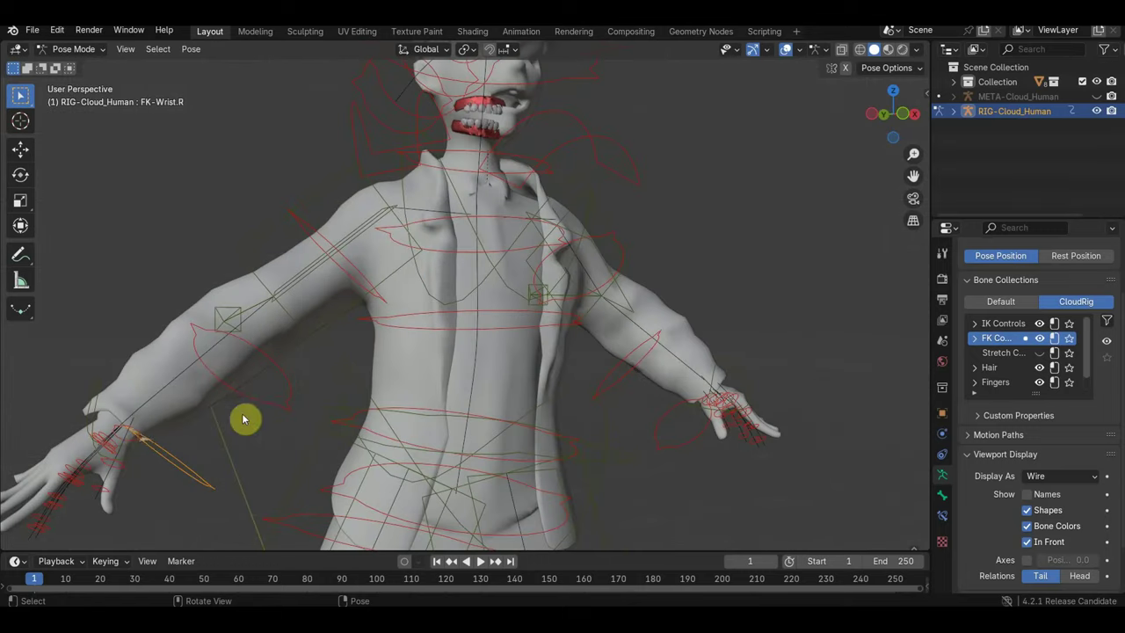
Move and rotate IK-Wrist.R to stretch the right arm out and up, wrist bent upward
left_click(141, 462)
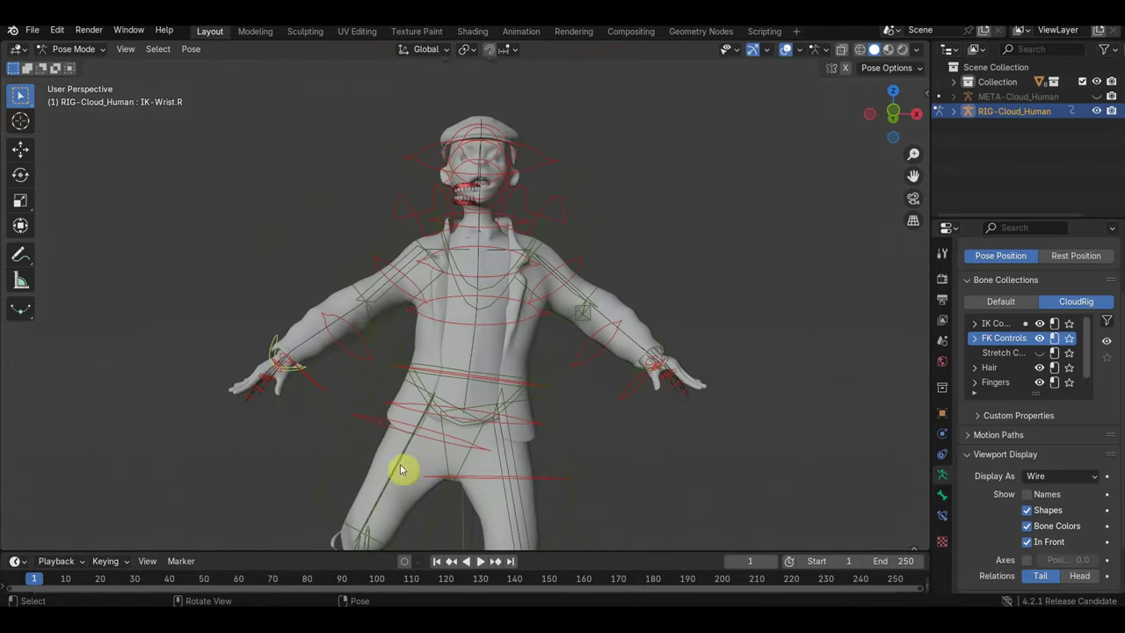
key("g")
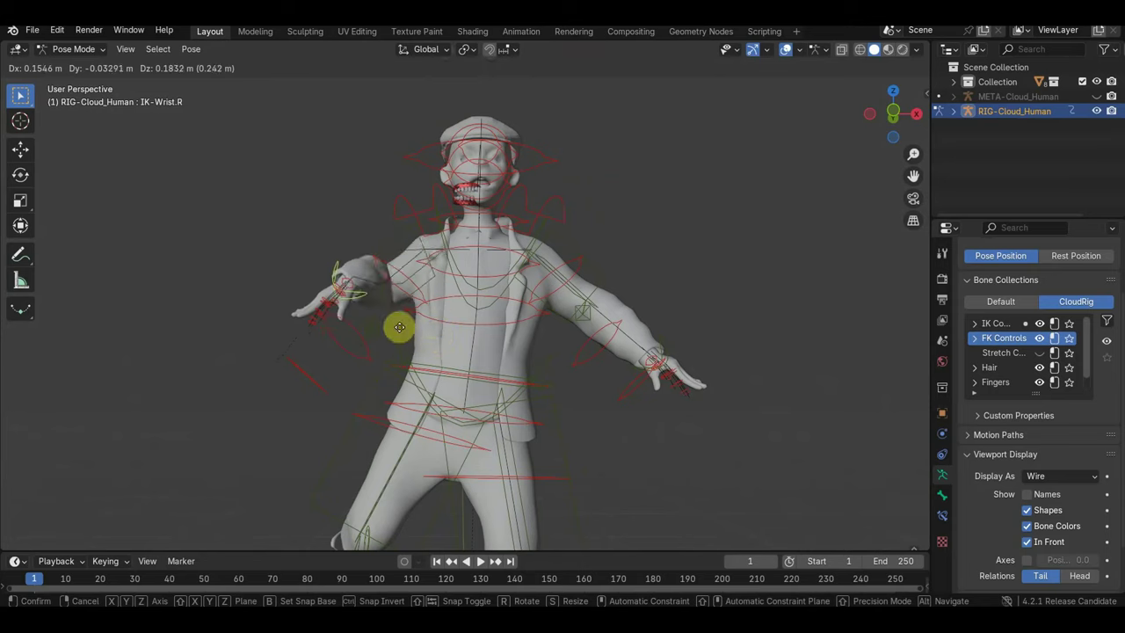
left_click(170, 369)
scroll(238, 348, "down", 2)
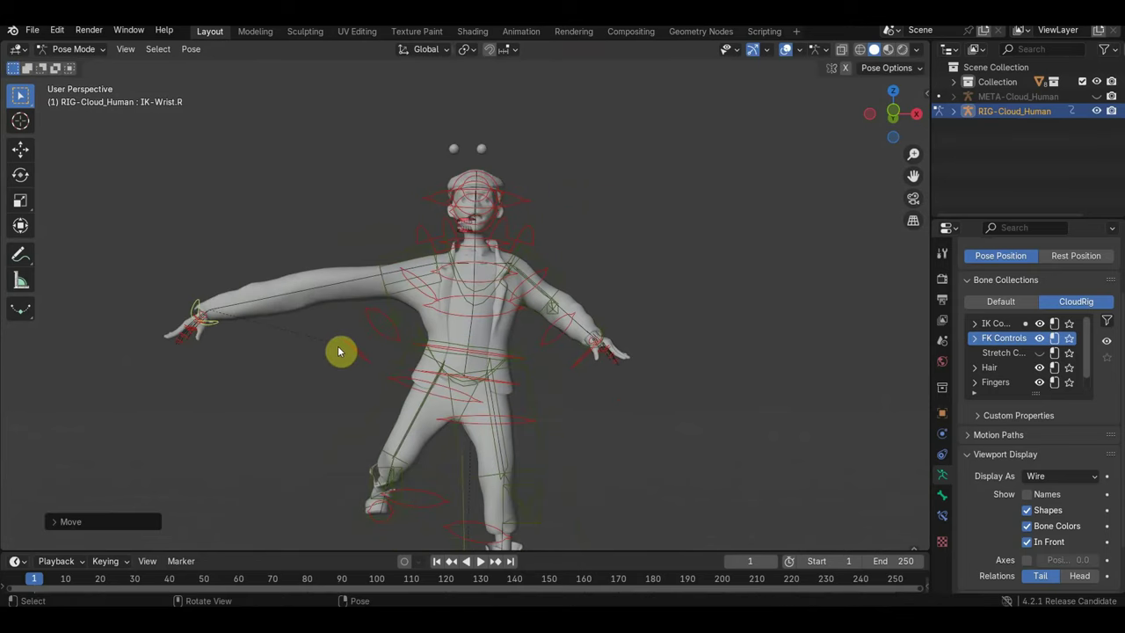
key("g")
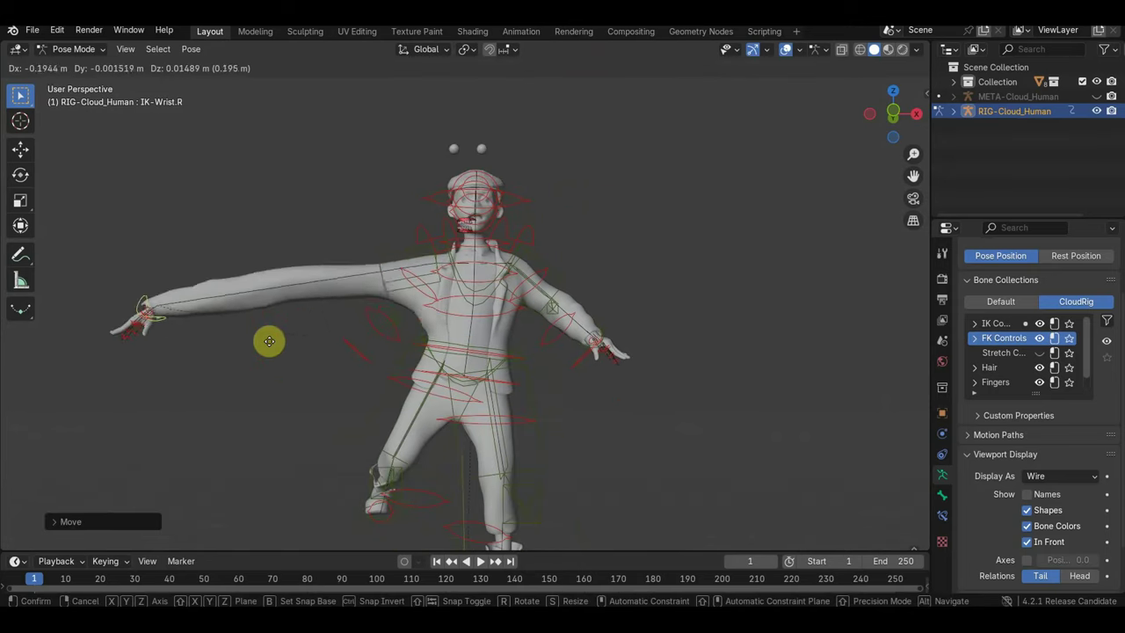
key("r")
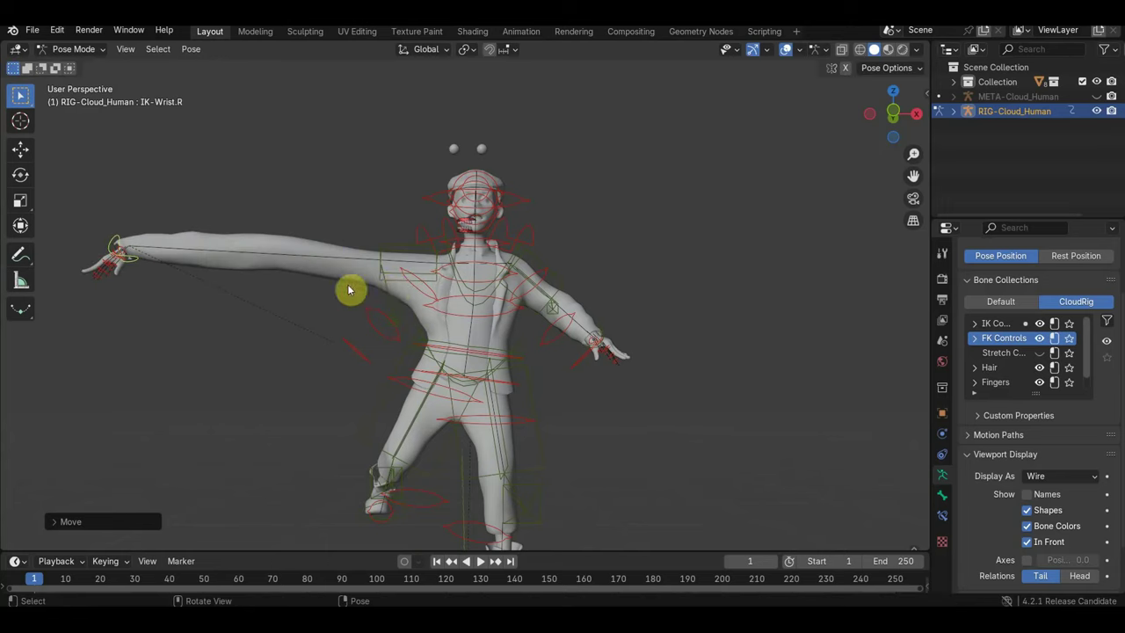
left_click(113, 367)
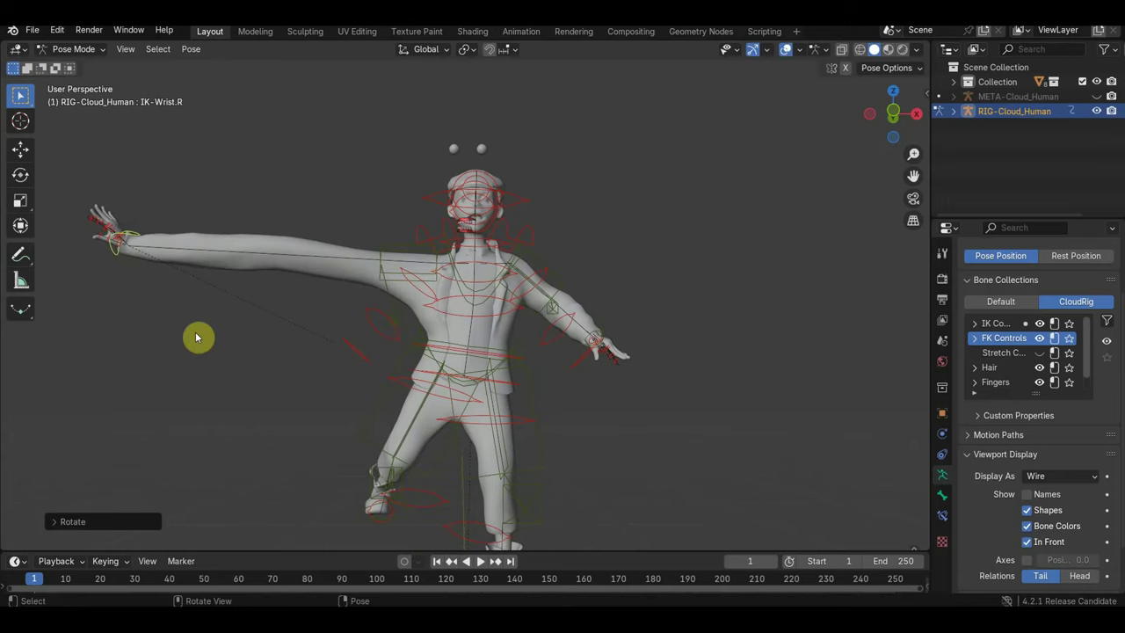
key("g")
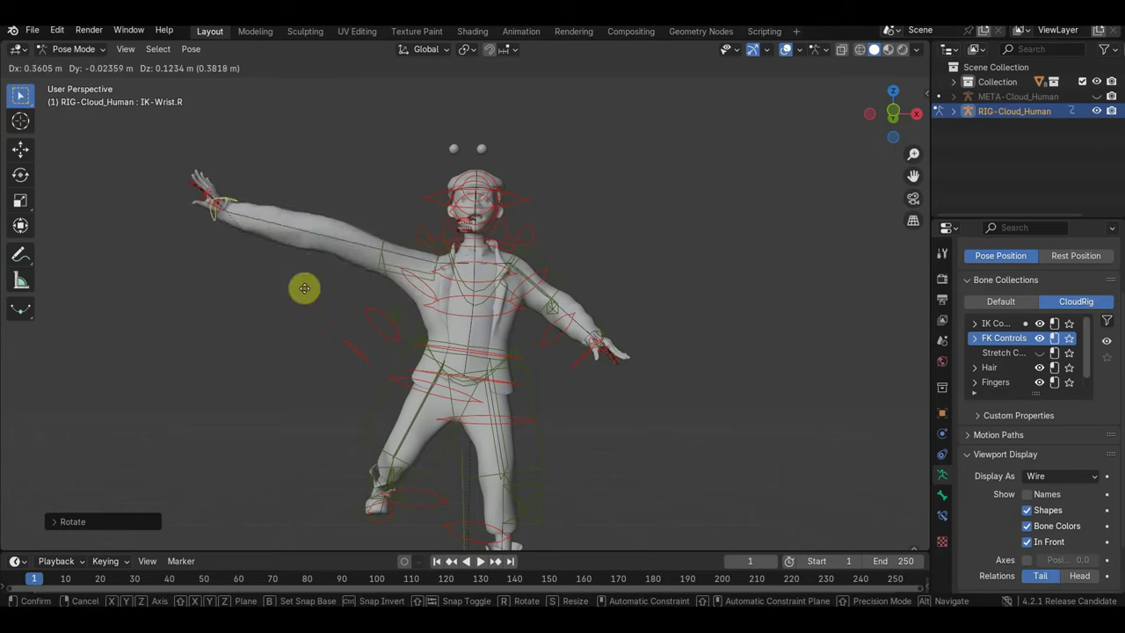
left_click(284, 319)
Move the IK-Foot.L control to lift the left foot, then view the rig from the front
scroll(469, 397, "down", 3)
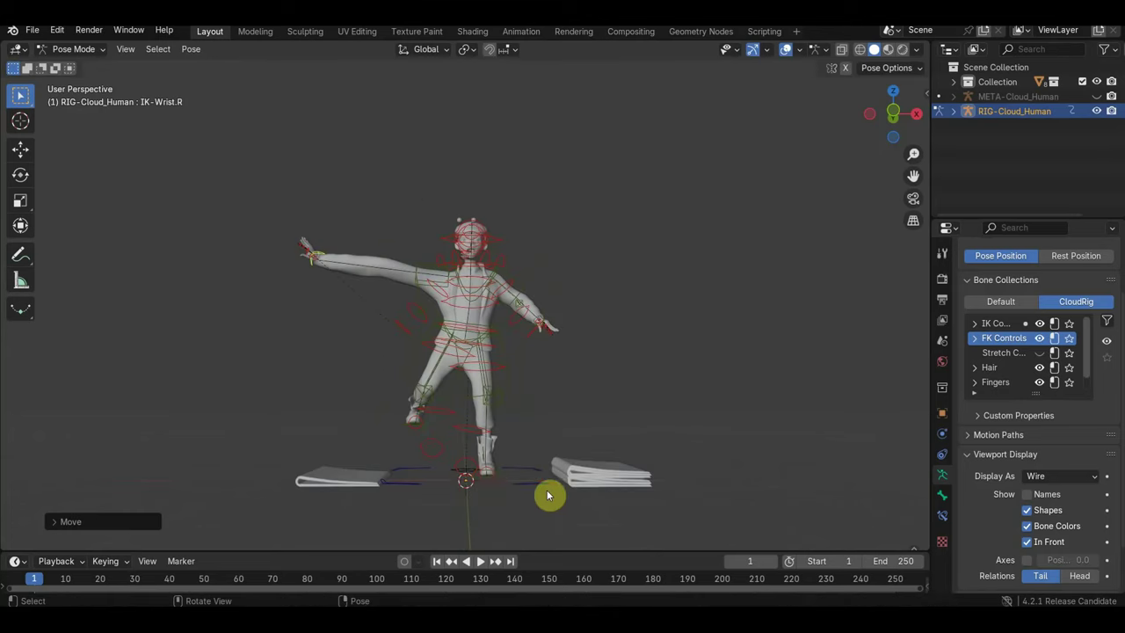
mouse_move(469, 397)
middle_mouse_down()
mouse_move(442, 475)
mouse_move(613, 515)
mouse_move(531, 328)
mouse_move(569, 399)
mouse_move(539, 428)
middle_mouse_up()
scroll(448, 476, "up", 3)
scroll(532, 328, "up", 2)
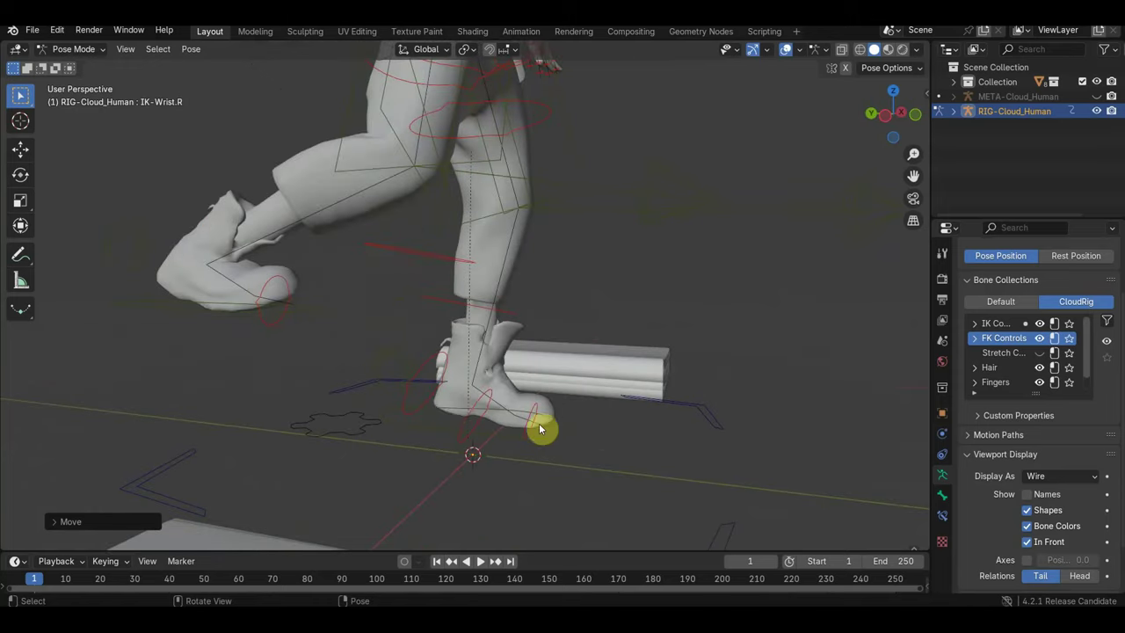
left_click(448, 413)
key("g")
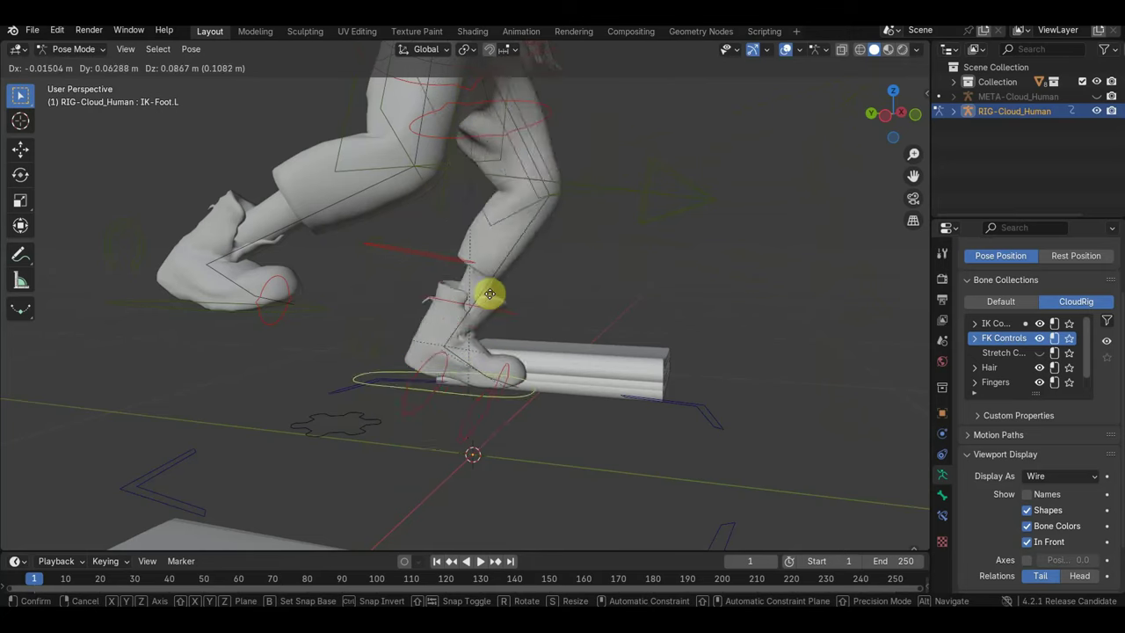
left_click(489, 343)
key("KP_1")
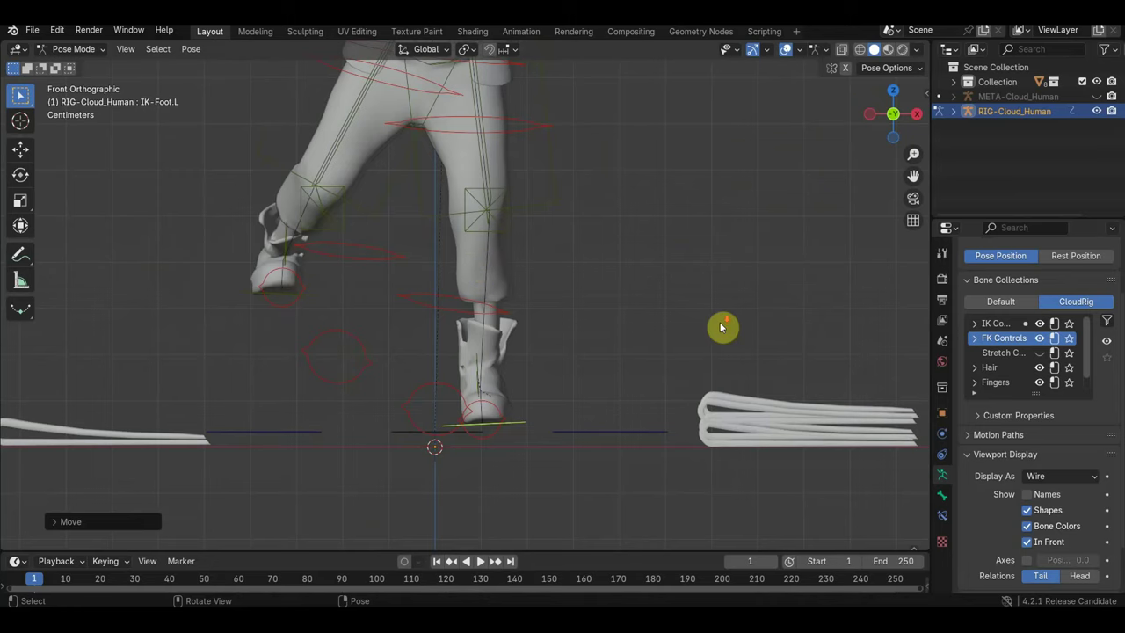
scroll(707, 325, "down", 3)
scroll(630, 231, "up", 4, "shift")
Select IK-Wrist.R, move it toward the body and rotate the hand inward
scroll(621, 344, "up", 4, "shift")
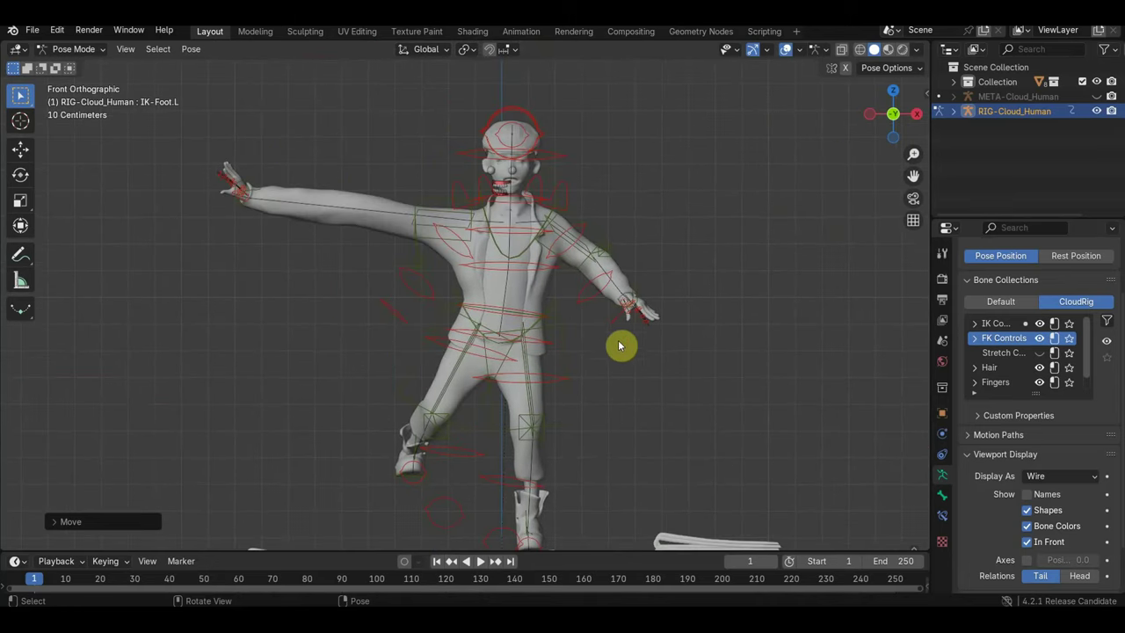
mouse_move(250, 187)
middle_mouse_down("ctrl")
mouse_move(331, 258)
mouse_move(312, 259)
middle_mouse_up("ctrl")
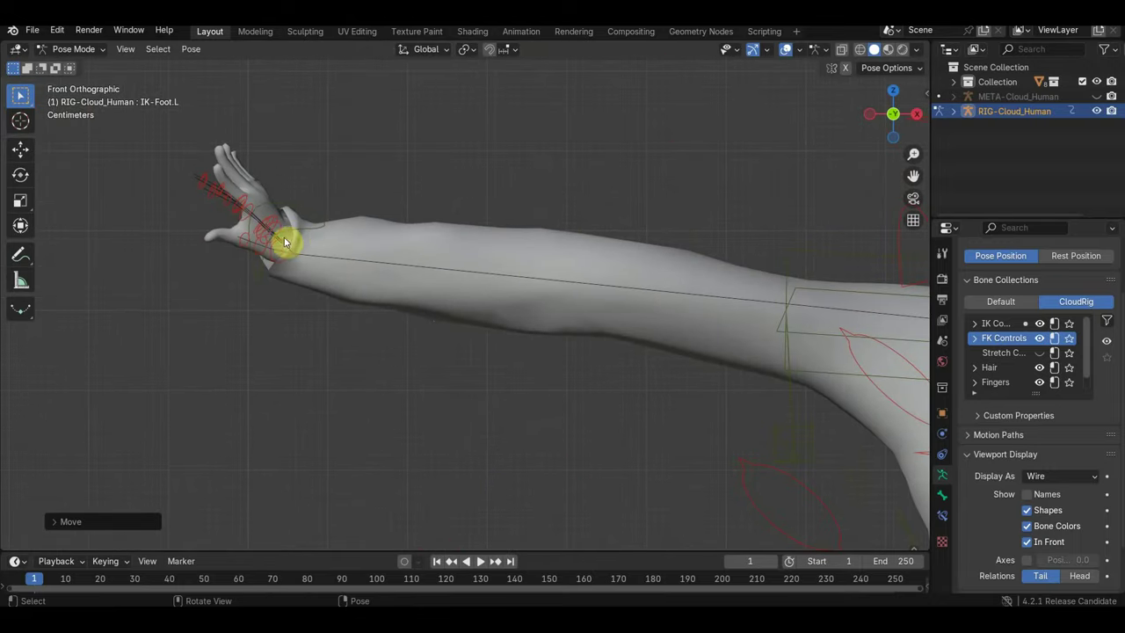
left_click(311, 231)
scroll(334, 244, "down", 3)
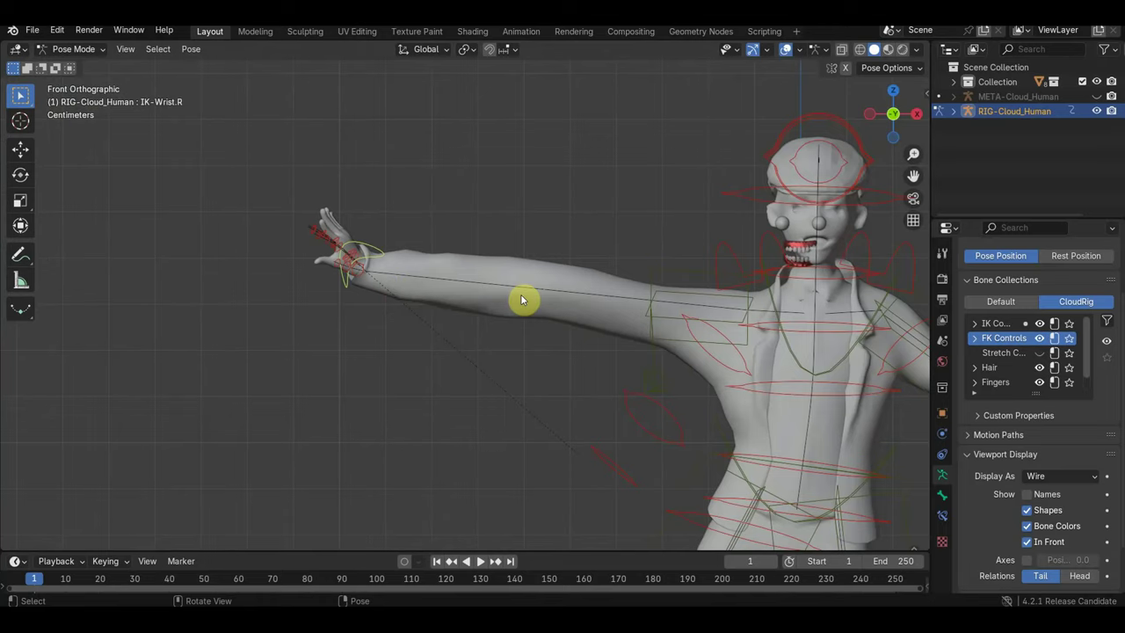
scroll(522, 301, "down", 2)
scroll(554, 317, "down", 2)
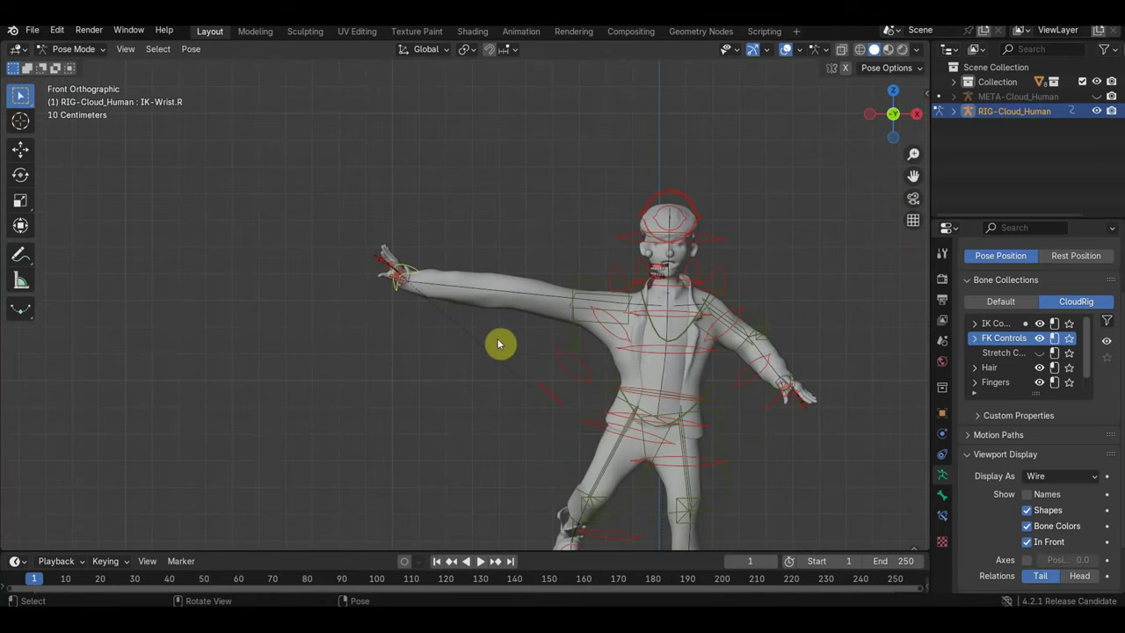
key("g")
left_click(640, 375)
mouse_move(641, 375)
middle_mouse_down()
mouse_move(490, 402)
mouse_move(475, 419)
mouse_move(674, 422)
mouse_move(706, 334)
middle_mouse_up()
key("r")
left_click(615, 435)
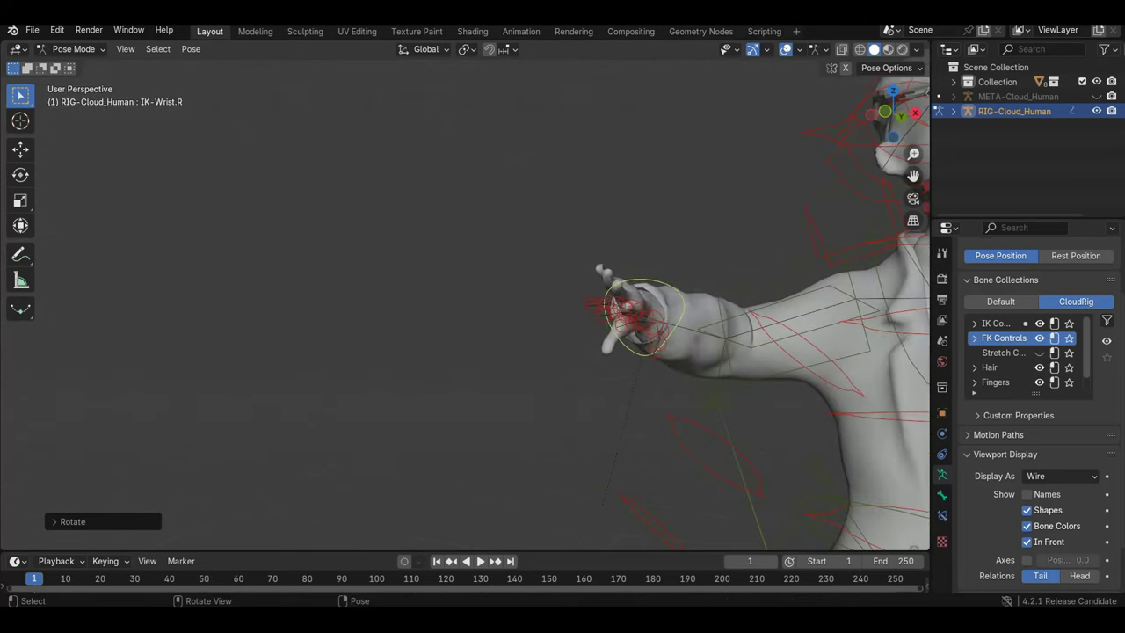
Move the right wrist further down until the hand rests beside the hip
scroll(633, 317, "down", 3)
middle_click_drag(677, 296, 572, 344)
key("g")
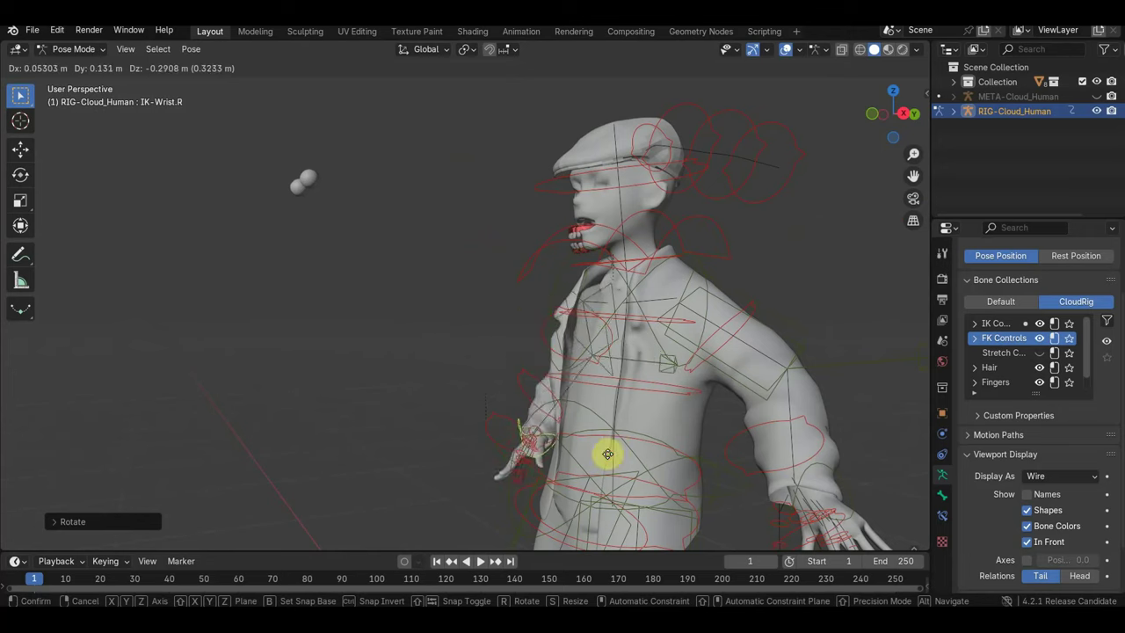
left_click(610, 467)
middle_click_drag(615, 464, 782, 447)
key("g")
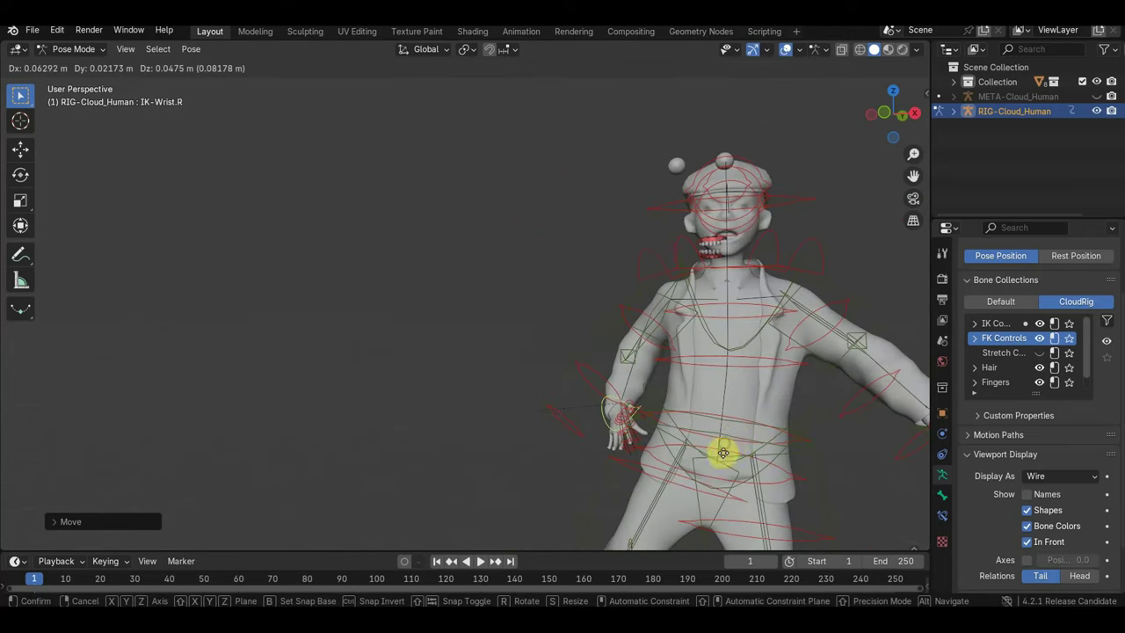
left_click(762, 431)
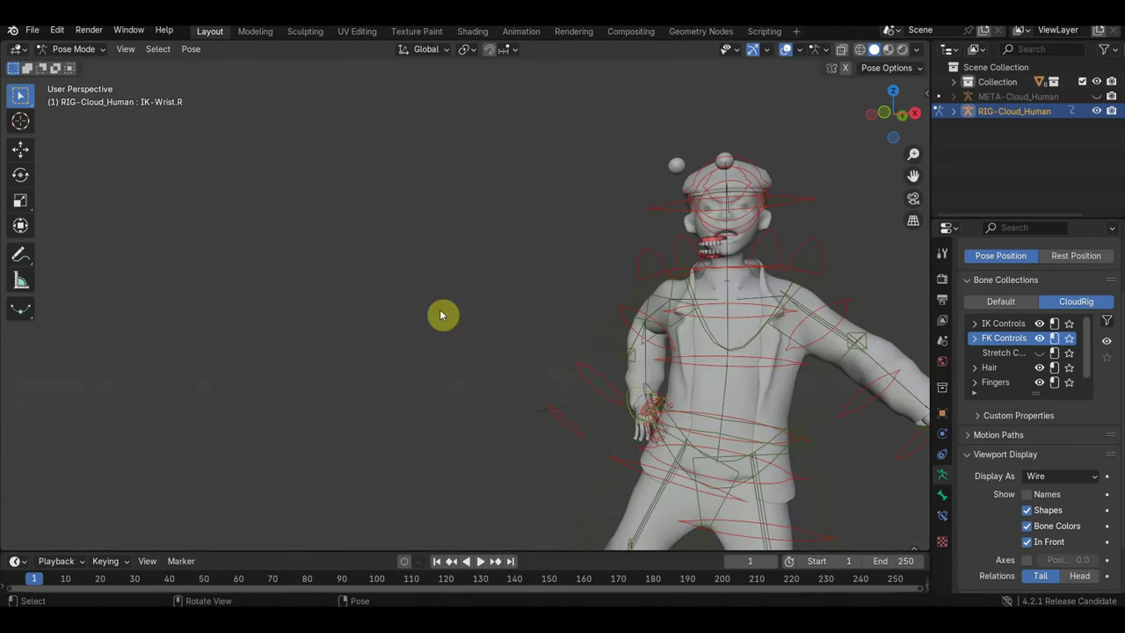
Orbit to a side view and select the POLE-UpperArm.R elbow pole control
middle_click_drag(663, 432, 763, 442)
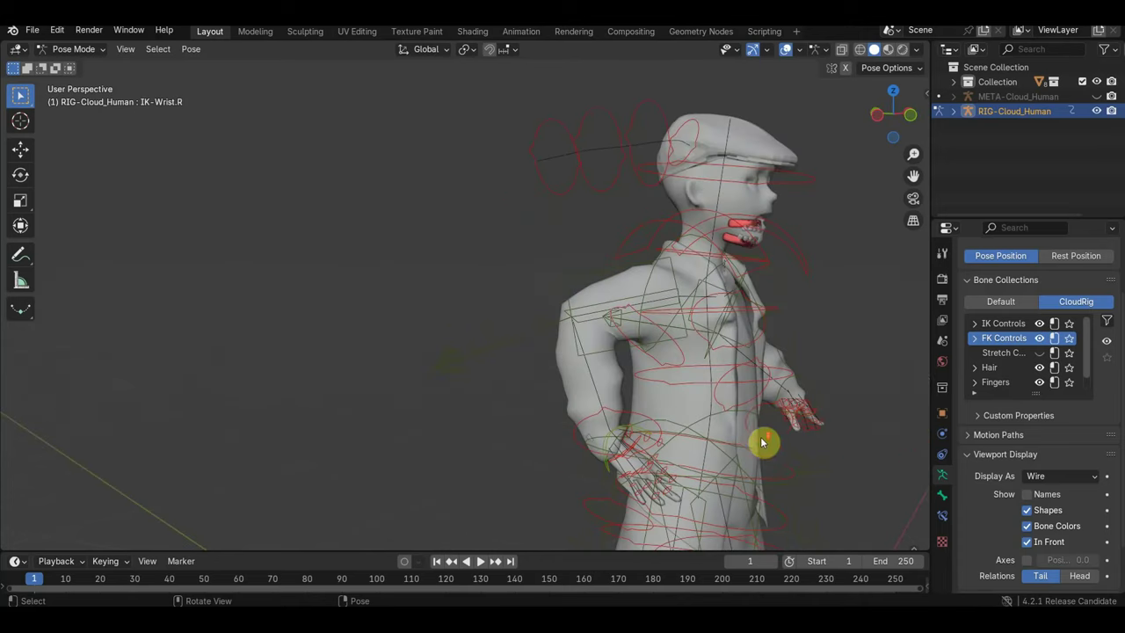
scroll(763, 442, "up", 2)
scroll(729, 301, "up", 2)
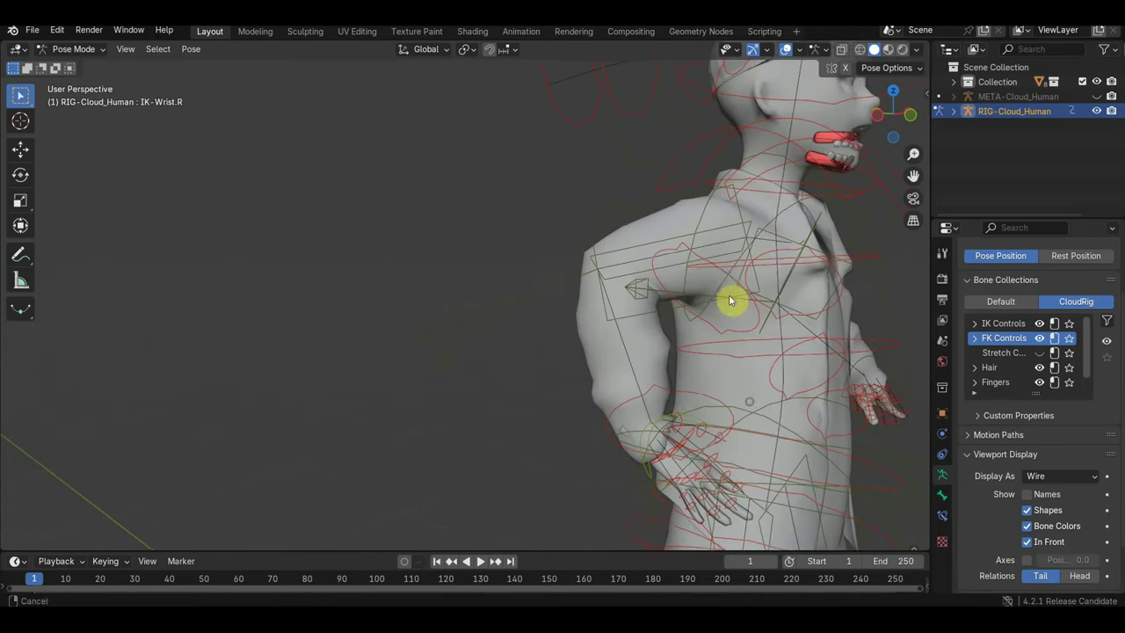
left_click(444, 327)
scroll(446, 343, "up", 3)
scroll(436, 349, "up", 3)
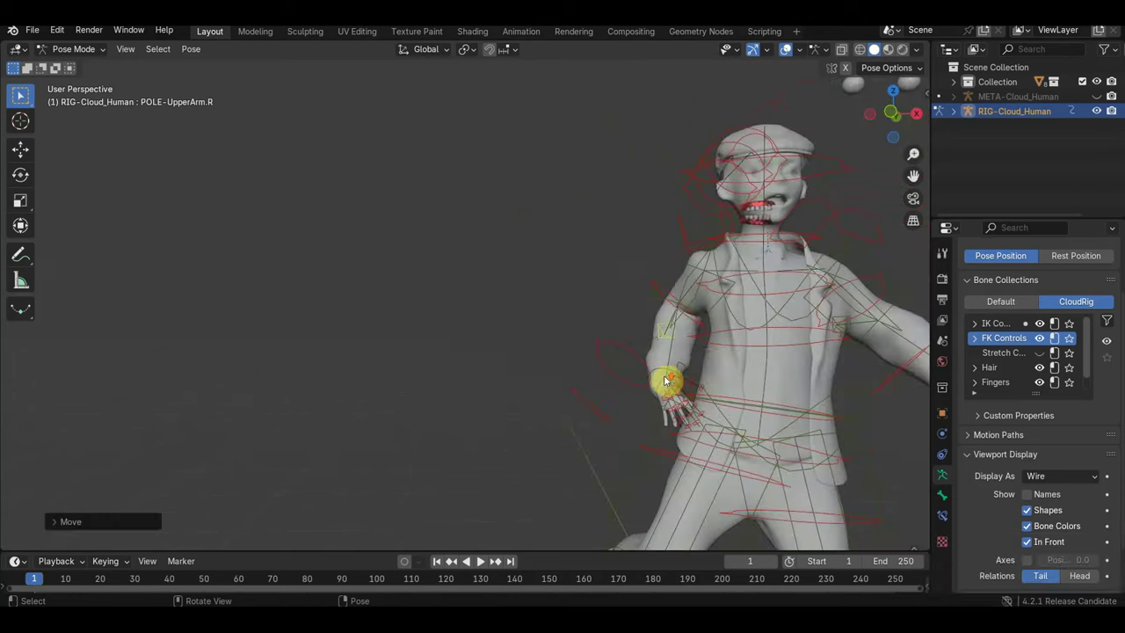
Move the lower spine torso control to a new position and recentre the view on the character
left_click(740, 399)
key("g")
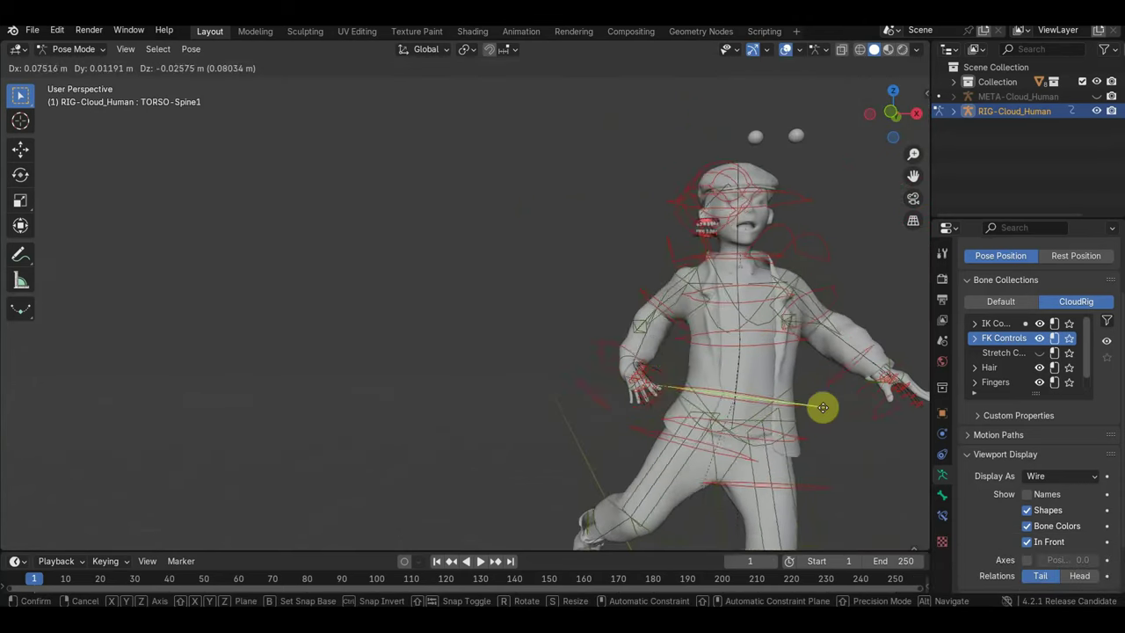
left_click(797, 395)
mouse_move(797, 394)
middle_mouse_down()
mouse_move(716, 384)
mouse_move(733, 395)
middle_mouse_up()
scroll(721, 329, "down", 3)
mouse_move(720, 329)
middle_mouse_down("shift")
mouse_move(539, 238)
mouse_move(636, 249)
middle_mouse_up("shift")
scroll(555, 257, "up", 2)
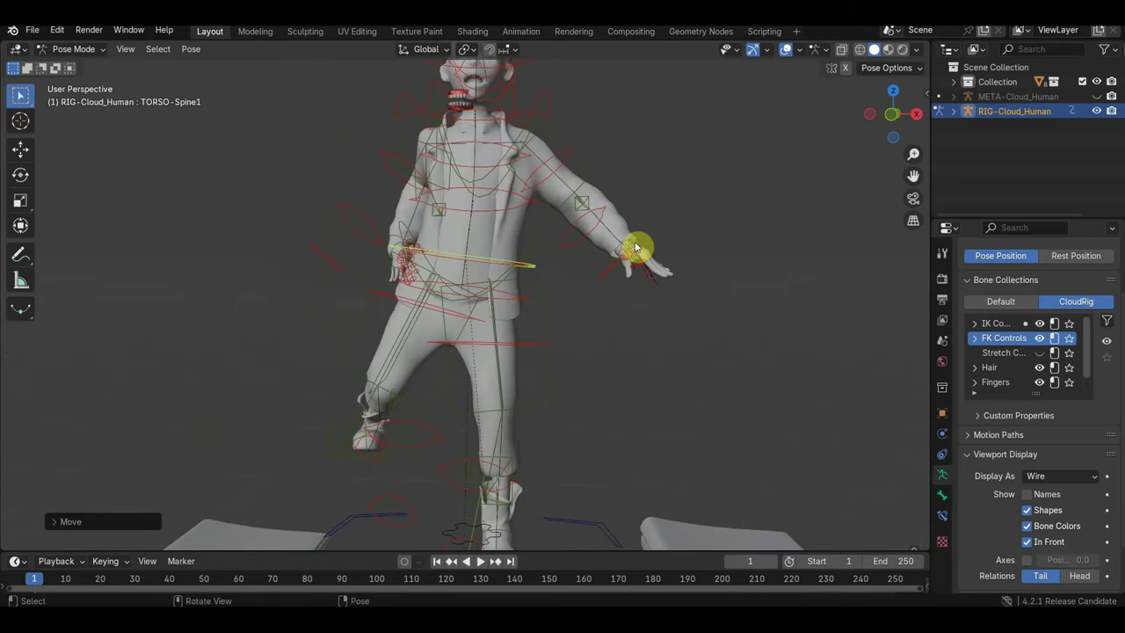
Orbit and zoom toward the posed character's face
mouse_move(645, 206)
middle_mouse_down()
mouse_move(715, 349)
mouse_move(497, 268)
middle_mouse_up()
scroll(703, 371, "up", 4)
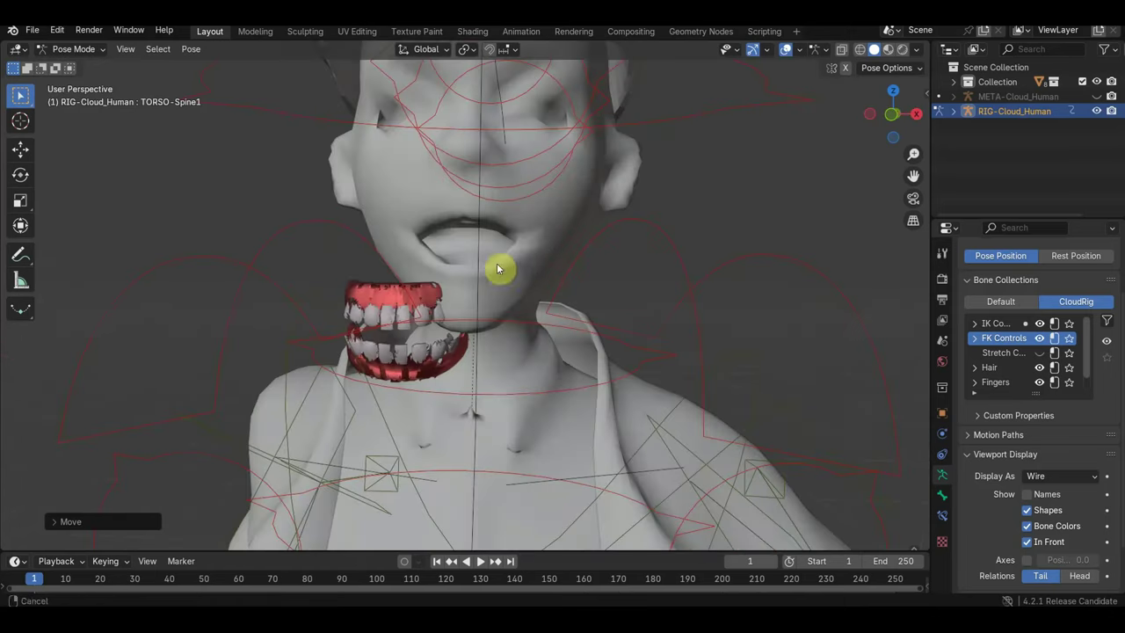
scroll(450, 136, "down", 2)
scroll(492, 193, "down", 4)
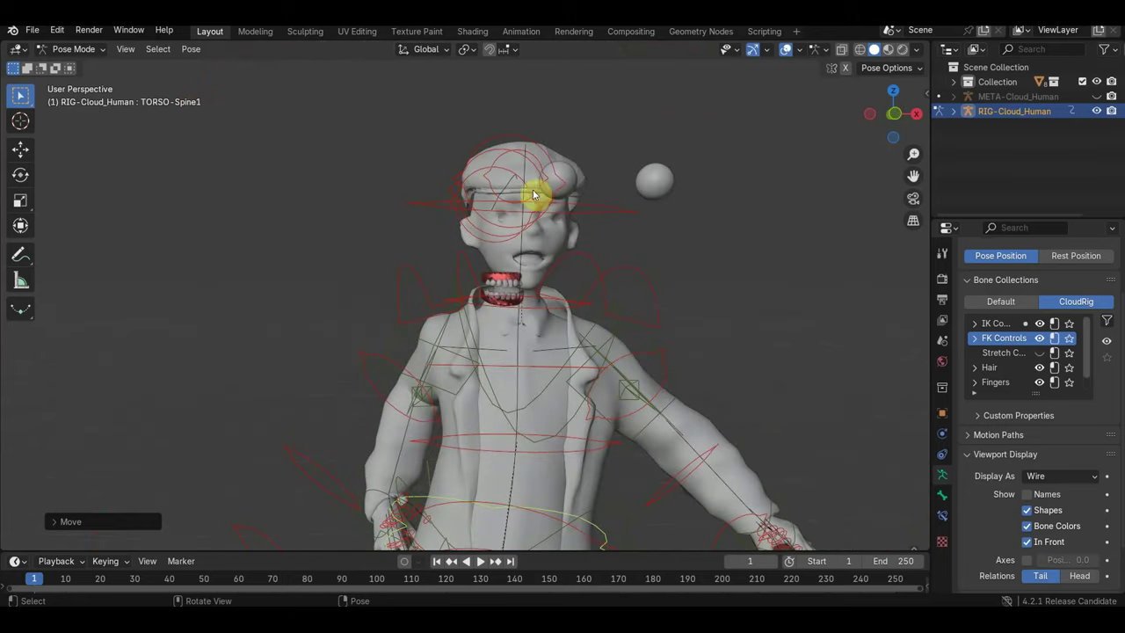
scroll(552, 323, "up", 6)
mouse_move(583, 244)
middle_mouse_down("shift")
mouse_move(595, 273)
mouse_move(685, 290)
mouse_move(733, 281)
mouse_move(645, 293)
middle_mouse_up("shift")
scroll(593, 276, "down", 5)
scroll(592, 276, "down", 4)
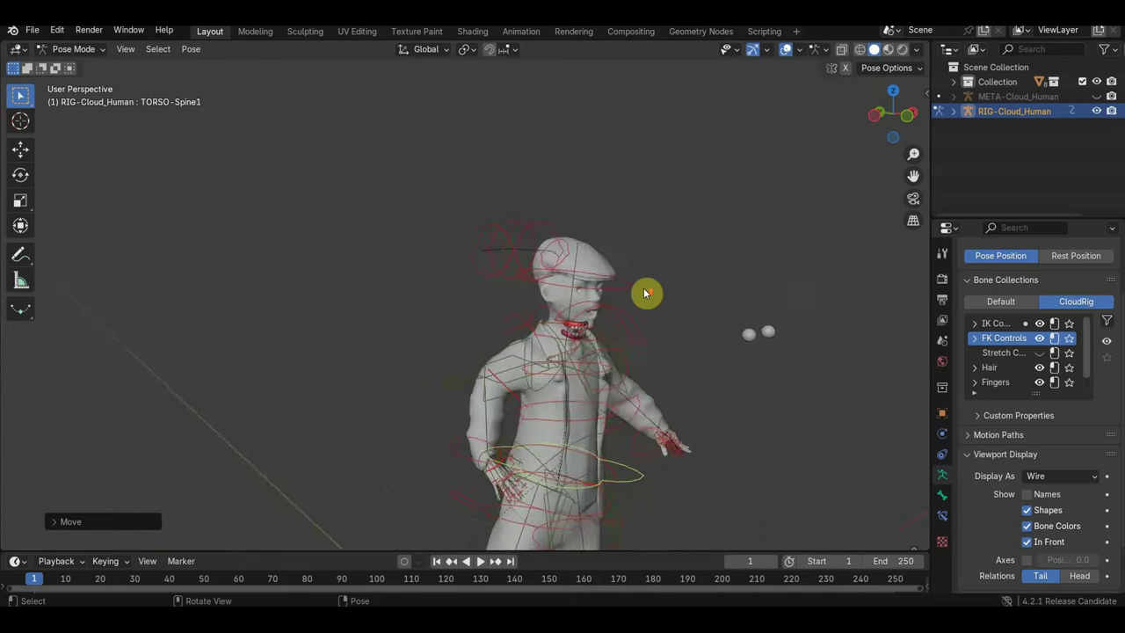
Zoom out and orbit around the whole posed character standing on the ground
scroll(643, 294, "up", 3)
scroll(644, 293, "down", 2)
scroll(646, 293, "up", 4)
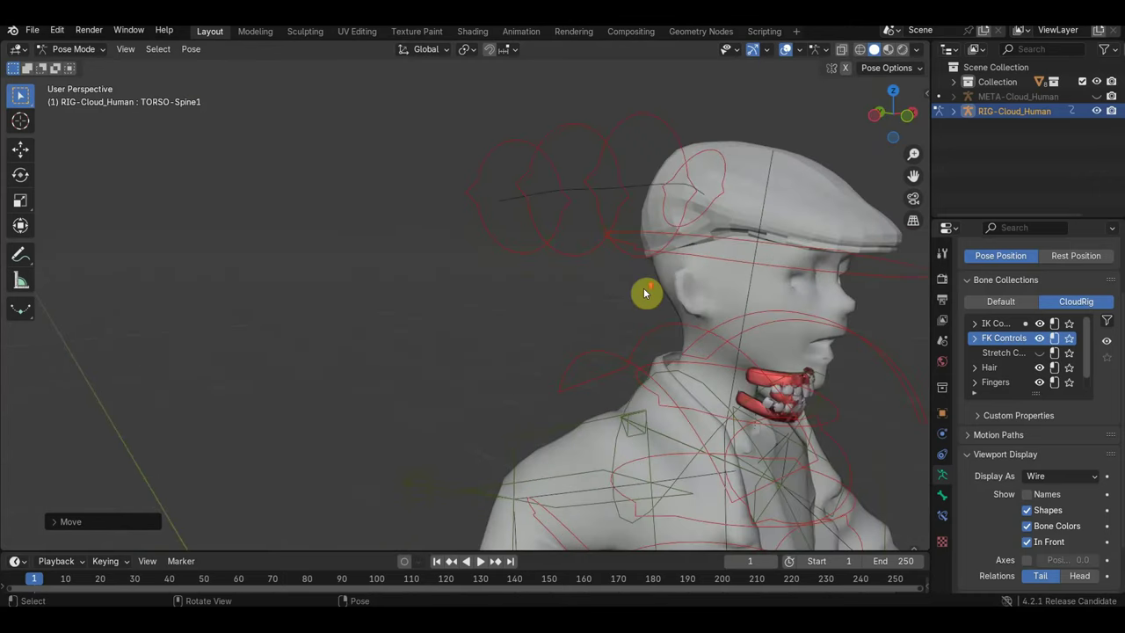
scroll(613, 198, "down", 2)
middle_click_drag(613, 199, 642, 223)
scroll(643, 223, "down", 2)
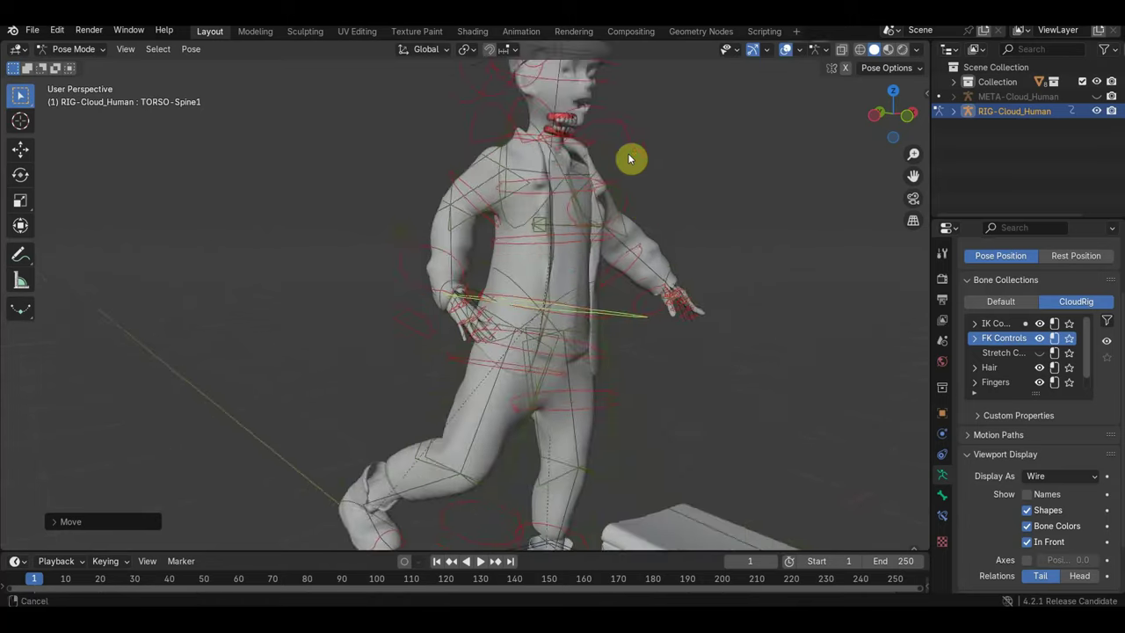
scroll(630, 158, "down", 2)
mouse_move(625, 150)
middle_mouse_down()
mouse_move(607, 211)
mouse_move(507, 211)
mouse_move(685, 243)
mouse_move(811, 239)
mouse_move(800, 239)
middle_mouse_up()
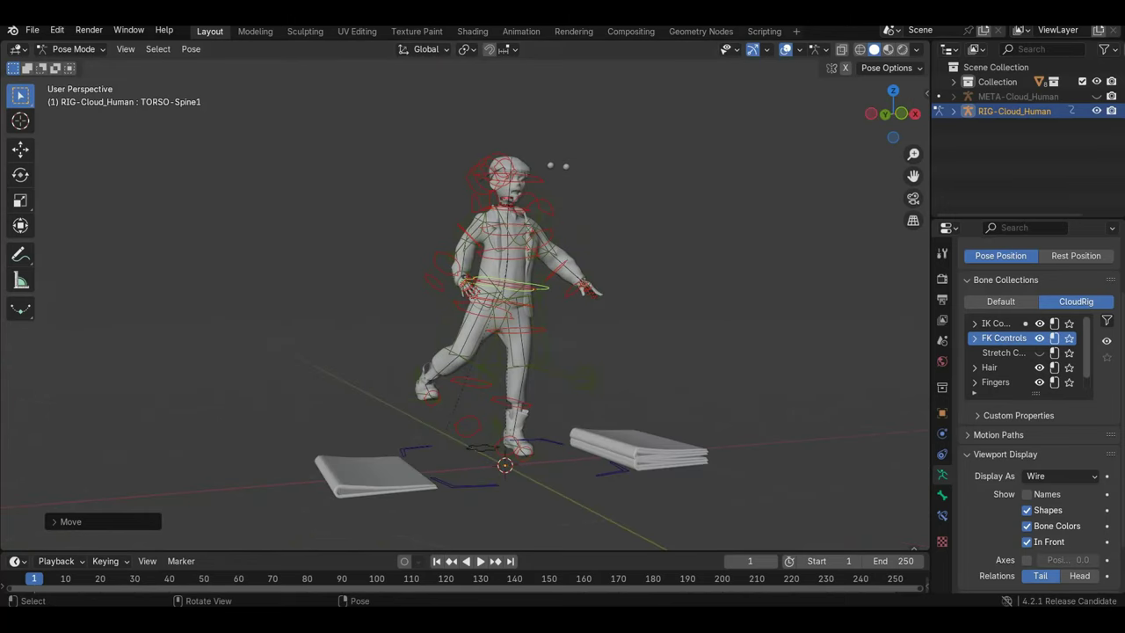
key("Print")
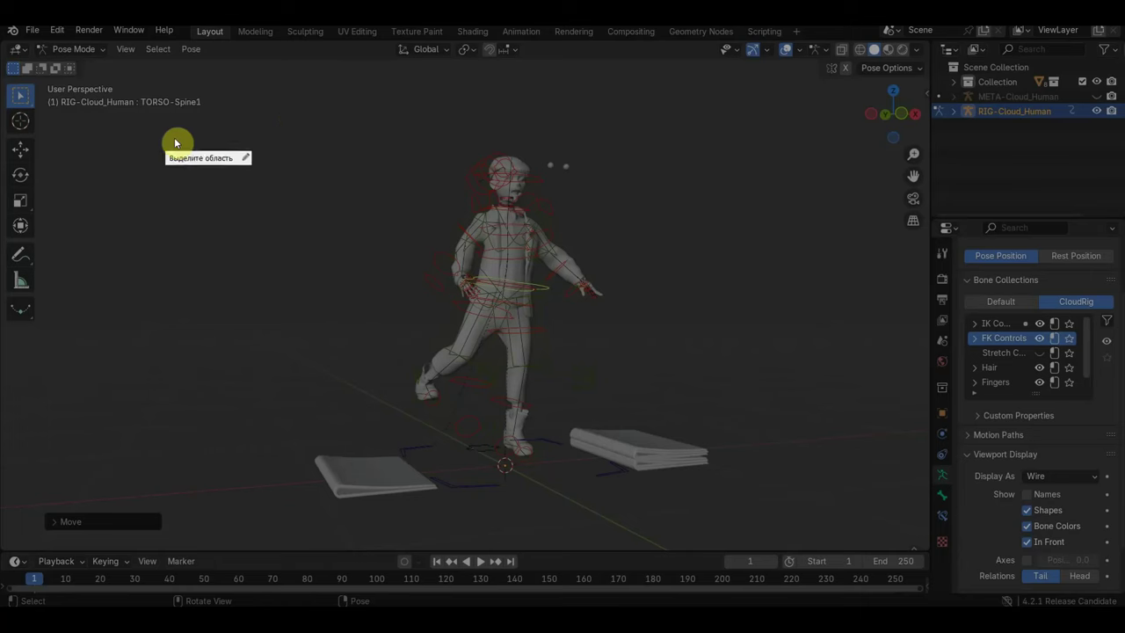
left_click_drag(191, 127, 587, 301)
left_click_drag(503, 240, 823, 511)
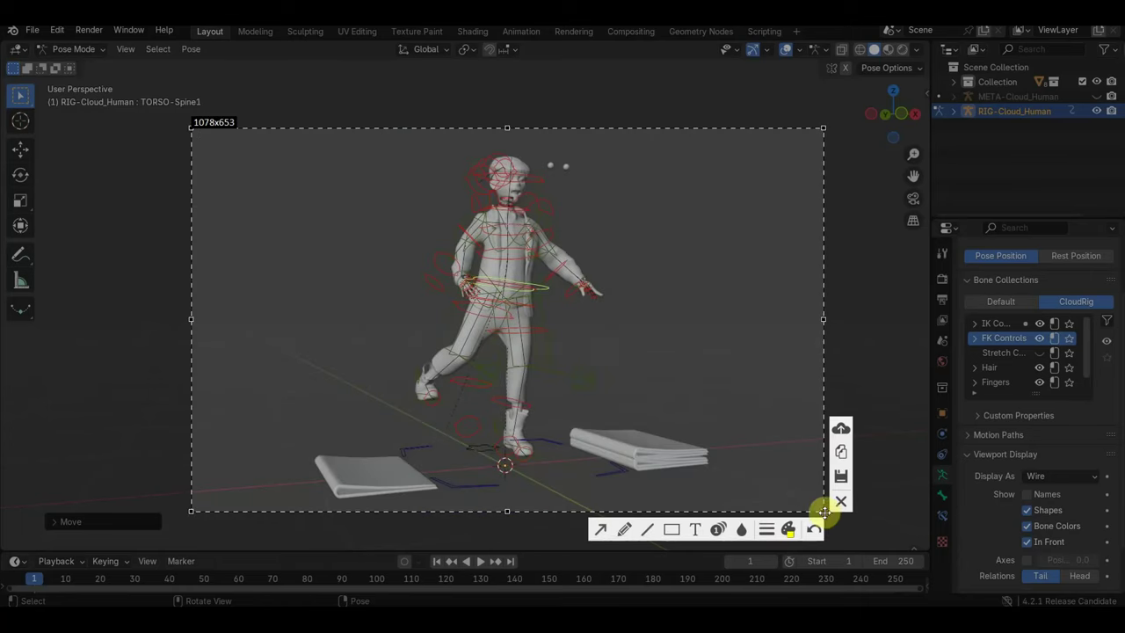
left_click(841, 479)
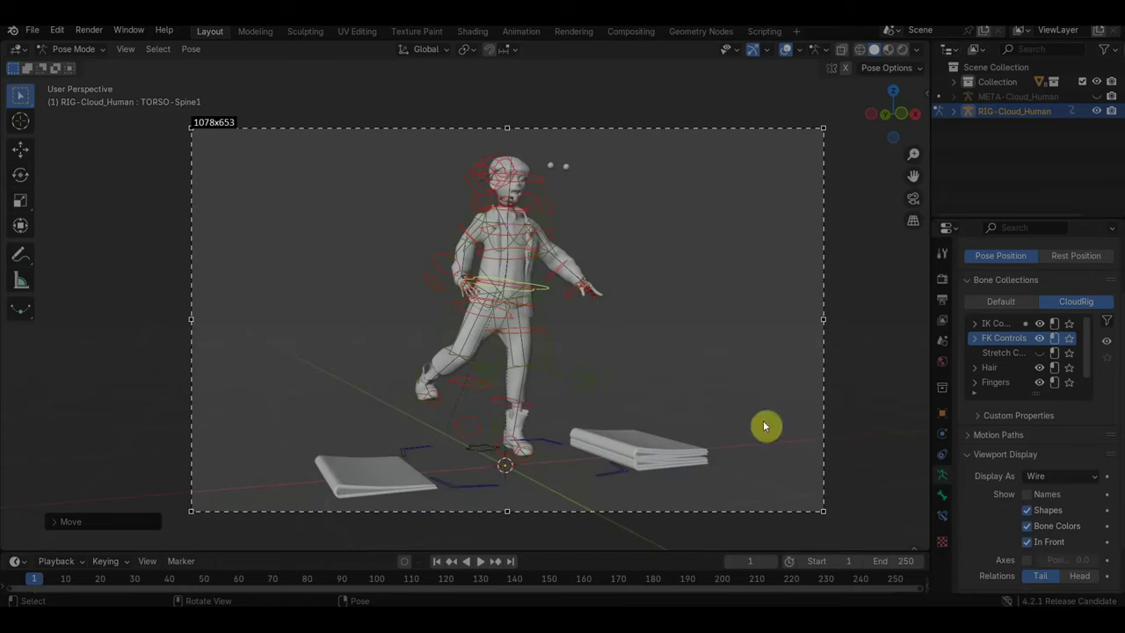
left_click(857, 450)
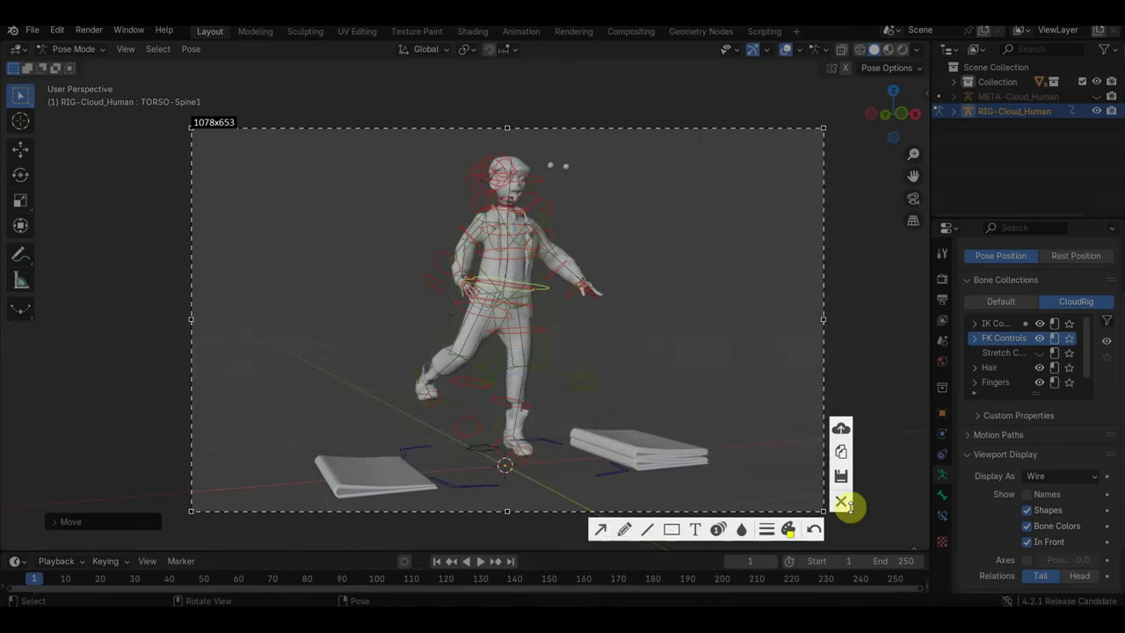
left_click(841, 501)
middle_click_drag(847, 502, 689, 466)
mouse_move(692, 427)
middle_mouse_down()
mouse_move(686, 402)
mouse_move(665, 395)
mouse_move(705, 388)
middle_mouse_up()
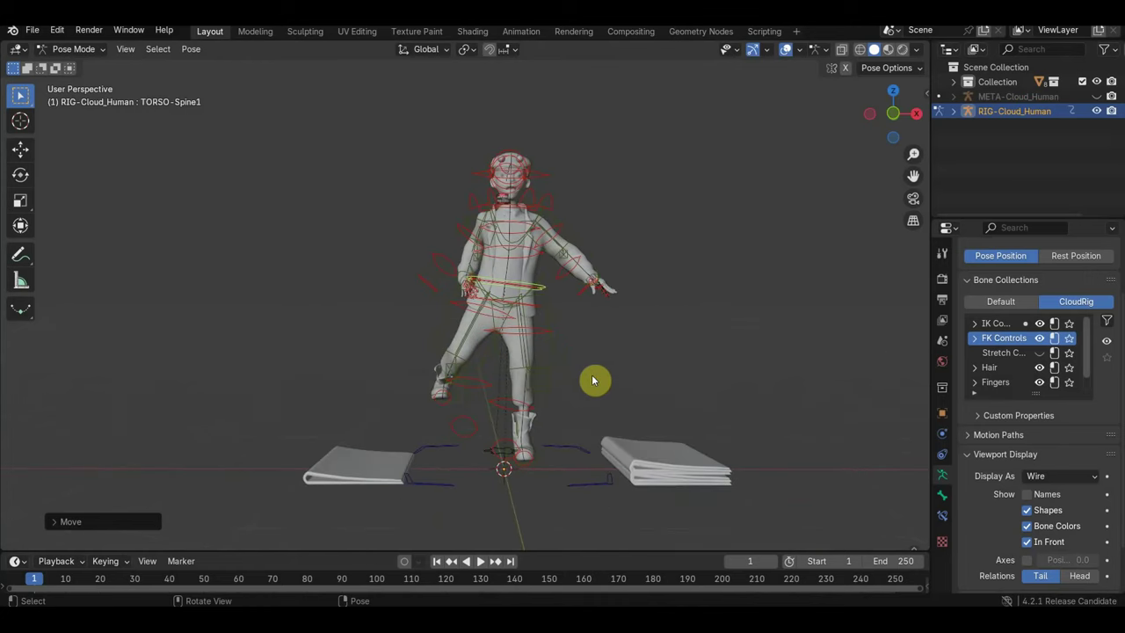
Select all rig bones and clear their rotation and location back to the rest T-pose
left_click(553, 202)
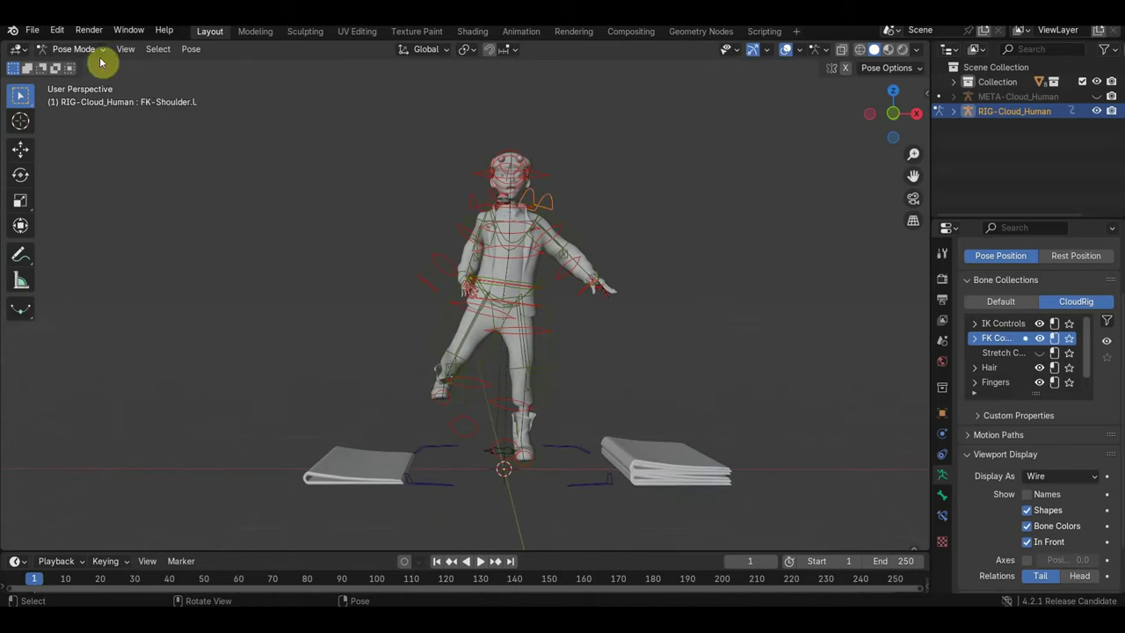
key("a")
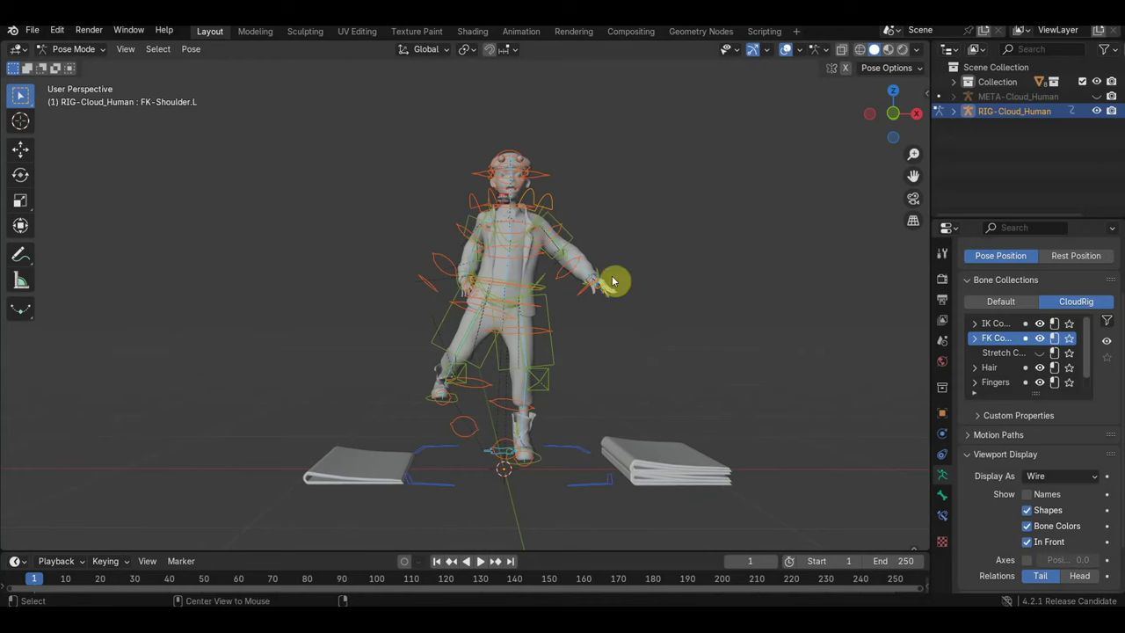
key("alt+r")
key("alt+g")
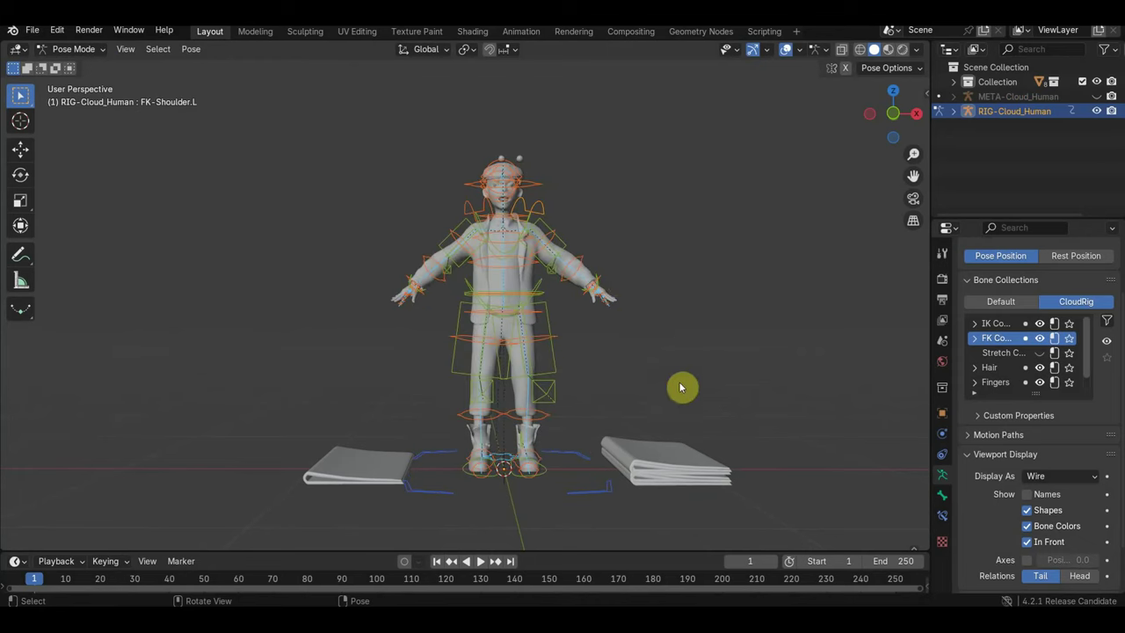
mouse_move(708, 407)
middle_mouse_down()
mouse_move(652, 398)
mouse_move(697, 407)
middle_mouse_up()
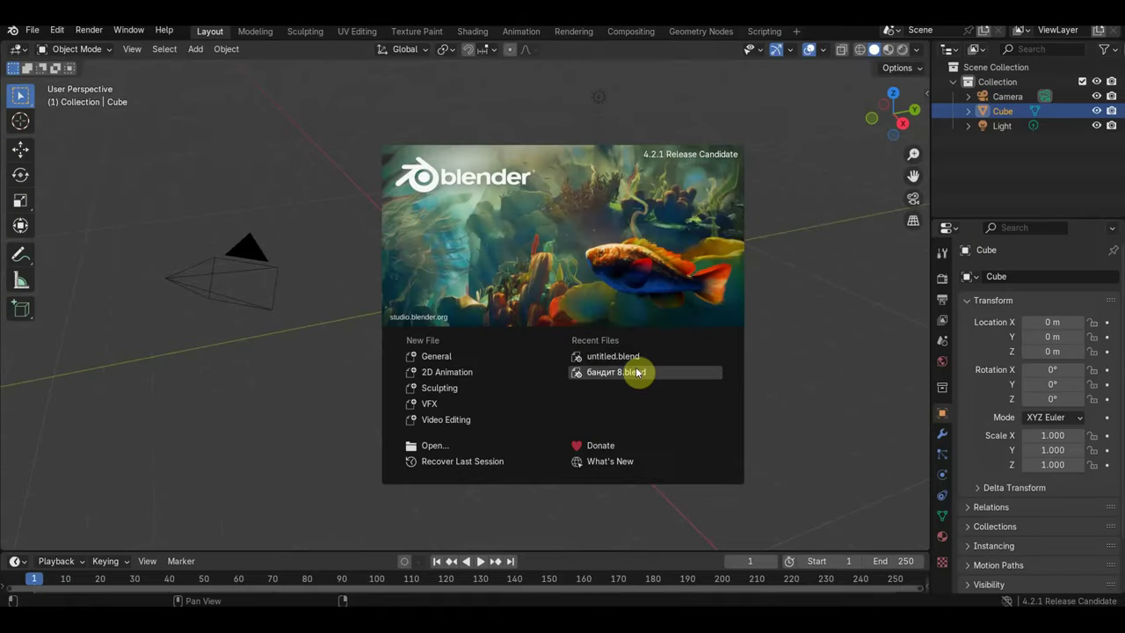
Open the recent file 'бандит 8.blend', permanently allow script execution, and dismiss the security warning
left_click(621, 358)
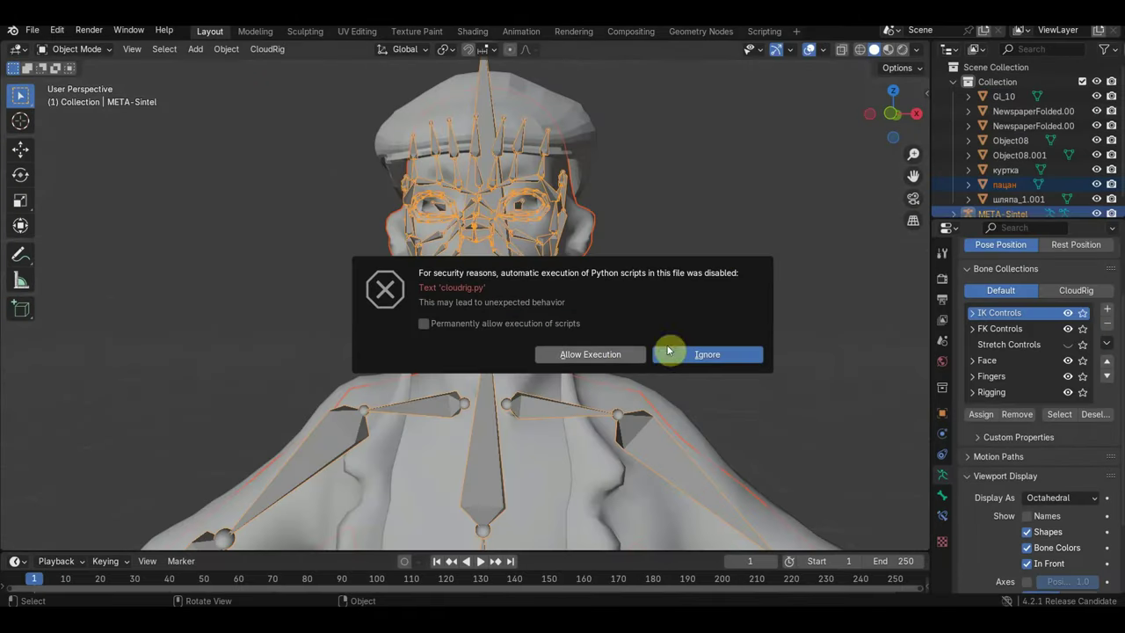
left_click(424, 324)
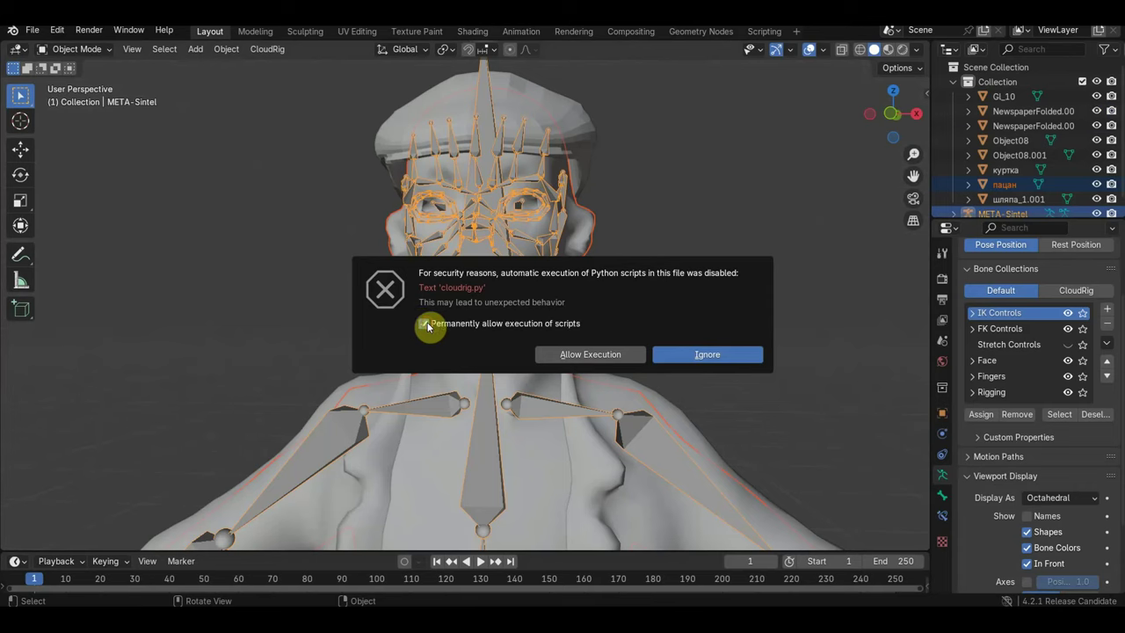
left_click(701, 355)
scroll(696, 369, "down", 2)
scroll(615, 369, "down", 3)
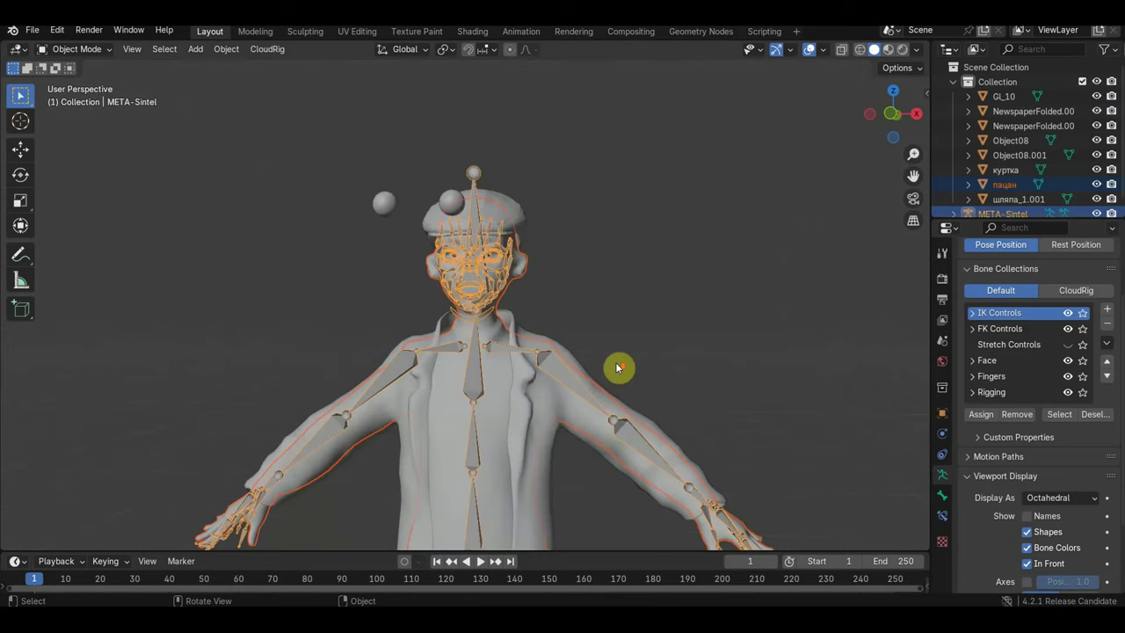
scroll(615, 369, "down", 2)
scroll(618, 375, "up", 1)
Delete the metarig and character mesh, then undo the deletion to restore both
middle_click_drag(618, 374, 612, 273, "shift")
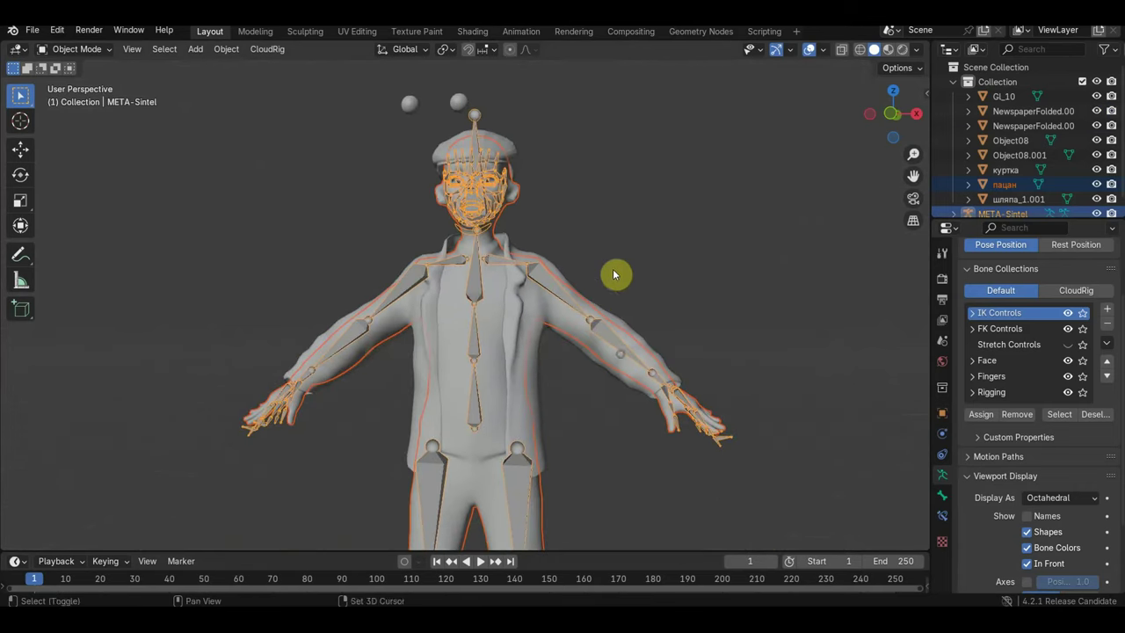
scroll(1049, 539, "down", 3)
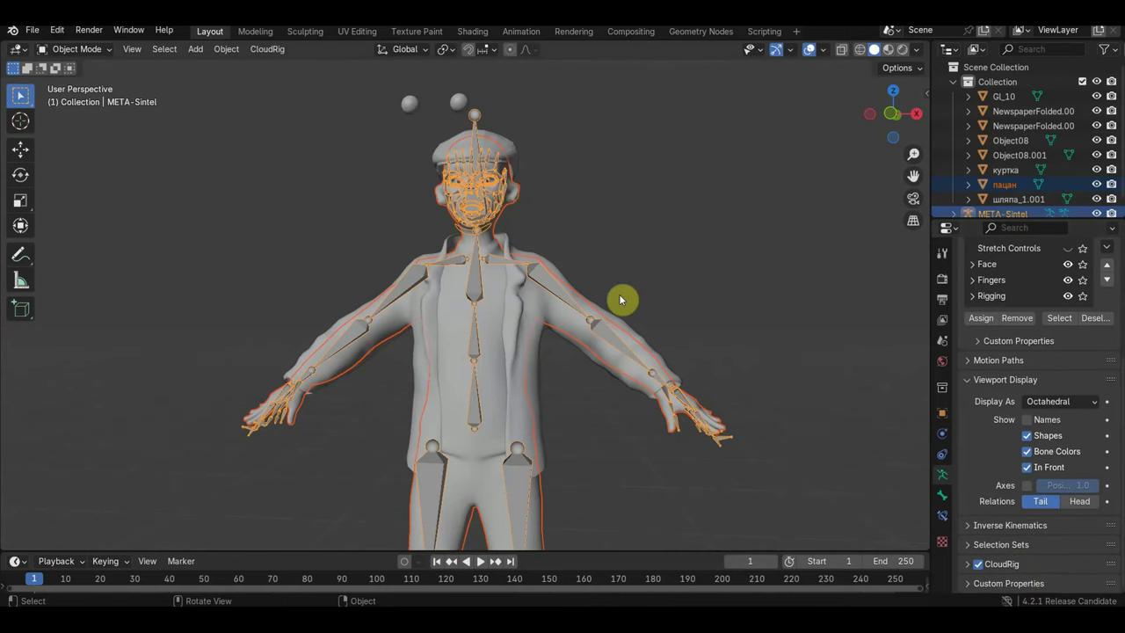
key("Delete")
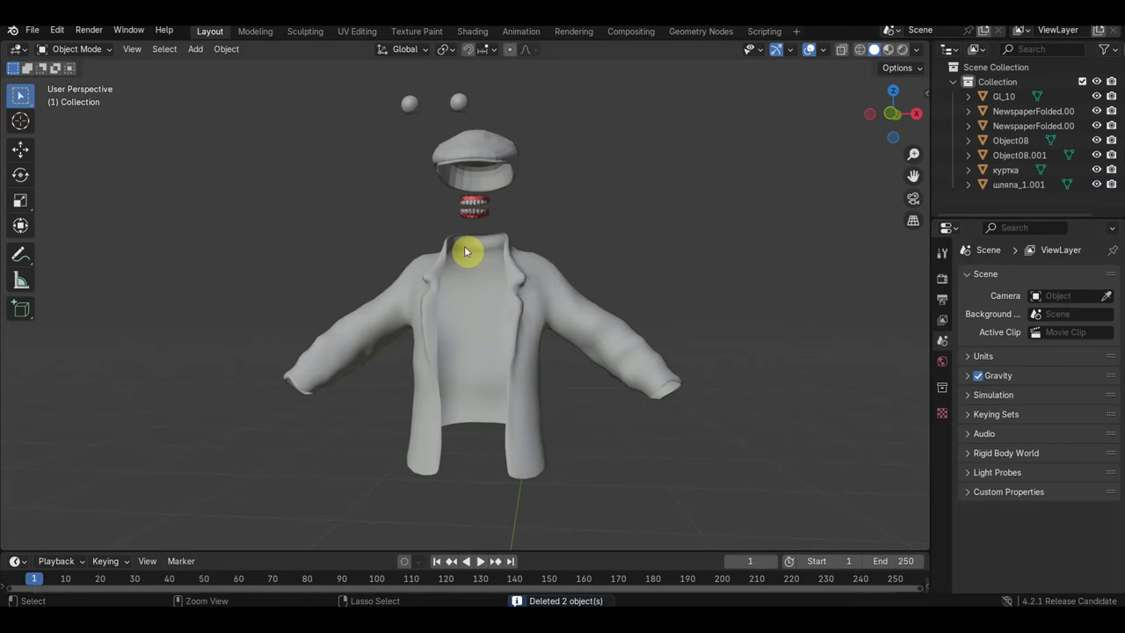
key("ctrl+z")
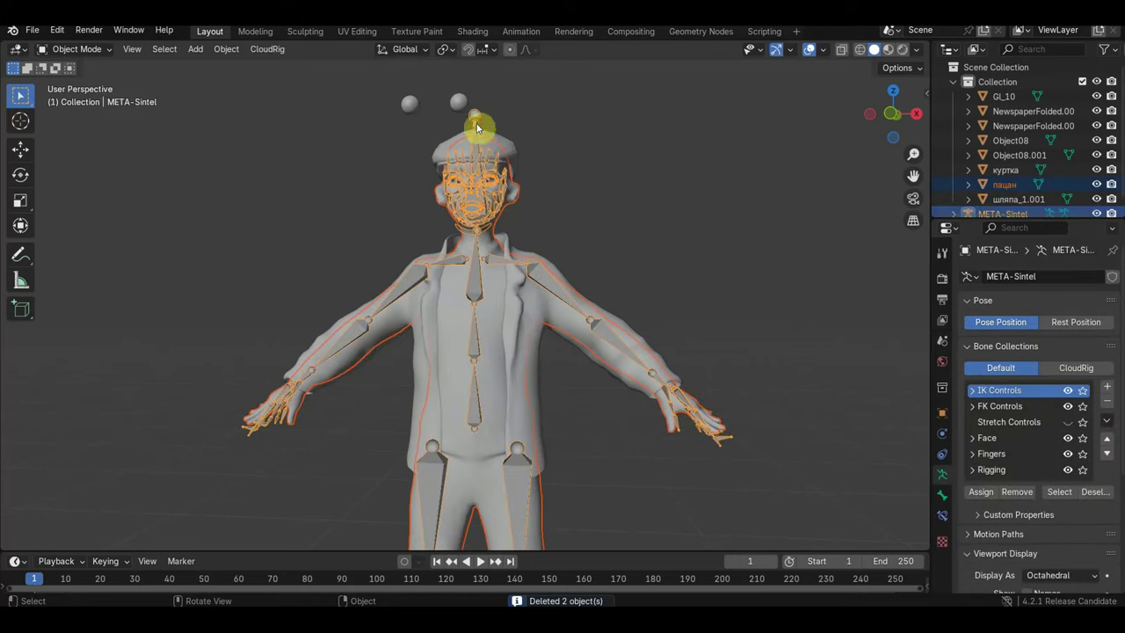
In Pose Mode, rotate META-Sintel's Head bone by 5.70, then return to Object Mode
left_click(476, 129)
left_click(88, 49)
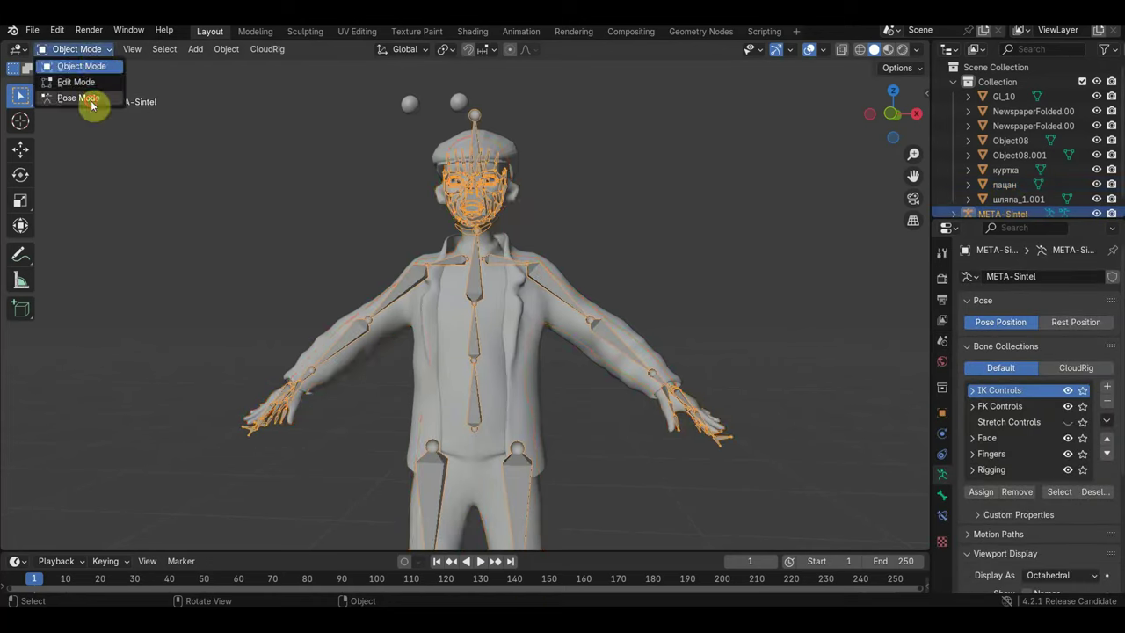
left_click(92, 98)
middle_click_drag(545, 220, 387, 228)
left_click(471, 211)
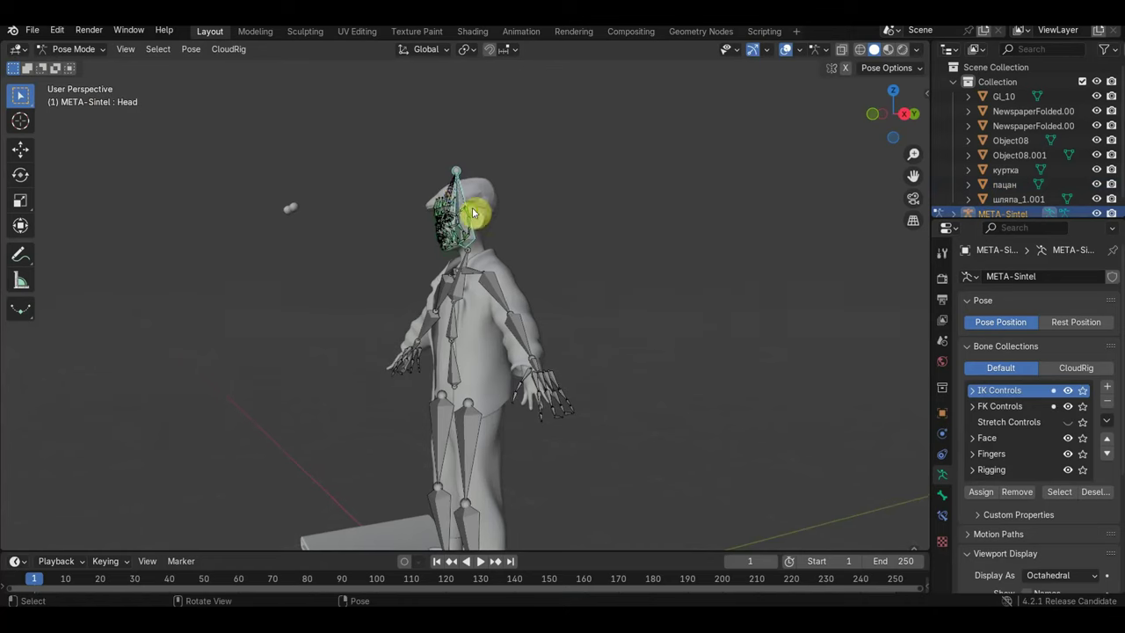
middle_click_drag(472, 212, 447, 226)
key("r")
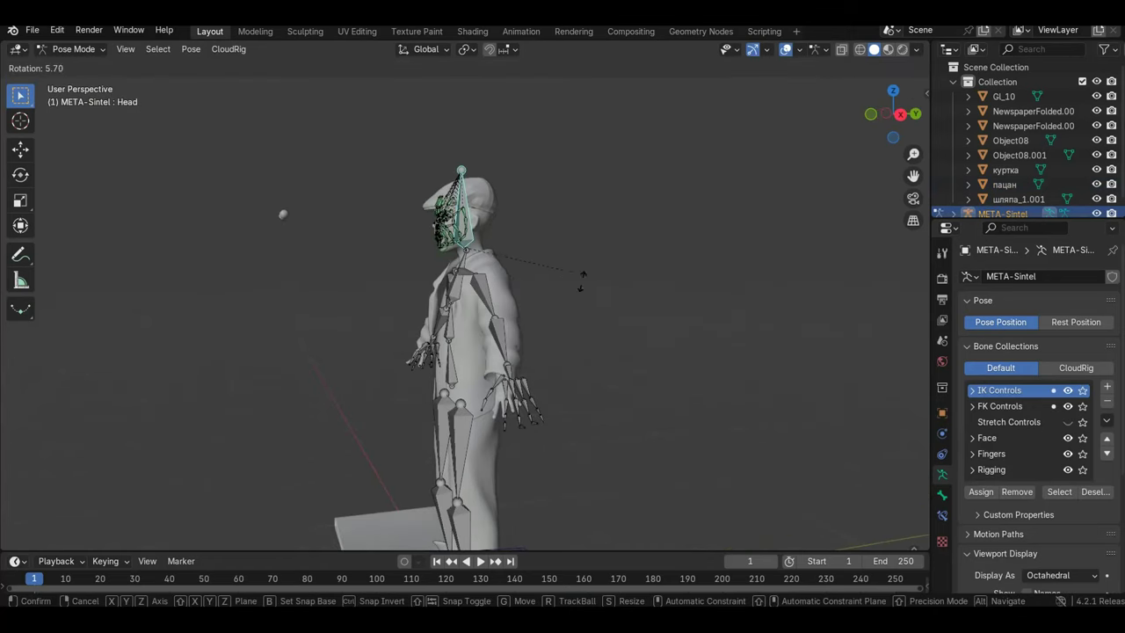
left_click(581, 280)
left_click(74, 49)
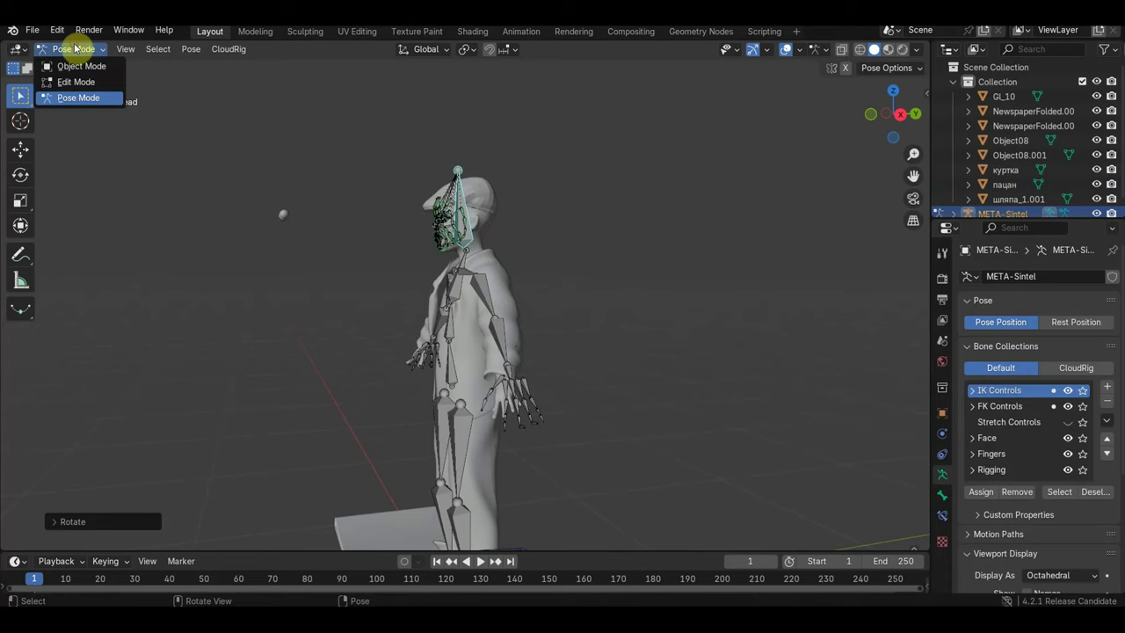
left_click(81, 65)
mouse_move(264, 281)
middle_mouse_down()
mouse_move(528, 293)
mouse_move(660, 263)
middle_mouse_up()
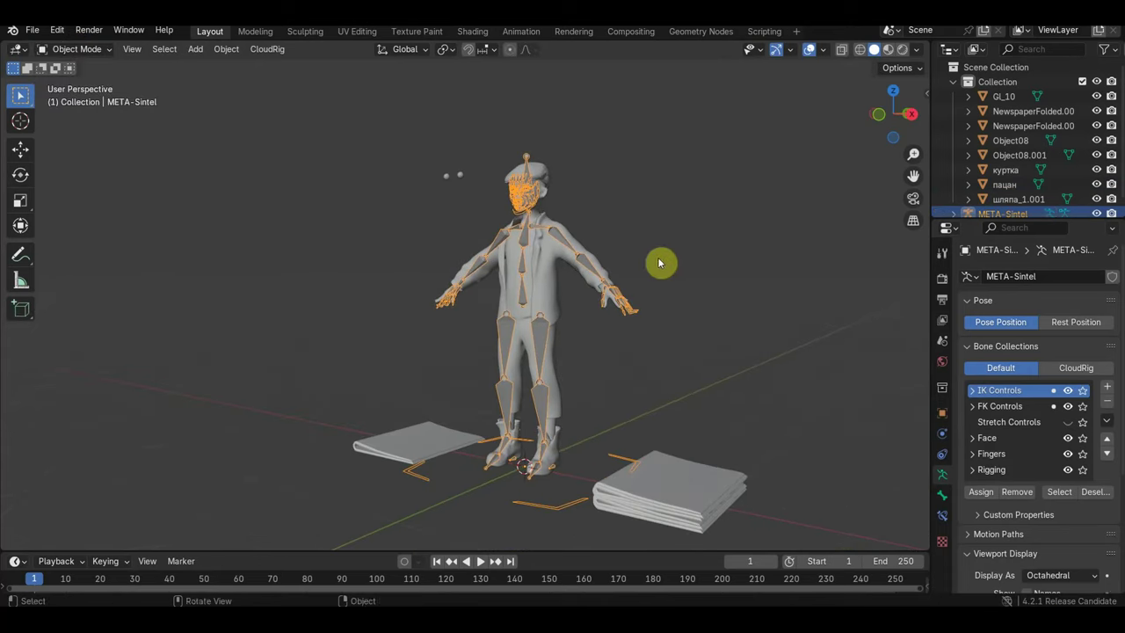
Expand the metarig's CloudRig panel and run Re-Generate CloudRig, which fails for RIG-Sintel
scroll(1042, 528, "down", 5)
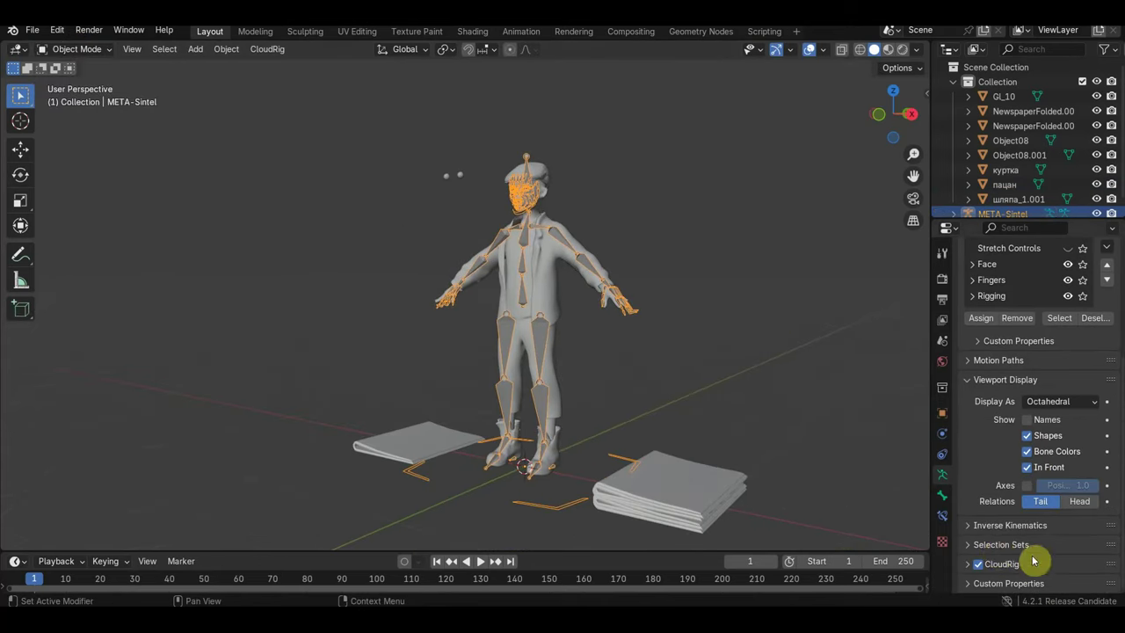
left_click(977, 564)
scroll(1010, 527, "down", 3)
left_click(1050, 491)
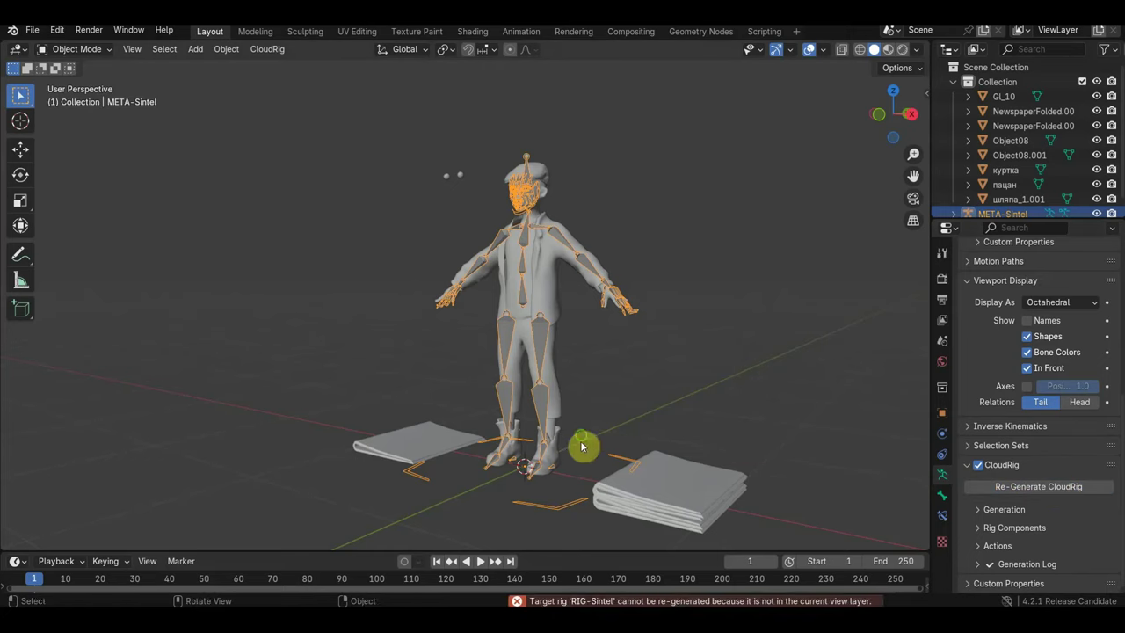
middle_click_drag(580, 446, 646, 434)
scroll(633, 437, "up", 3)
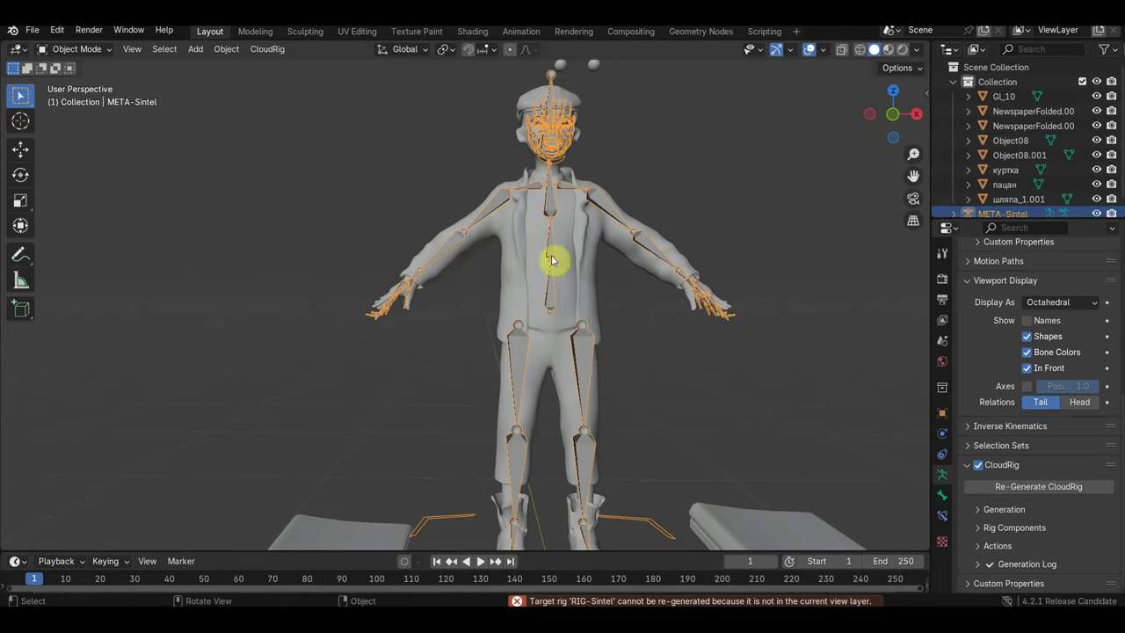
mouse_move(552, 261)
middle_mouse_down()
mouse_move(671, 269)
mouse_move(650, 307)
middle_mouse_up()
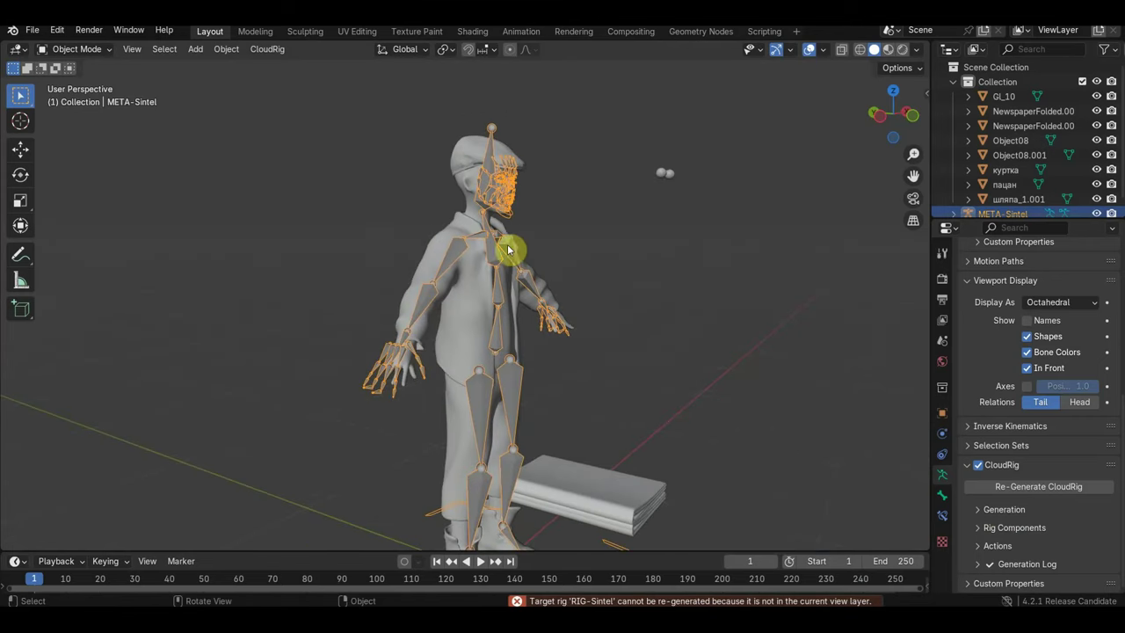
left_click(228, 50)
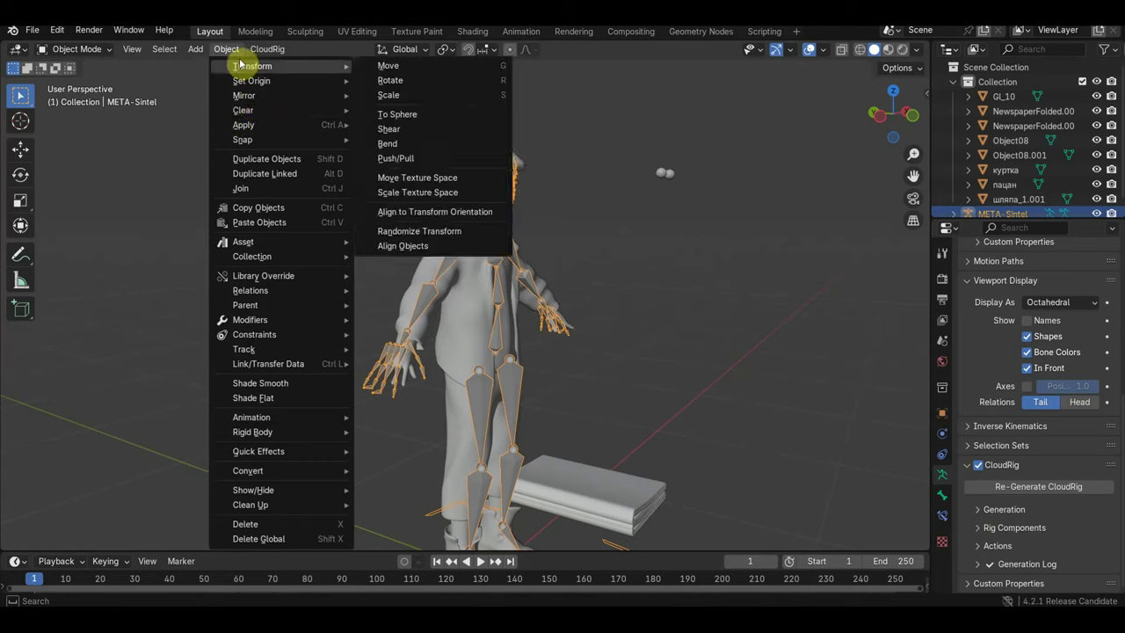
Add a CloudRig Cloud Tweak sample rig to the scene
left_click(226, 49)
left_click(195, 49)
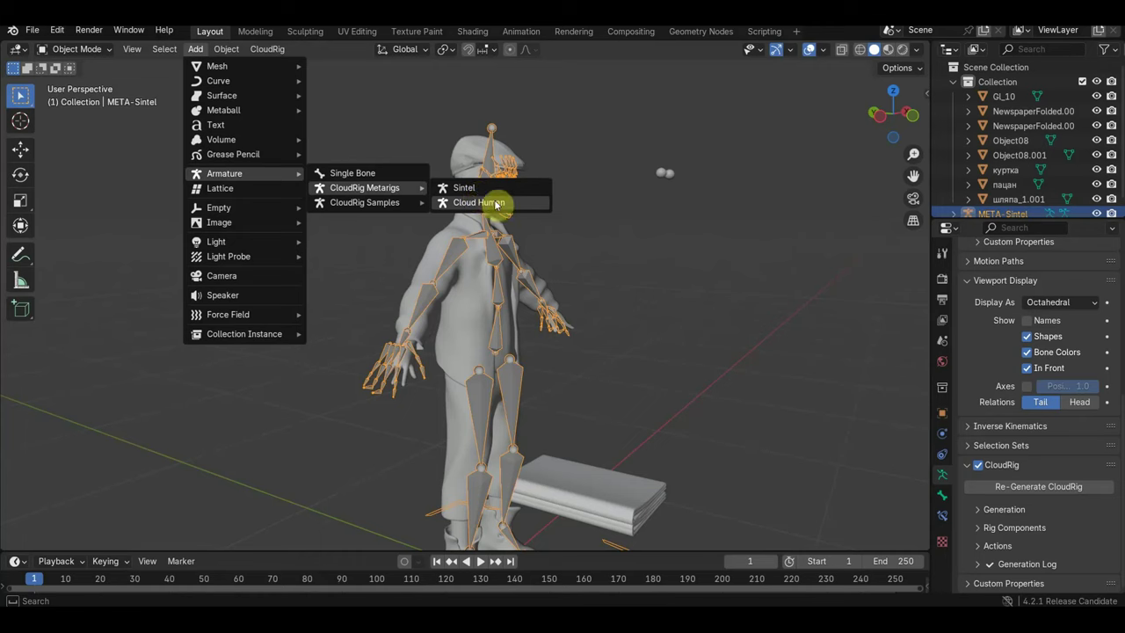
mouse_move(364, 203)
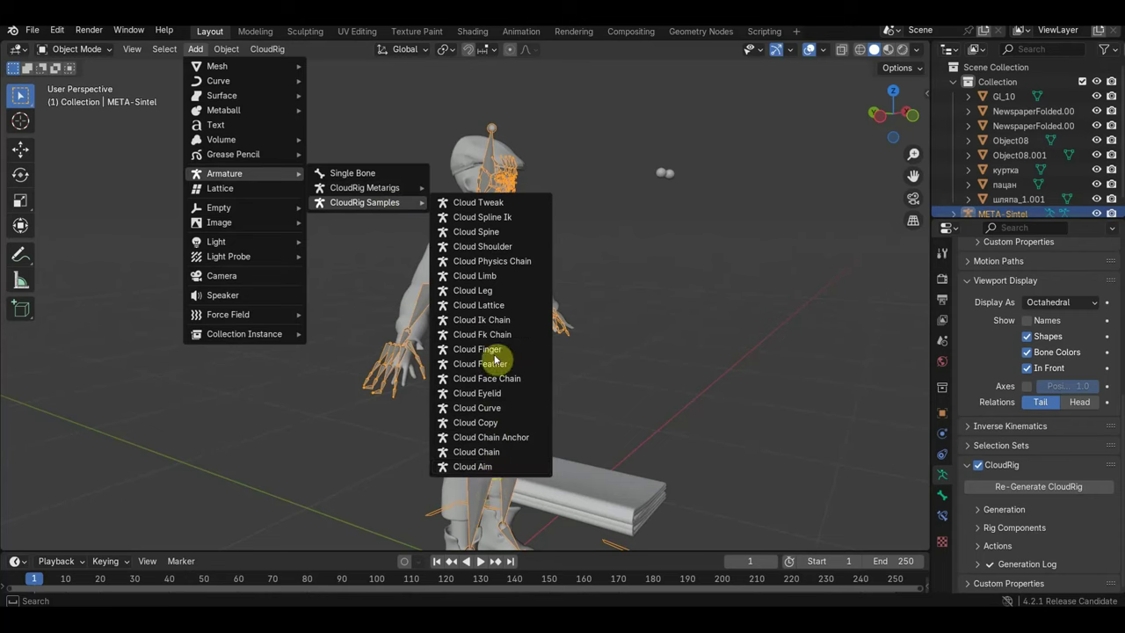
left_click(479, 203)
scroll(600, 389, "down", 2)
scroll(605, 347, "down", 4)
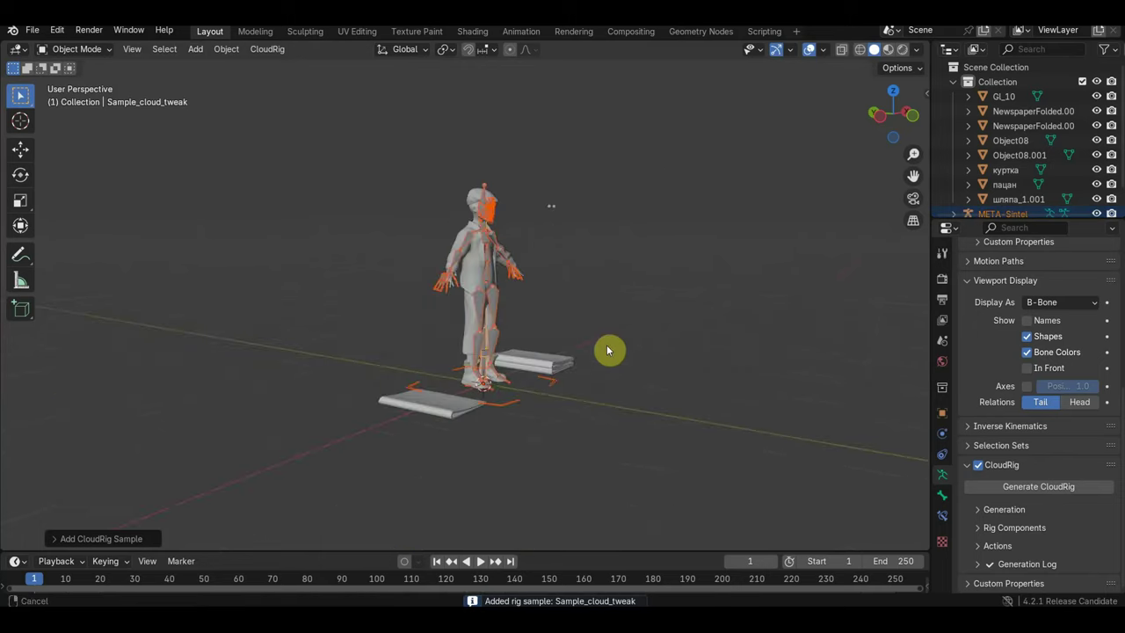
scroll(604, 347, "up", 2)
scroll(605, 347, "up", 1)
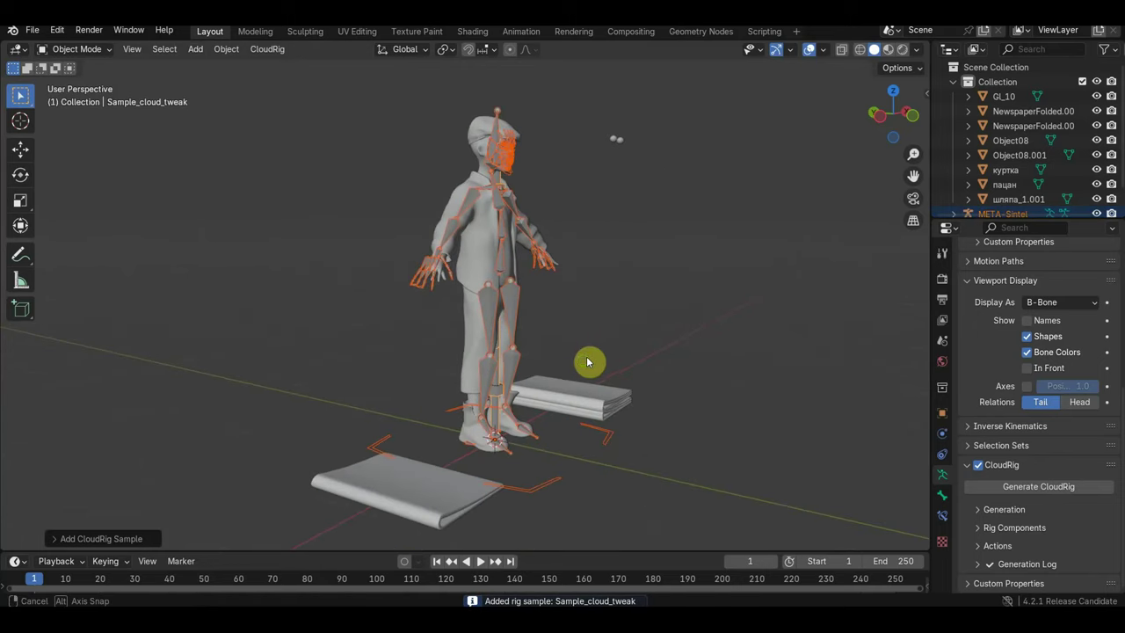
Move the central Sample_cloud_tweak bone off to the character's left
middle_click_drag(588, 360, 464, 372)
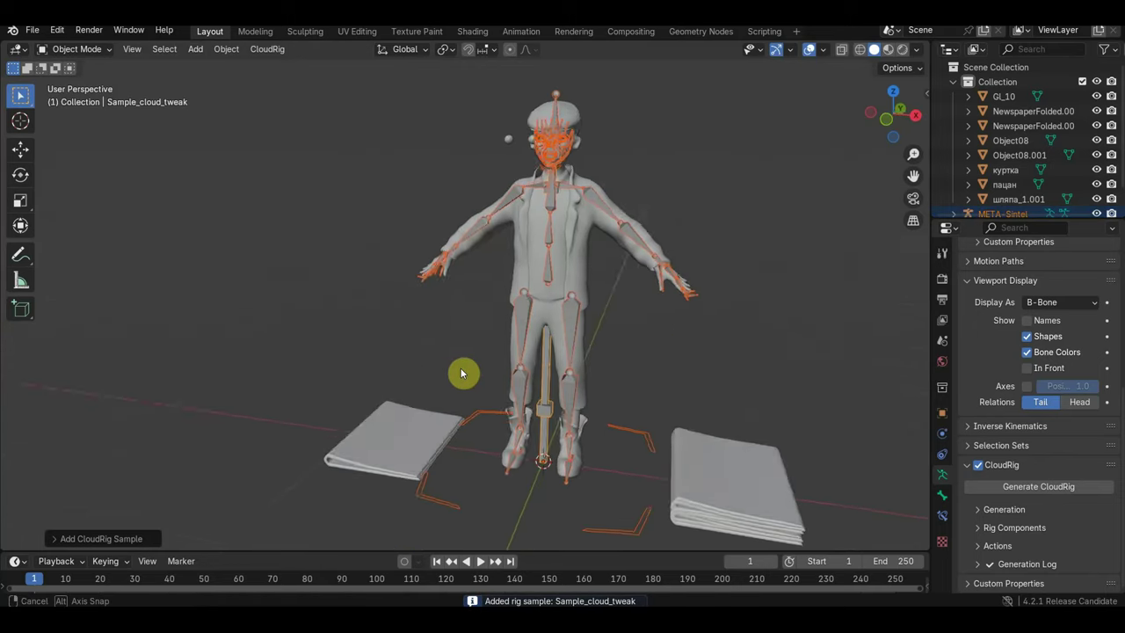
left_click(547, 408)
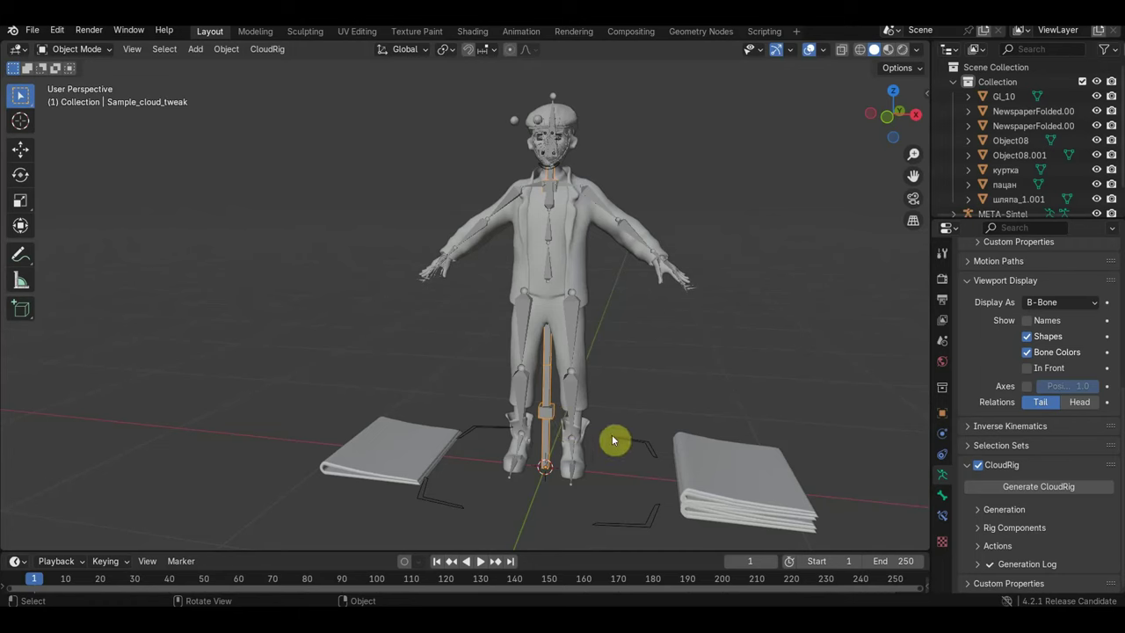
key("g")
left_click(409, 376)
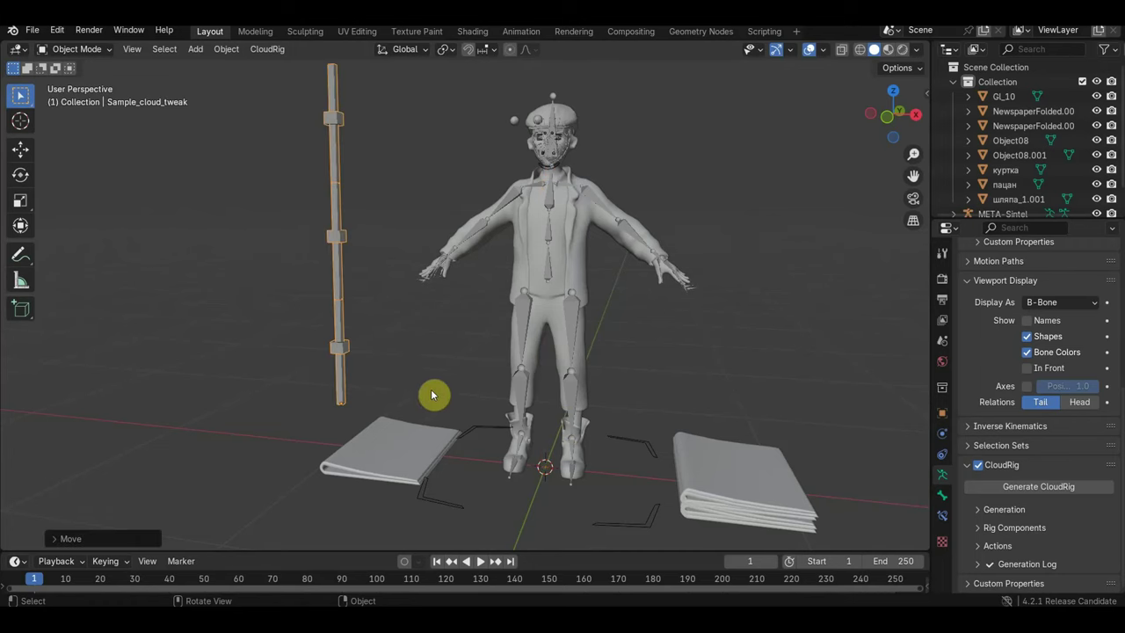
mouse_move(437, 378)
middle_mouse_down()
mouse_move(568, 381)
mouse_move(450, 378)
middle_mouse_up()
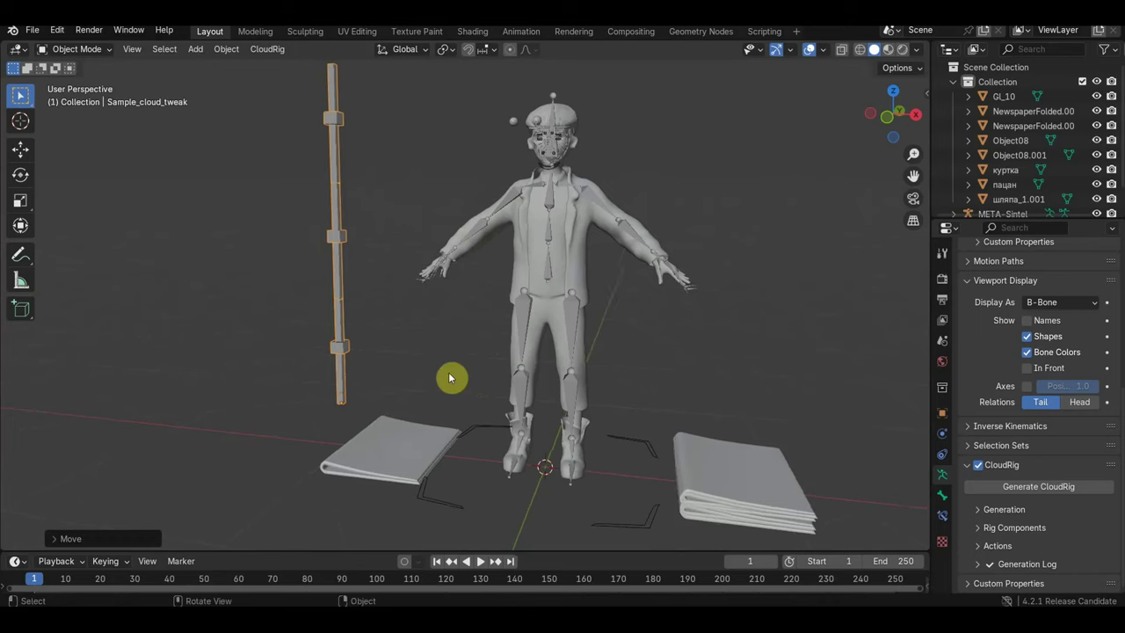
scroll(450, 378, "down", 2)
Delete the Sample_cloud_tweak object
key("Delete")
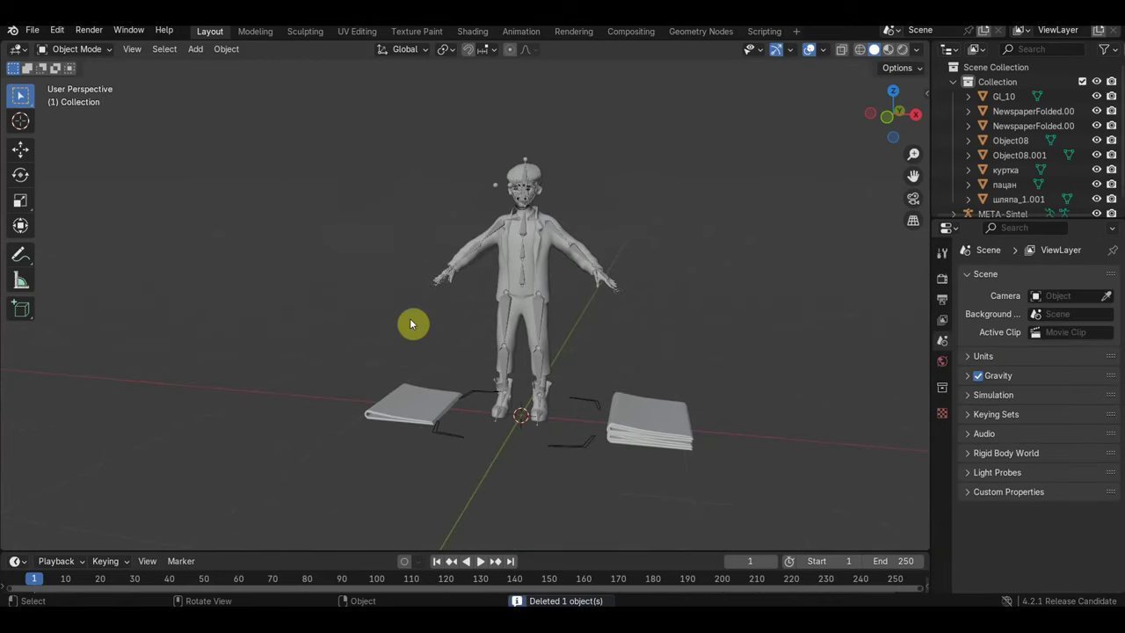
scroll(477, 339, "up", 1)
scroll(479, 342, "up", 3)
middle_click_drag(479, 341, 527, 337)
scroll(529, 337, "down", 2)
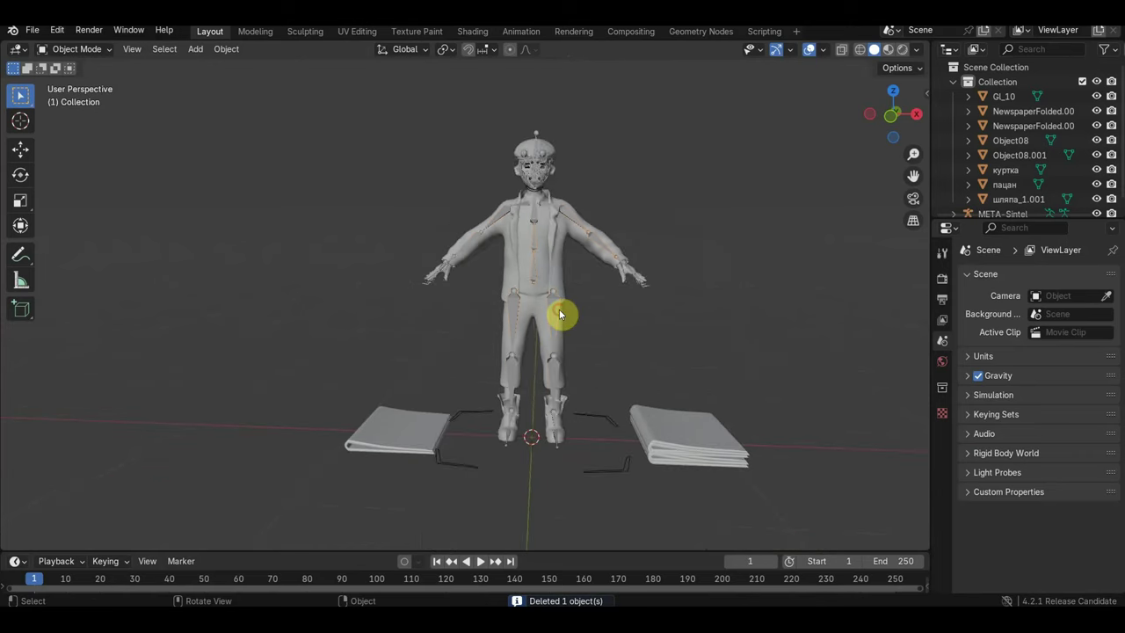
Clear META-Sintel's parent, keeping its transformation
left_click(560, 314)
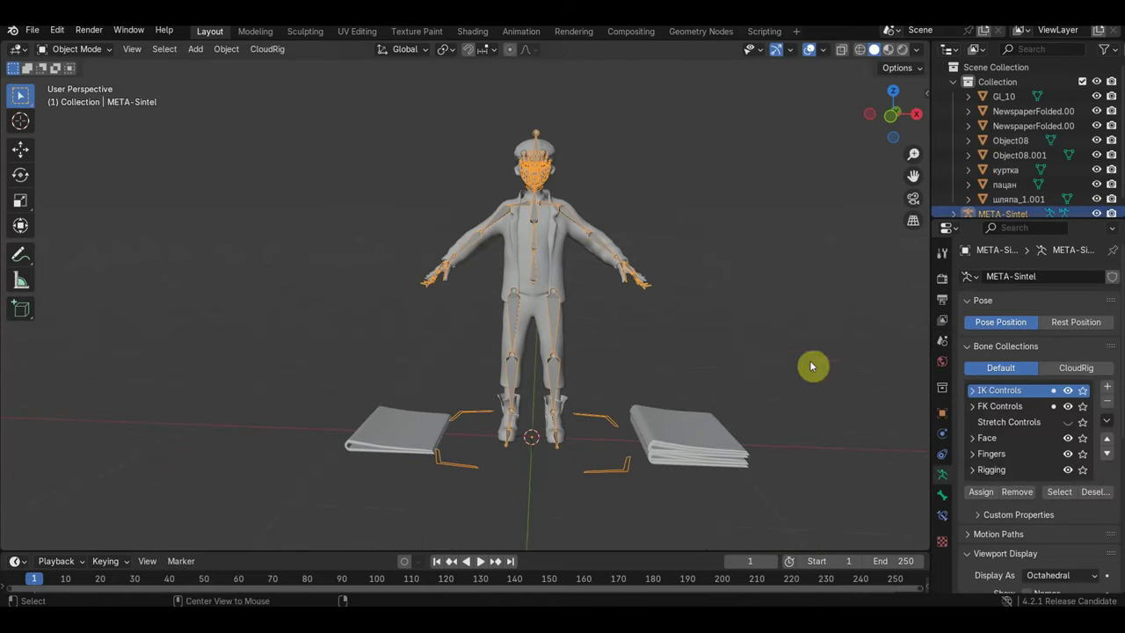
key("alt+p")
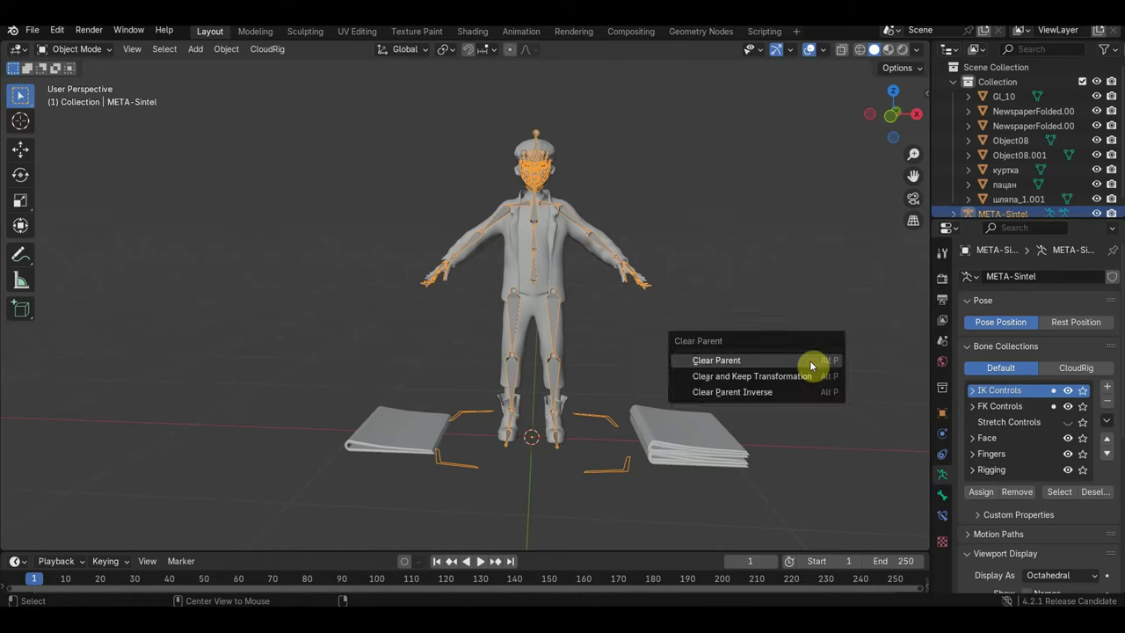
left_click(810, 362)
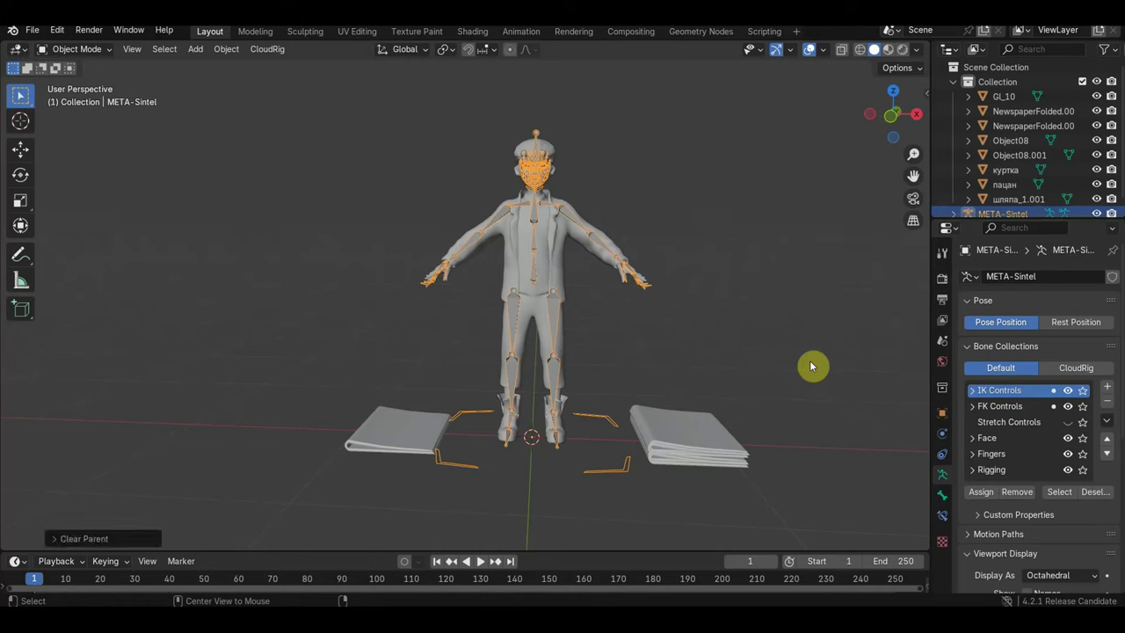
key("alt+p")
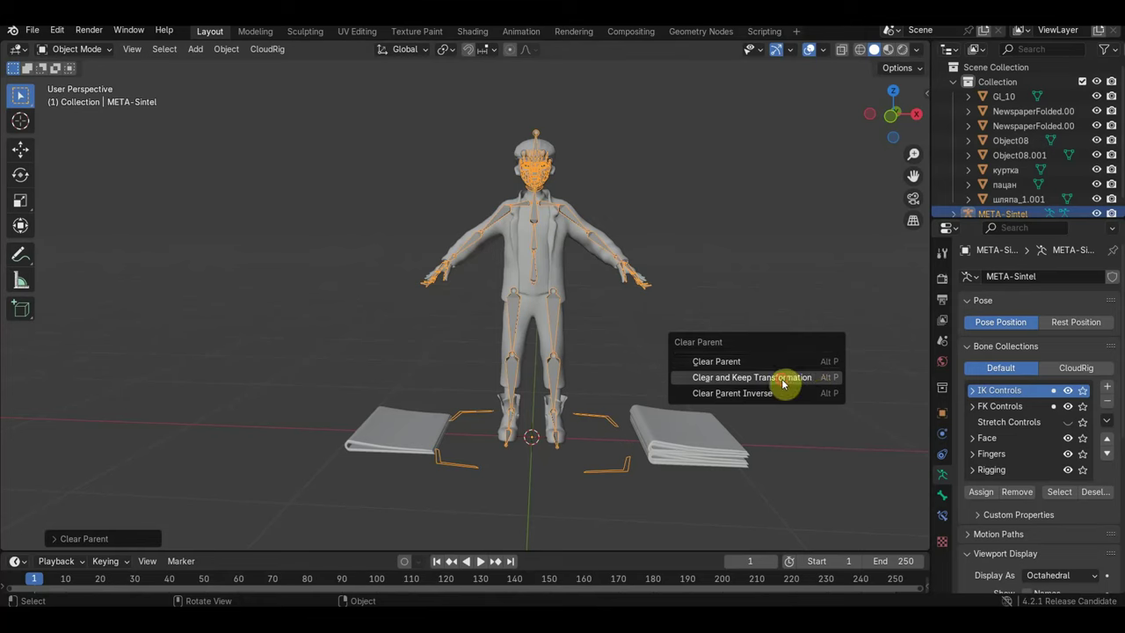
left_click(783, 378)
Retry Re-Generate CloudRig on META-Sintel, which still fails
scroll(1063, 554, "down", 5)
scroll(1061, 556, "down", 3)
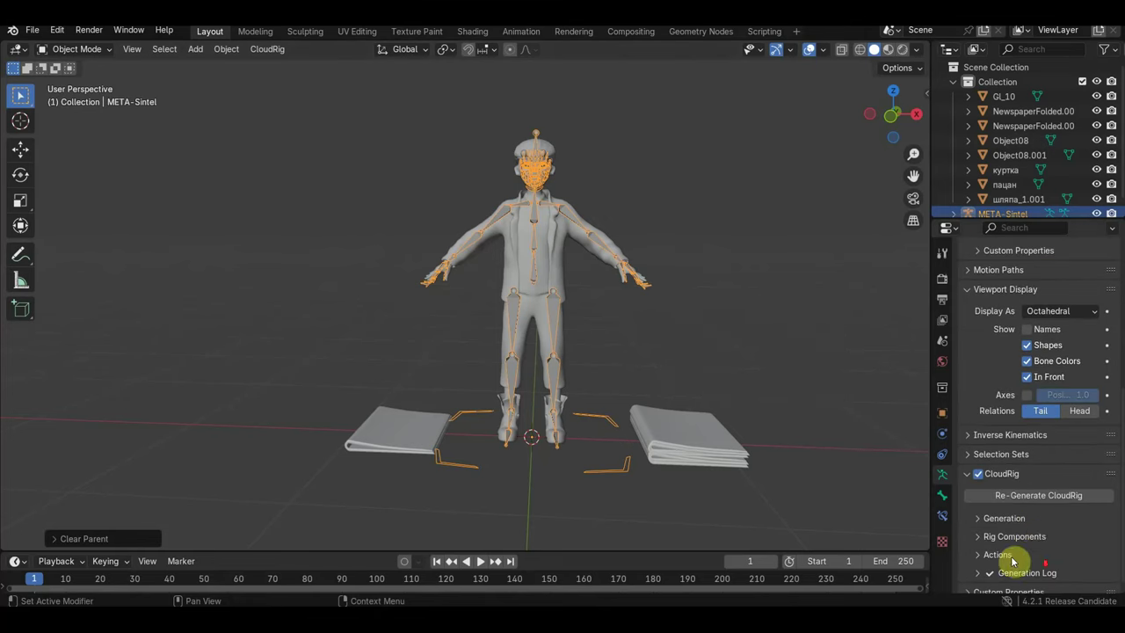
left_click(1041, 495)
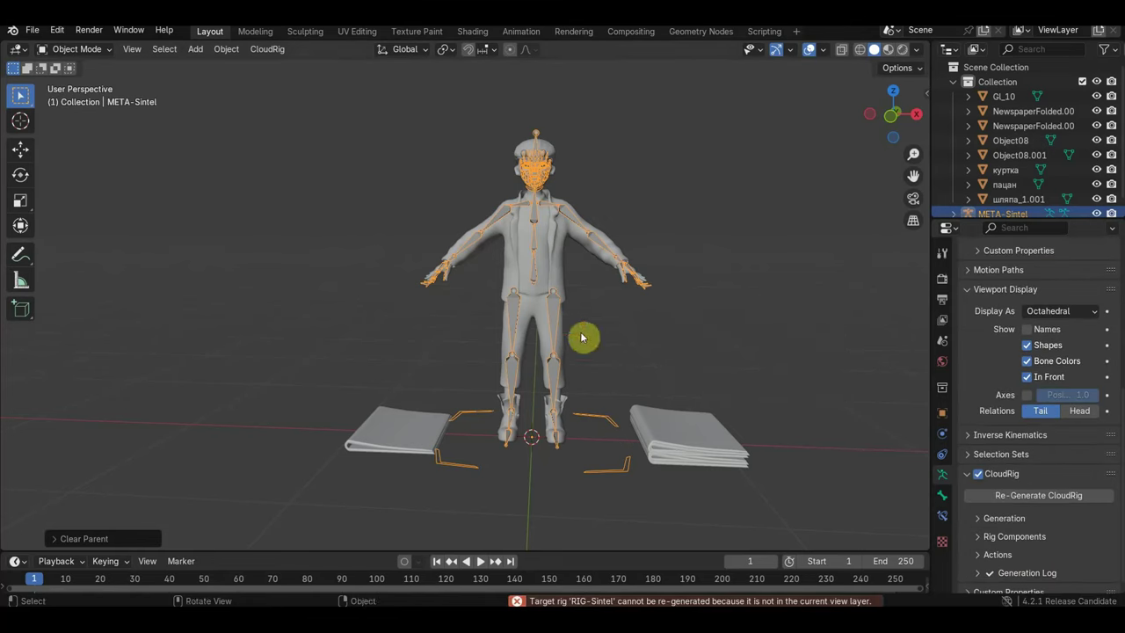
key("Delete")
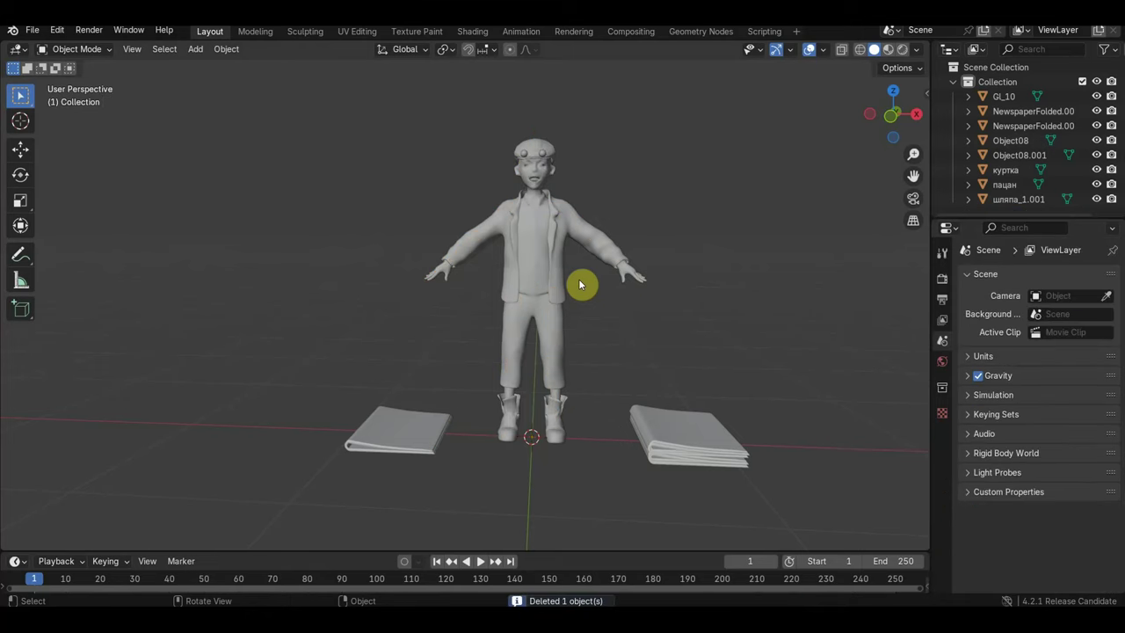
key("KP_1")
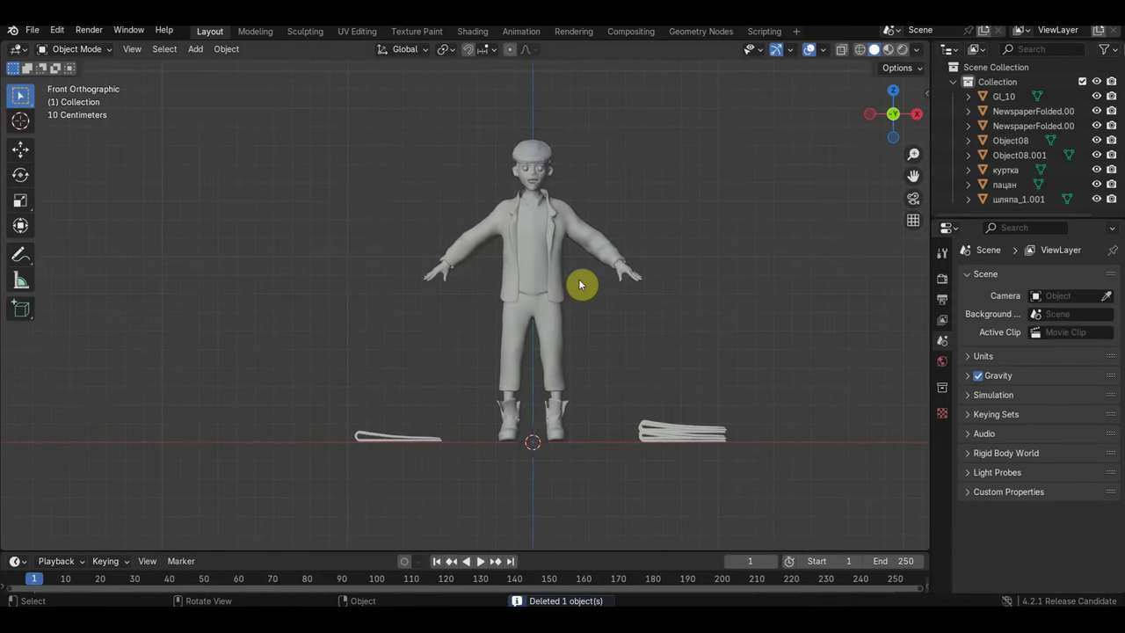
left_click(216, 49)
mouse_move(195, 49)
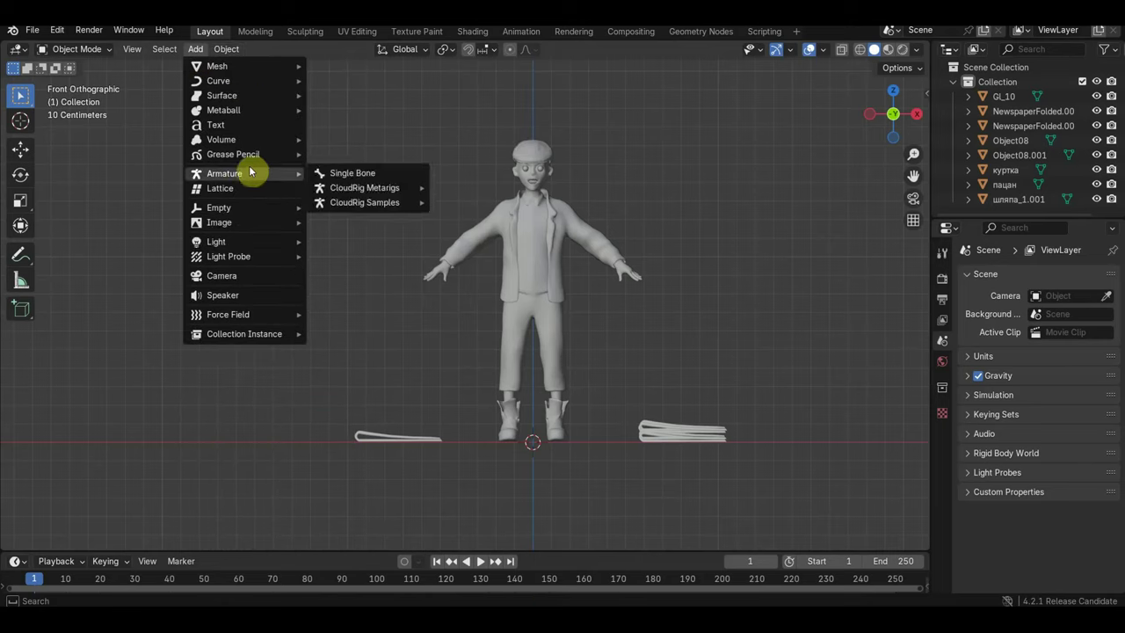
left_click(462, 189)
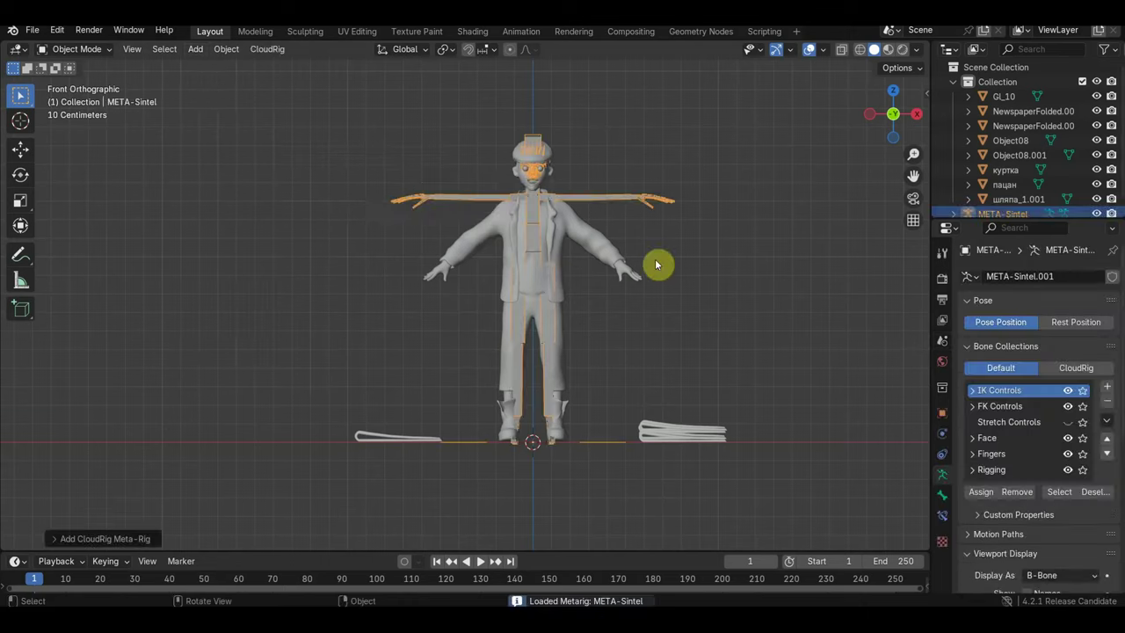
scroll(1054, 543, "down", 5)
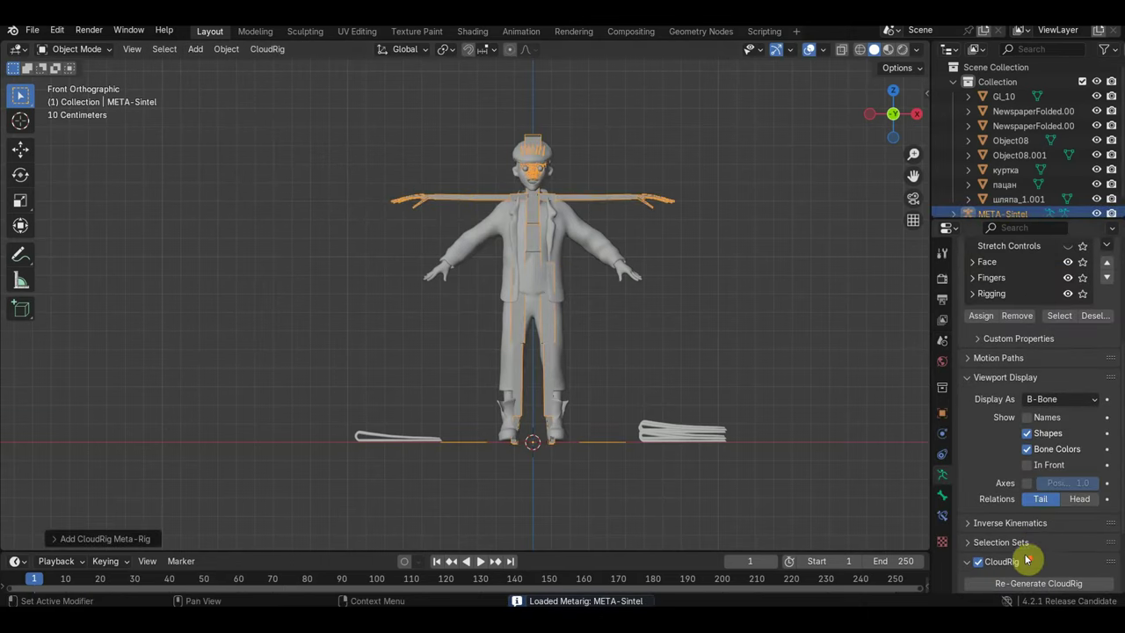
scroll(1026, 554, "down", 3)
left_click(1044, 486)
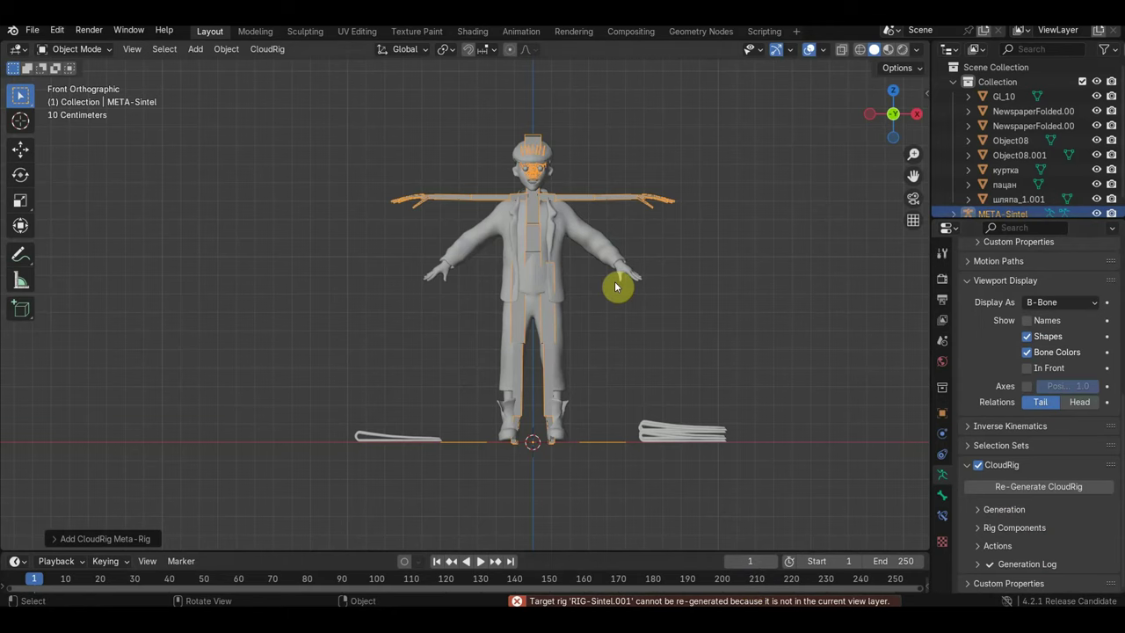
key("Delete")
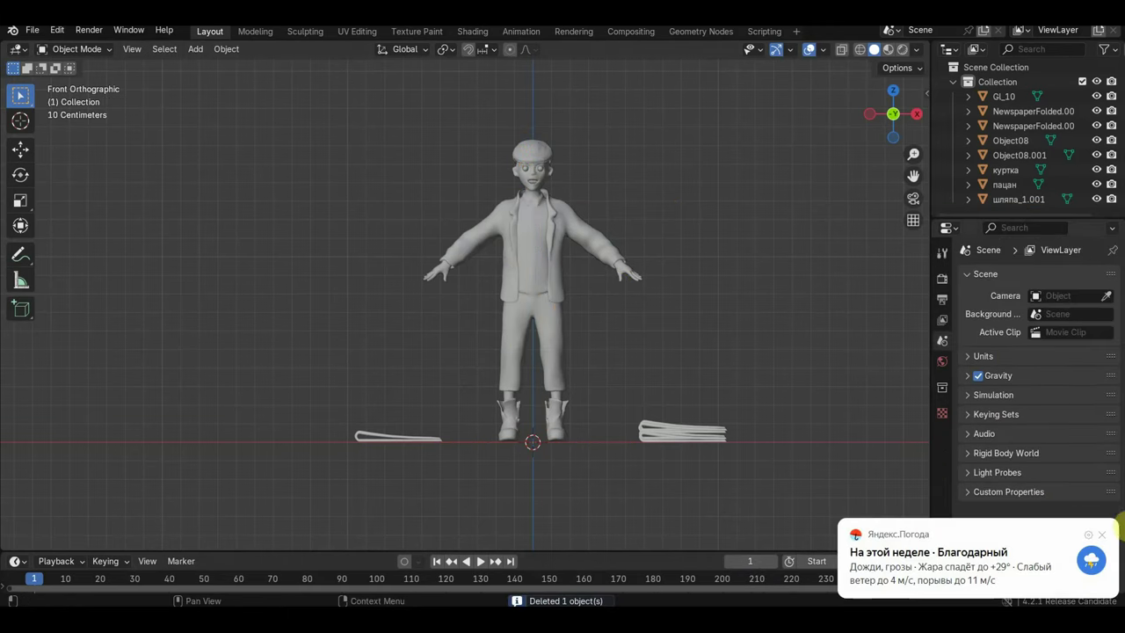
left_click(1105, 536)
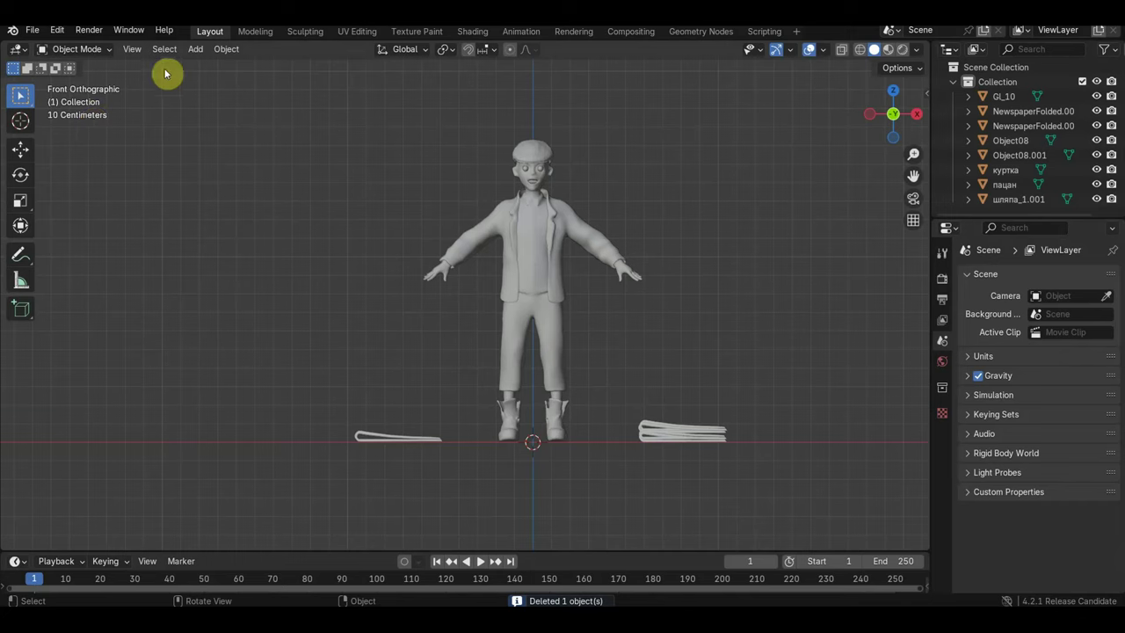
Add a Cloud Human CloudRig metarig to the scene
left_click(195, 49)
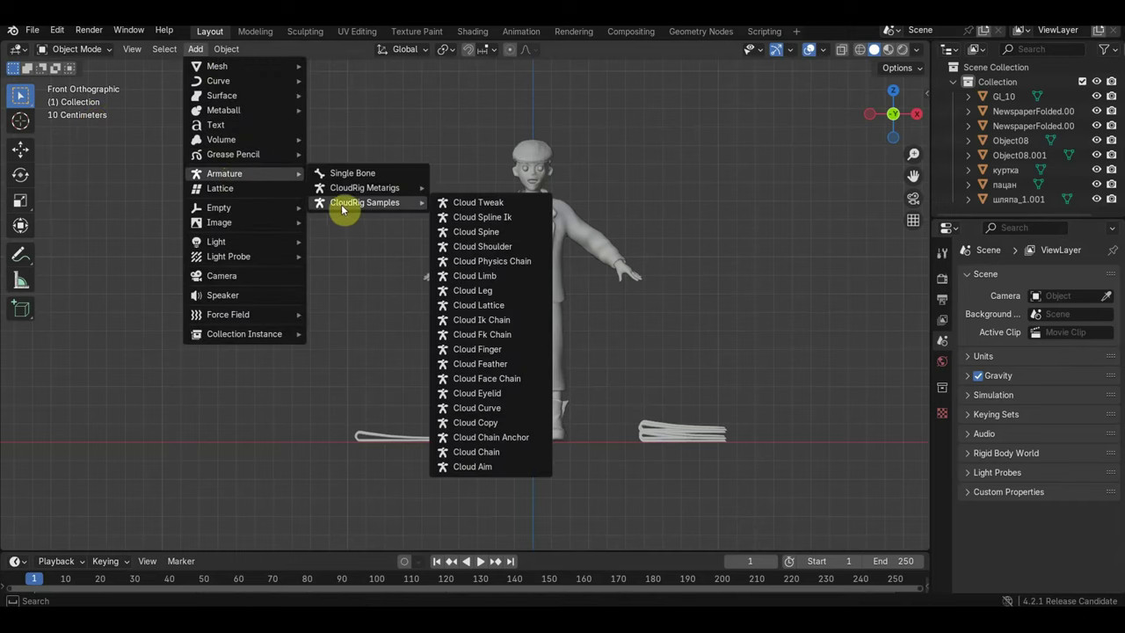
mouse_move(364, 188)
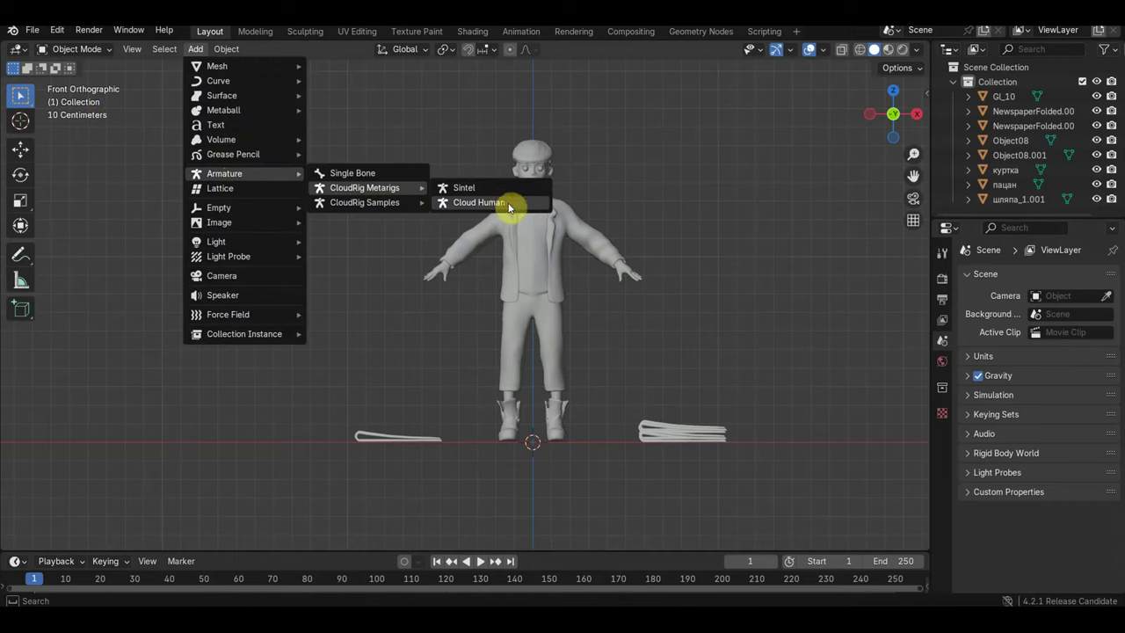
left_click(509, 204)
scroll(1055, 565, "down", 4)
scroll(1054, 506, "down", 2)
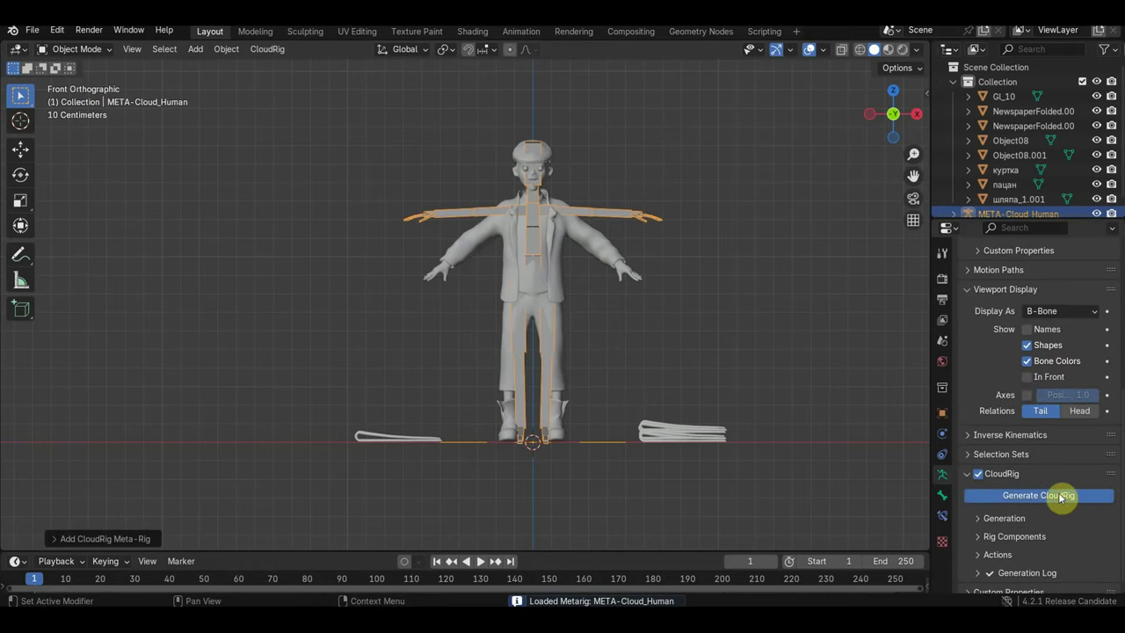
Generate RIG-Cloud_Human from the Cloud Human metarig
left_click(1060, 496)
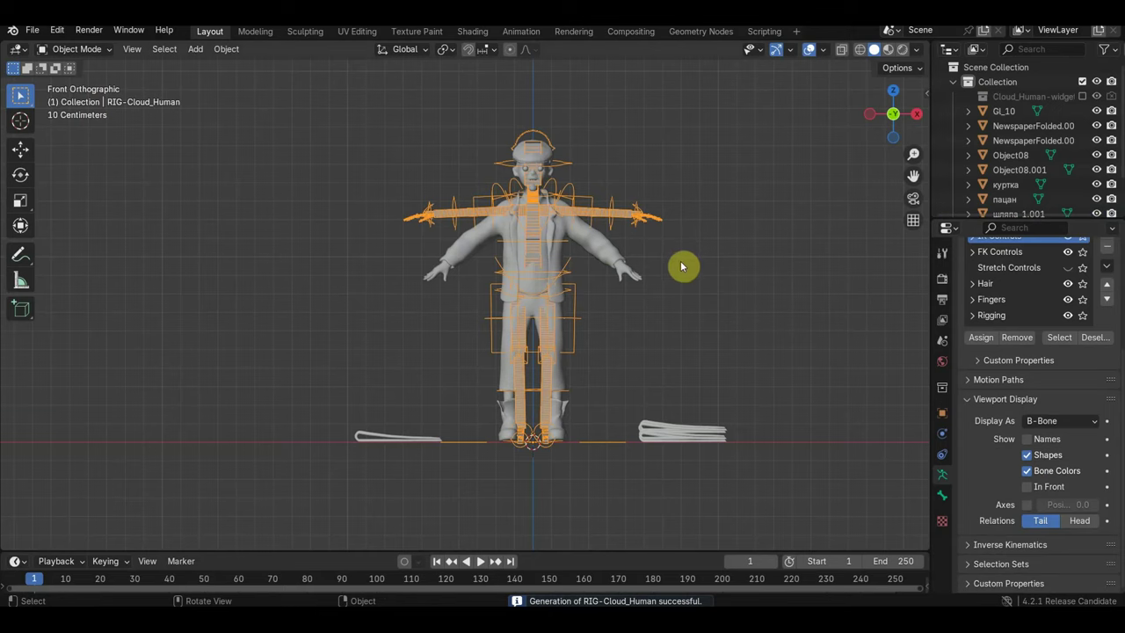
scroll(681, 266, "up", 1)
scroll(681, 266, "up", 1)
scroll(681, 266, "down", 1)
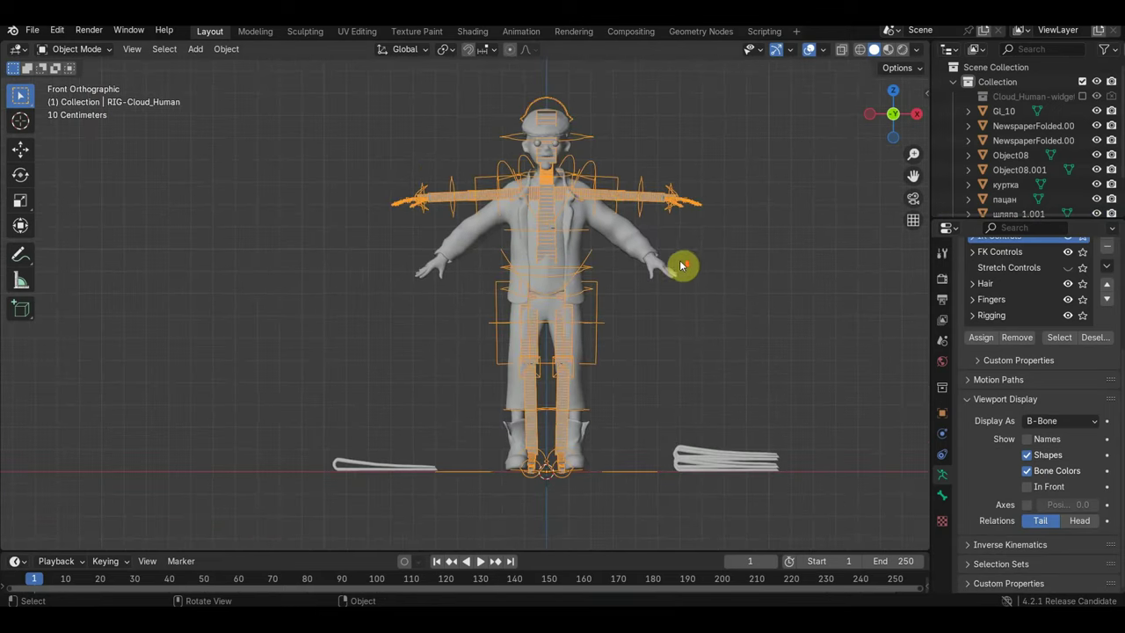
mouse_move(685, 263)
middle_mouse_down()
mouse_move(769, 268)
mouse_move(760, 299)
middle_mouse_up()
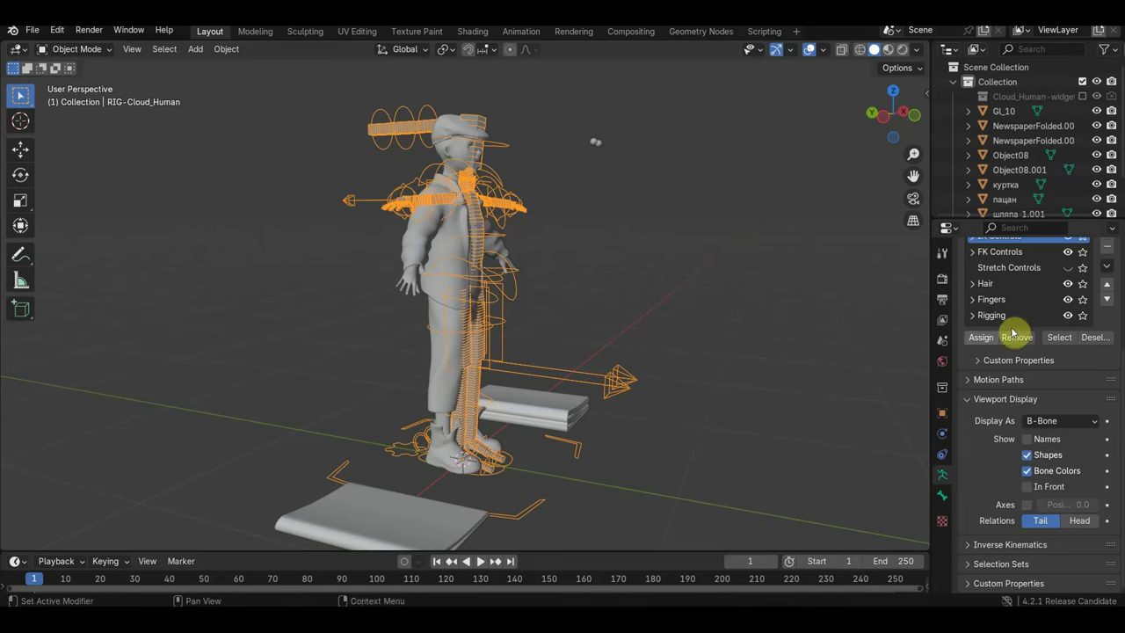
mouse_move(854, 276)
middle_mouse_down()
mouse_move(849, 294)
mouse_move(768, 322)
mouse_move(585, 342)
mouse_move(603, 324)
mouse_move(804, 332)
mouse_move(595, 319)
mouse_move(621, 328)
mouse_move(551, 358)
mouse_move(533, 352)
mouse_move(704, 335)
mouse_move(673, 344)
mouse_move(708, 357)
mouse_move(785, 355)
middle_mouse_up()
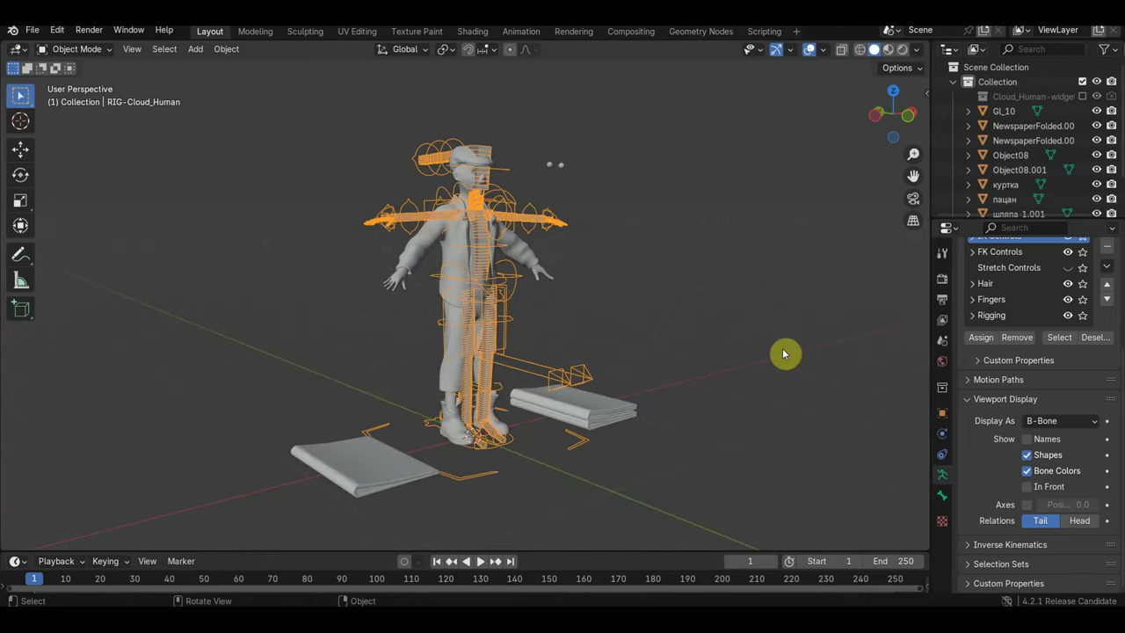